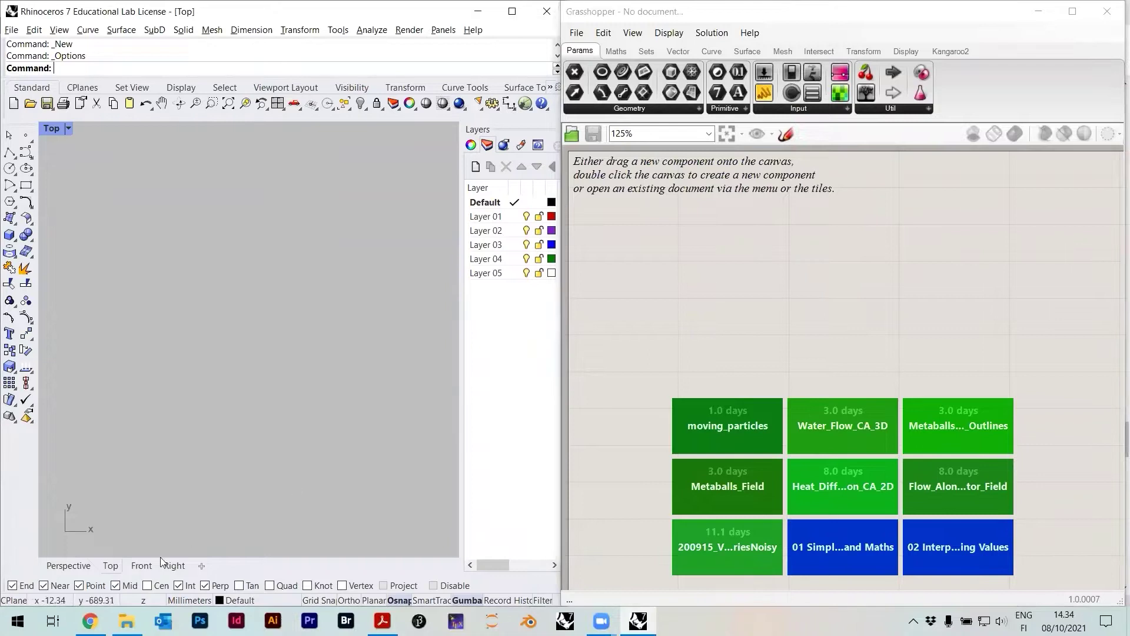
# Switch to Chrome and search the web for "food for rhino" in a new browser tab
pyautogui.click(90, 621)
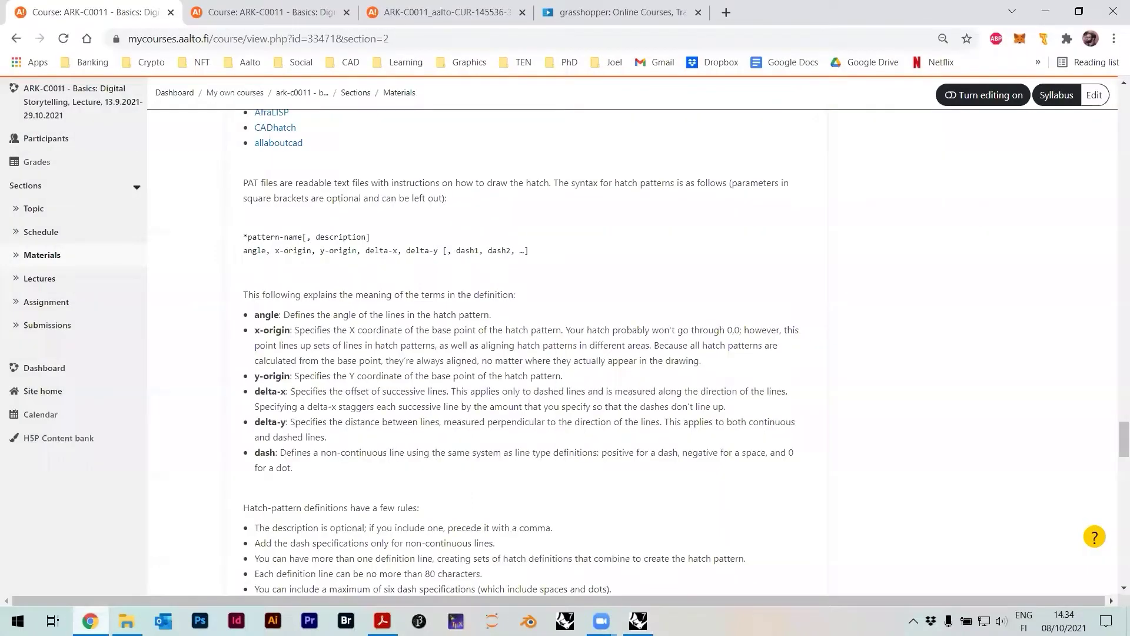
pyautogui.hotkey('ctrl', 't')
pyautogui.write('foo')
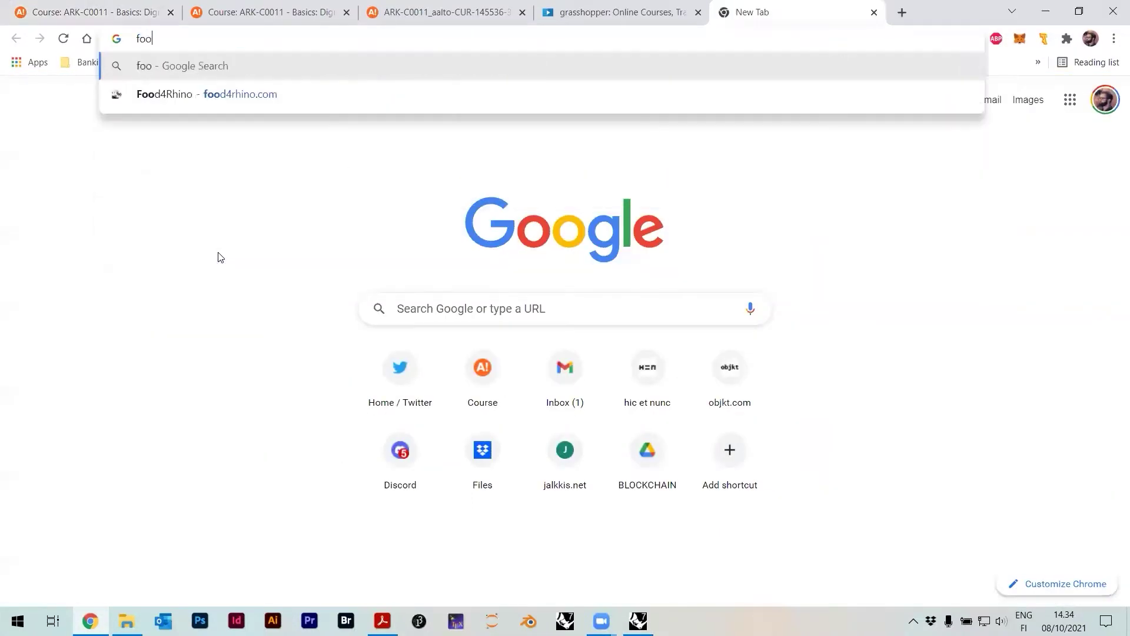
pyautogui.write('dforrhin')
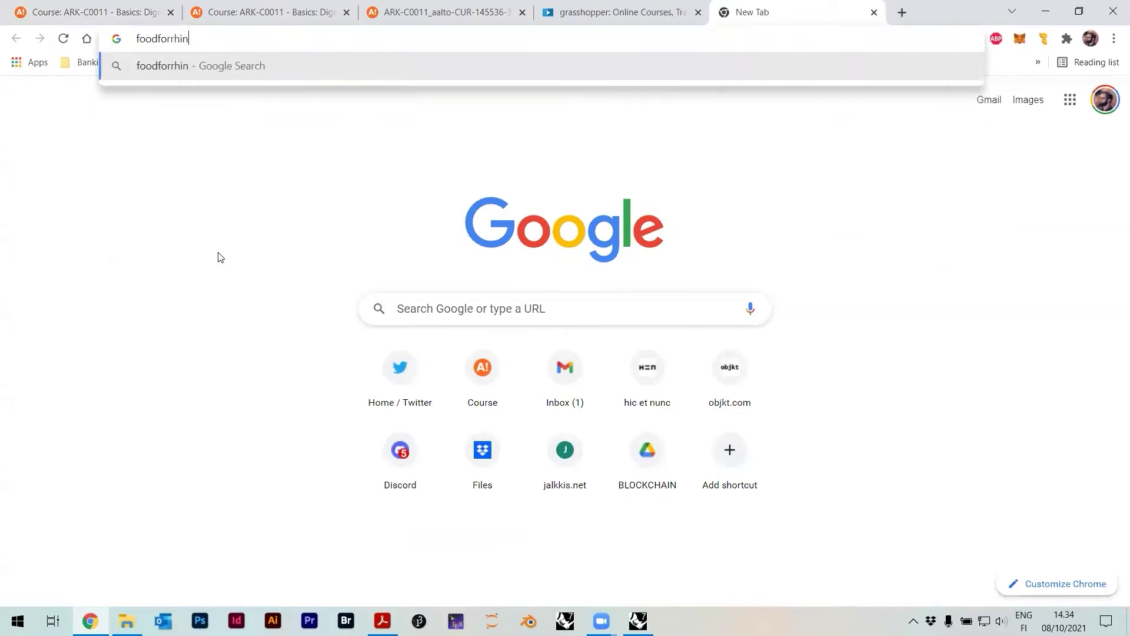
pyautogui.hotkey('ctrl', 'a')
pyautogui.press('BackSpace')
pyautogui.write('food for ')
pyautogui.write('rhino')
pyautogui.press('Return')
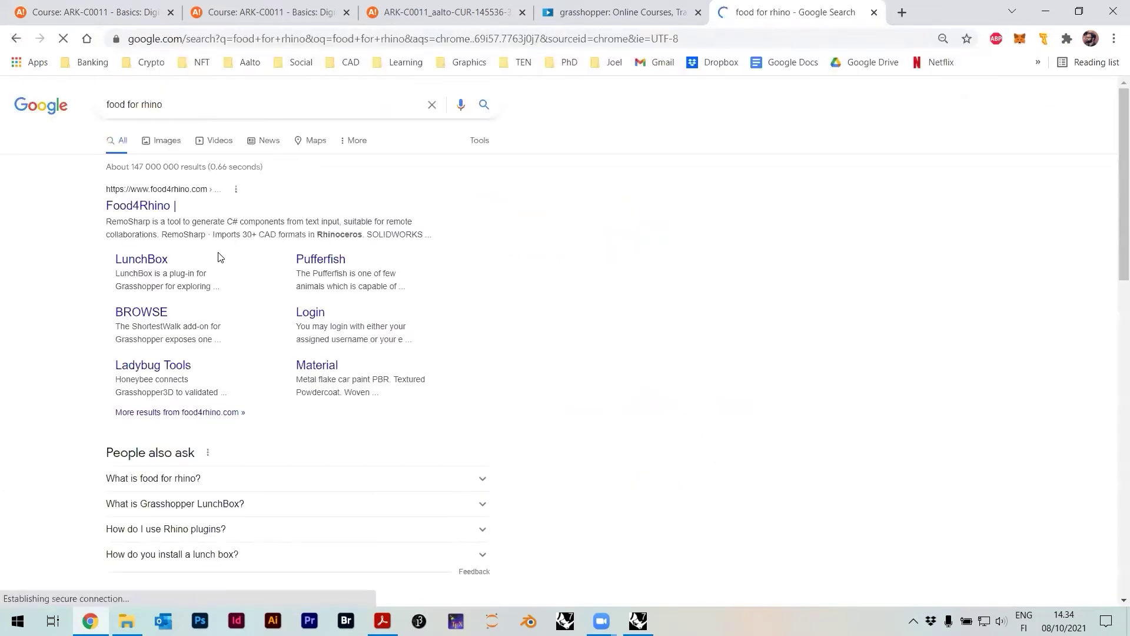
# Open the food4Rhino website from the results, accept its cookies and look over the home page's apps
pyautogui.click(154, 209)
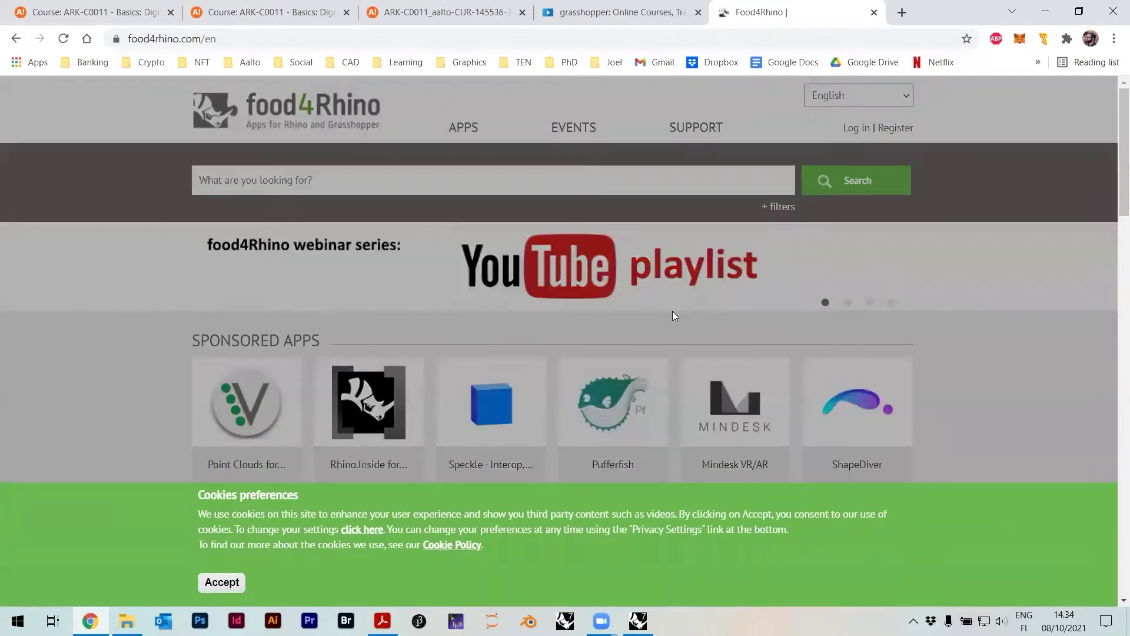
pyautogui.scroll(-1, 672, 311)
pyautogui.click(222, 583)
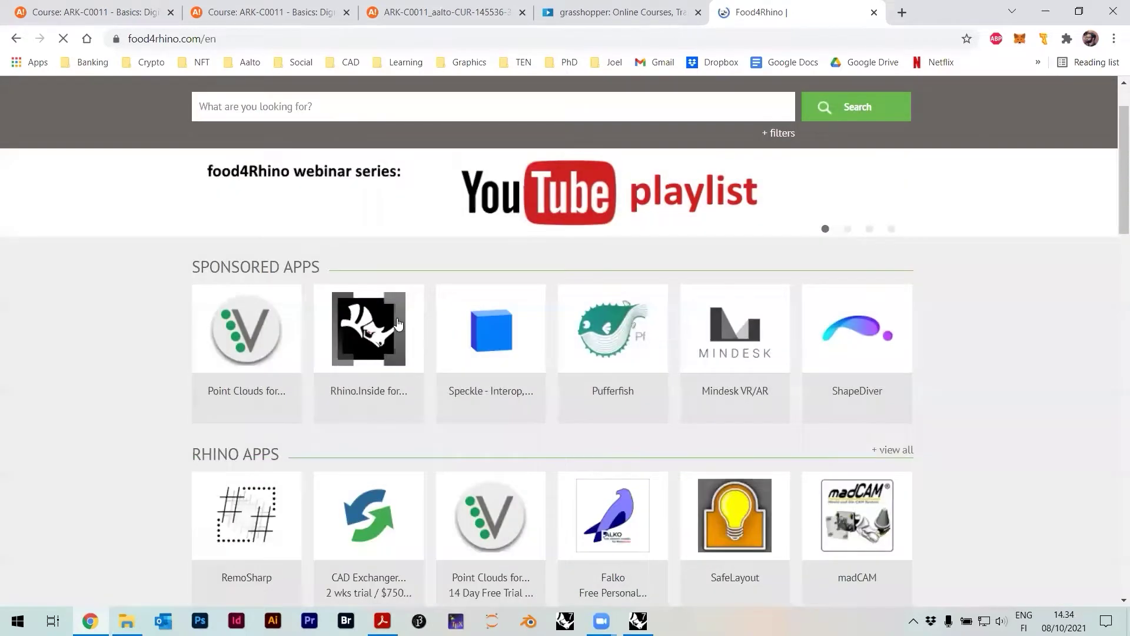
pyautogui.scroll(-12, 336, 359)
pyautogui.scroll(-3, 337, 364)
pyautogui.scroll(15, 337, 363)
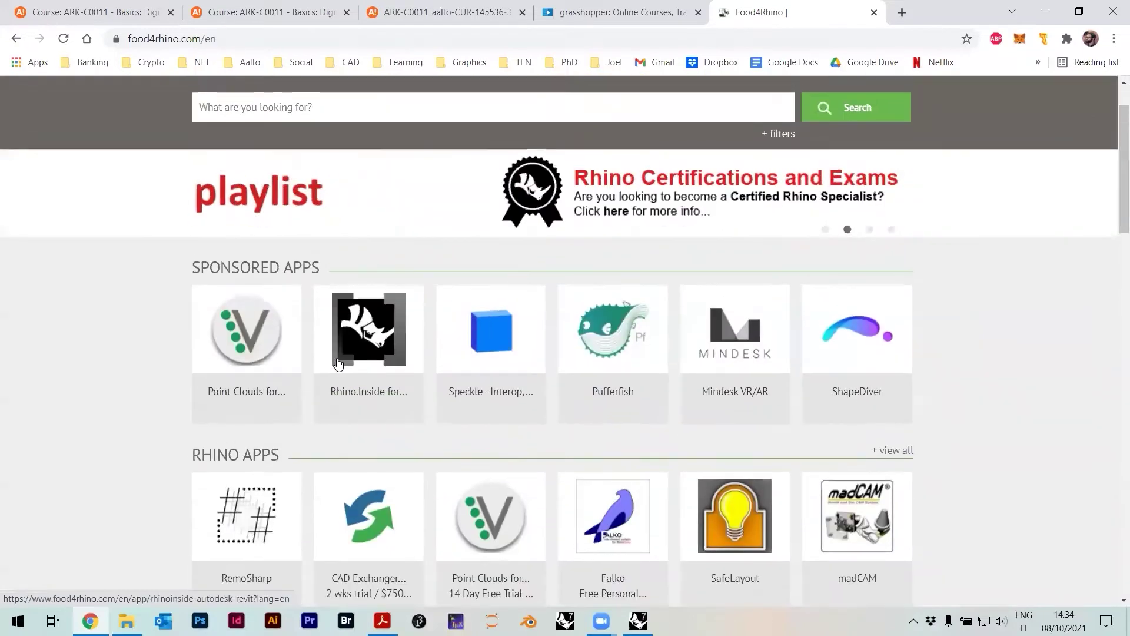
pyautogui.scroll(1, 338, 363)
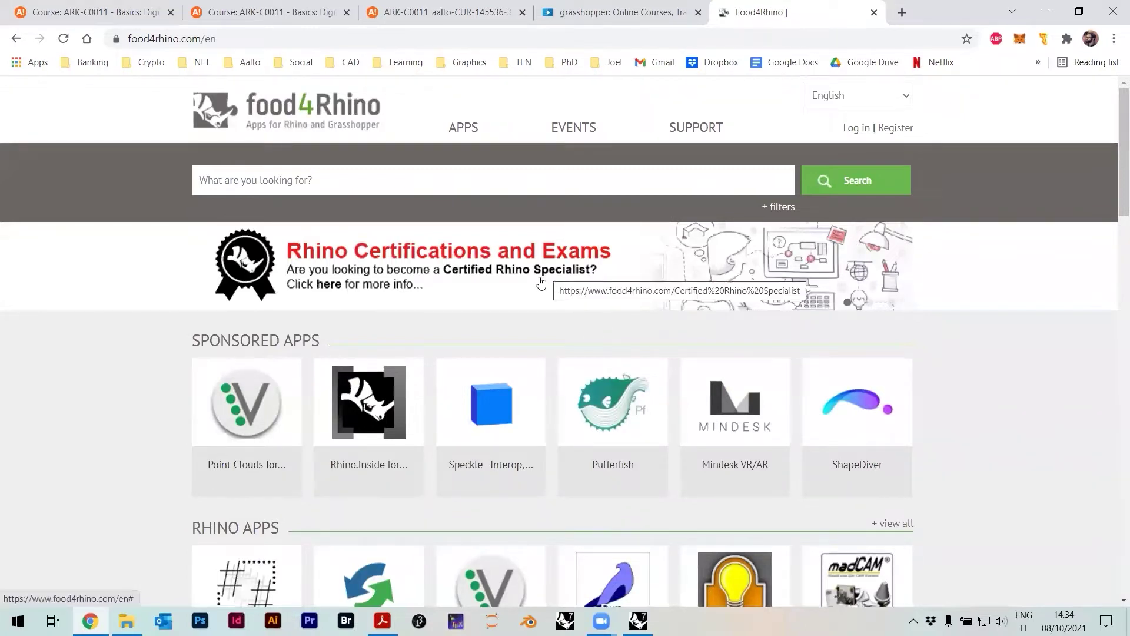
# Search food4Rhino for "kangaroo" and open the Kangaroo Physics app page
pyautogui.click(374, 182)
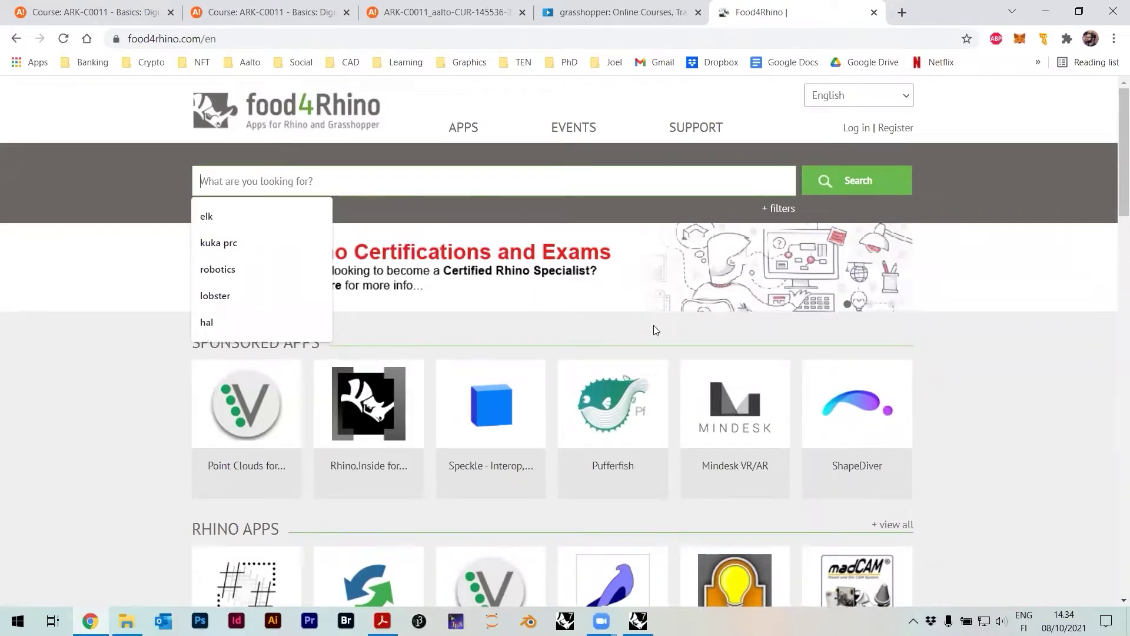
pyautogui.write('kangaroo')
pyautogui.press('Return')
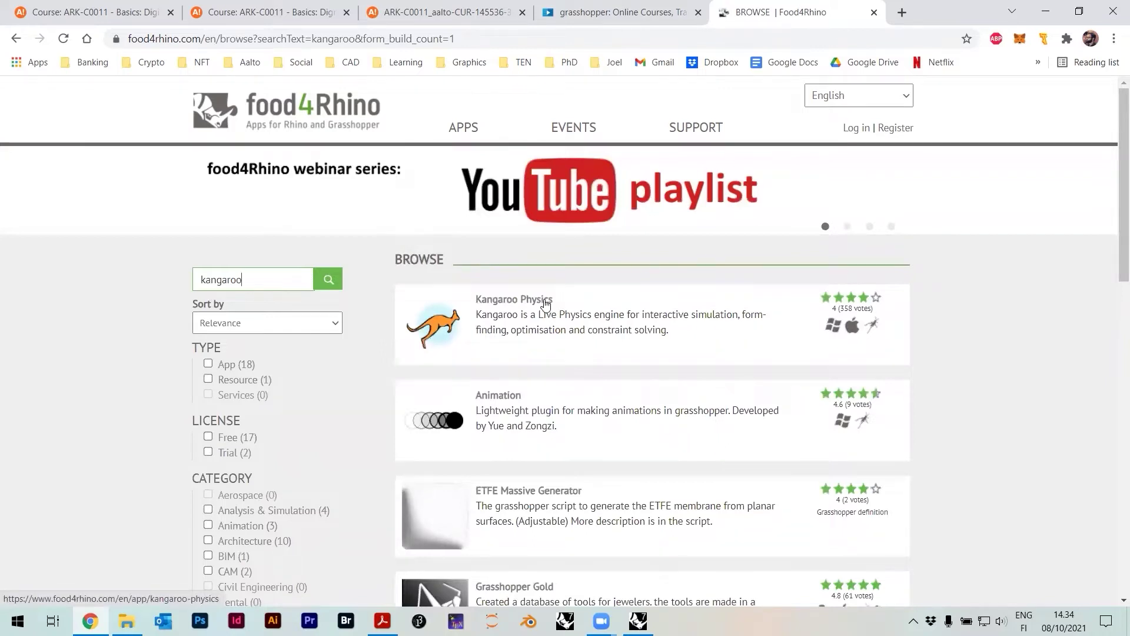
pyautogui.scroll(-5, 507, 349)
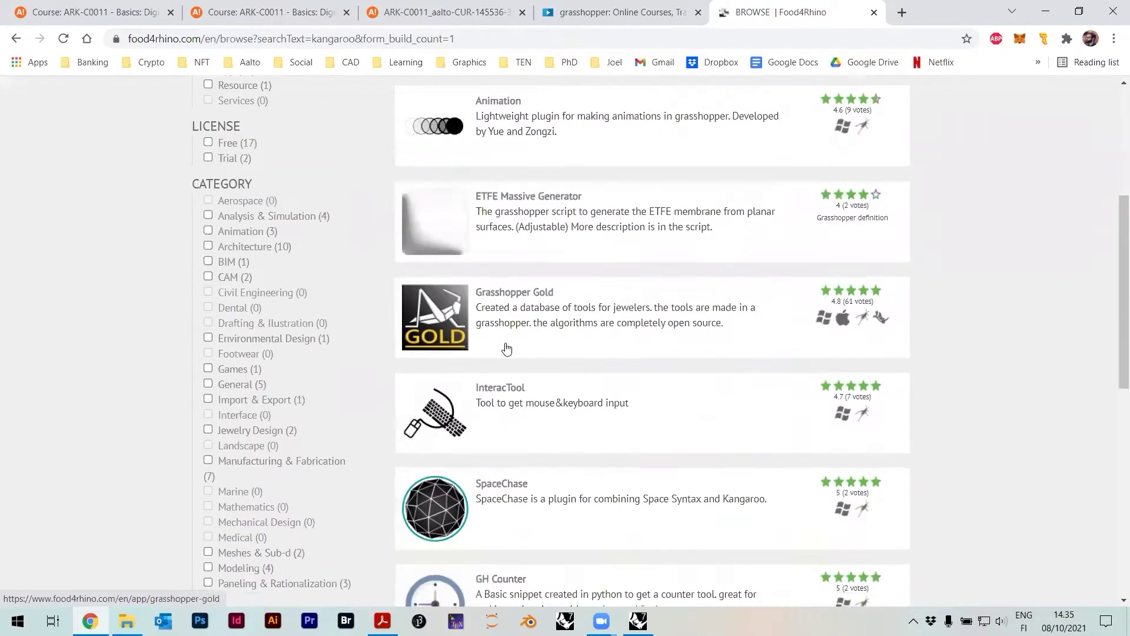
pyautogui.scroll(4, 504, 348)
pyautogui.click(505, 227)
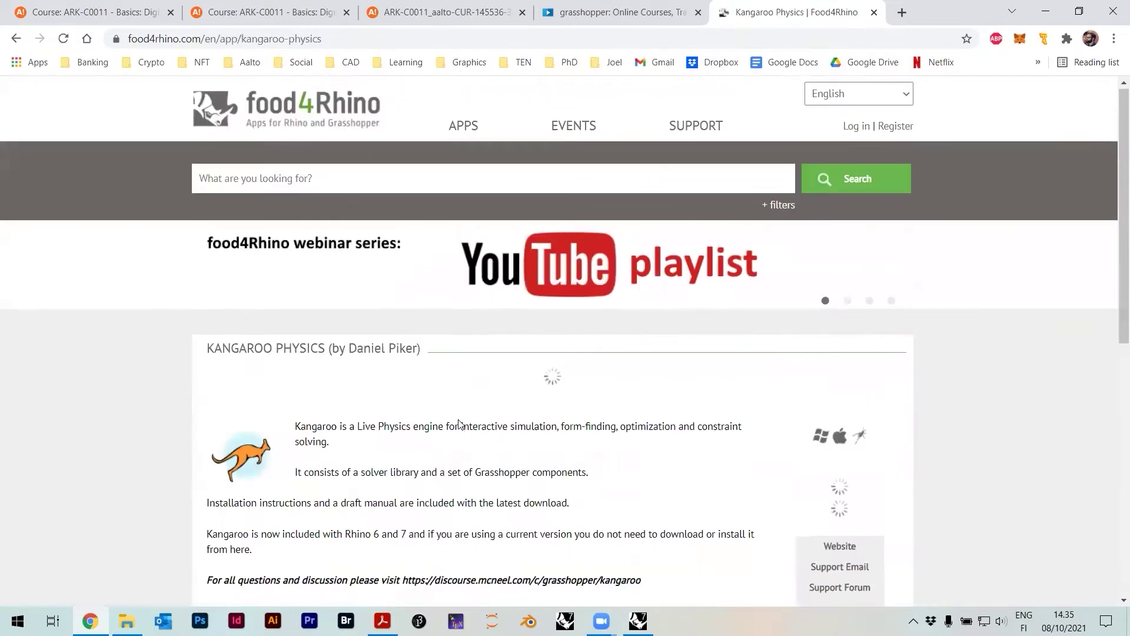
# Examine the Kangaroo Physics description and its list of downloadable versions
pyautogui.scroll(-7, 459, 412)
pyautogui.scroll(-20, 459, 424)
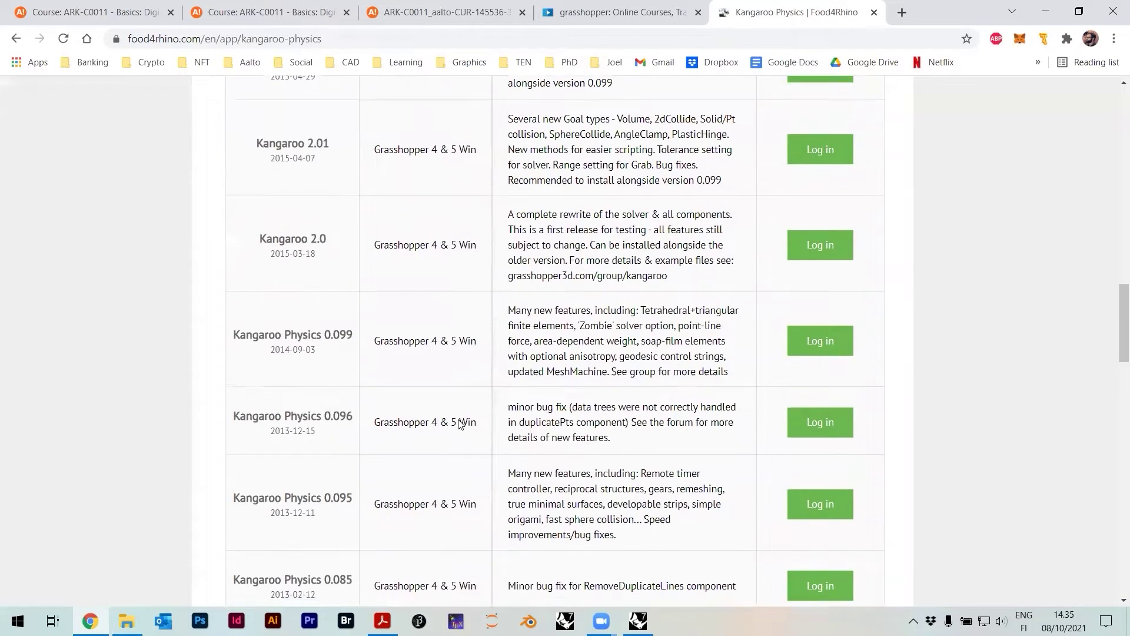
pyautogui.moveTo(1121, 391); pyautogui.dragTo(1082, 228)
pyautogui.scroll(15, 1080, 230)
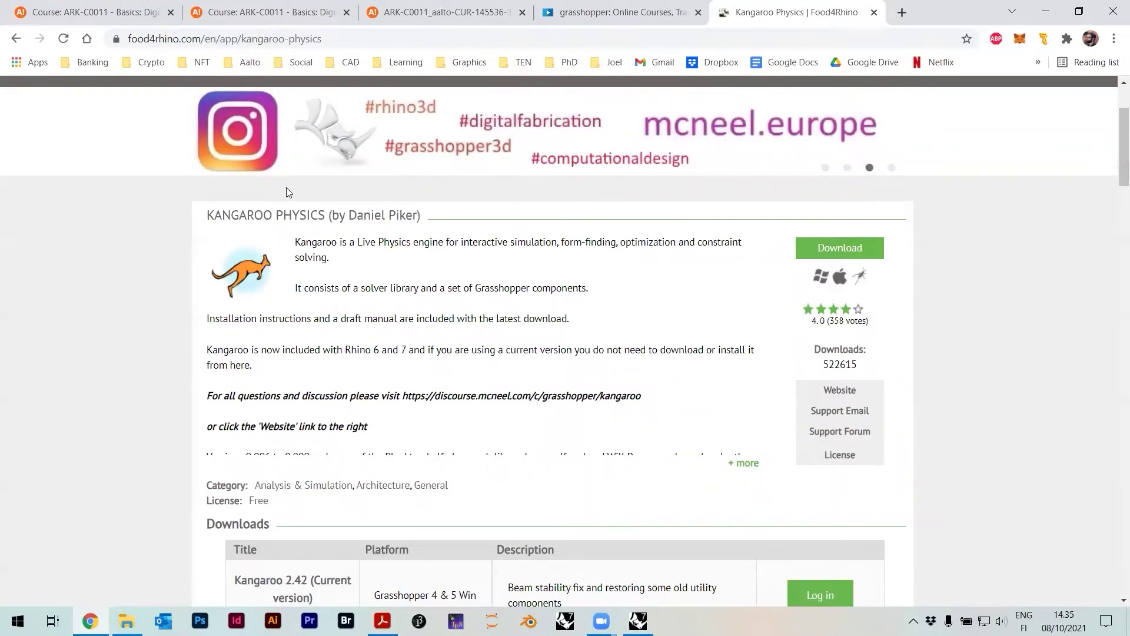
# Look through the other add-ons in the kangaroo search results and return to Rhino and Grasshopper
pyautogui.click(14, 40)
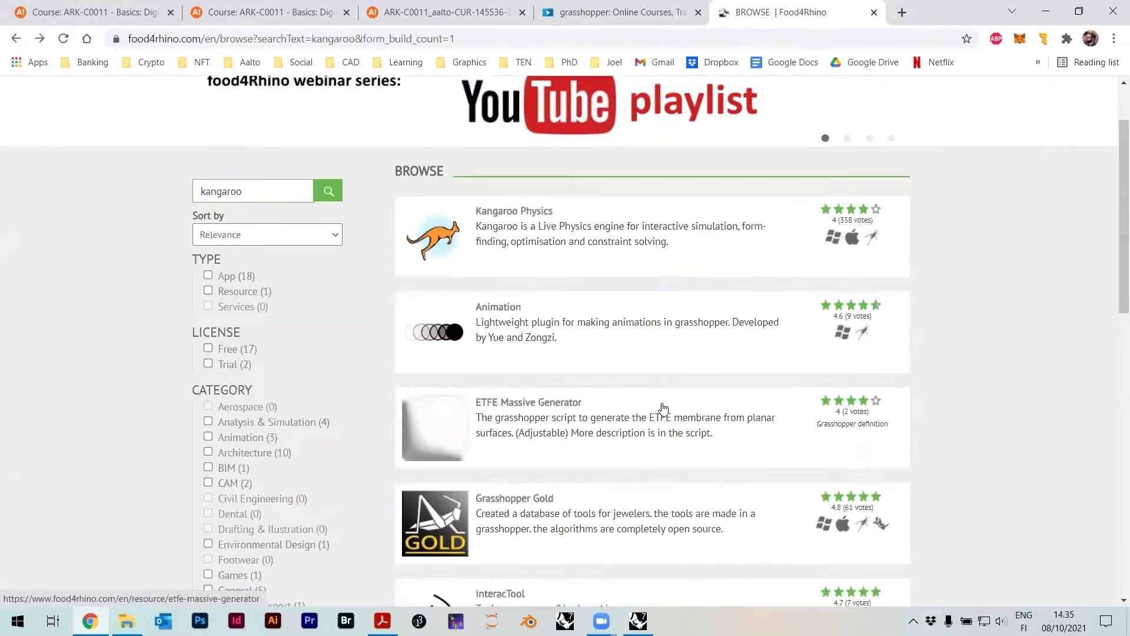
pyautogui.scroll(-10, 663, 407)
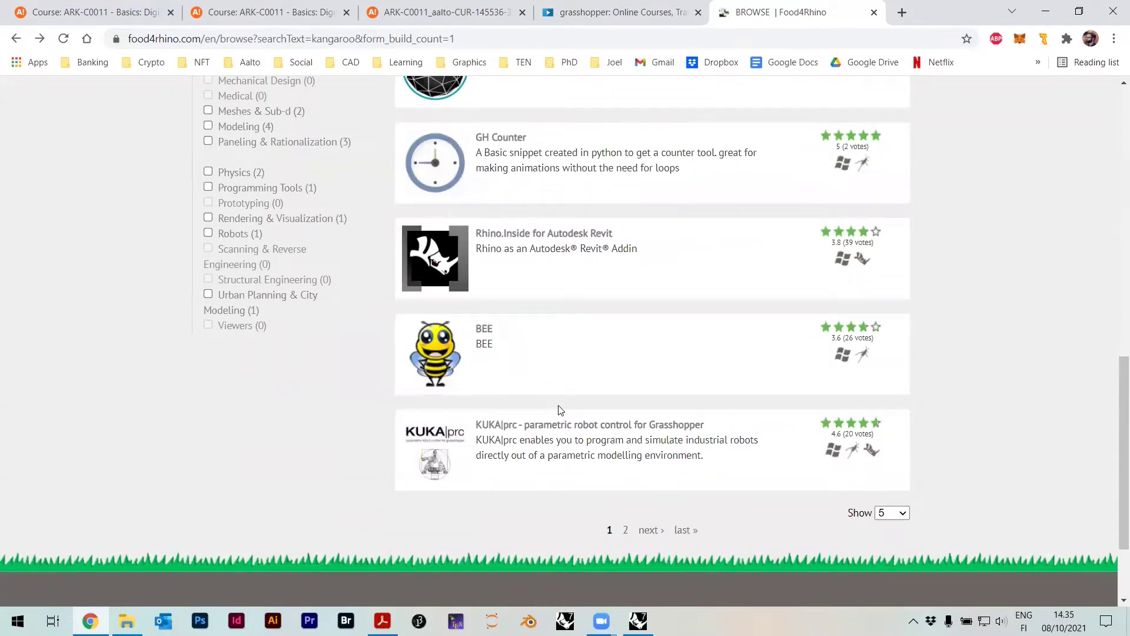
pyautogui.scroll(8, 505, 304)
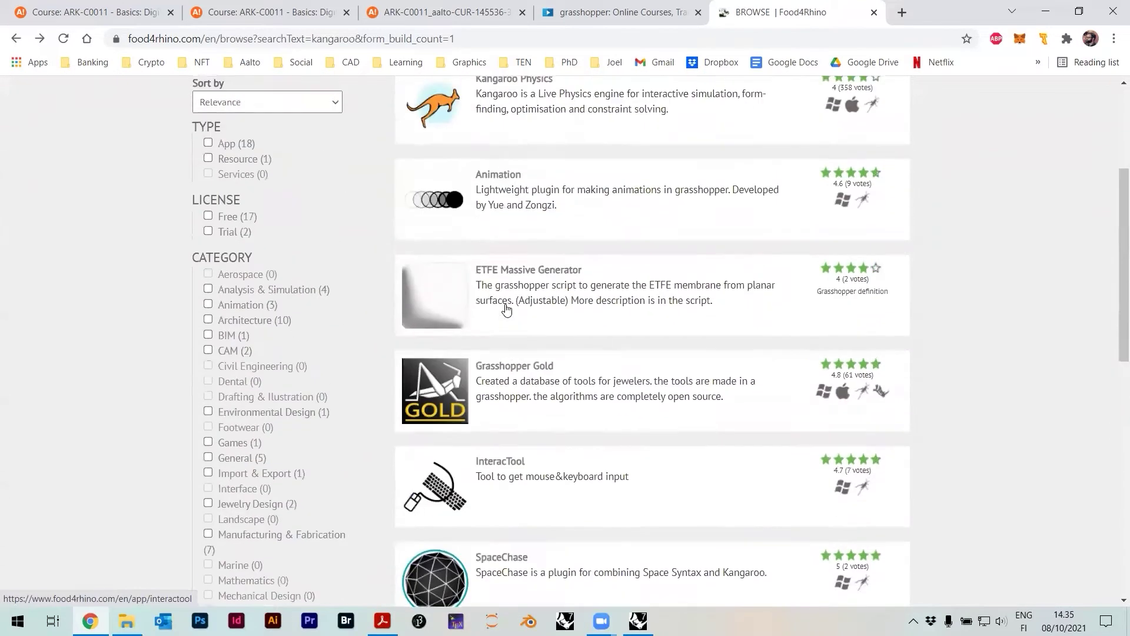
pyautogui.scroll(4, 506, 309)
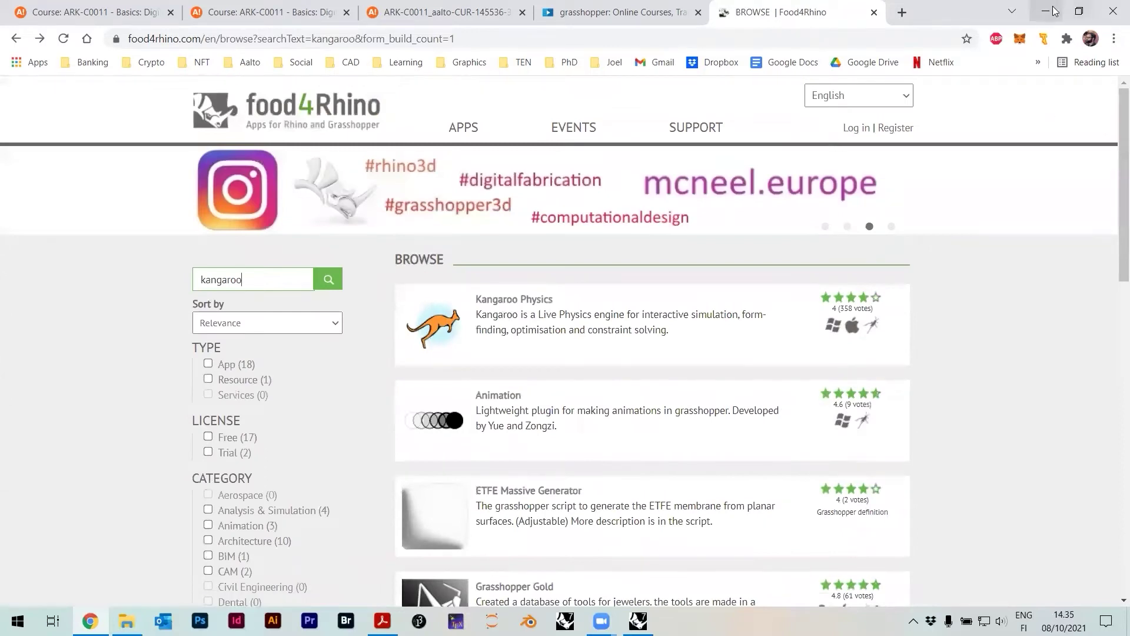
pyautogui.click(1046, 11)
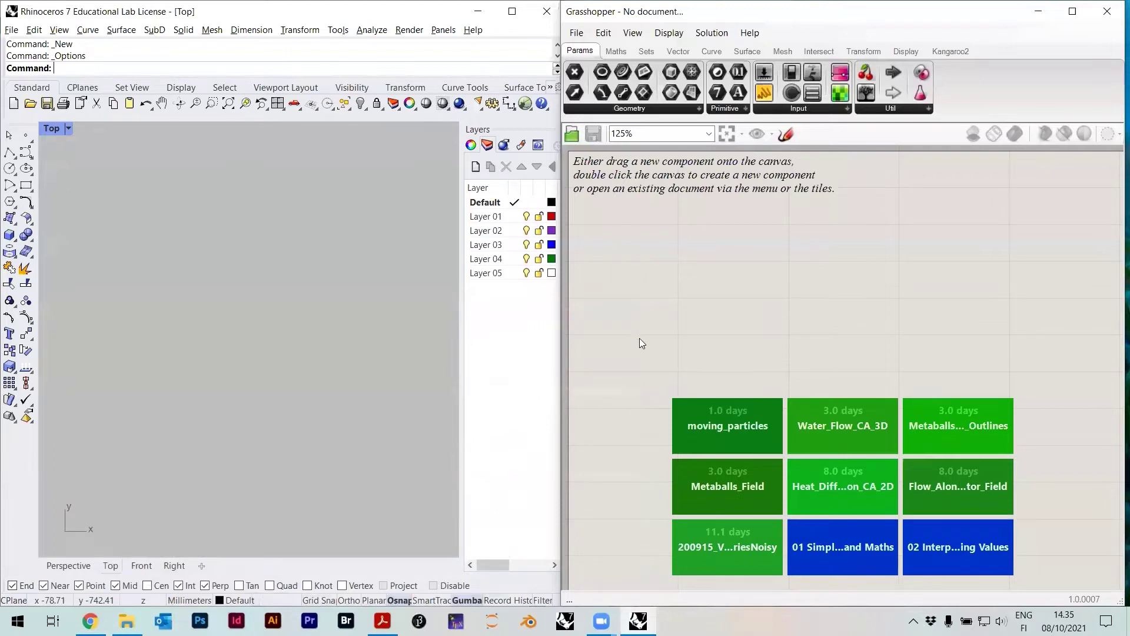
pyautogui.scroll(-3, 705, 269)
pyautogui.scroll(3, 824, 312)
pyautogui.moveTo(827, 283); pyautogui.dragTo(827, 286, button='right')
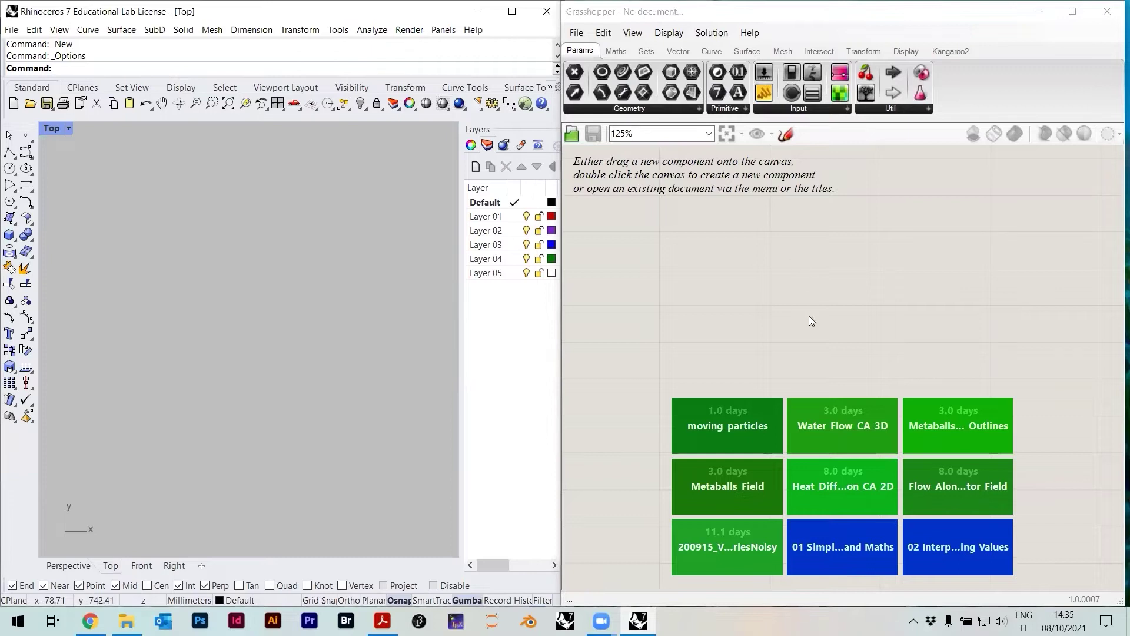
pyautogui.click(875, 330)
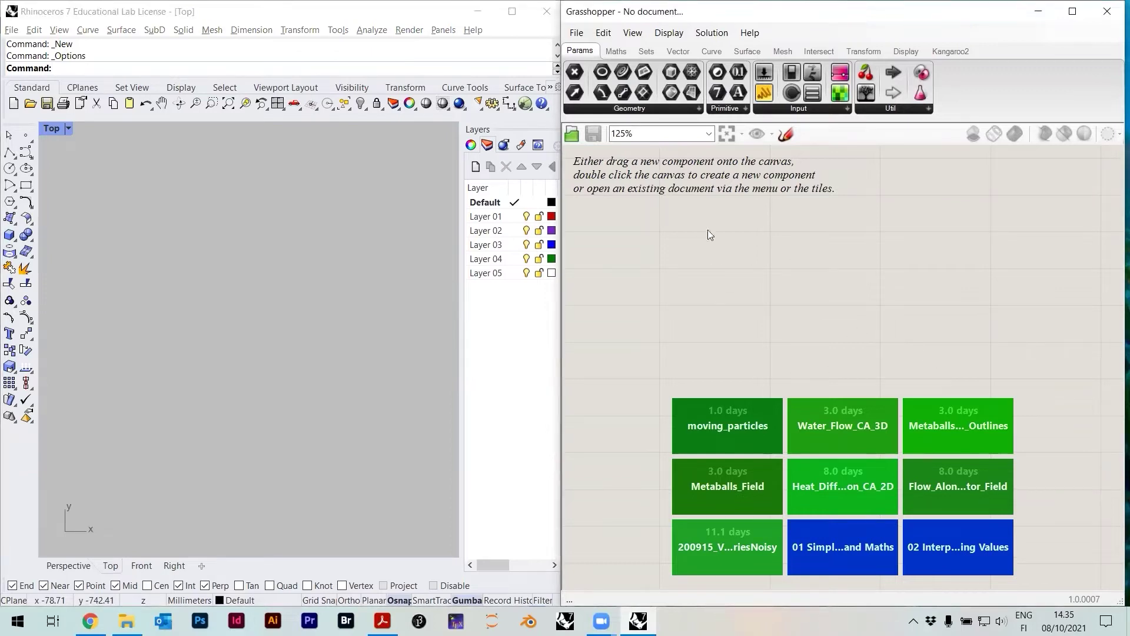
# Examine Grasshopper's component categories from Maths through Kangaroo2, ending back on the Params category
pyautogui.click(616, 51)
pyautogui.click(647, 51)
pyautogui.click(678, 51)
pyautogui.click(711, 51)
pyautogui.click(748, 52)
pyautogui.click(782, 52)
pyautogui.click(819, 51)
pyautogui.click(864, 52)
pyautogui.click(905, 51)
pyautogui.click(936, 50)
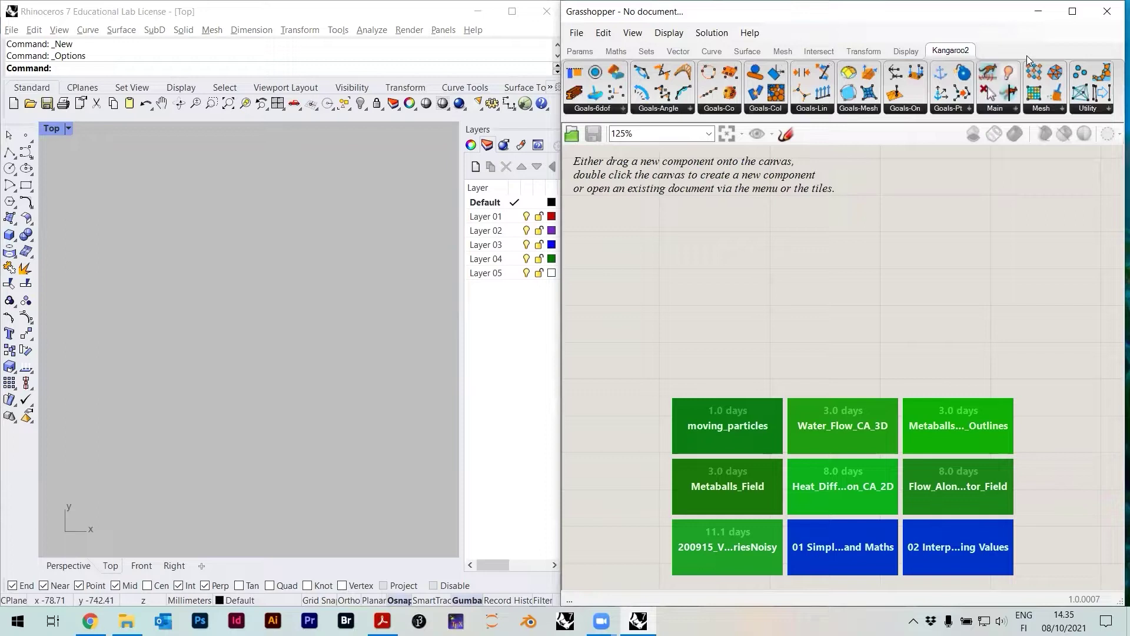
pyautogui.click(580, 52)
# Compare Rhino's Surface and SubD commands with Grasshopper's Vector components, ending back on the Params category
pyautogui.click(238, 218)
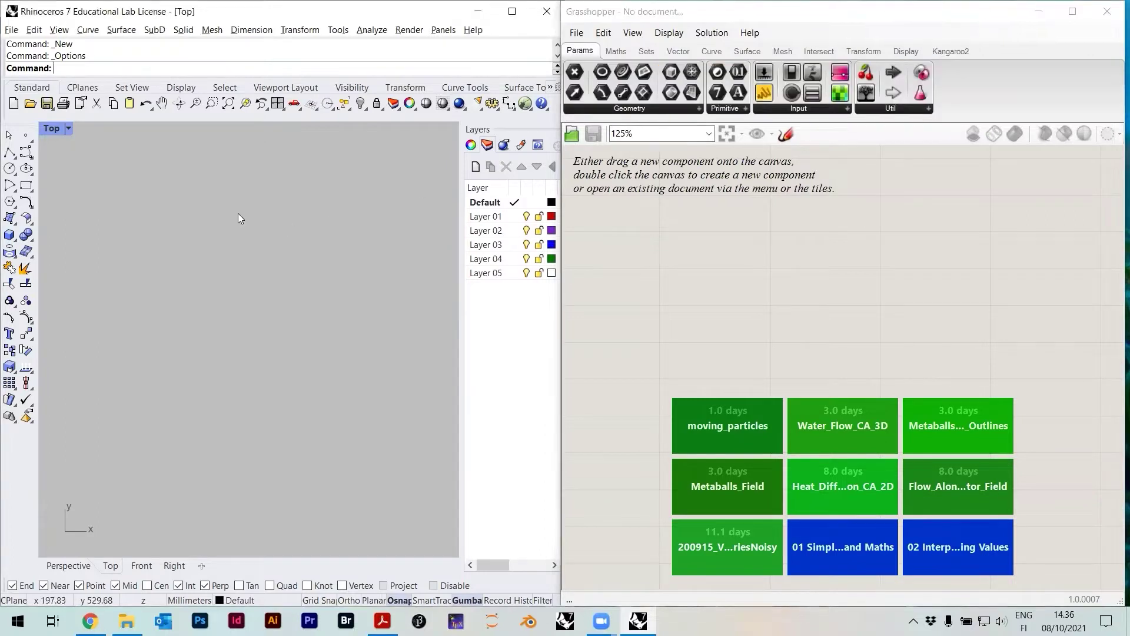
pyautogui.click(121, 30)
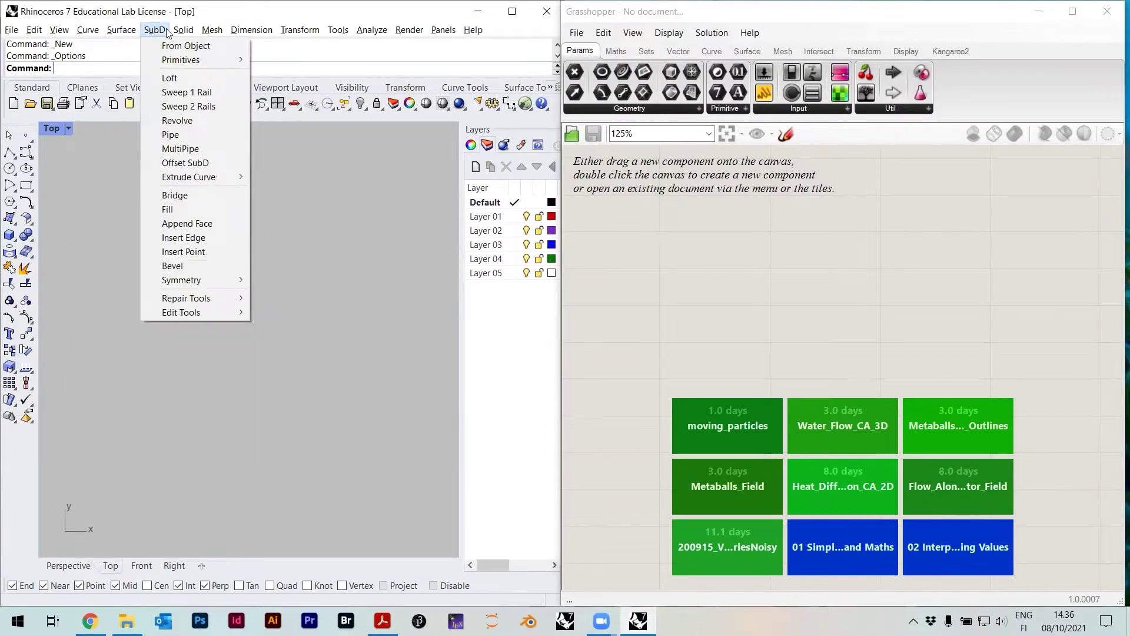
pyautogui.click(62, 34)
pyautogui.click(701, 51)
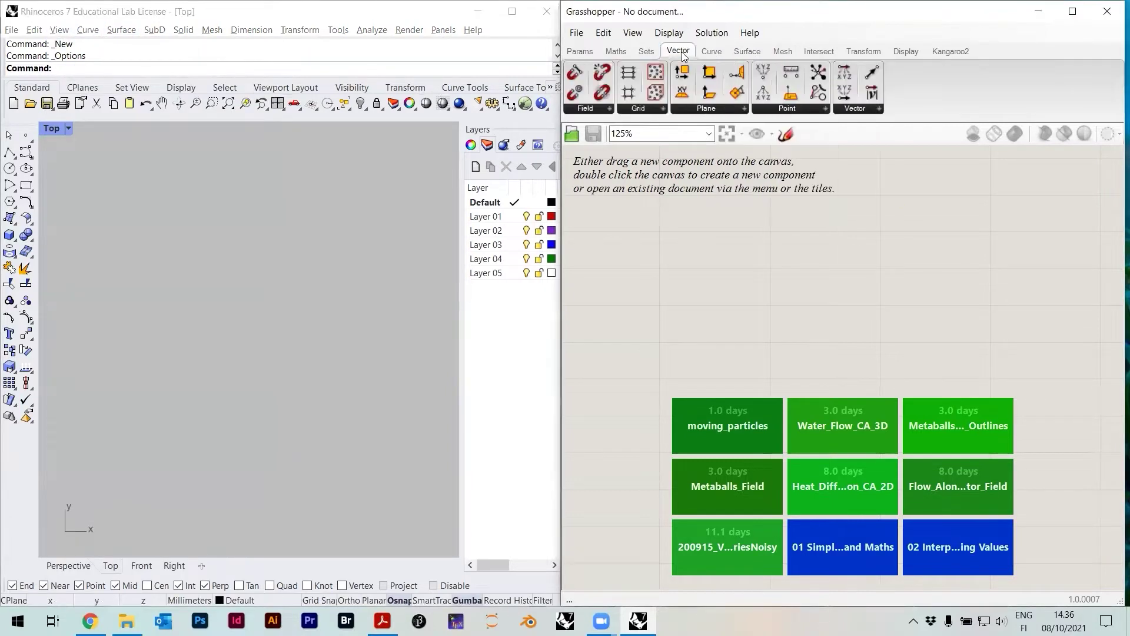
pyautogui.click(577, 52)
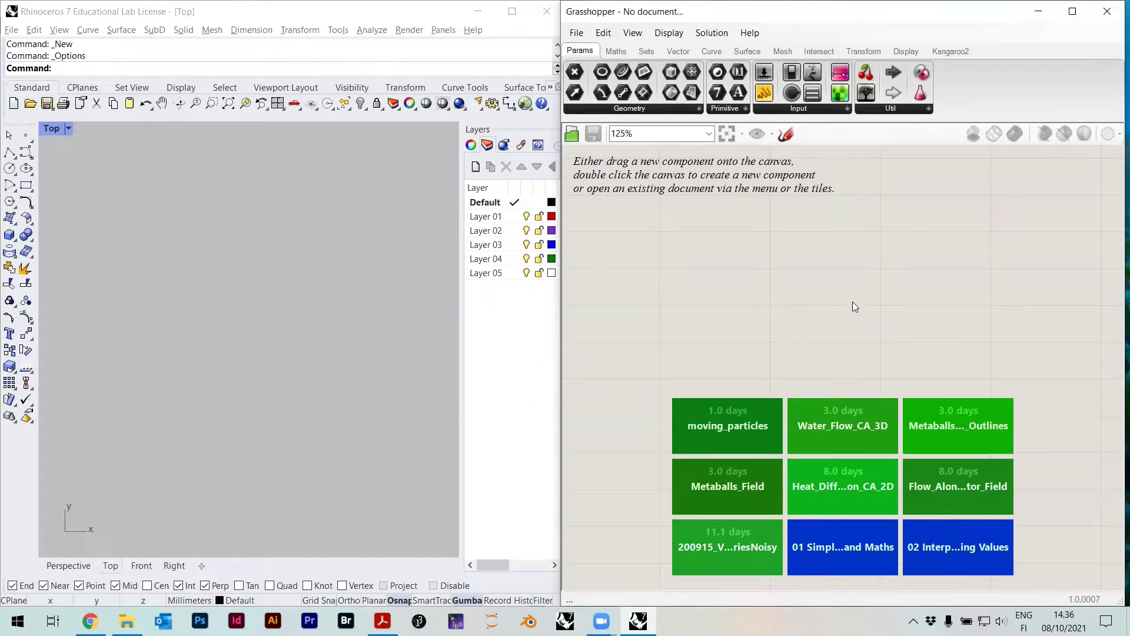
# Place a Curve parameter from the Geometry parameters on the empty Grasshopper canvas
pyautogui.doubleClick(821, 297)
pyautogui.click(606, 109)
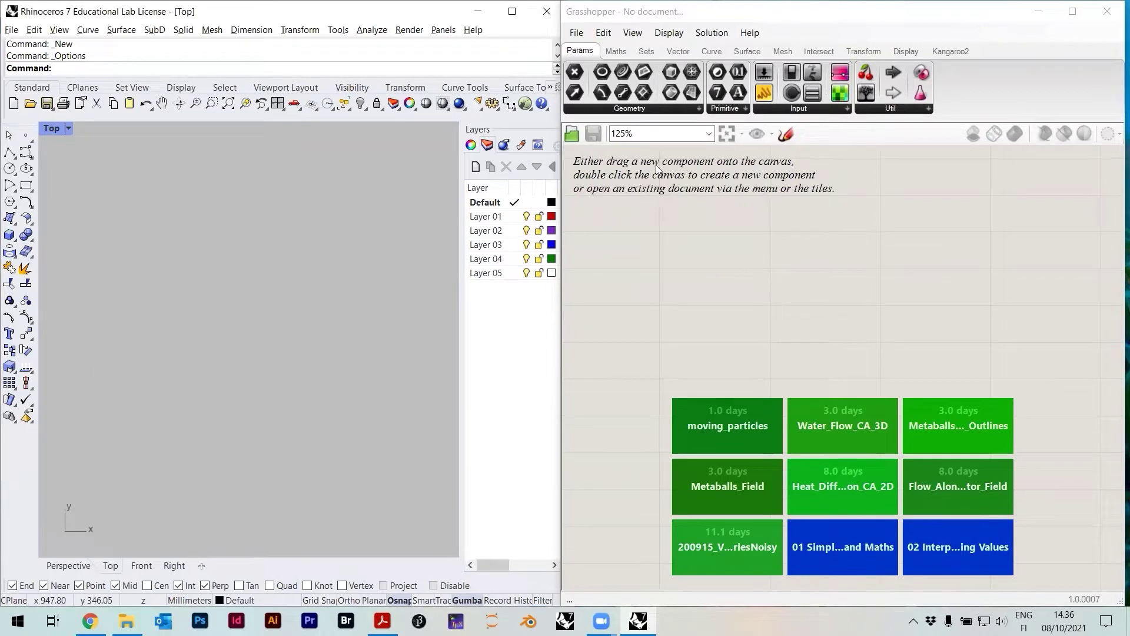
pyautogui.click(614, 108)
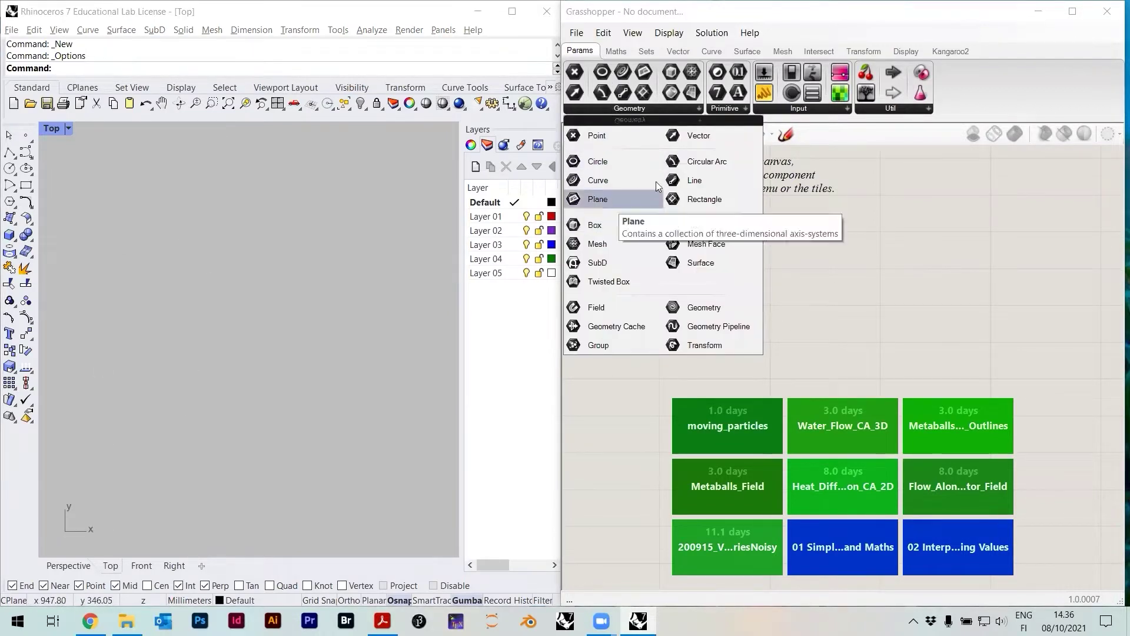
pyautogui.moveTo(614, 177); pyautogui.dragTo(824, 326)
pyautogui.scroll(3, 812, 322)
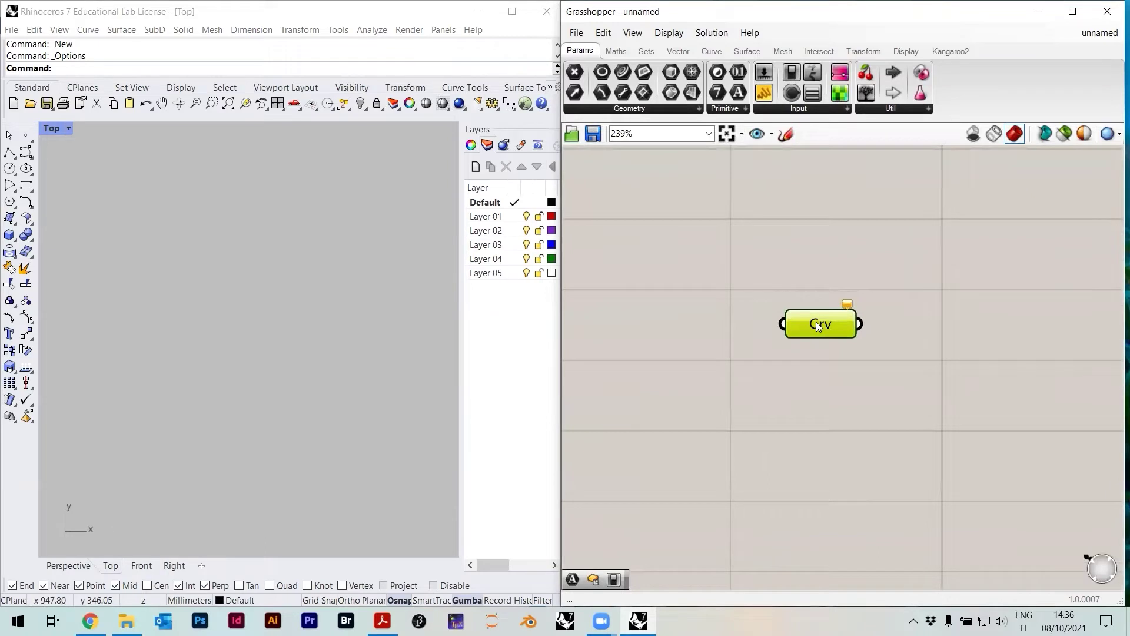
# Duplicate the Curve parameter and place the copy directly below the original
pyautogui.hotkey('ctrl', 'c')
pyautogui.hotkey('ctrl', 'v')
pyautogui.keyDown('alt'); pyautogui.moveTo(822, 339); pyautogui.dragTo(810, 385); pyautogui.keyUp('alt')
pyautogui.click(726, 307)
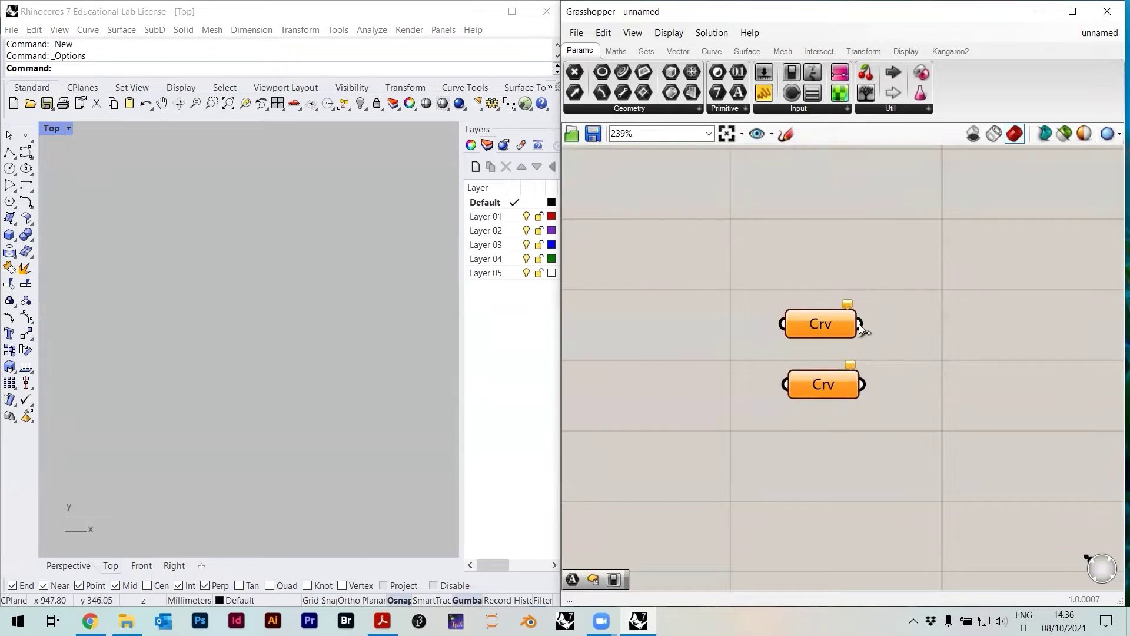
# Select both Curve parameters and delete them from the canvas
pyautogui.moveTo(936, 339); pyautogui.dragTo(863, 356, button='right')
pyautogui.moveTo(844, 426); pyautogui.dragTo(761, 317)
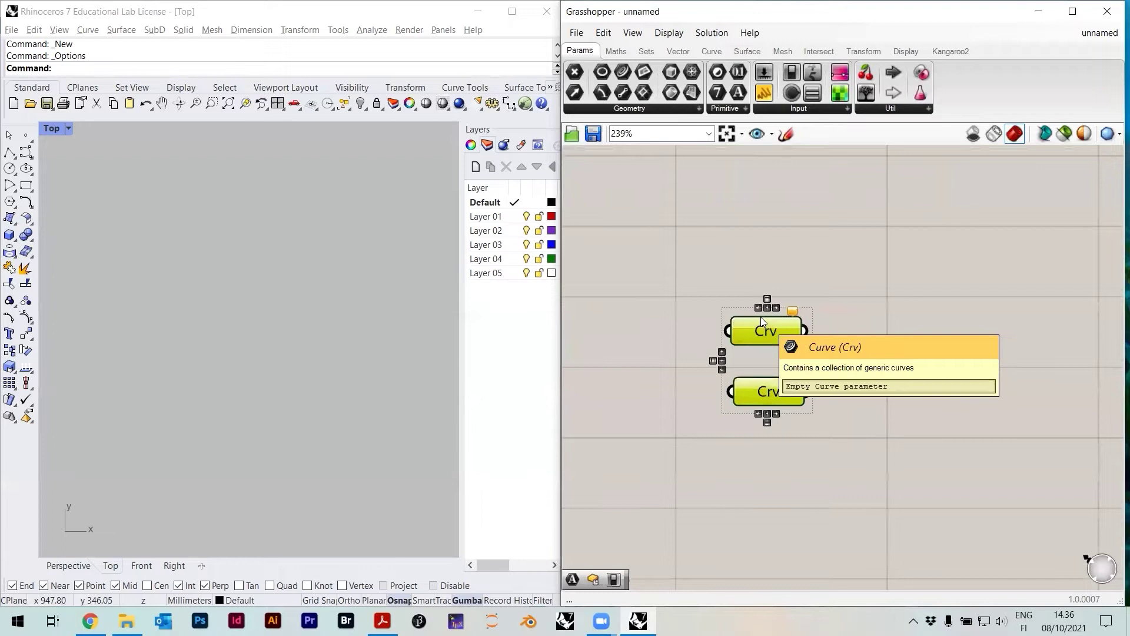
pyautogui.press('Delete')
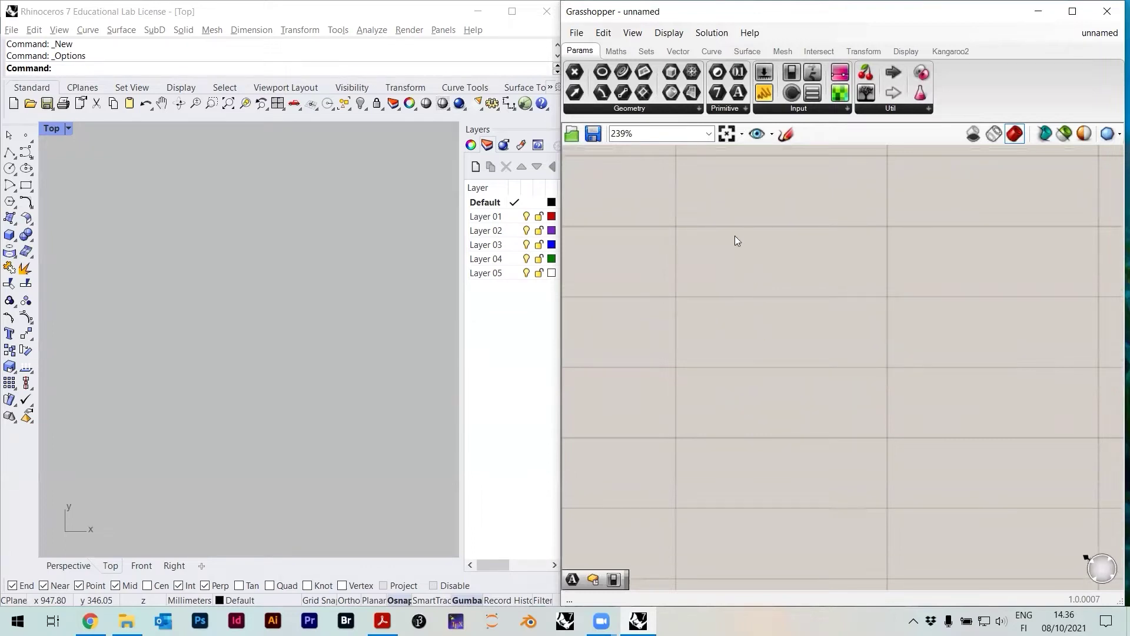
# Find the Point parameter through the canvas component search, place it on the canvas and delete it again
pyautogui.doubleClick(736, 310)
pyautogui.click(738, 331)
pyautogui.doubleClick(742, 312)
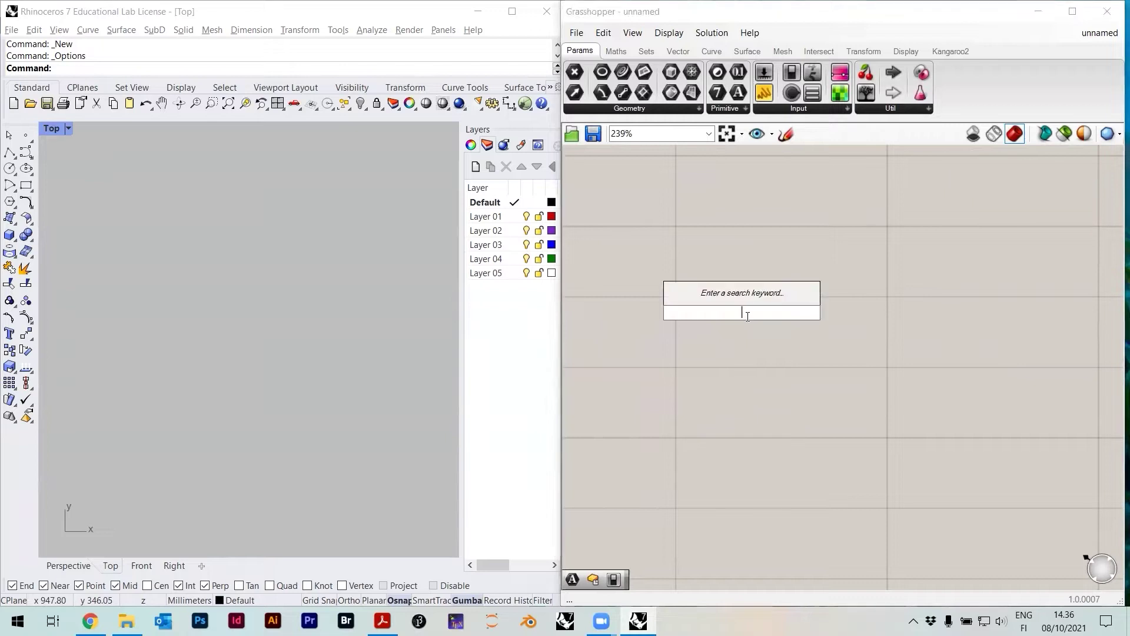
pyautogui.click(725, 364)
pyautogui.doubleClick(744, 272)
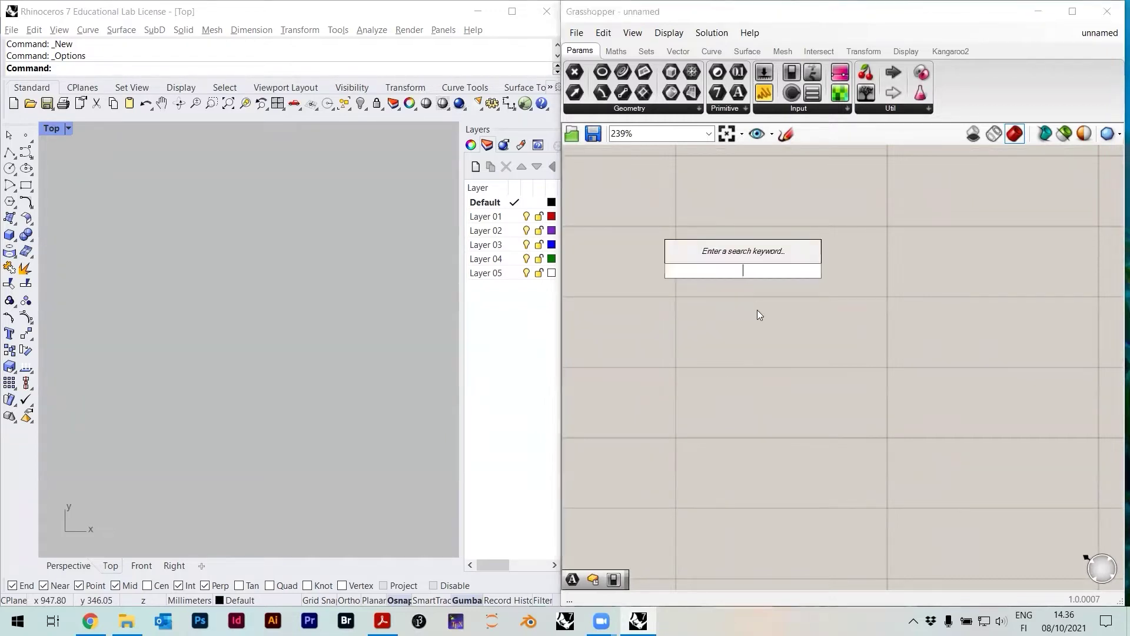
pyautogui.write('point')
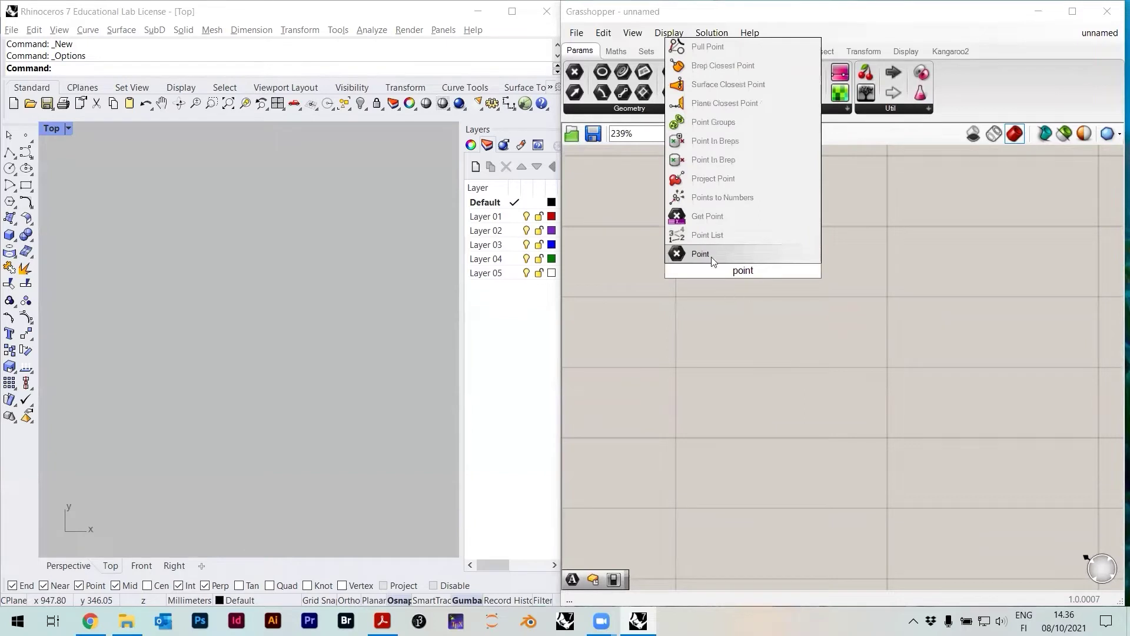
pyautogui.click(712, 257)
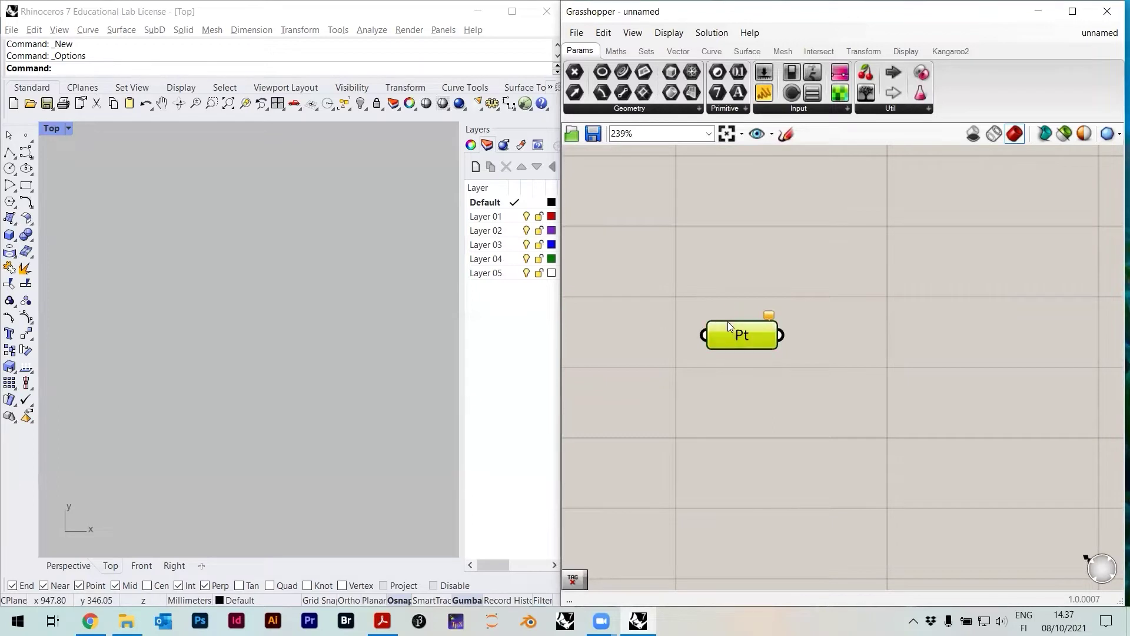
pyautogui.press('Delete')
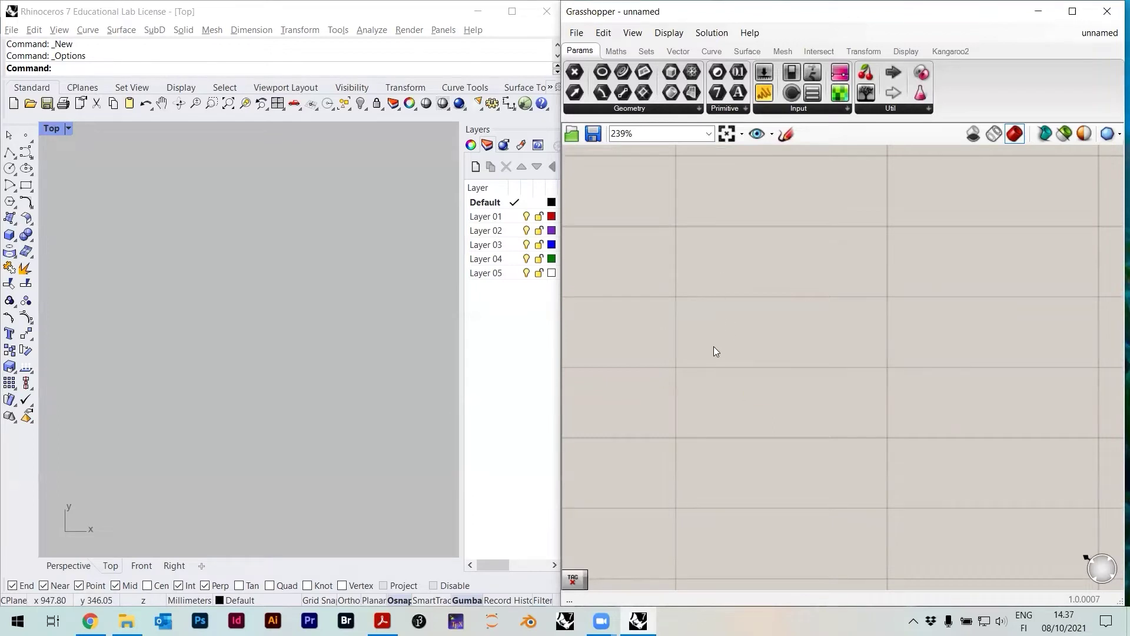
# Add a Number Slider with a value of 100 through the canvas component search
pyautogui.doubleClick(744, 311)
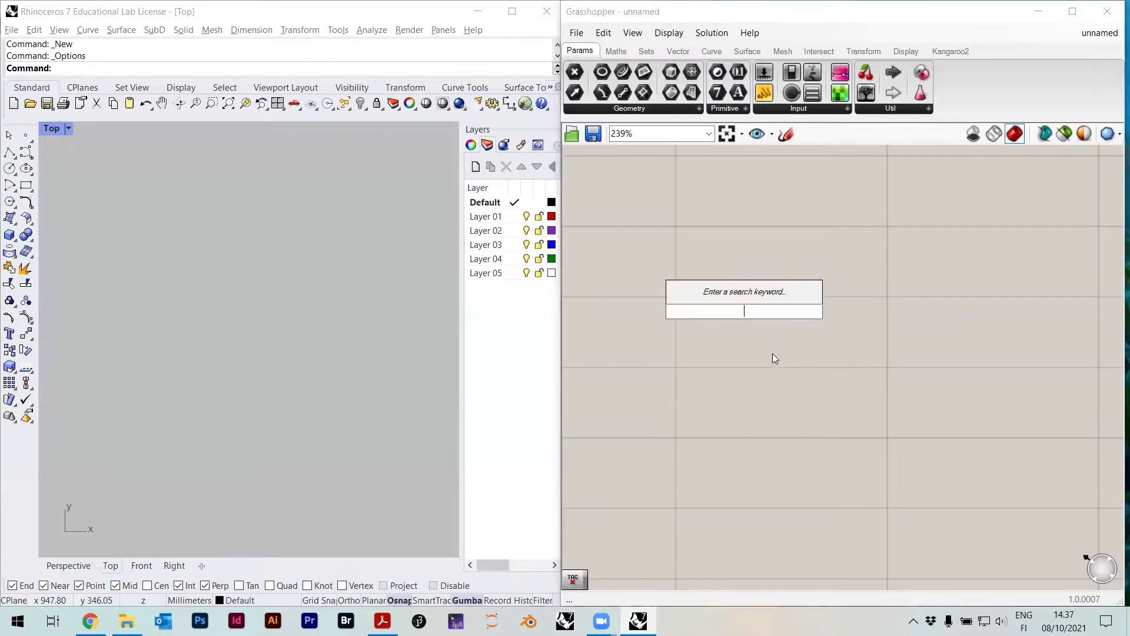
pyautogui.write('100')
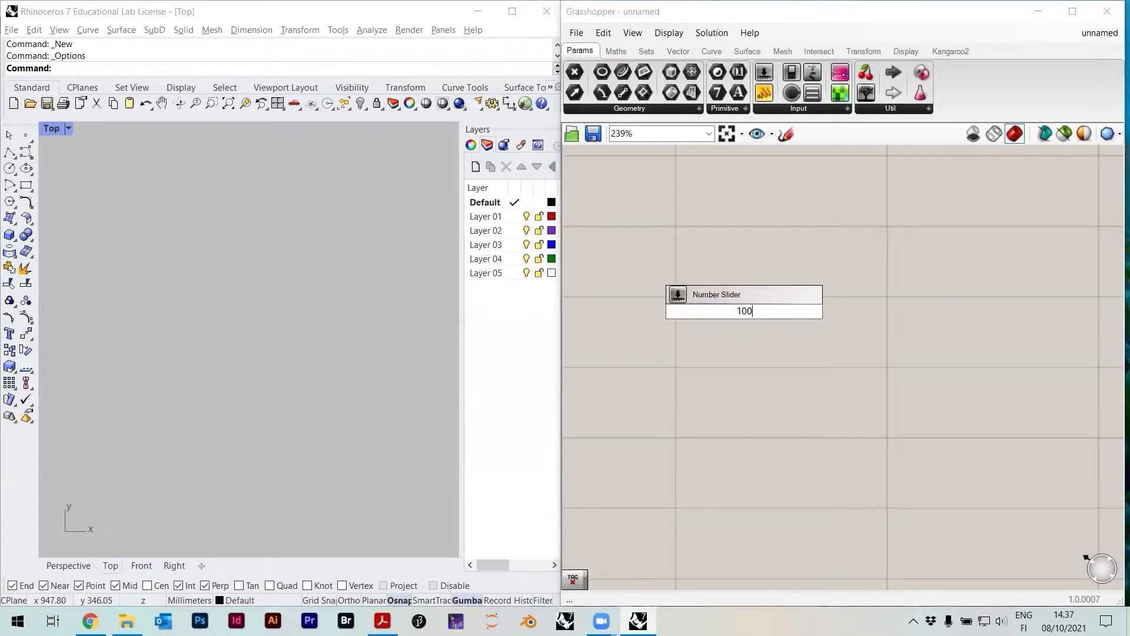
pyautogui.press('Return')
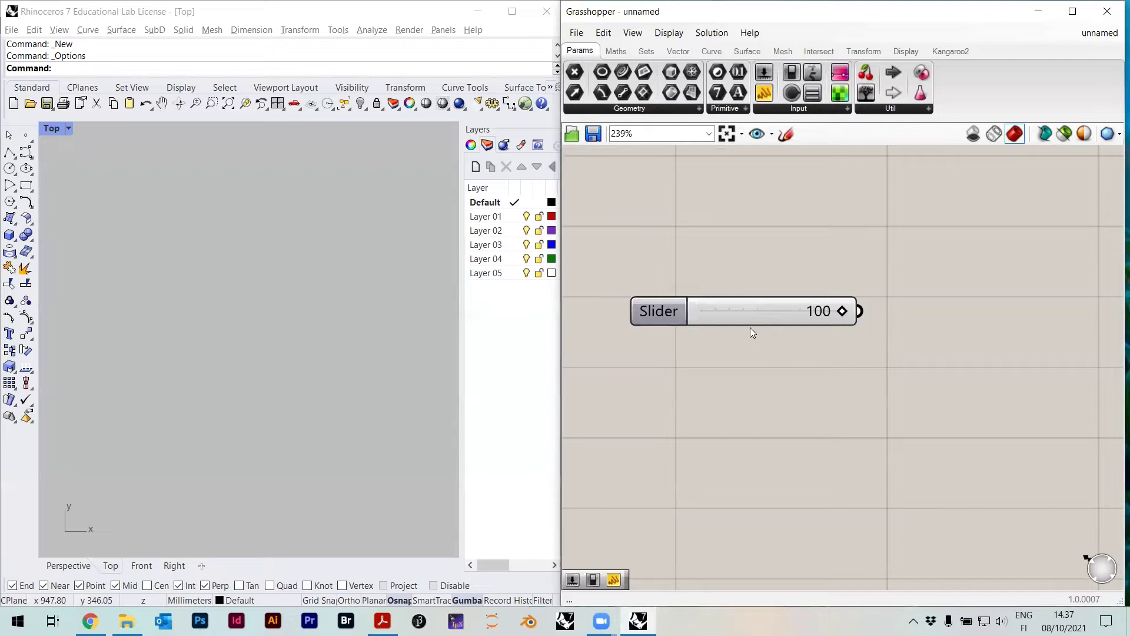
# Reposition the slider on the canvas, run its value down to 0 and set it to 78
pyautogui.moveTo(751, 309); pyautogui.dragTo(785, 317)
pyautogui.scroll(2, 811, 313)
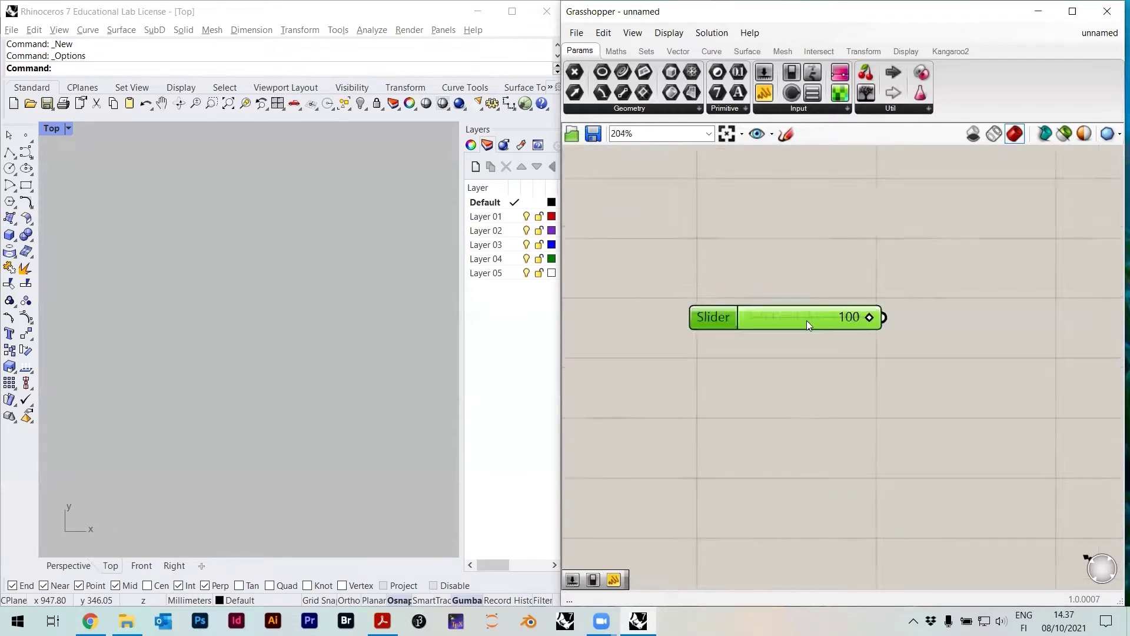
pyautogui.moveTo(894, 317); pyautogui.dragTo(729, 326)
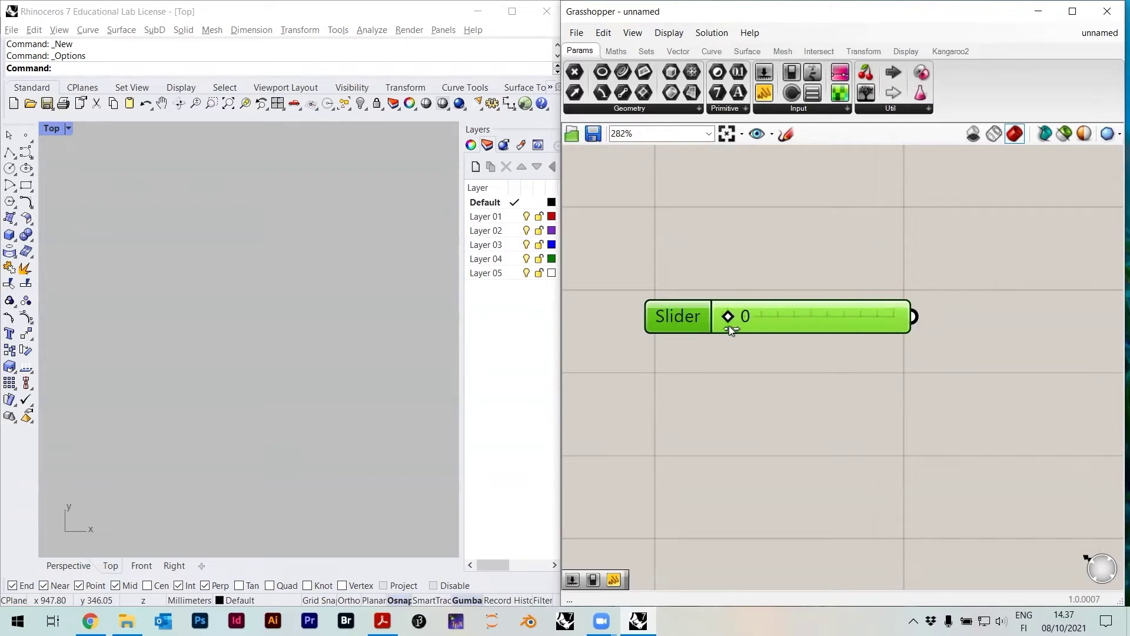
pyautogui.moveTo(856, 317); pyautogui.dragTo(858, 317)
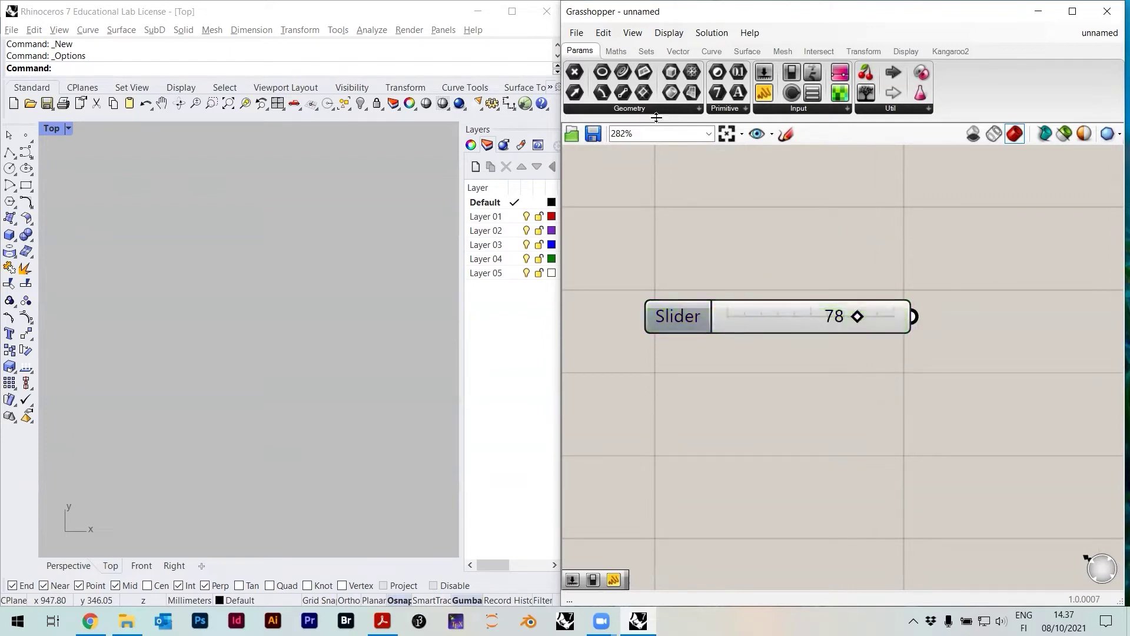
# Look over the available Input components and the slider's own type and value-range options
pyautogui.click(825, 106)
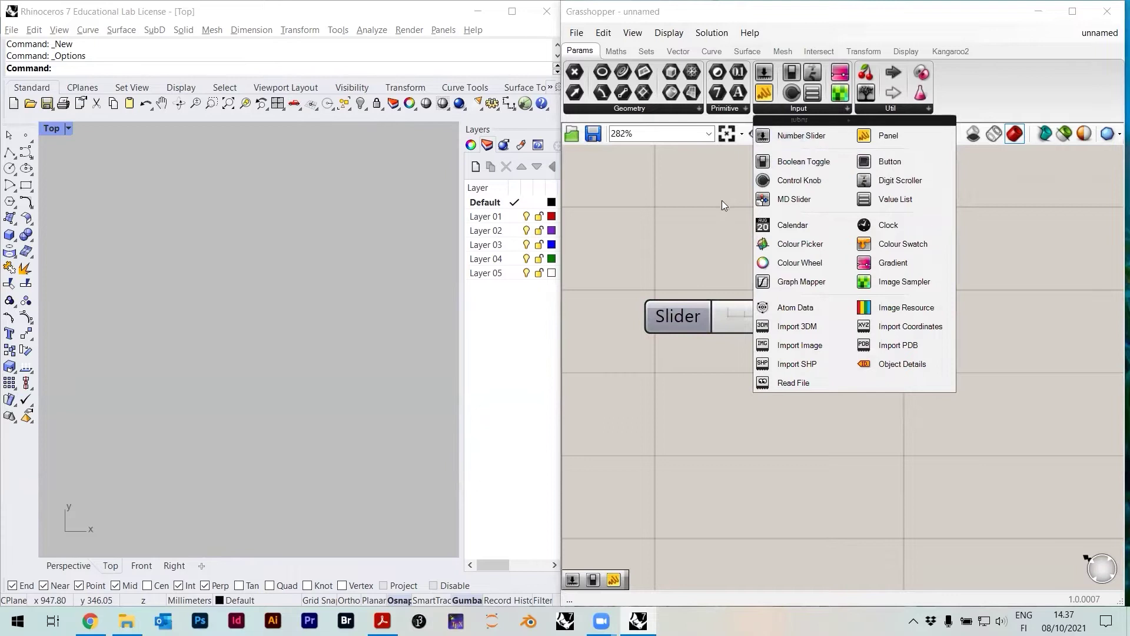
pyautogui.click(787, 321)
pyautogui.rightClick(787, 319)
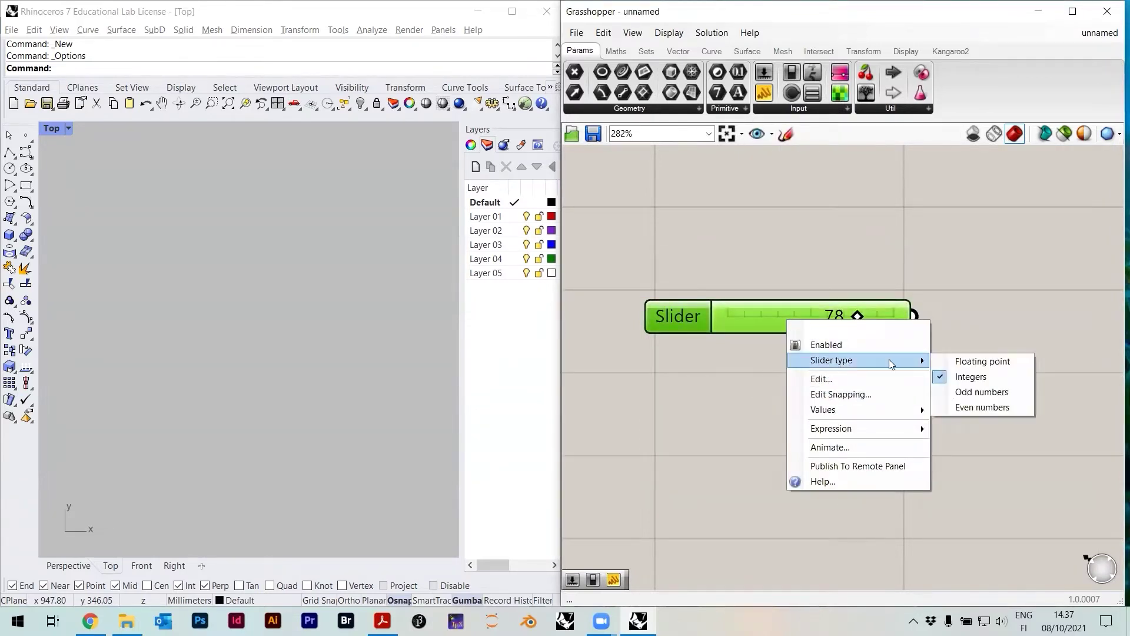
pyautogui.moveTo(860, 411)
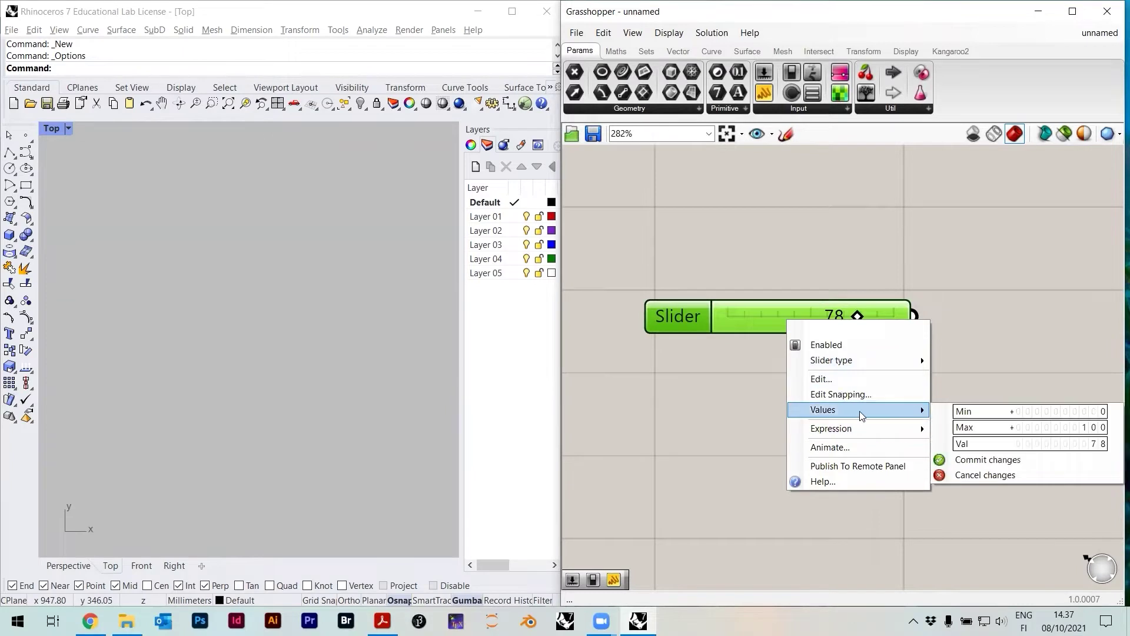
pyautogui.click(843, 283)
pyautogui.scroll(-2, 838, 325)
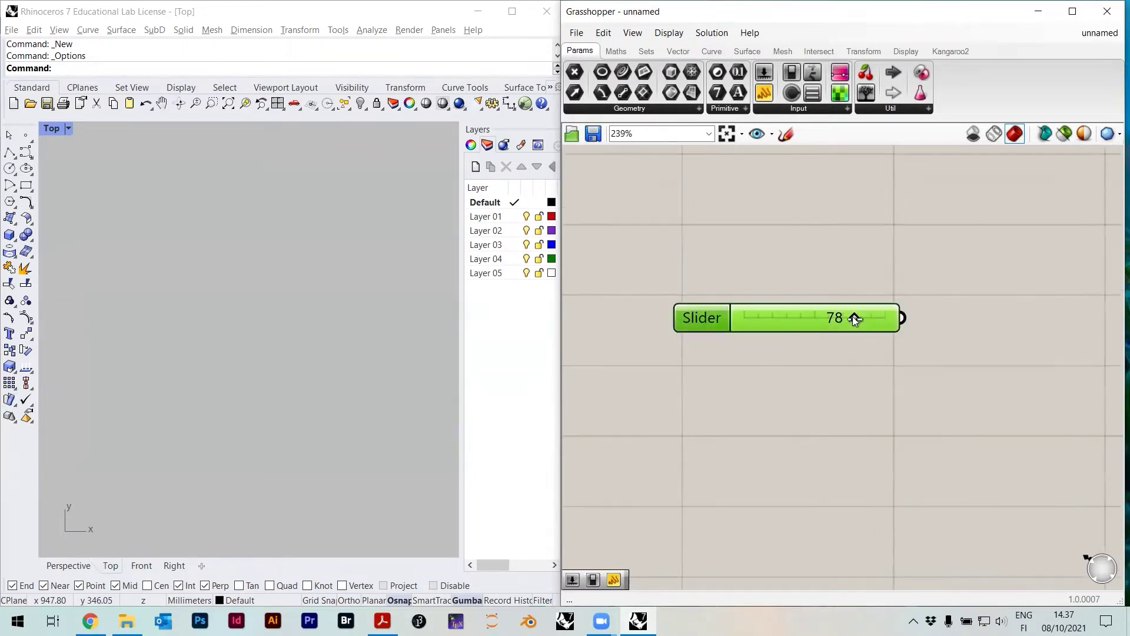
# Set the slider's value to 34 and its minimum to -100
pyautogui.rightClick(872, 319)
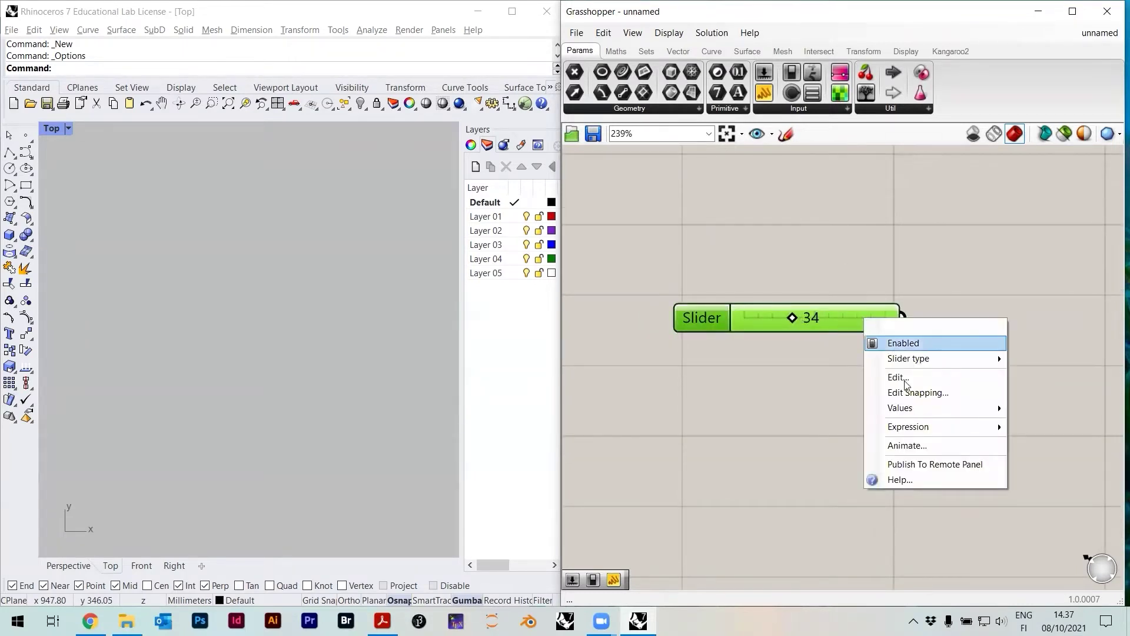
pyautogui.moveTo(910, 415)
pyautogui.click(833, 411)
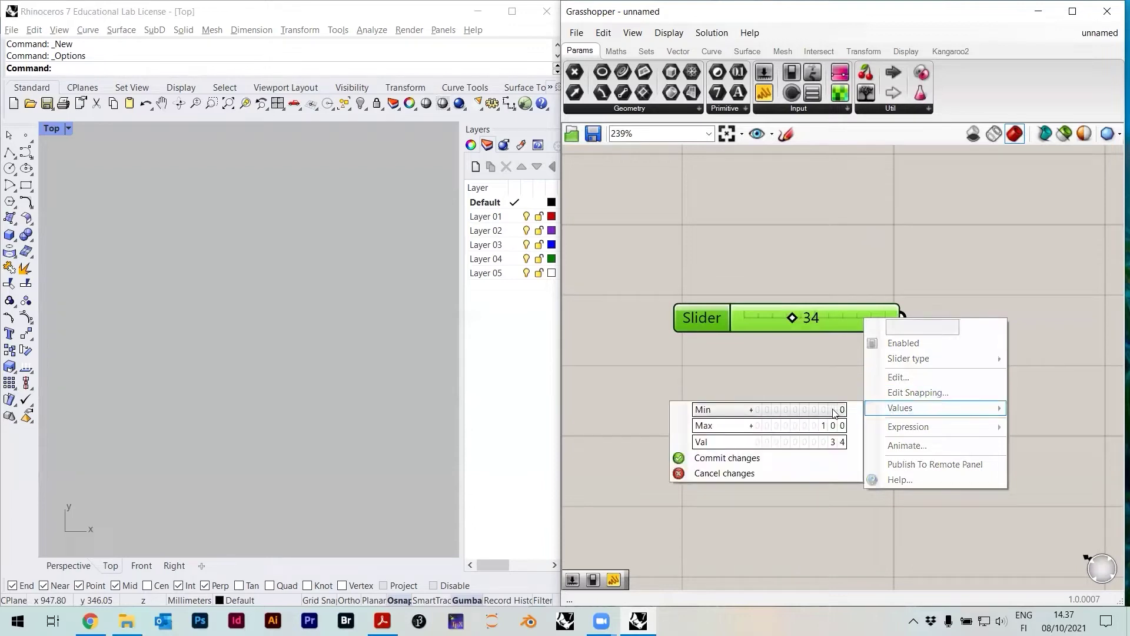
pyautogui.write('-100')
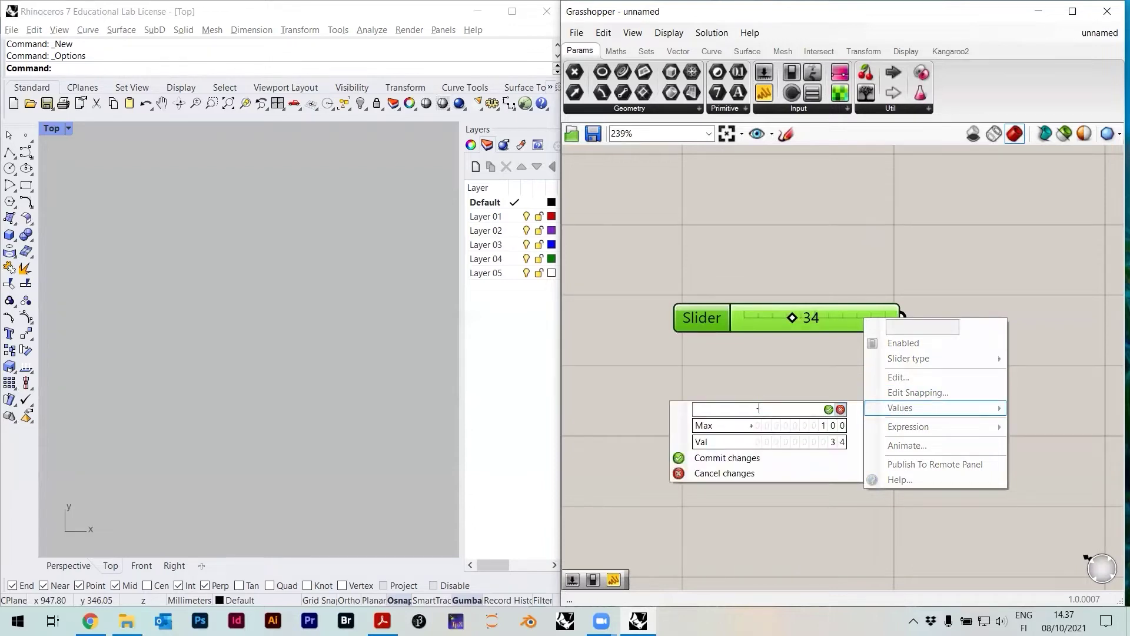
pyautogui.press('Return')
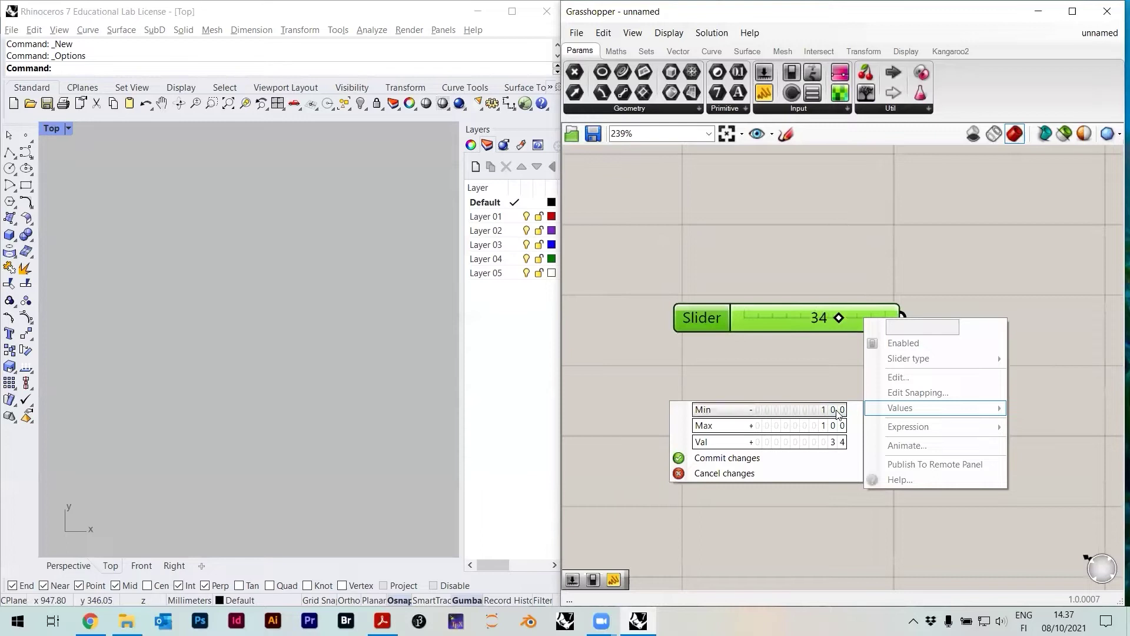
pyautogui.click(787, 459)
# Duplicate the slider directly below the original and name the original x and the copy y
pyautogui.keyDown('alt'); pyautogui.moveTo(799, 325); pyautogui.dragTo(794, 375); pyautogui.keyUp('alt')
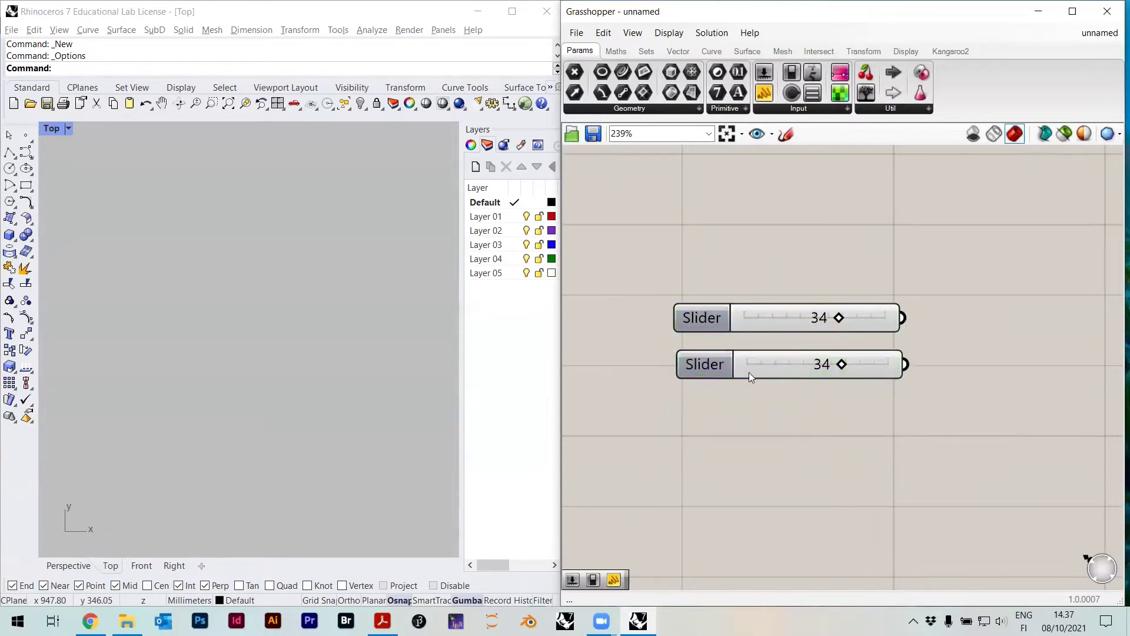
pyautogui.rightClick(712, 317)
pyautogui.write('x')
pyautogui.press('Return')
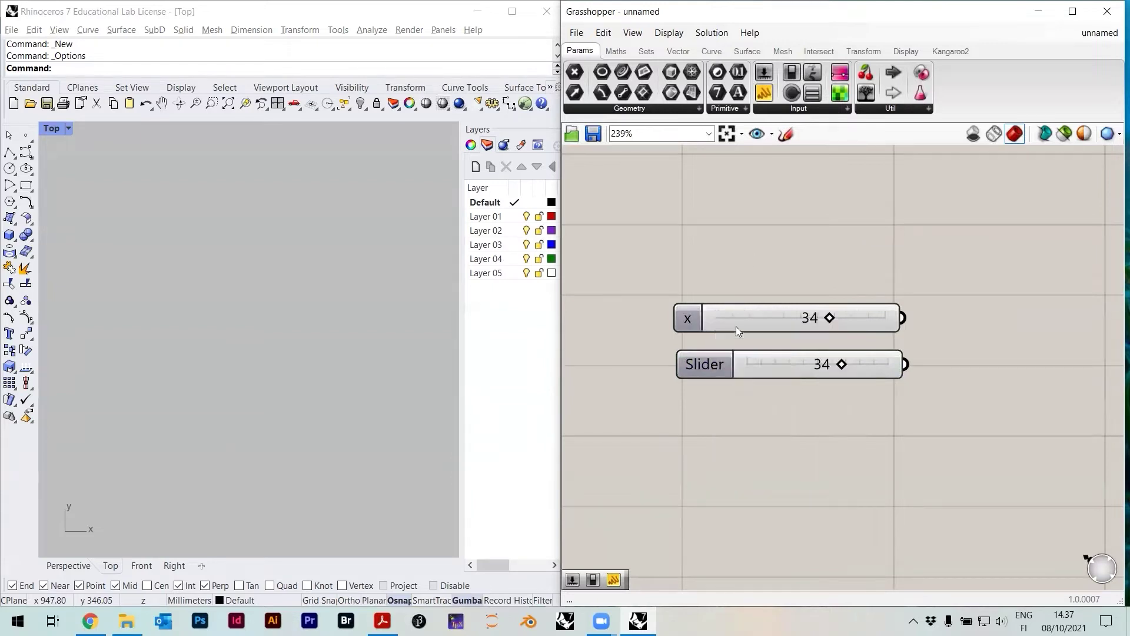
pyautogui.click(719, 363)
pyautogui.rightClick(719, 364)
pyautogui.write('y')
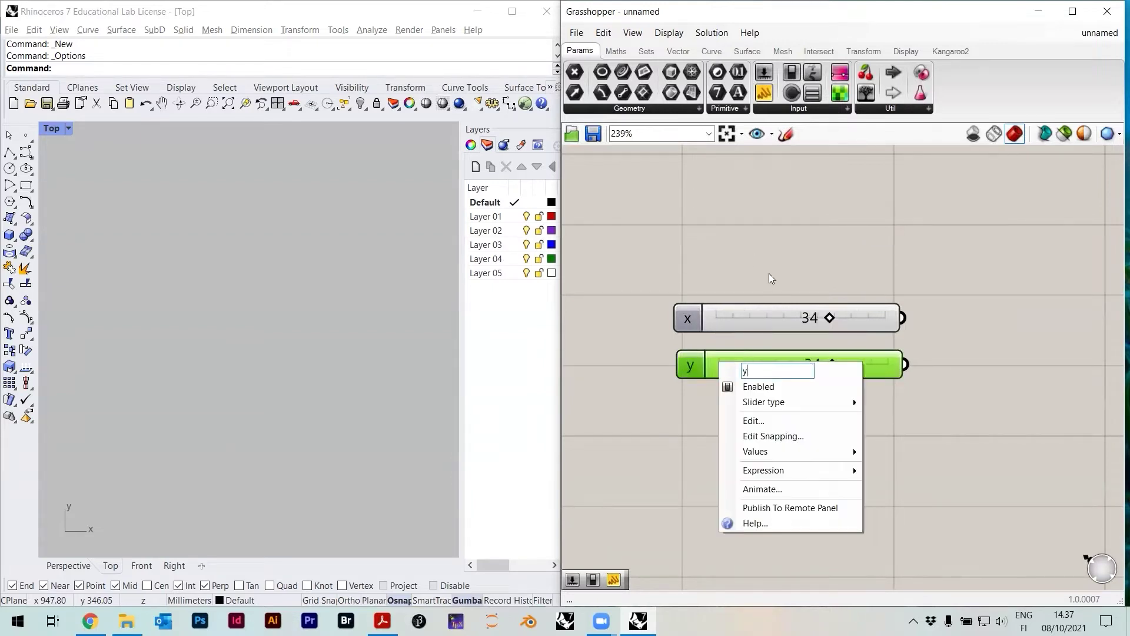
pyautogui.press('Return')
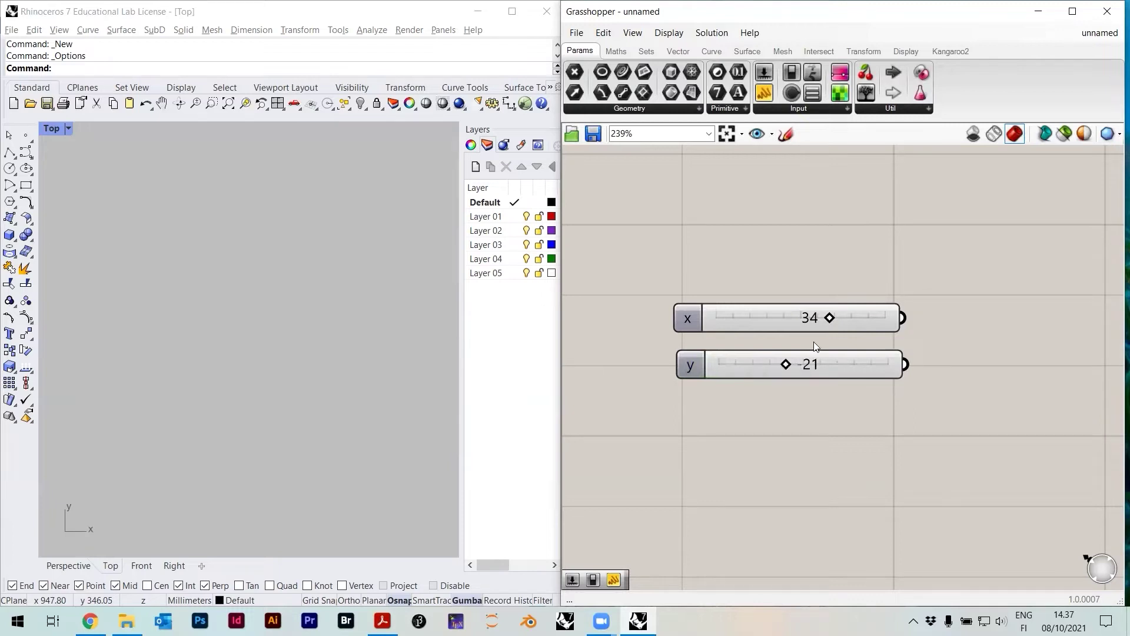
# Align the y slider under the x slider, with x set to 40 and y to -21
pyautogui.moveTo(872, 366); pyautogui.dragTo(871, 370)
pyautogui.click(930, 322)
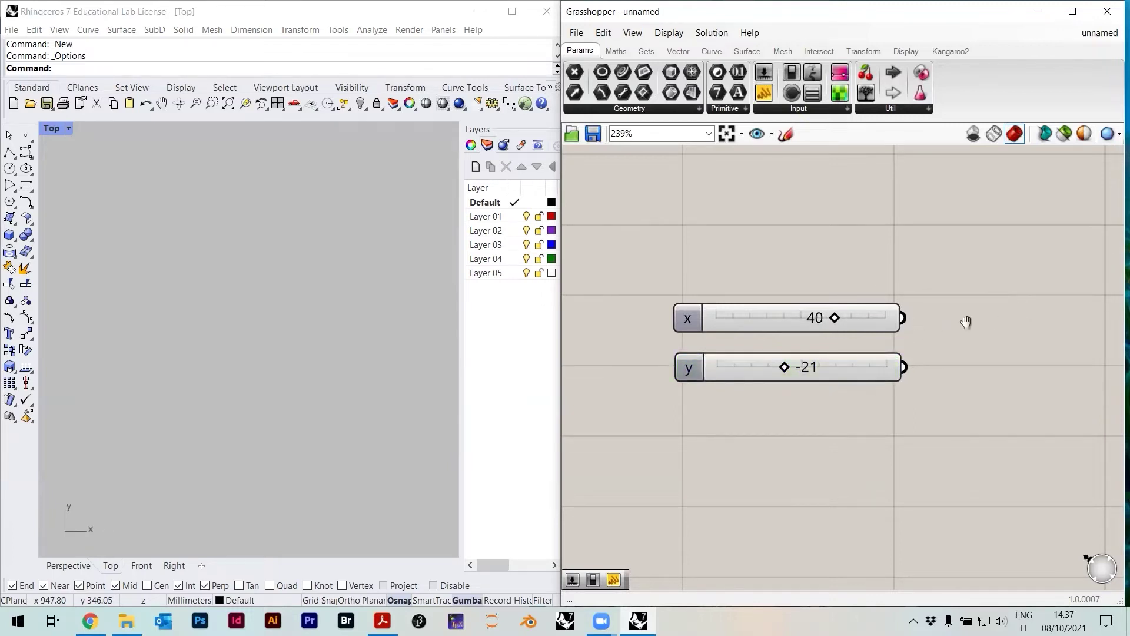
# Place a Panel component on the free canvas area beside the output side of the sliders
pyautogui.moveTo(966, 322); pyautogui.dragTo(927, 326, button='right')
pyautogui.doubleClick(955, 291)
pyautogui.write('pane')
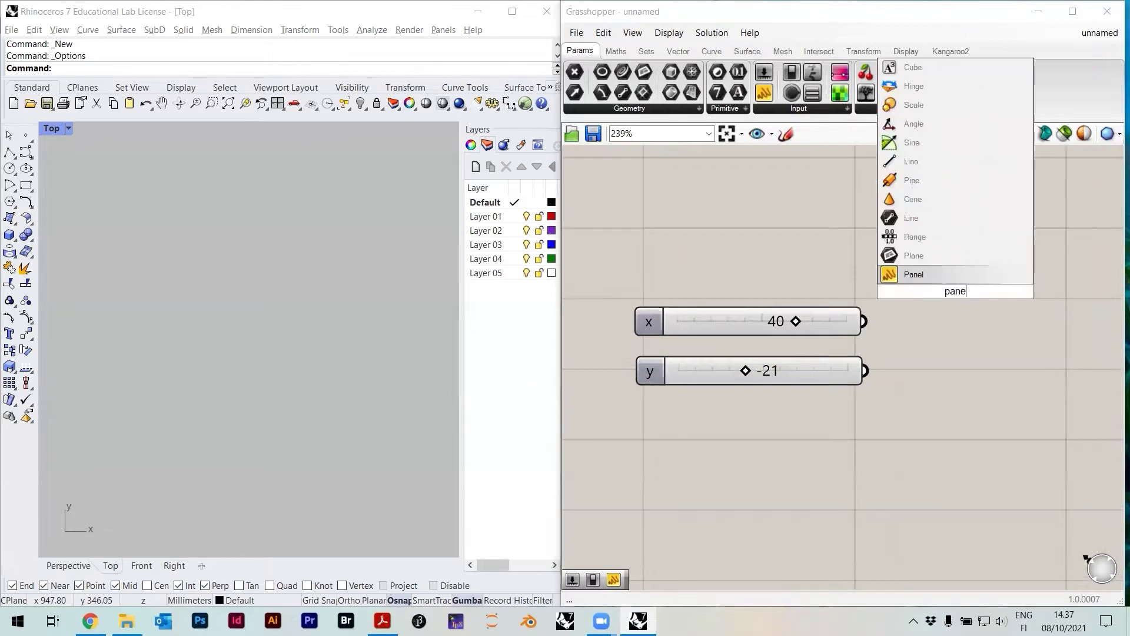
pyautogui.click(905, 276)
pyautogui.scroll(-3, 894, 289)
pyautogui.click(917, 290)
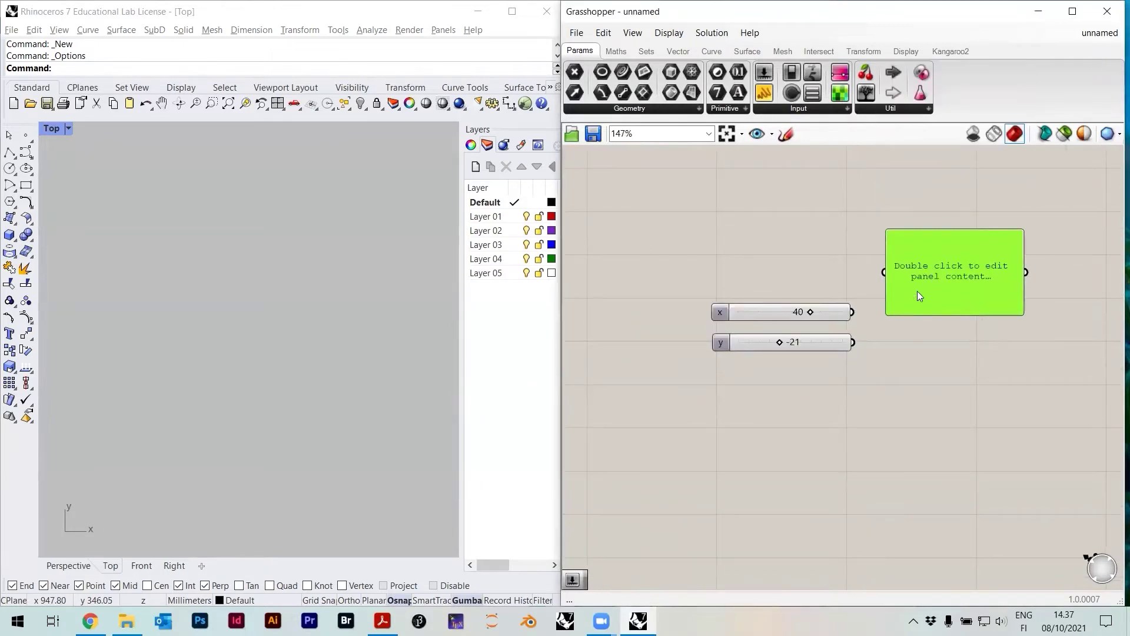
# Connect the x slider to the panel and the y slider to a second panel placed below it
pyautogui.moveTo(853, 312)
pyautogui.mouseDown()
pyautogui.moveTo(884, 271)
pyautogui.moveTo(949, 259)
pyautogui.moveTo(959, 408)
pyautogui.moveTo(953, 386)
pyautogui.moveTo(900, 378)
pyautogui.mouseUp()
pyautogui.scroll(1, 945, 339)
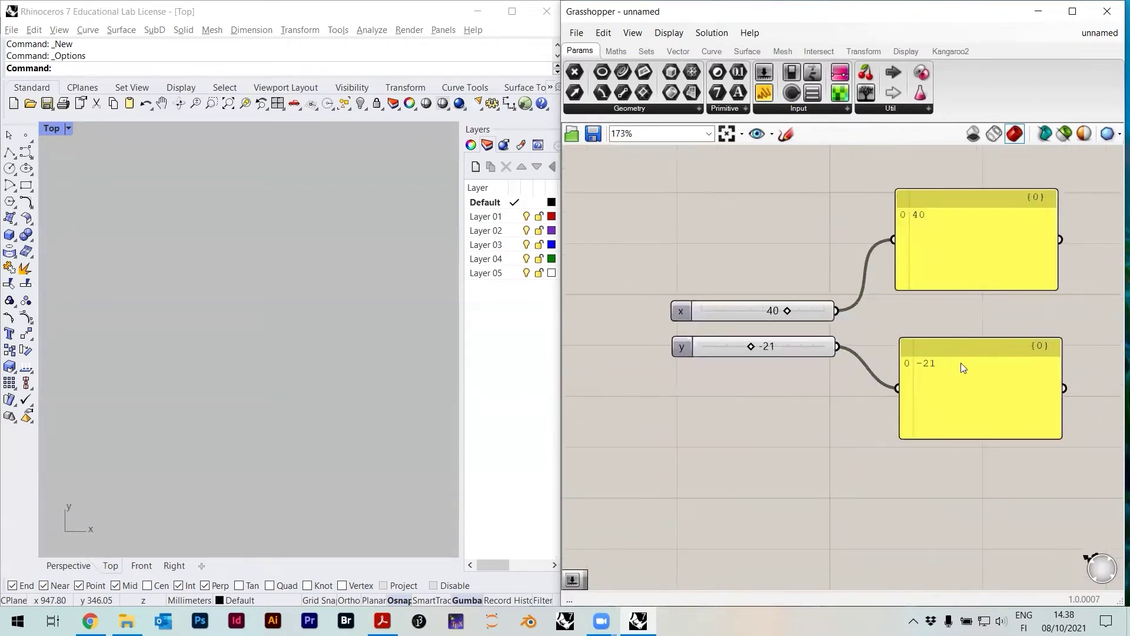
# Turn off Draw Paths for both panels
pyautogui.rightClick(975, 396)
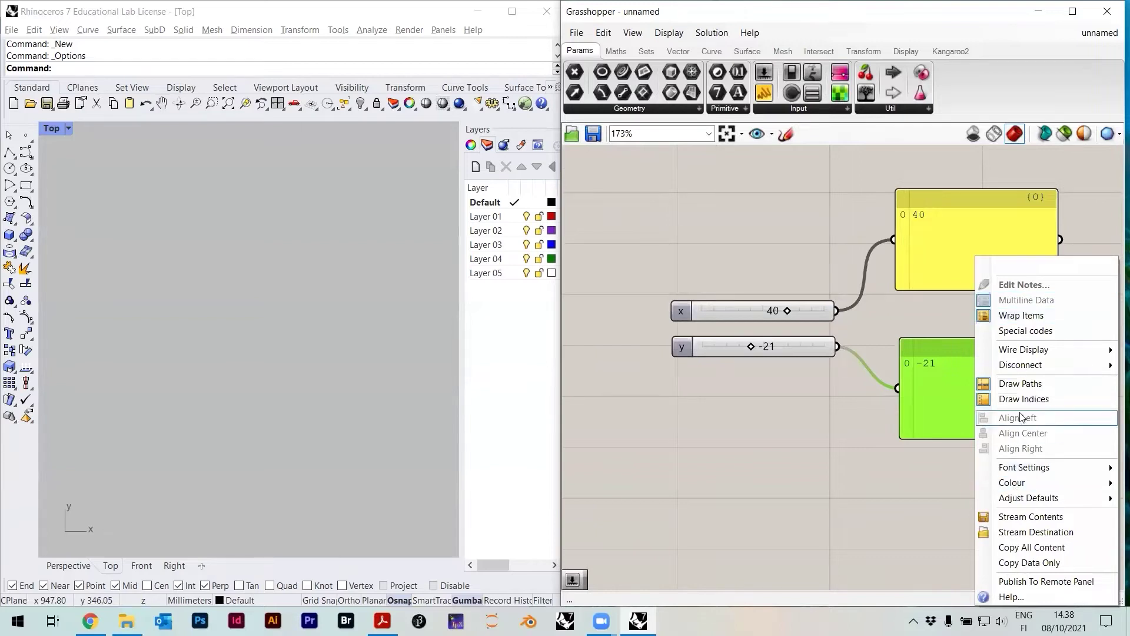
pyautogui.click(1022, 386)
pyautogui.rightClick(956, 377)
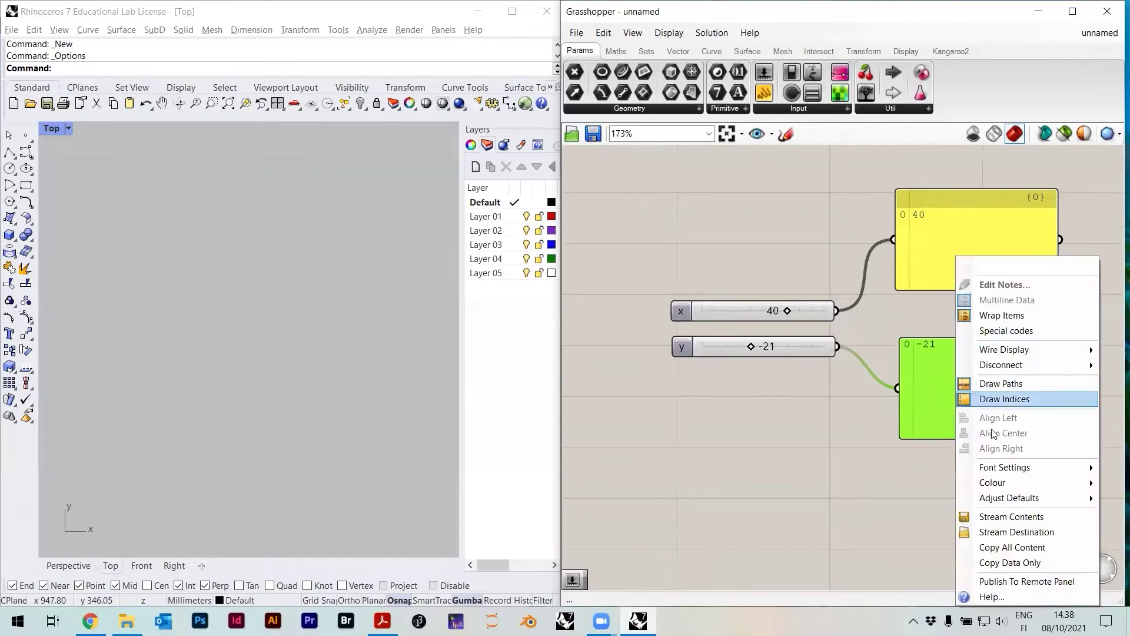
pyautogui.click(1001, 384)
pyautogui.click(980, 312)
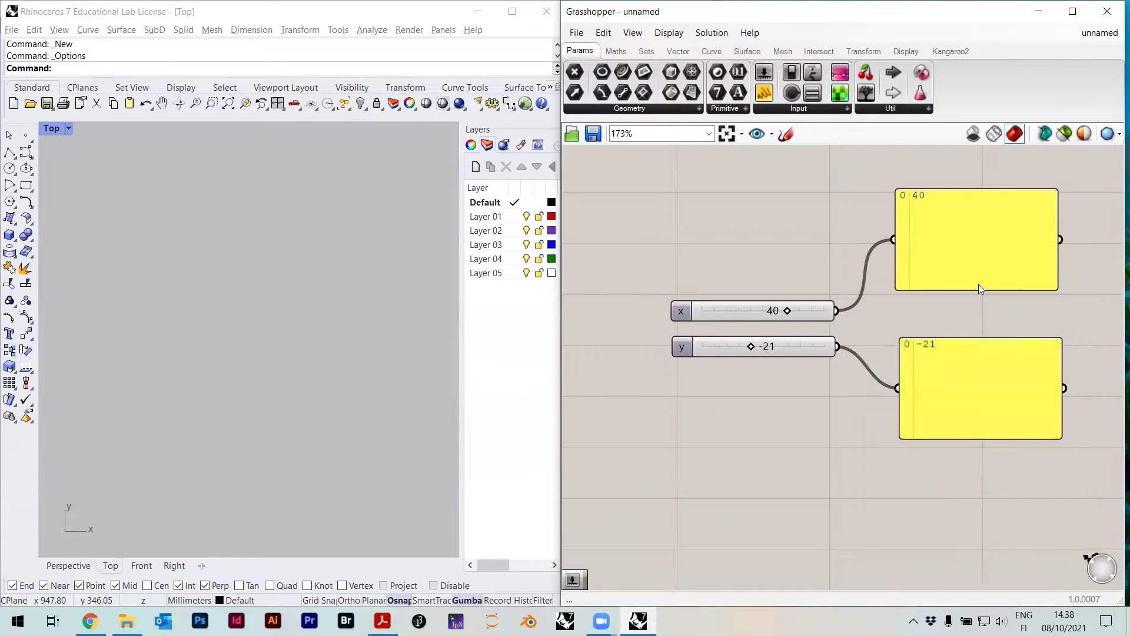
# Shrink both panels to compact boxes and bring the x panel down closer to the sliders
pyautogui.moveTo(1058, 290); pyautogui.dragTo(989, 240)
pyautogui.moveTo(1059, 430); pyautogui.dragTo(958, 362)
pyautogui.moveTo(941, 216); pyautogui.dragTo(954, 288)
pyautogui.click(918, 325)
pyautogui.scroll(2, 871, 356)
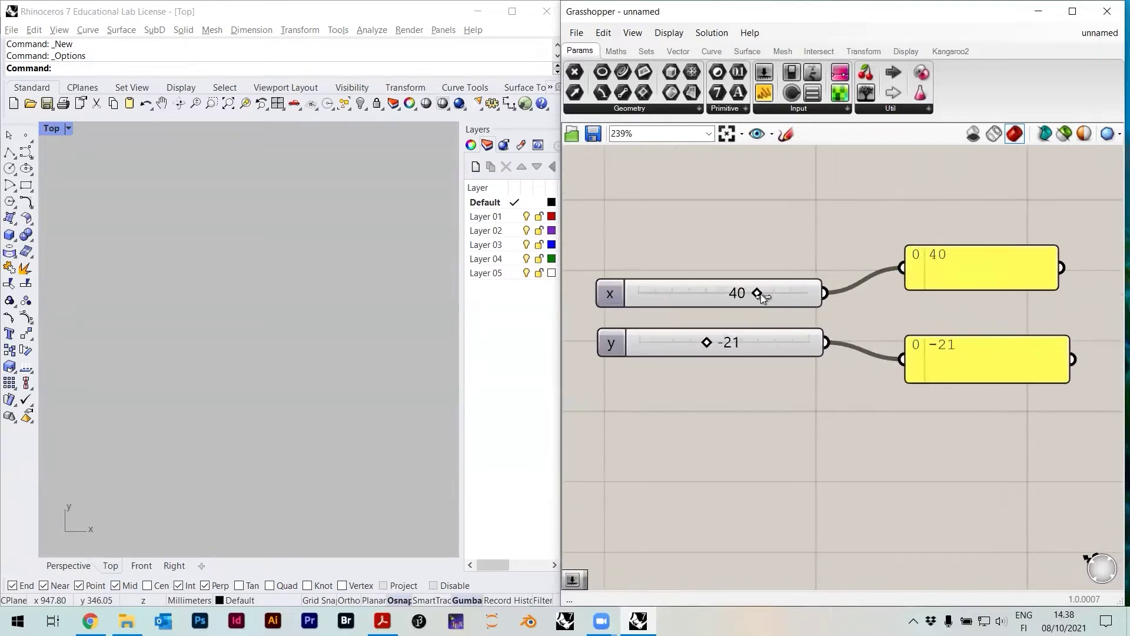
# Set the x slider to 43 and the y slider to -9
pyautogui.moveTo(727, 295); pyautogui.dragTo(731, 298)
pyautogui.moveTo(748, 343)
pyautogui.mouseDown()
pyautogui.moveTo(676, 346)
pyautogui.moveTo(742, 347)
pyautogui.mouseUp()
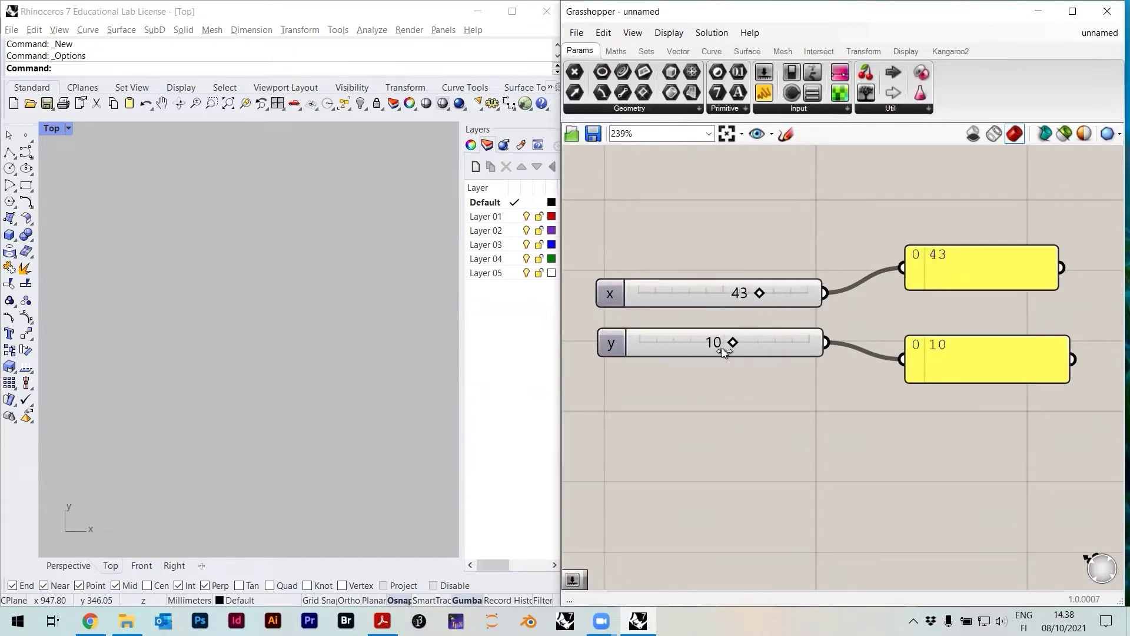
# Spread the two panels apart, the x panel higher and the y panel lower, to free the space between them
pyautogui.moveTo(987, 367); pyautogui.dragTo(980, 469)
pyautogui.moveTo(952, 271); pyautogui.dragTo(940, 175)
pyautogui.click(943, 289)
pyautogui.scroll(-2, 859, 319)
pyautogui.moveTo(876, 328); pyautogui.dragTo(893, 337, button='right')
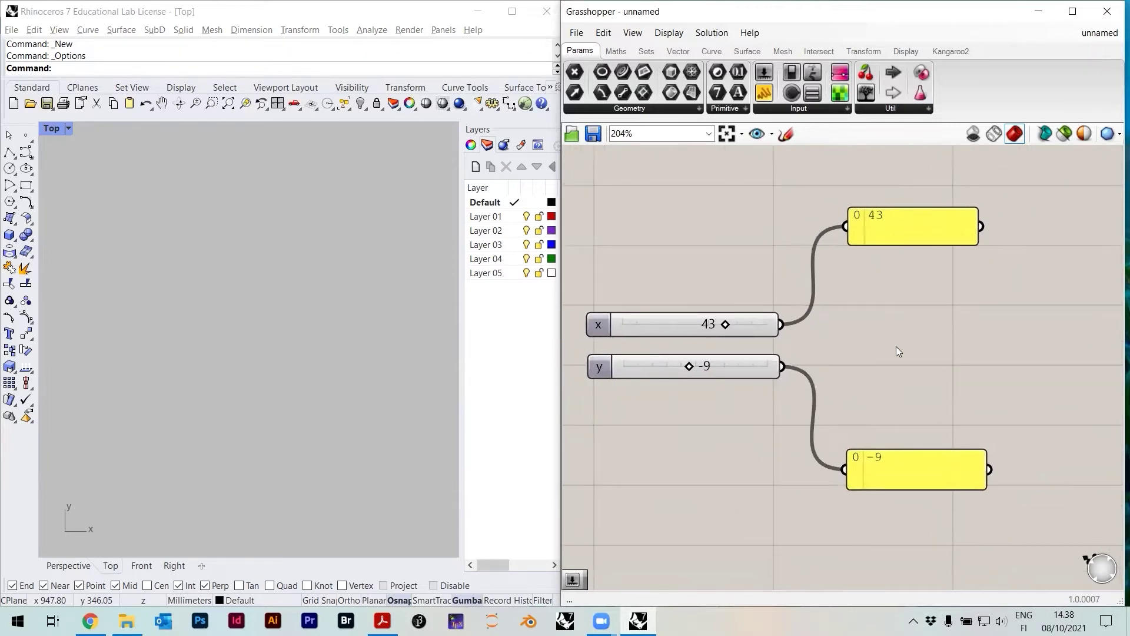
pyautogui.doubleClick(896, 347)
pyautogui.click(763, 241)
pyautogui.click(262, 279)
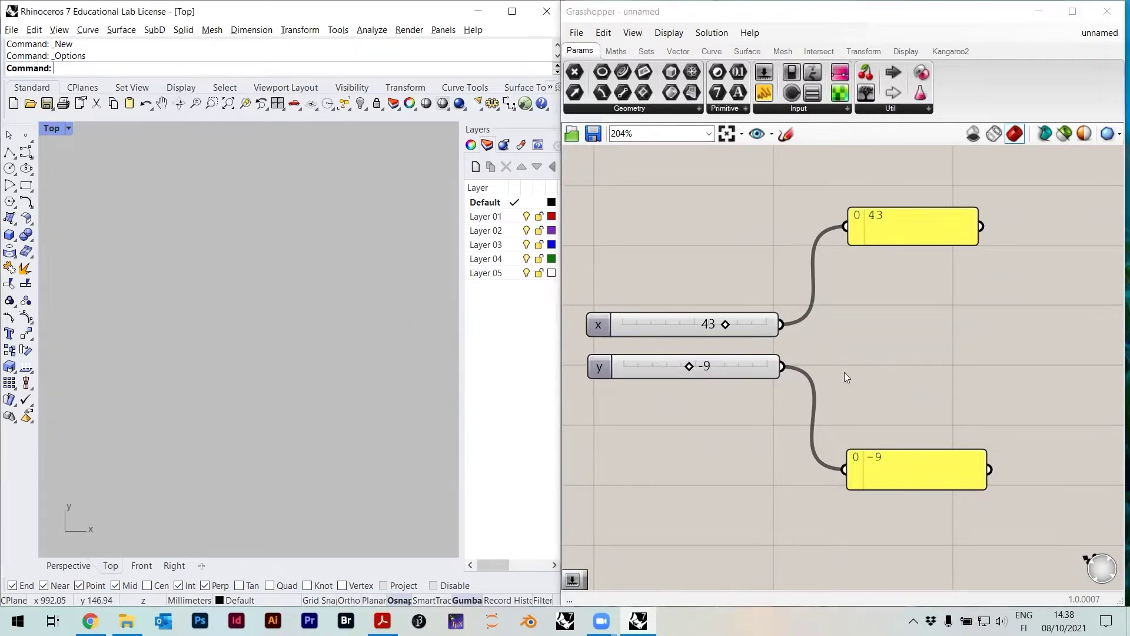
# Place a Construct Point (Pt) component from the Vector category's Point group between the two panels
pyautogui.click(647, 57)
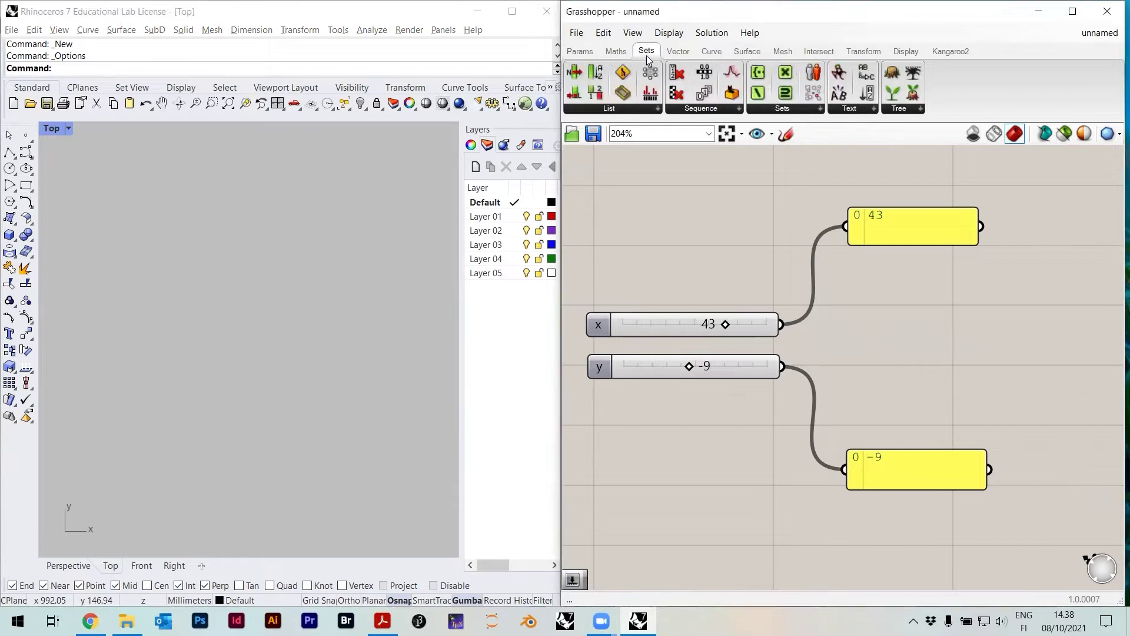
pyautogui.click(680, 52)
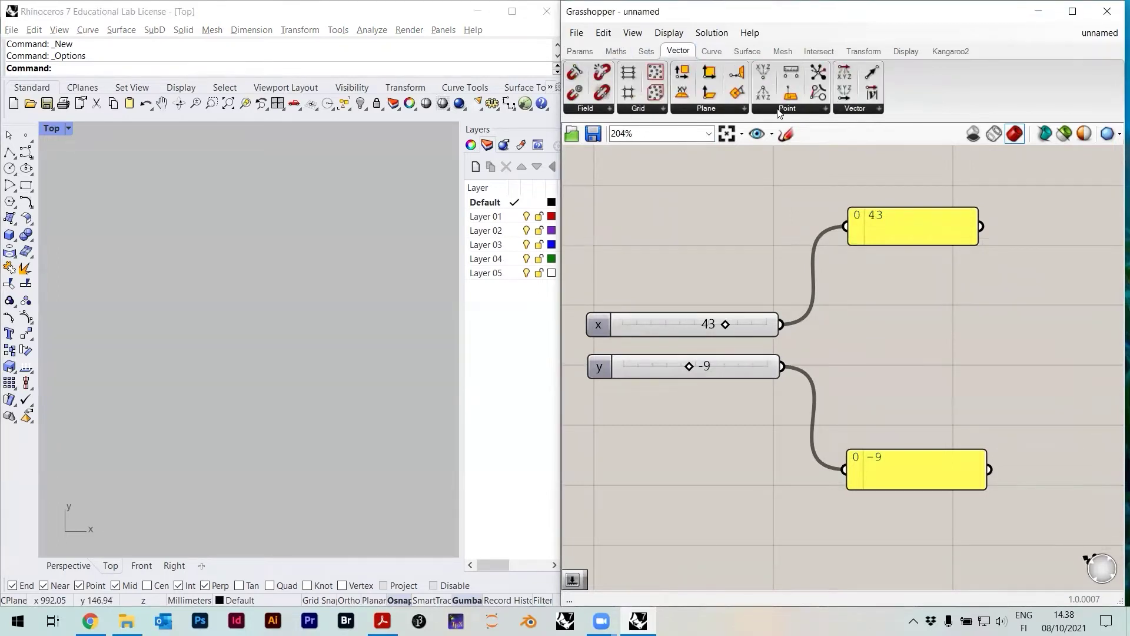
pyautogui.click(778, 109)
pyautogui.moveTo(779, 134); pyautogui.dragTo(940, 410)
pyautogui.moveTo(917, 355); pyautogui.dragTo(916, 357)
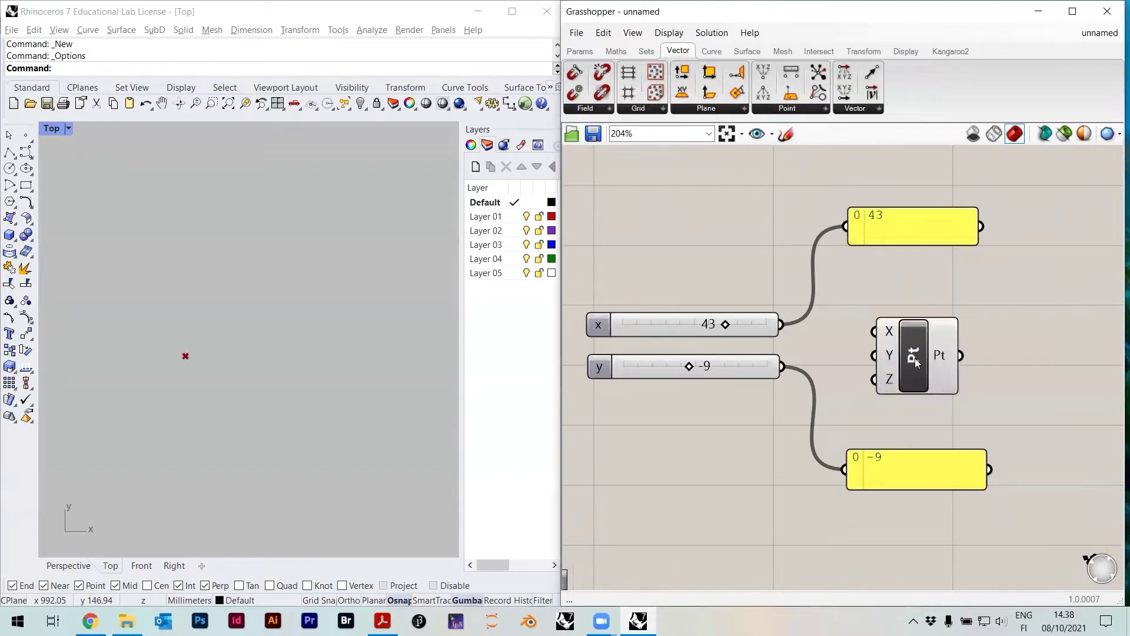
# Wire the x slider to the point component's X input and the y slider to its Y input
pyautogui.scroll(1, 892, 327)
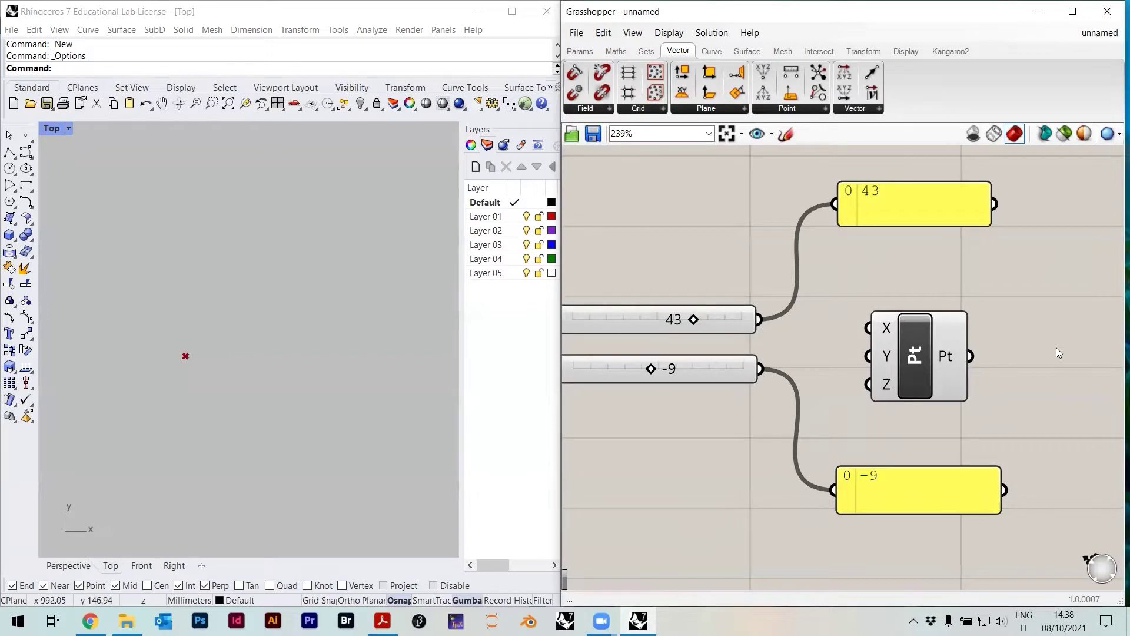
pyautogui.moveTo(823, 311); pyautogui.dragTo(914, 304, button='right')
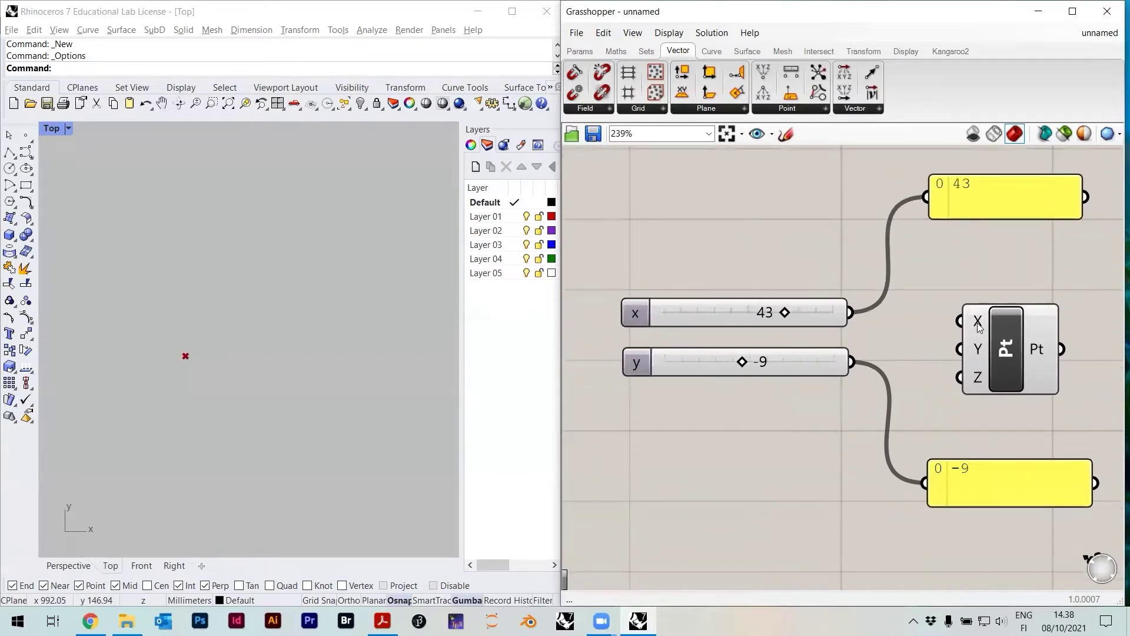
pyautogui.moveTo(978, 327)
pyautogui.moveTo(856, 319); pyautogui.dragTo(960, 321)
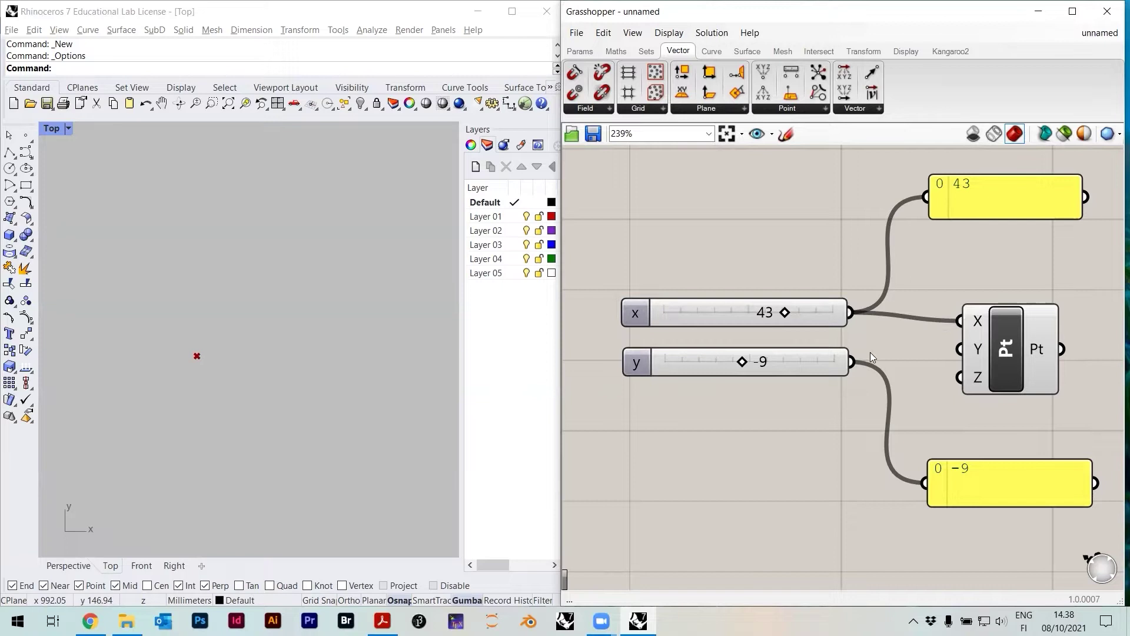
pyautogui.moveTo(853, 362); pyautogui.dragTo(960, 350)
# Move the point through its sliders, finishing with x at -19 and y at -30
pyautogui.moveTo(786, 313); pyautogui.dragTo(771, 313)
pyautogui.moveTo(229, 360); pyautogui.dragTo(248, 367, button='right')
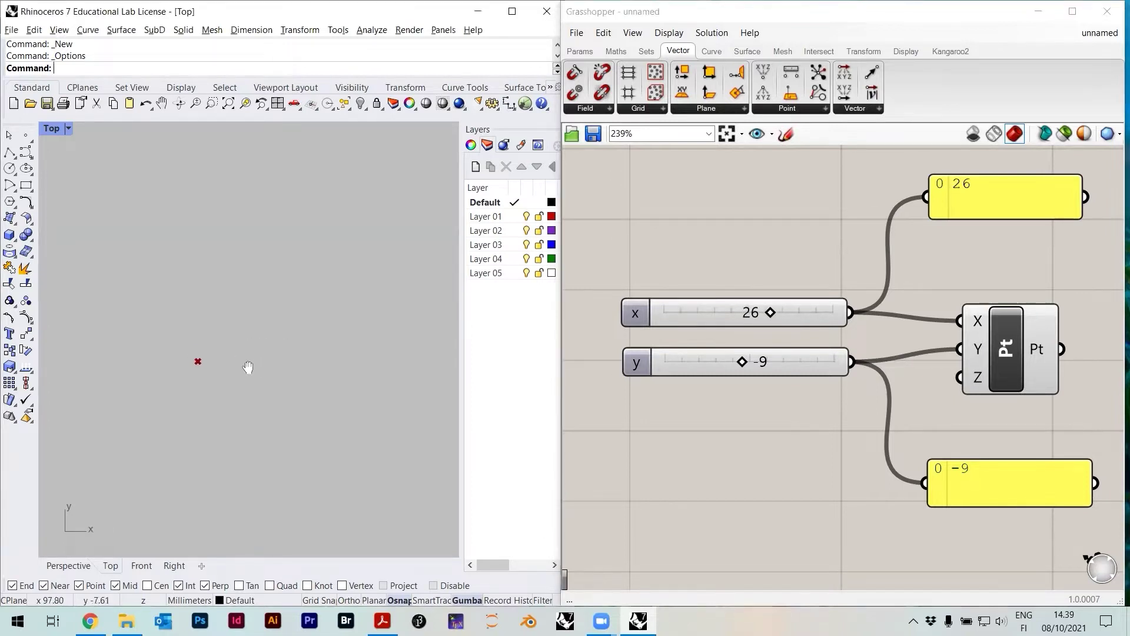
pyautogui.moveTo(751, 366)
pyautogui.mouseDown()
pyautogui.moveTo(766, 366)
pyautogui.moveTo(704, 369)
pyautogui.moveTo(804, 383)
pyautogui.moveTo(751, 363)
pyautogui.mouseUp()
pyautogui.click(1004, 343)
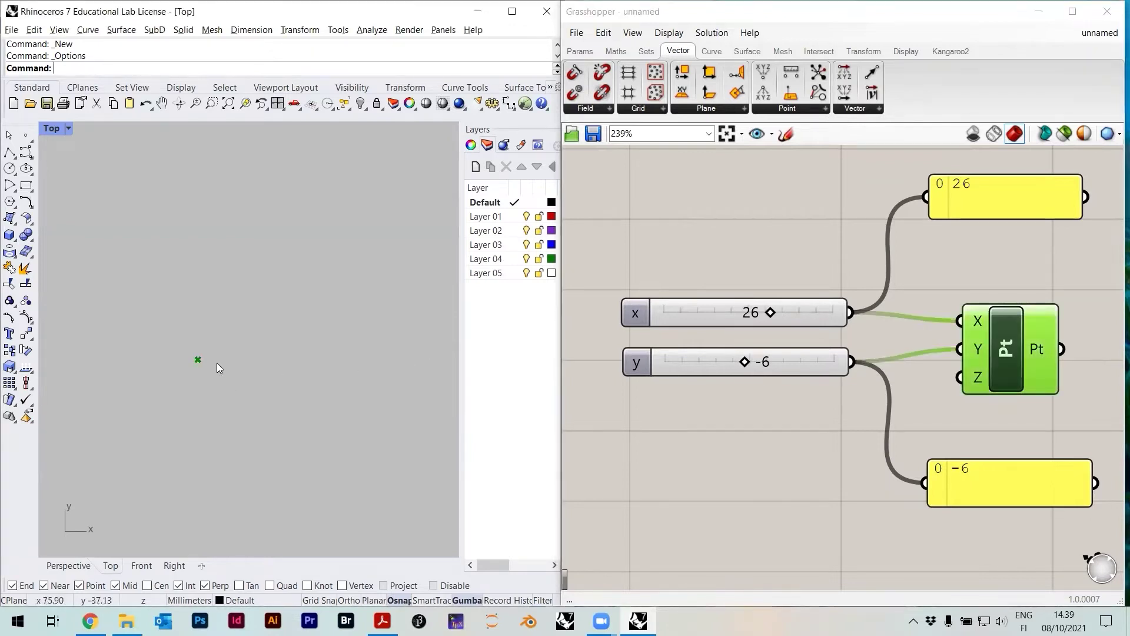
pyautogui.click(743, 367)
pyautogui.moveTo(743, 367)
pyautogui.mouseDown()
pyautogui.moveTo(792, 361)
pyautogui.moveTo(724, 362)
pyautogui.mouseUp()
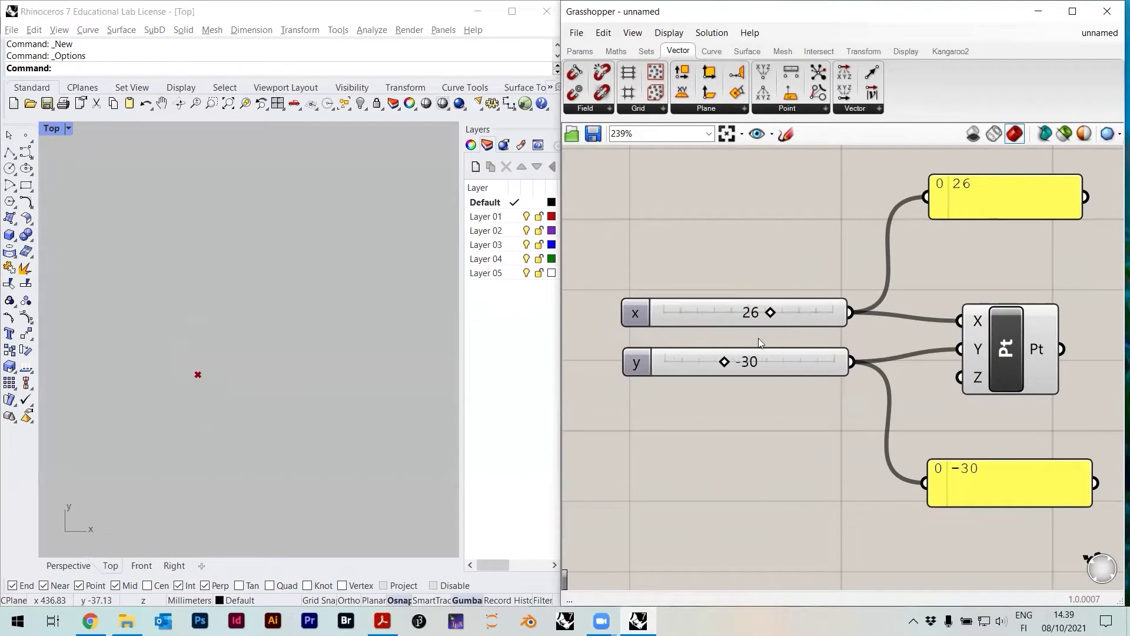
pyautogui.moveTo(772, 314); pyautogui.dragTo(733, 313)
# Shift the x and y panels closer to the point component
pyautogui.moveTo(839, 365); pyautogui.dragTo(798, 362, button='right')
pyautogui.scroll(-3, 1026, 405)
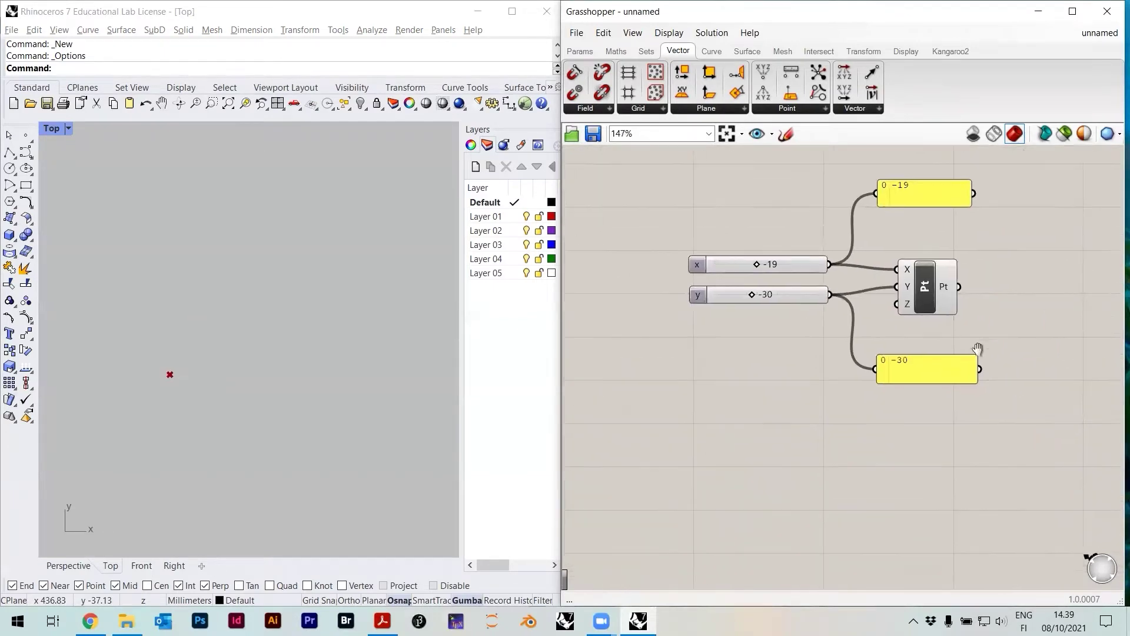
pyautogui.moveTo(929, 193); pyautogui.dragTo(941, 202)
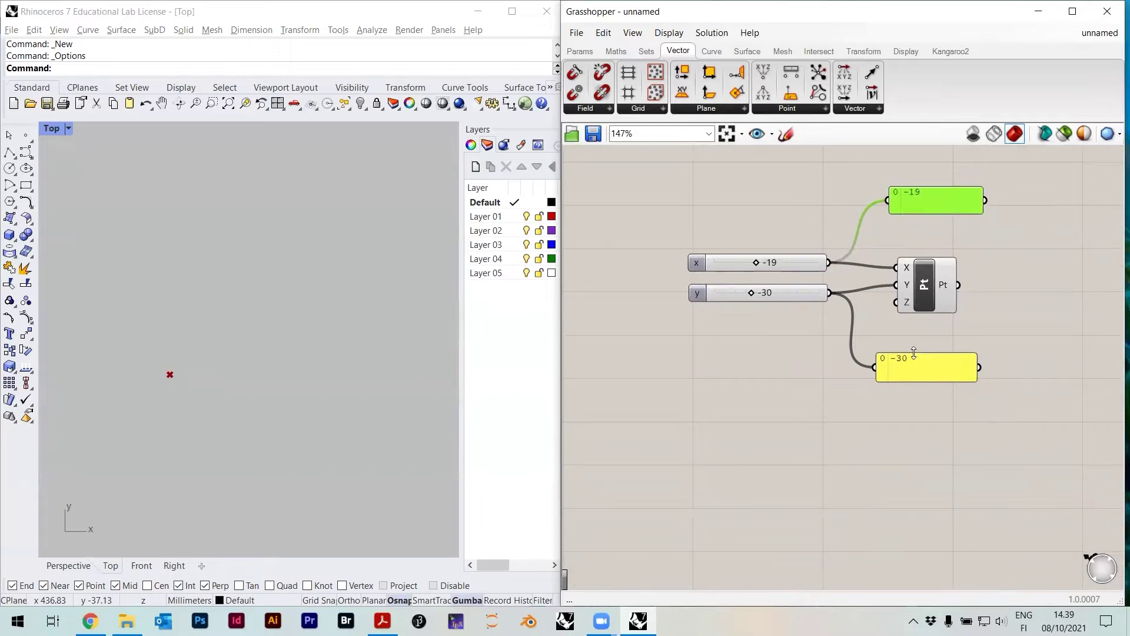
pyautogui.moveTo(915, 367); pyautogui.dragTo(938, 352)
pyautogui.click(944, 383)
# Duplicate the sliders, point component and panels together and place the copy below the original set
pyautogui.moveTo(975, 415); pyautogui.dragTo(761, 178)
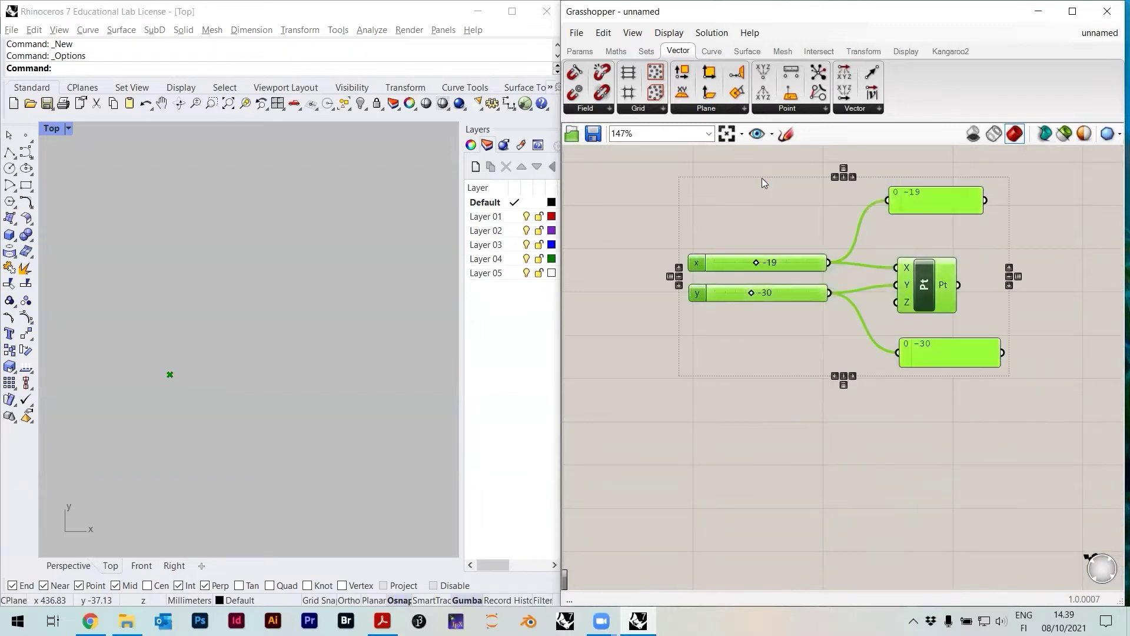
pyautogui.hotkey('ctrl', 'c')
pyautogui.hotkey('ctrl', 'v')
pyautogui.moveTo(933, 290); pyautogui.dragTo(942, 470)
pyautogui.moveTo(942, 469); pyautogui.dragTo(926, 379, button='right')
pyautogui.scroll(-3, 924, 382)
pyautogui.moveTo(922, 388); pyautogui.dragTo(920, 408)
# Delete the x and y panels from both the original and the duplicated set
pyautogui.click(918, 229)
pyautogui.scroll(2, 918, 224)
pyautogui.click(930, 204)
pyautogui.press('Delete')
pyautogui.click(918, 336)
pyautogui.press('Delete')
pyautogui.click(935, 398)
pyautogui.press('Delete')
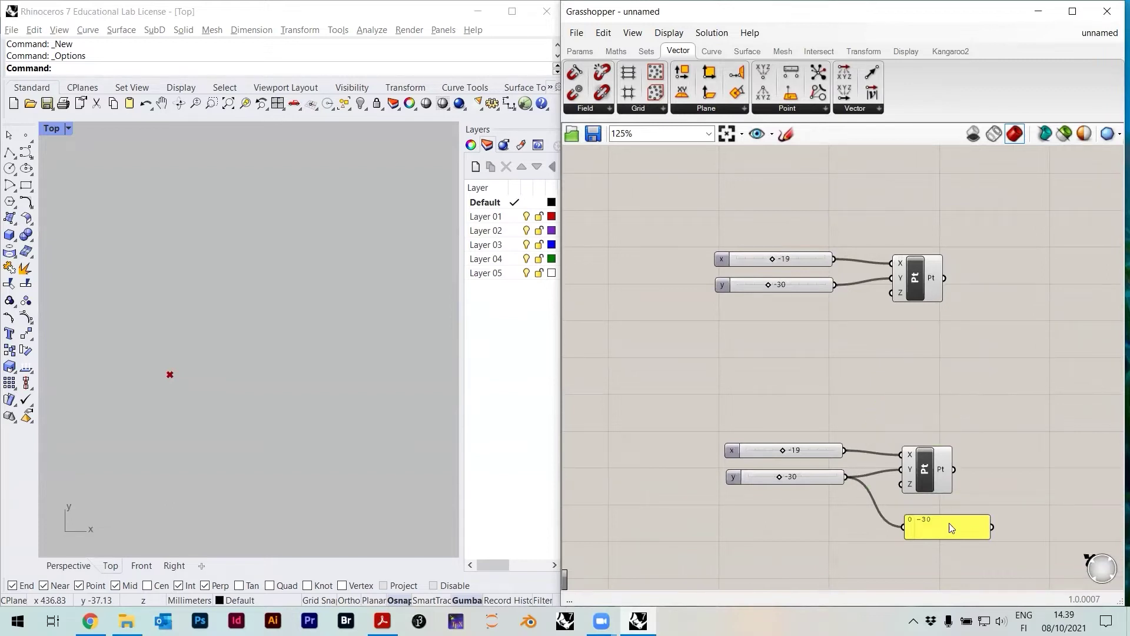
pyautogui.click(949, 524)
pyautogui.press('Delete')
# Bring the duplicated sliders and point component up to sit just beneath the original set
pyautogui.moveTo(954, 510); pyautogui.dragTo(812, 445)
pyautogui.moveTo(929, 468); pyautogui.dragTo(926, 359)
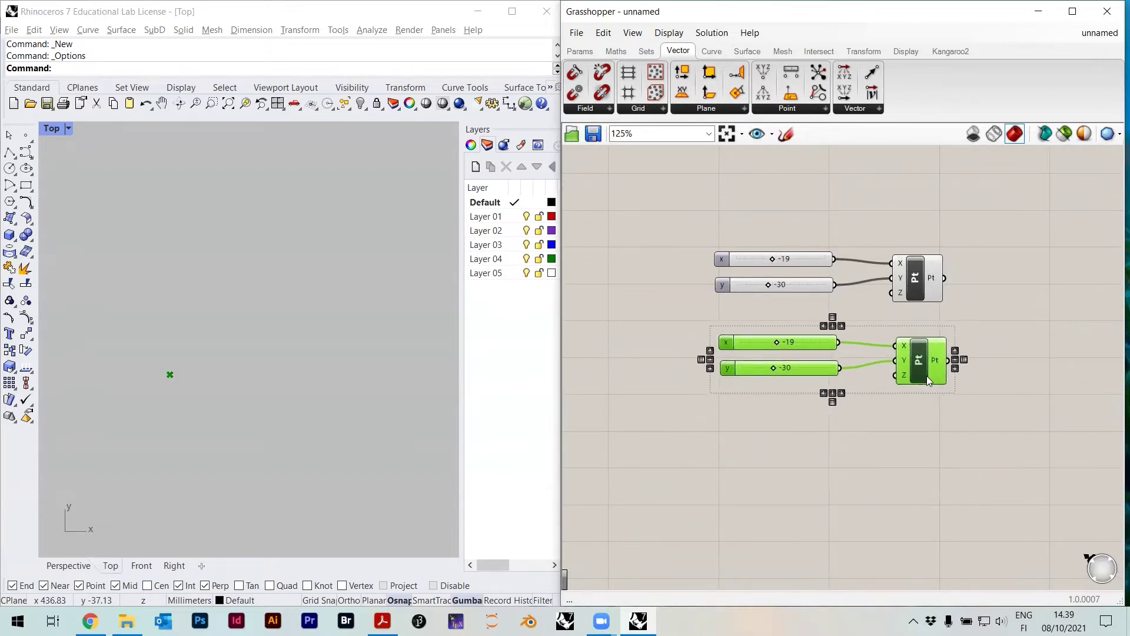
pyautogui.scroll(3, 926, 358)
pyautogui.click(920, 362)
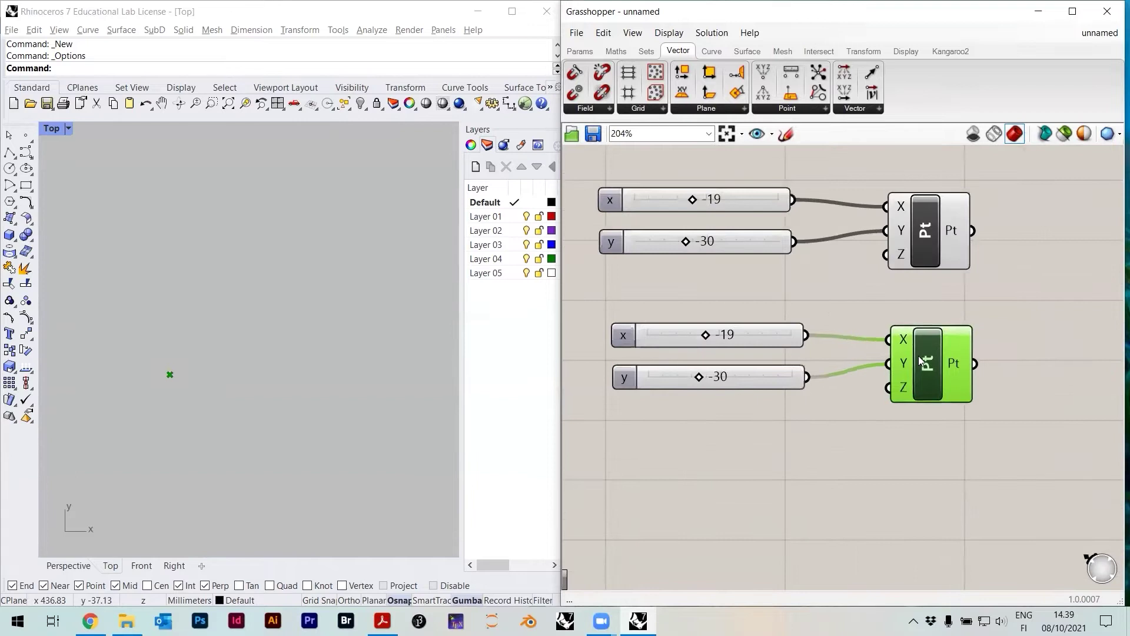
# Set the duplicated x slider to 25 and the duplicated y slider to 53 to separate the second point
pyautogui.click(652, 312)
pyautogui.scroll(3, 652, 318)
pyautogui.moveTo(742, 346); pyautogui.dragTo(794, 350)
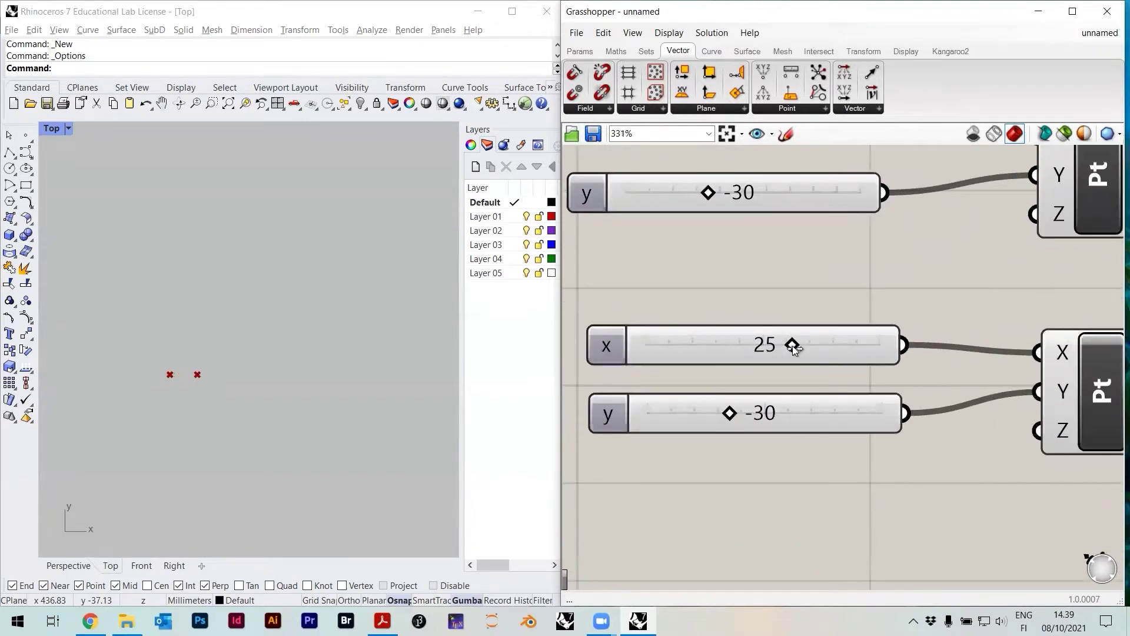
pyautogui.moveTo(731, 414); pyautogui.dragTo(779, 422)
pyautogui.scroll(-5, 778, 421)
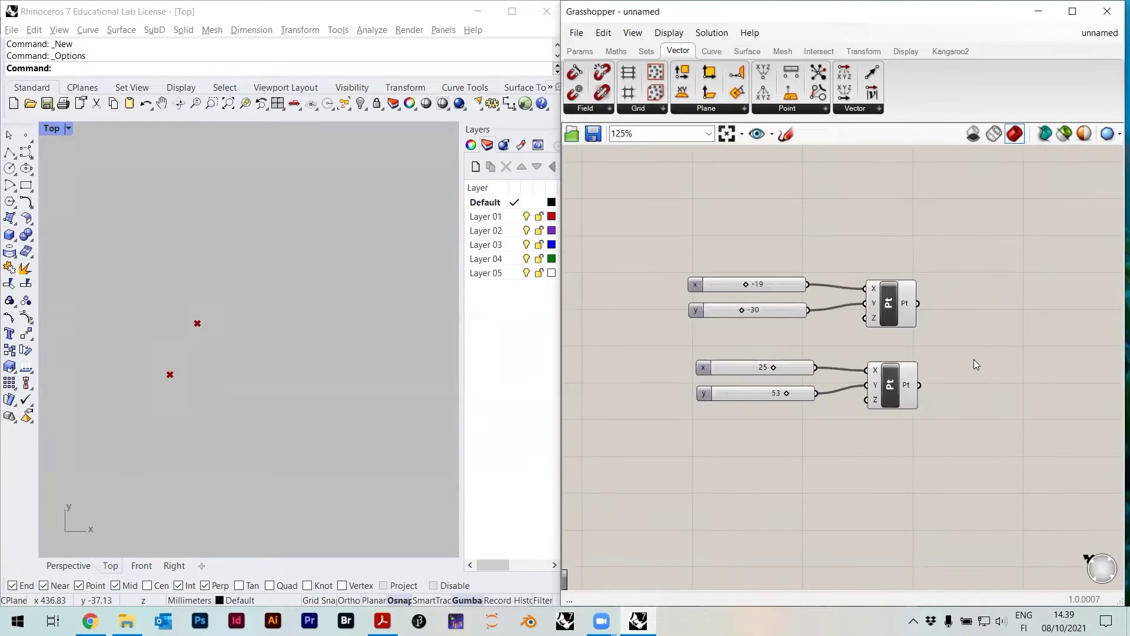
# Search the components for "line" and place a Line component beside the two points
pyautogui.doubleClick(976, 350)
pyautogui.write('line')
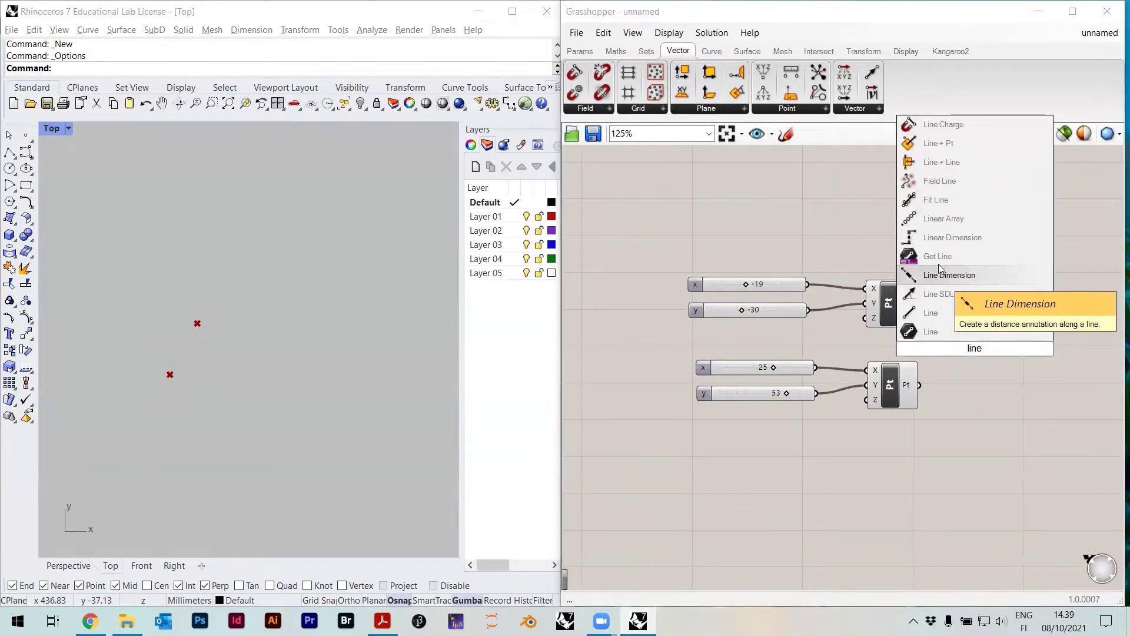
pyautogui.click(927, 315)
pyautogui.click(966, 355)
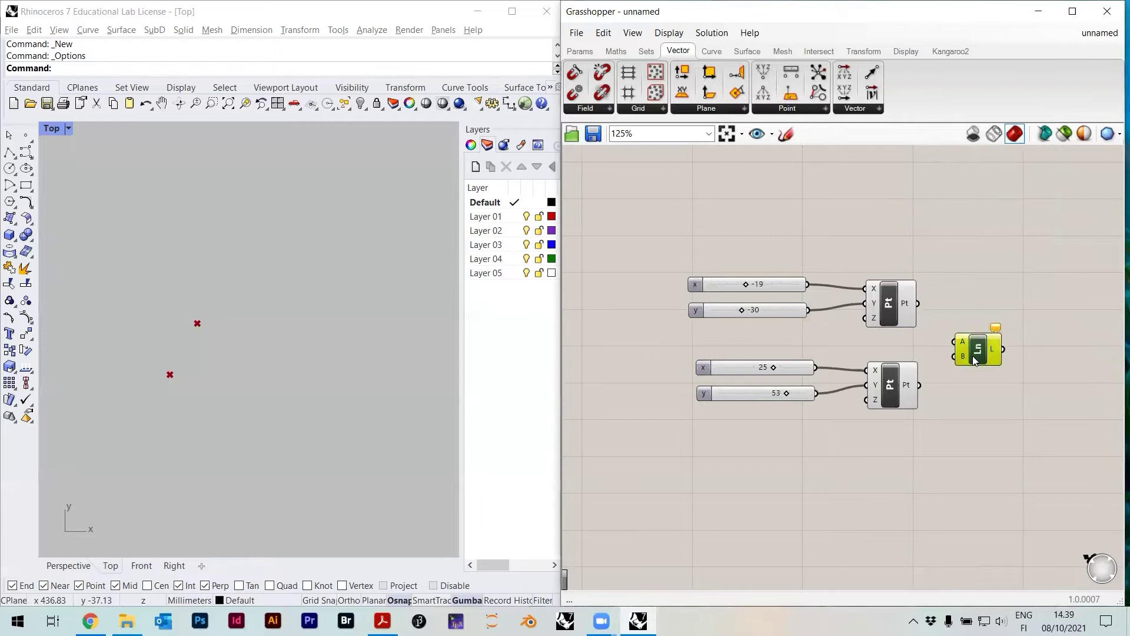
# Wire the upper point to the line's start input A and the lower point to its end input B
pyautogui.scroll(3, 971, 355)
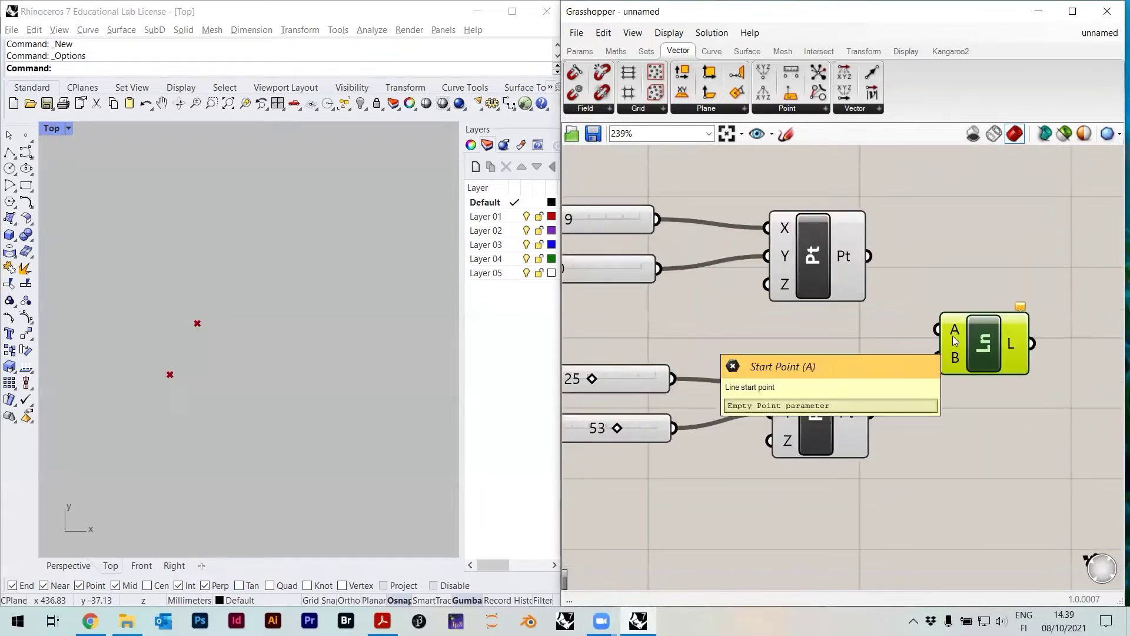
pyautogui.click(922, 259)
pyautogui.moveTo(869, 256); pyautogui.dragTo(927, 331)
pyautogui.moveTo(871, 412); pyautogui.dragTo(939, 358)
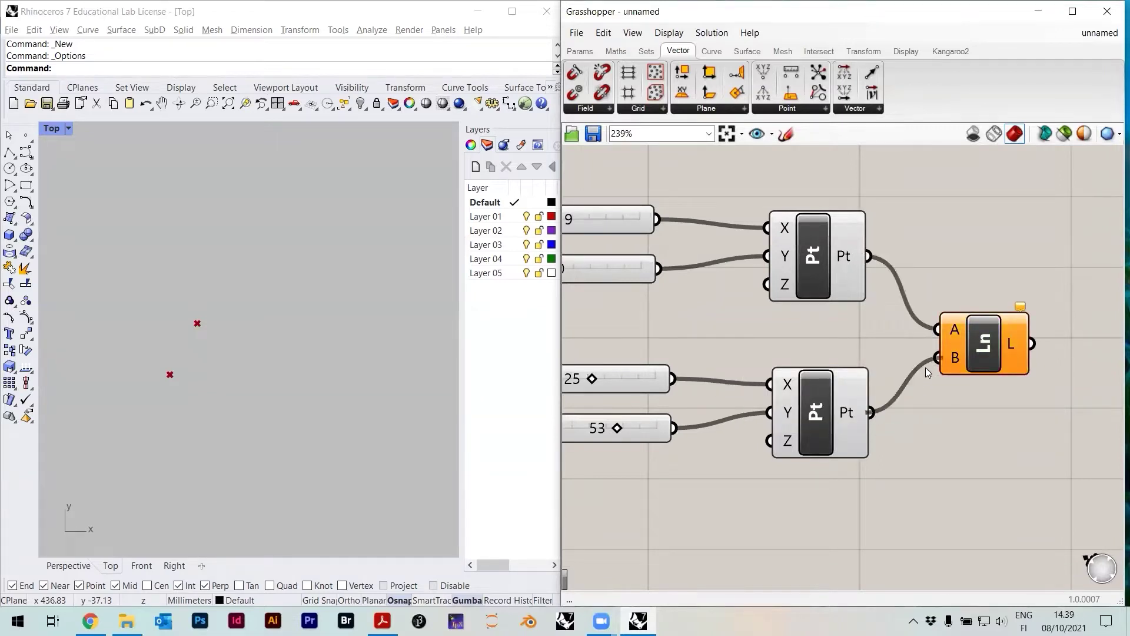
# Vary the line's start point, setting the upper y slider to -42 and the upper x slider to -54
pyautogui.moveTo(712, 395); pyautogui.dragTo(858, 368, button='right')
pyautogui.scroll(-2, 858, 367)
pyautogui.moveTo(743, 285)
pyautogui.mouseDown()
pyautogui.moveTo(754, 285)
pyautogui.moveTo(732, 284)
pyautogui.mouseUp()
pyautogui.moveTo(743, 244); pyautogui.dragTo(786, 248)
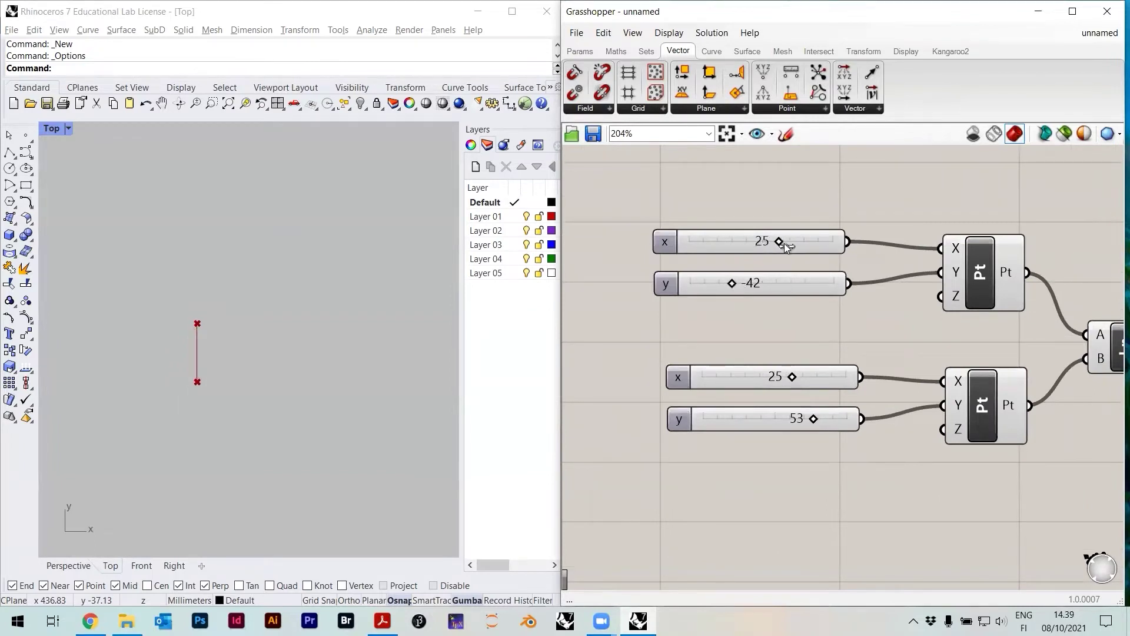
pyautogui.click(721, 246)
pyautogui.moveTo(778, 279); pyautogui.dragTo(709, 289, button='right')
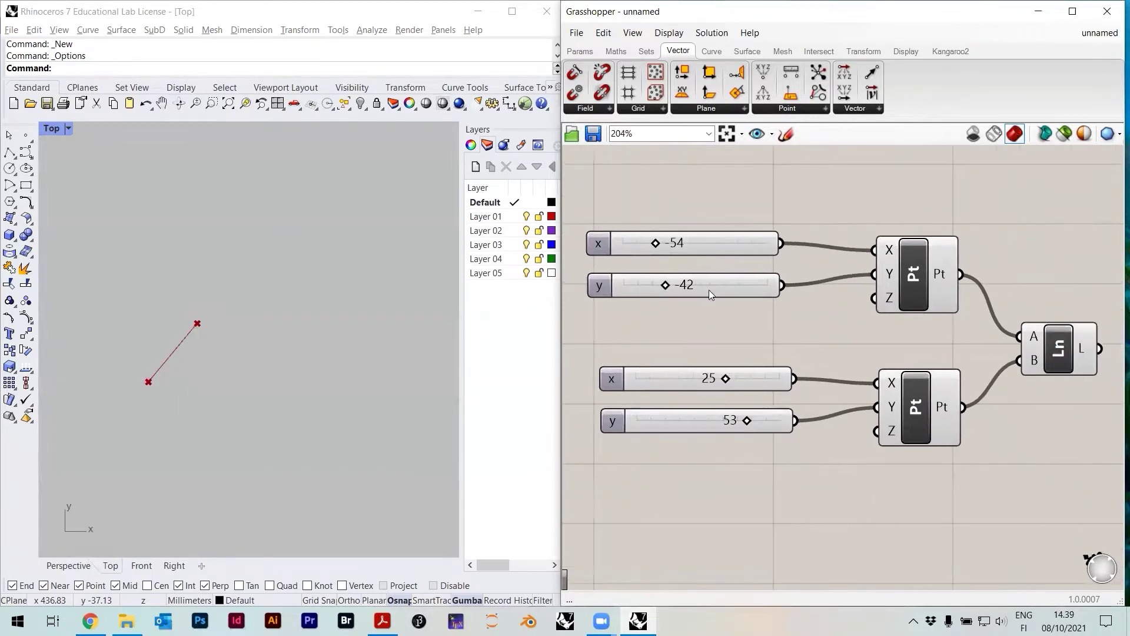
# Tidy the layout by repositioning the slider pairs, the point components and the Line component more compactly
pyautogui.moveTo(946, 402); pyautogui.dragTo(945, 398)
pyautogui.moveTo(783, 464); pyautogui.dragTo(739, 393)
pyautogui.moveTo(760, 325); pyautogui.dragTo(749, 248)
pyautogui.click(821, 468)
pyautogui.moveTo(925, 380); pyautogui.dragTo(924, 377)
pyautogui.click(920, 335)
pyautogui.moveTo(904, 332); pyautogui.dragTo(889, 330, button='right')
pyautogui.moveTo(1033, 352); pyautogui.dragTo(1026, 347)
pyautogui.click(942, 323)
pyautogui.moveTo(625, 356); pyautogui.dragTo(634, 357, button='right')
# Set the first point's x slider to -63 and its y slider to -43
pyautogui.click(264, 339)
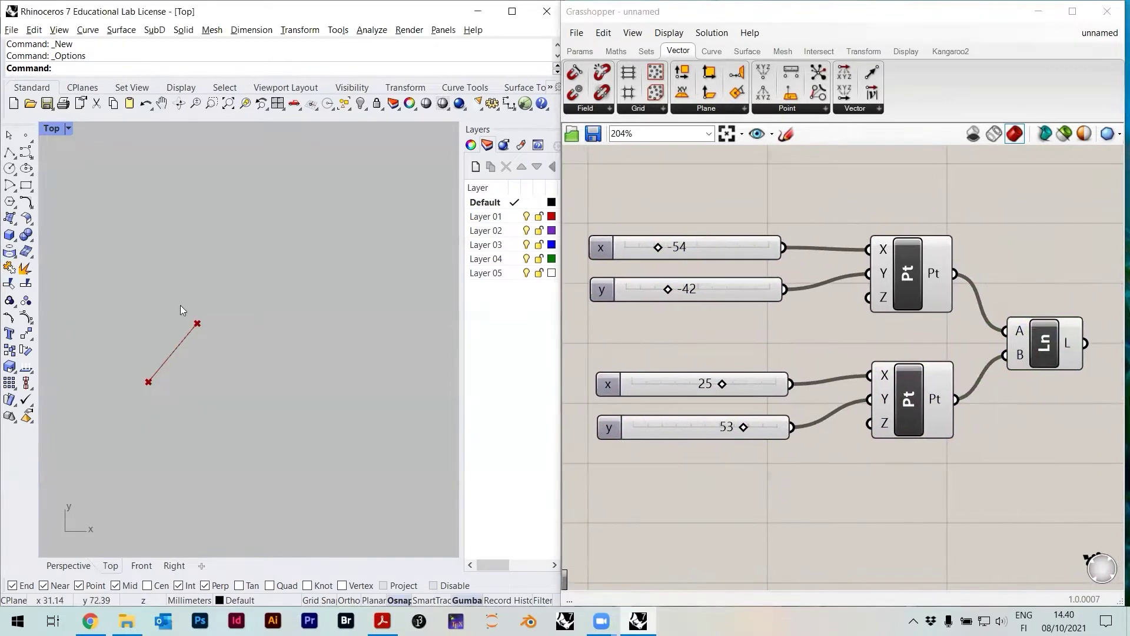
pyautogui.scroll(-3, 826, 382)
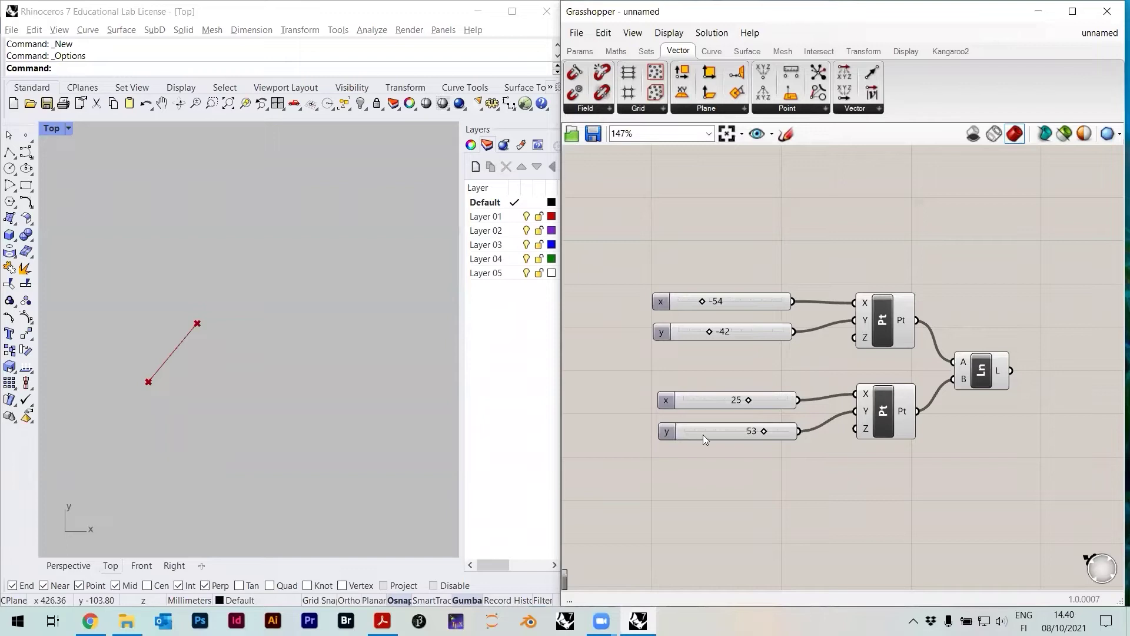
pyautogui.scroll(3, 753, 331)
pyautogui.moveTo(769, 550); pyautogui.dragTo(725, 220)
pyautogui.click(728, 224)
pyautogui.moveTo(668, 283)
pyautogui.mouseDown()
pyautogui.moveTo(717, 283)
pyautogui.moveTo(662, 283)
pyautogui.mouseUp()
pyautogui.moveTo(689, 333)
pyautogui.mouseDown()
pyautogui.moveTo(768, 331)
pyautogui.moveTo(683, 341)
pyautogui.mouseUp()
pyautogui.click(976, 316)
pyautogui.click(975, 443)
pyautogui.scroll(-1, 995, 390)
pyautogui.click(1061, 302)
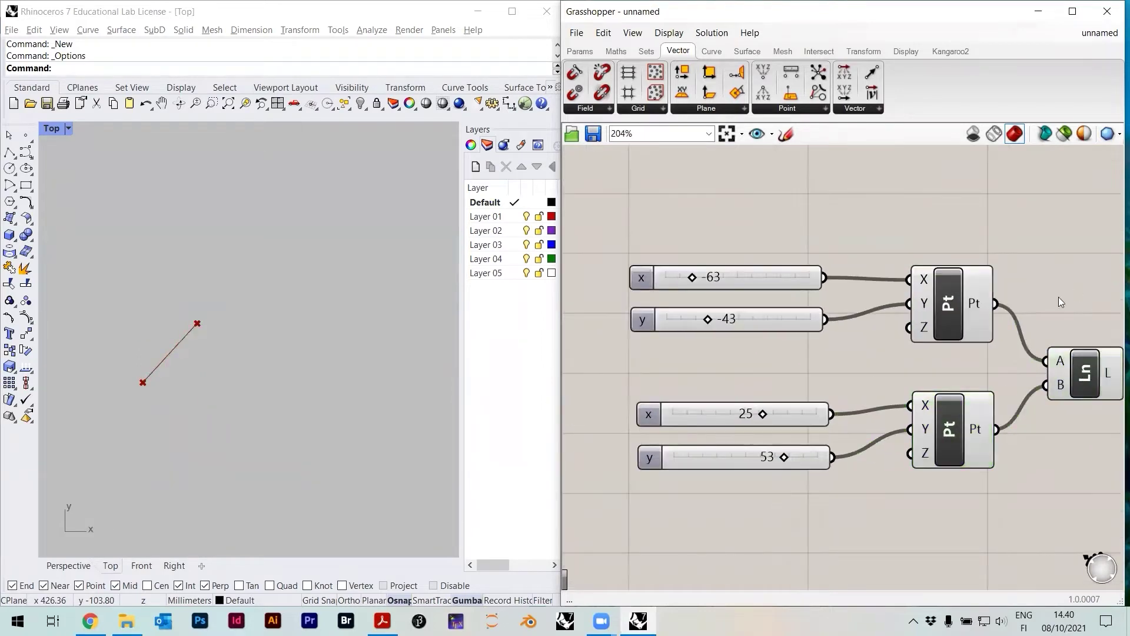
# Set the second point's x slider to -14 and its y slider to 45
pyautogui.moveTo(779, 455); pyautogui.dragTo(746, 457)
pyautogui.moveTo(763, 414); pyautogui.dragTo(778, 462)
pyautogui.moveTo(1003, 343); pyautogui.dragTo(948, 344, button='right')
pyautogui.scroll(-2, 916, 332)
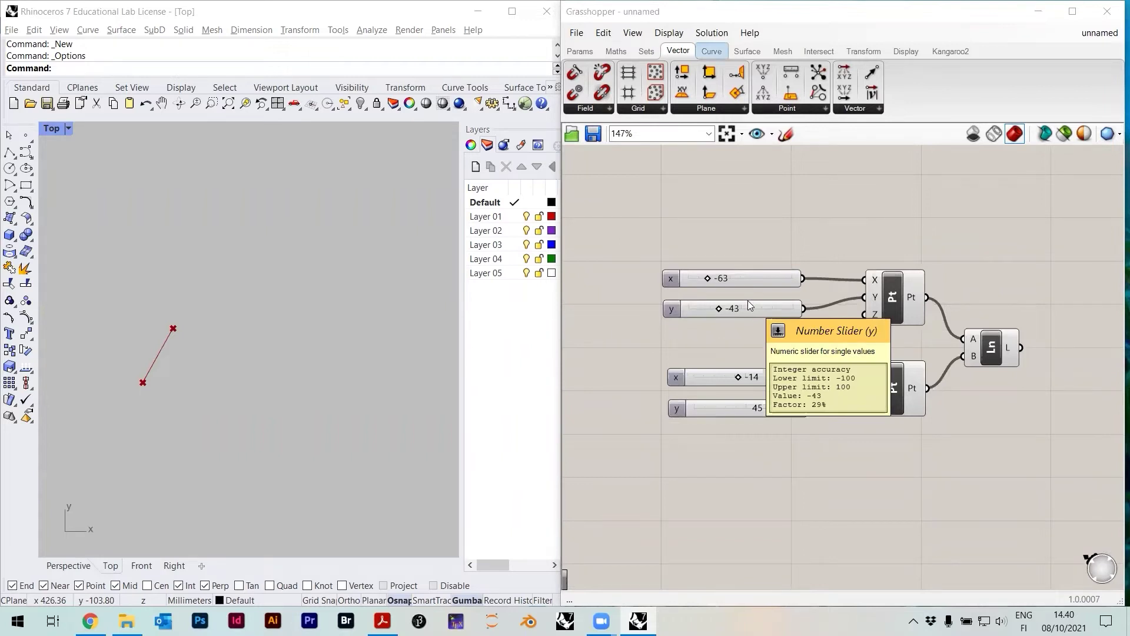
# Try to select the previewed line directly in Rhino's Top viewport with selection windows
pyautogui.click(210, 350)
pyautogui.moveTo(138, 293); pyautogui.dragTo(190, 356)
pyautogui.moveTo(213, 427); pyautogui.dragTo(140, 303)
pyautogui.moveTo(171, 348); pyautogui.dragTo(246, 350, button='right')
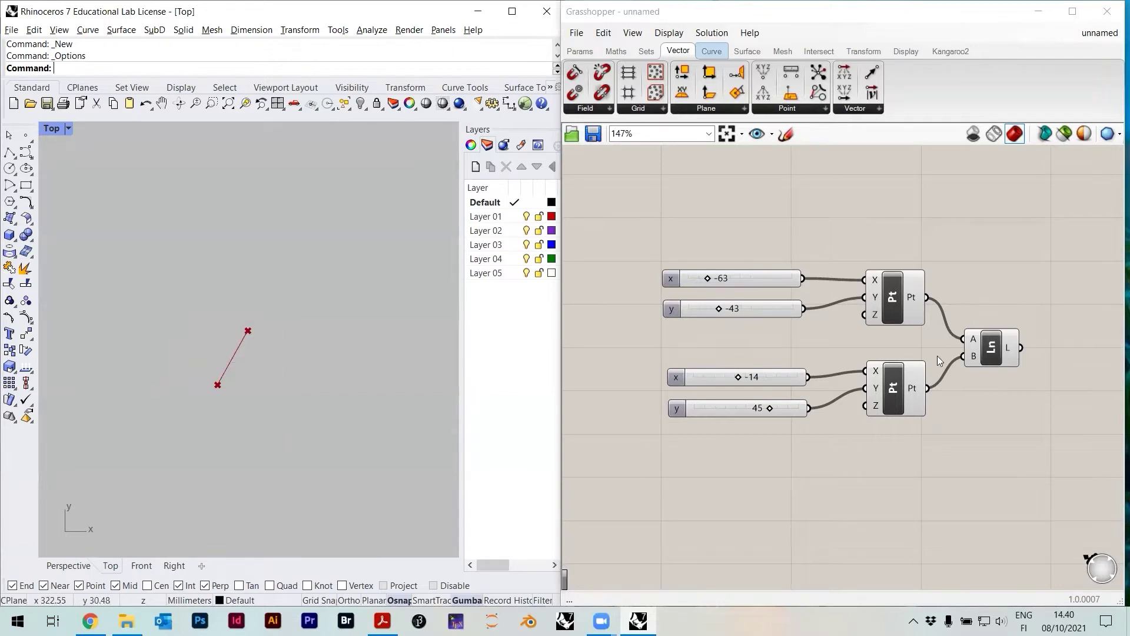
pyautogui.click(989, 357)
pyautogui.click(863, 442)
pyautogui.click(422, 401)
pyautogui.moveTo(342, 423); pyautogui.dragTo(187, 314)
pyautogui.scroll(6, 254, 358)
pyautogui.scroll(-3, 267, 360)
pyautogui.scroll(5, 254, 369)
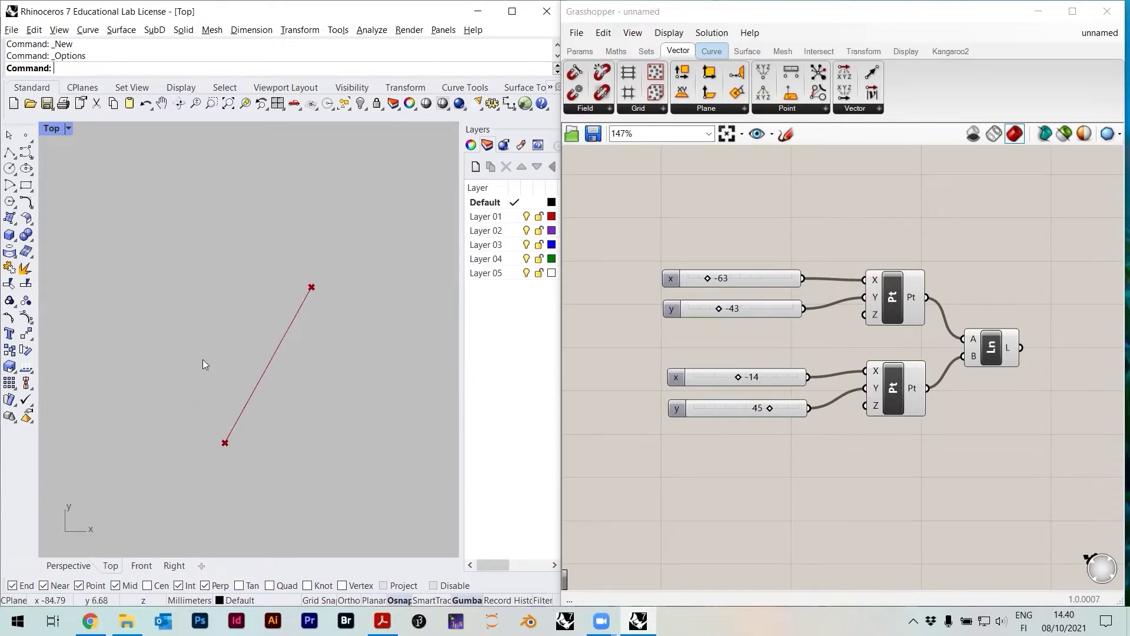
pyautogui.scroll(-2, 264, 367)
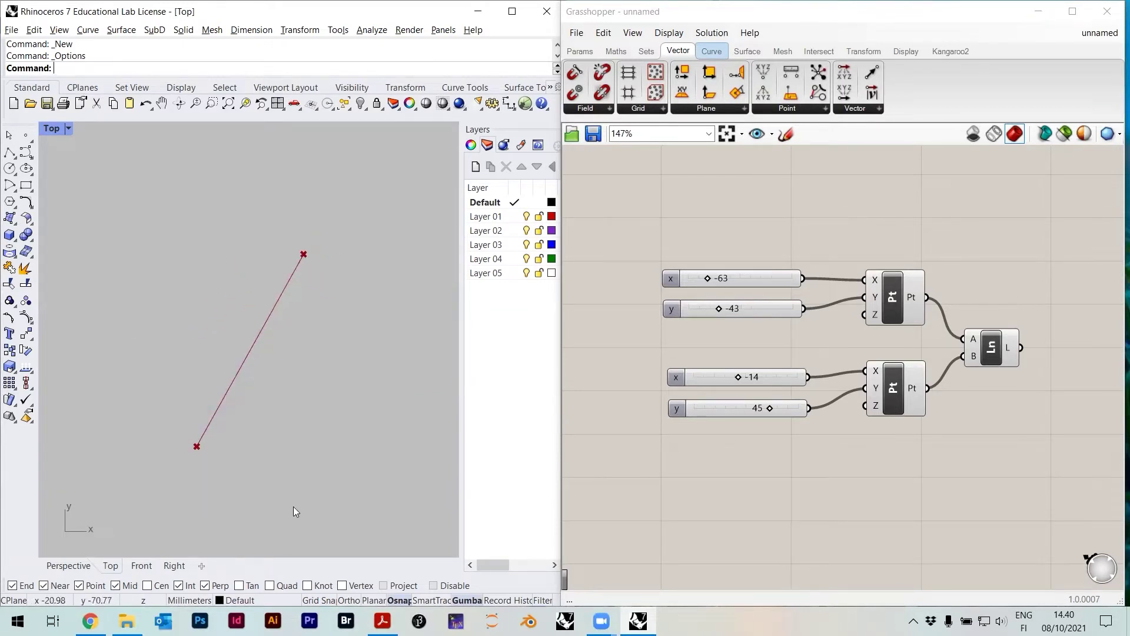
pyautogui.moveTo(367, 309); pyautogui.dragTo(246, 185)
# Select and deselect the Line component repeatedly to compare its highlighted preview in the Rhino viewport
pyautogui.click(992, 358)
pyautogui.click(1000, 306)
pyautogui.click(995, 355)
pyautogui.click(1000, 303)
pyautogui.click(1008, 349)
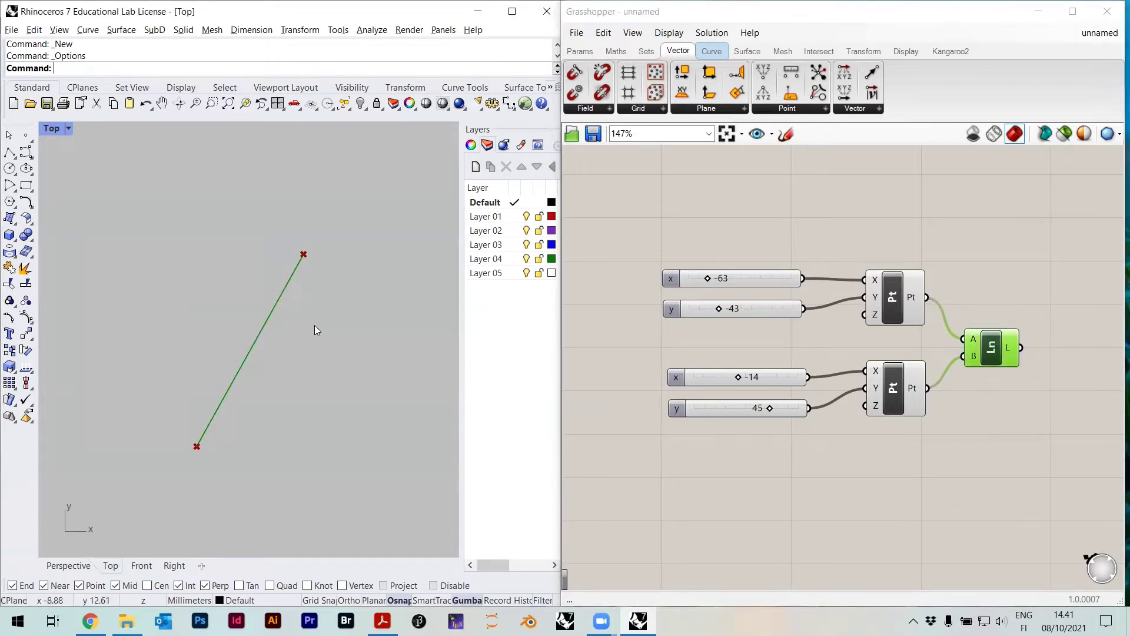
pyautogui.click(997, 407)
# Bake the Line component's output into Rhino geometry, accepting the default attributes
pyautogui.click(991, 353)
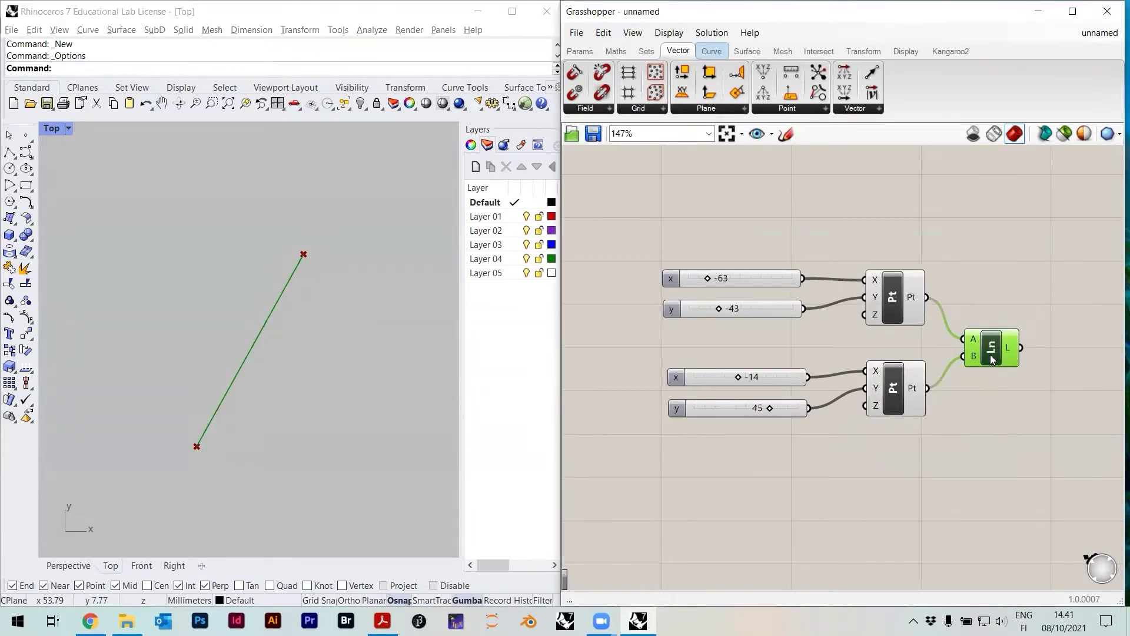
pyautogui.rightClick(991, 348)
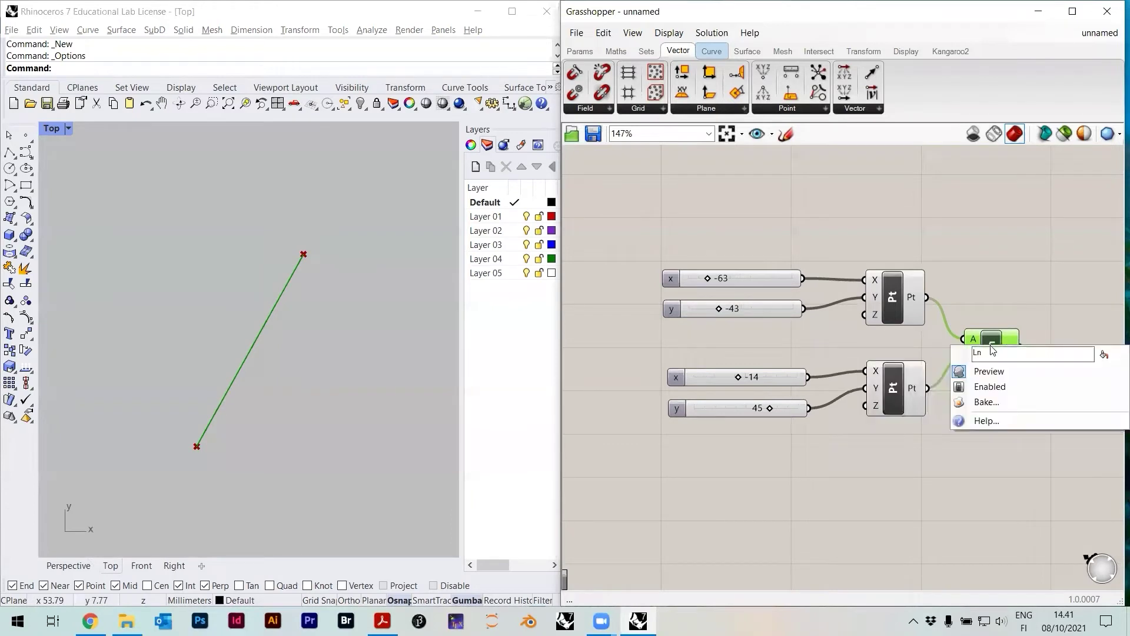
pyautogui.click(994, 404)
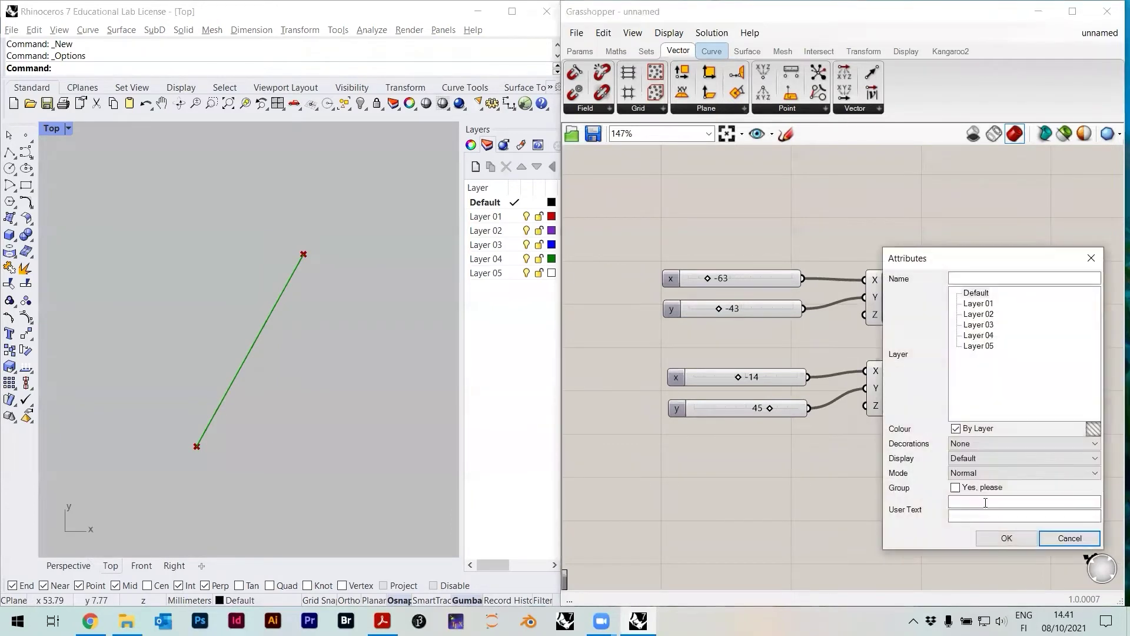
pyautogui.click(1004, 538)
# Select the baked line in the Top viewport and move it to the left of and slightly above the preview line
pyautogui.click(297, 336)
pyautogui.click(262, 329)
pyautogui.moveTo(297, 350); pyautogui.dragTo(181, 345)
pyautogui.scroll(-2, 207, 363)
pyautogui.moveTo(147, 309); pyautogui.dragTo(147, 278)
pyautogui.click(296, 244)
pyautogui.scroll(-6, 308, 261)
pyautogui.scroll(2, 246, 315)
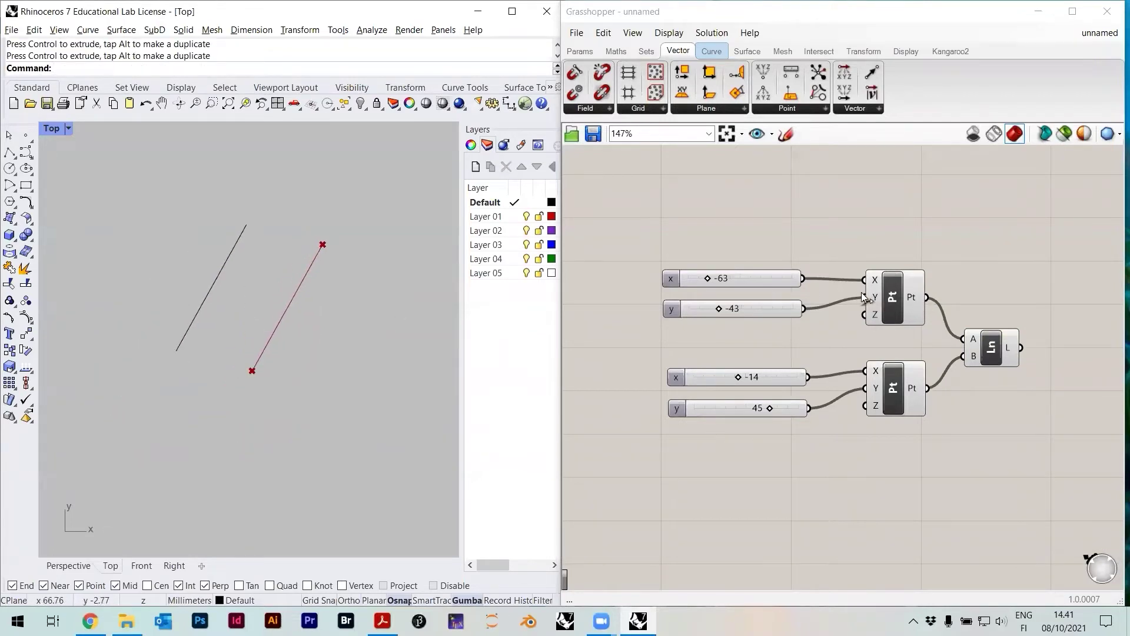
# Bake both Construct Point components together into Rhino point objects
pyautogui.click(862, 294)
pyautogui.moveTo(912, 452); pyautogui.dragTo(895, 299)
pyautogui.rightClick(895, 299)
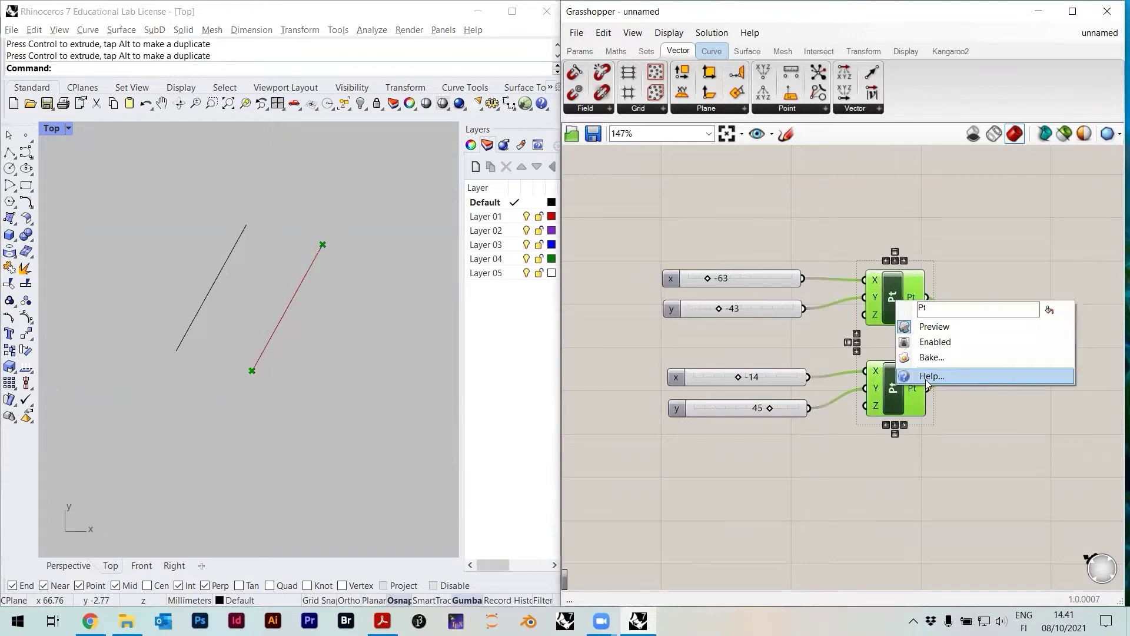
pyautogui.click(928, 356)
pyautogui.click(960, 495)
pyautogui.click(866, 503)
# Select the baked point at the line's lower end with SelLast and move it left, away from the preview
pyautogui.click(310, 365)
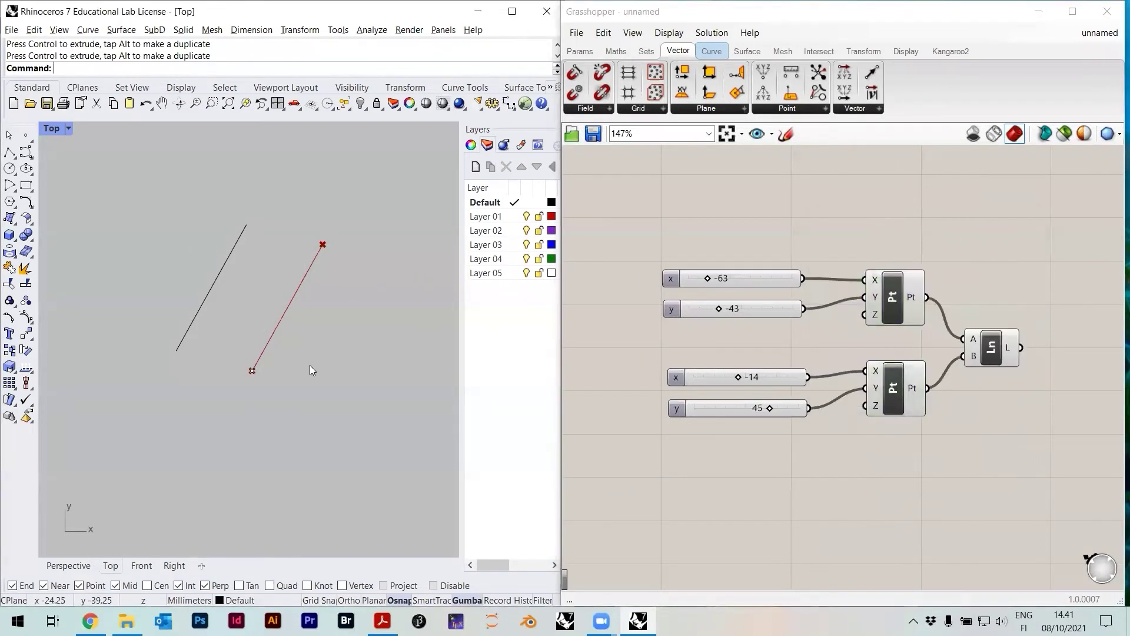
pyautogui.write('SelLast')
pyautogui.press('Return')
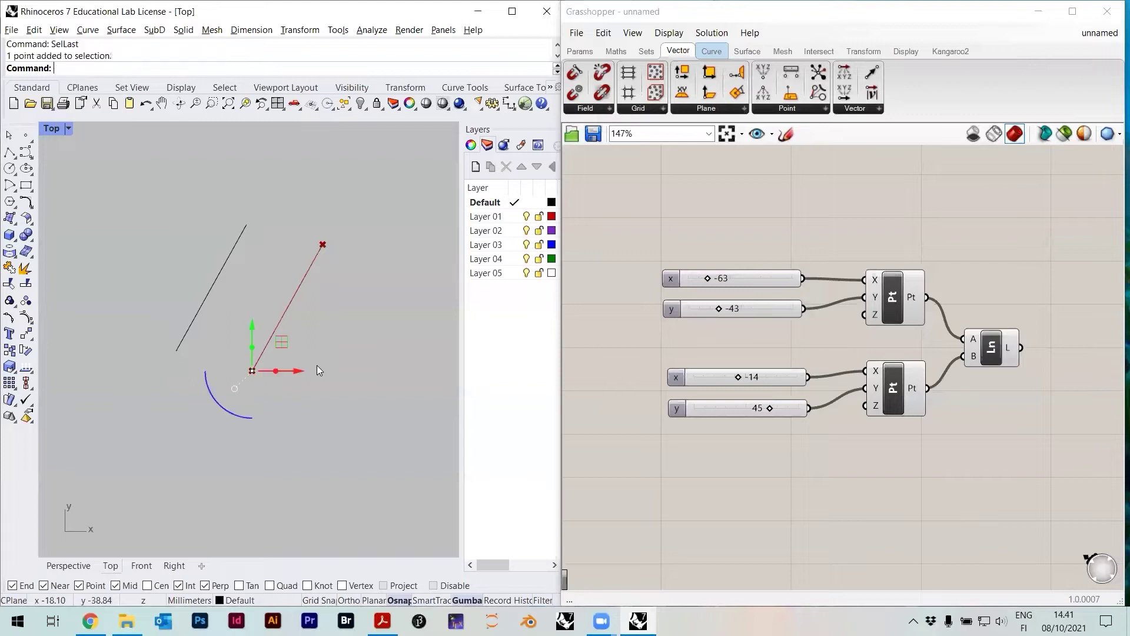
pyautogui.scroll(6, 269, 374)
pyautogui.click(237, 367)
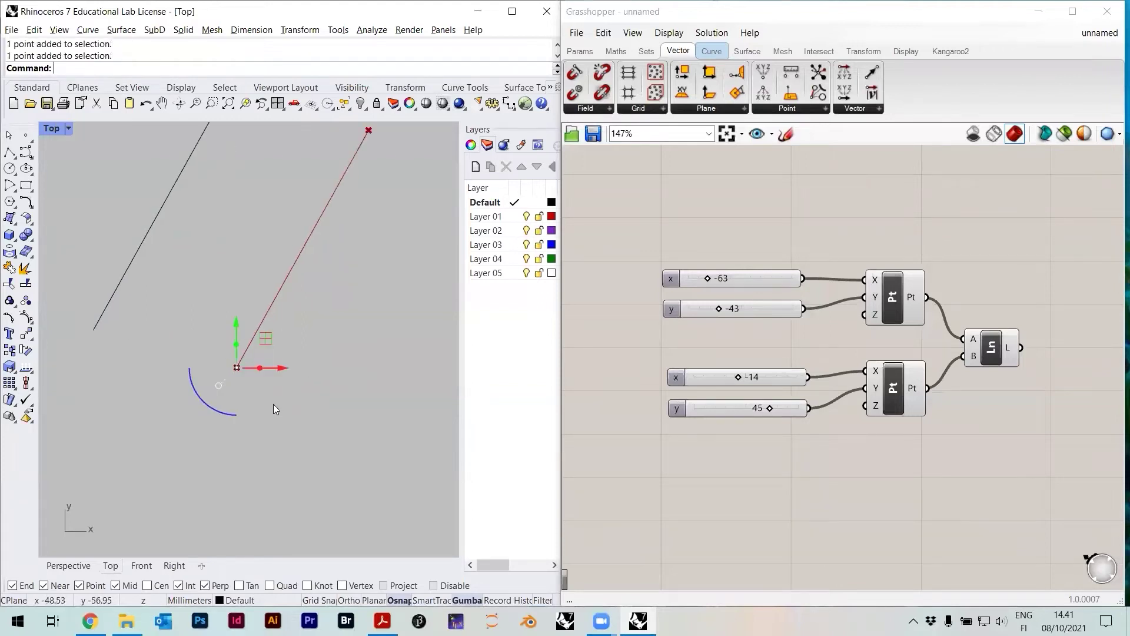
pyautogui.moveTo(268, 368); pyautogui.dragTo(181, 368)
pyautogui.click(209, 317)
pyautogui.scroll(-6, 317, 379)
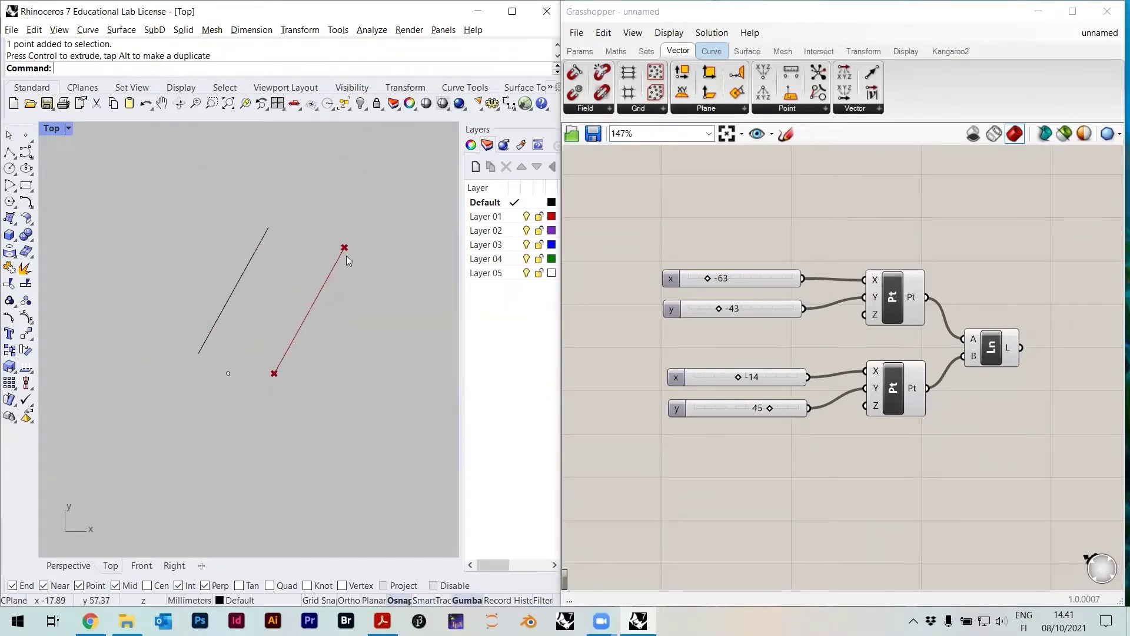
# Delete the displaced baked line and the displaced baked point from the Top viewport
pyautogui.moveTo(274, 401); pyautogui.dragTo(172, 296)
pyautogui.press('Delete')
pyautogui.scroll(1, 762, 390)
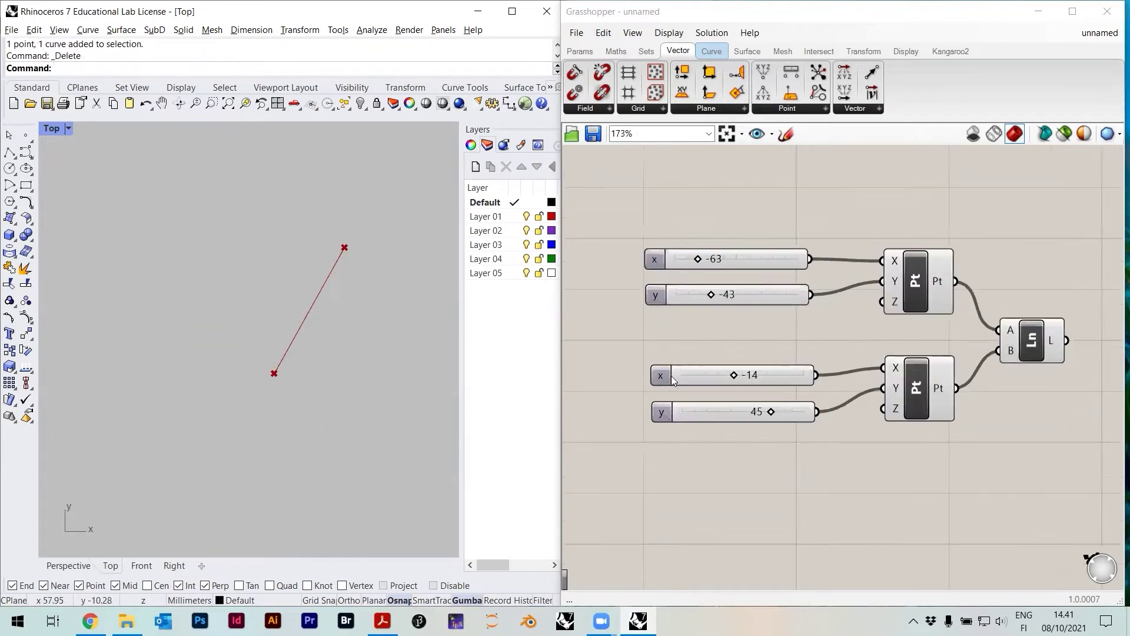
pyautogui.scroll(-1, 776, 375)
pyautogui.moveTo(845, 357); pyautogui.dragTo(830, 359, button='right')
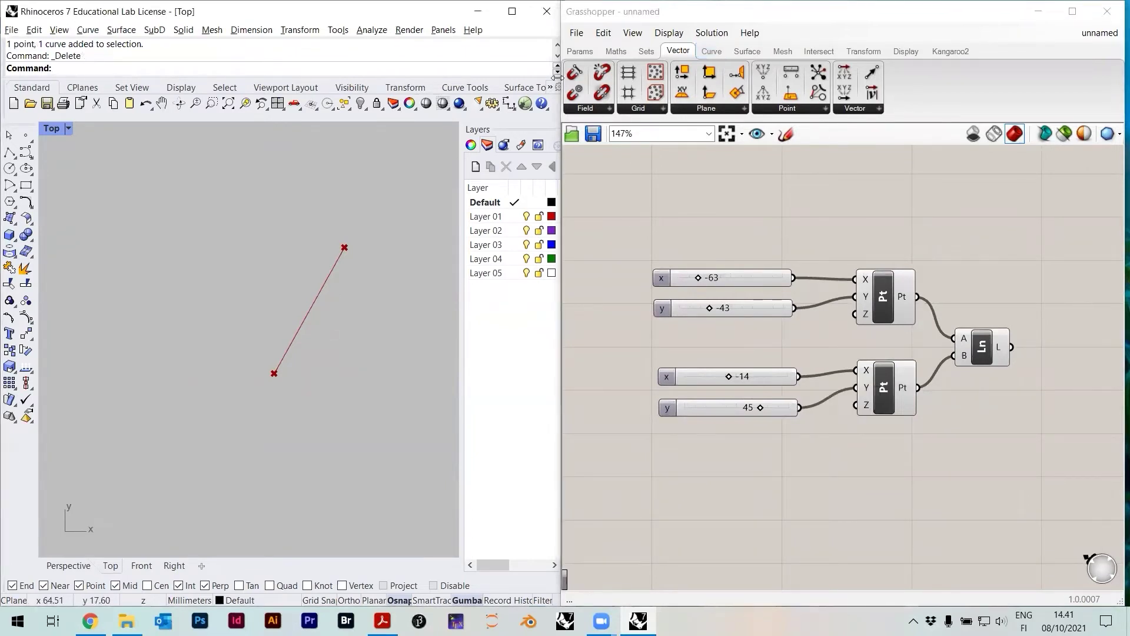
# Begin saving the Grasshopper definition and set the destination folder to TUTORIALS\03_AdvancedDrawing, copying the folder path from File Explorer
pyautogui.click(577, 32)
pyautogui.click(612, 103)
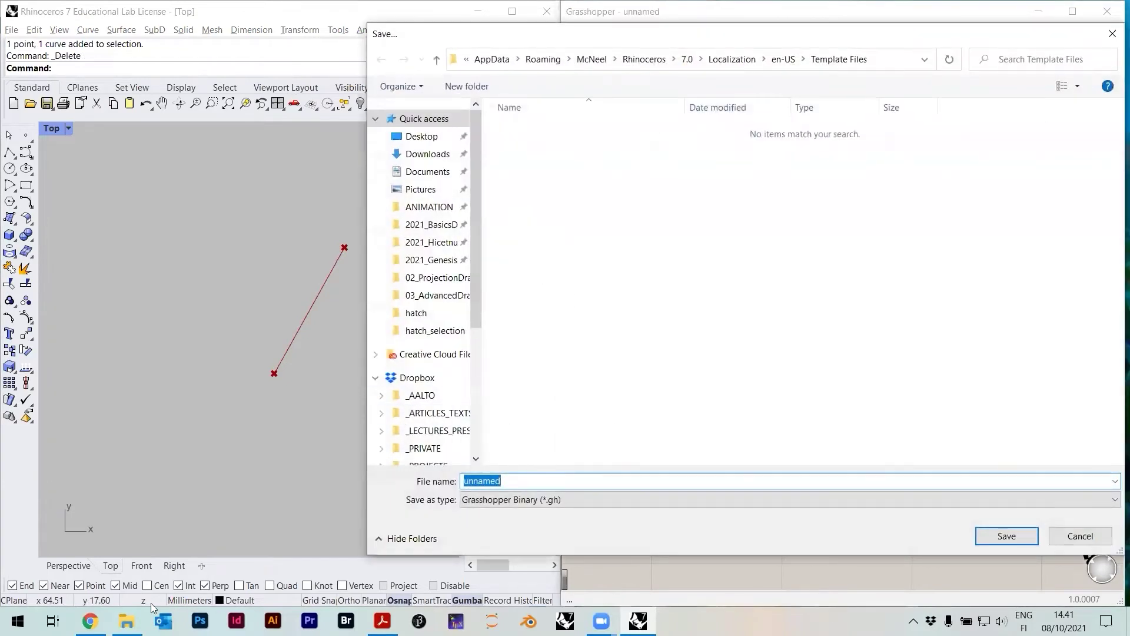
pyautogui.click(126, 621)
pyautogui.click(116, 48)
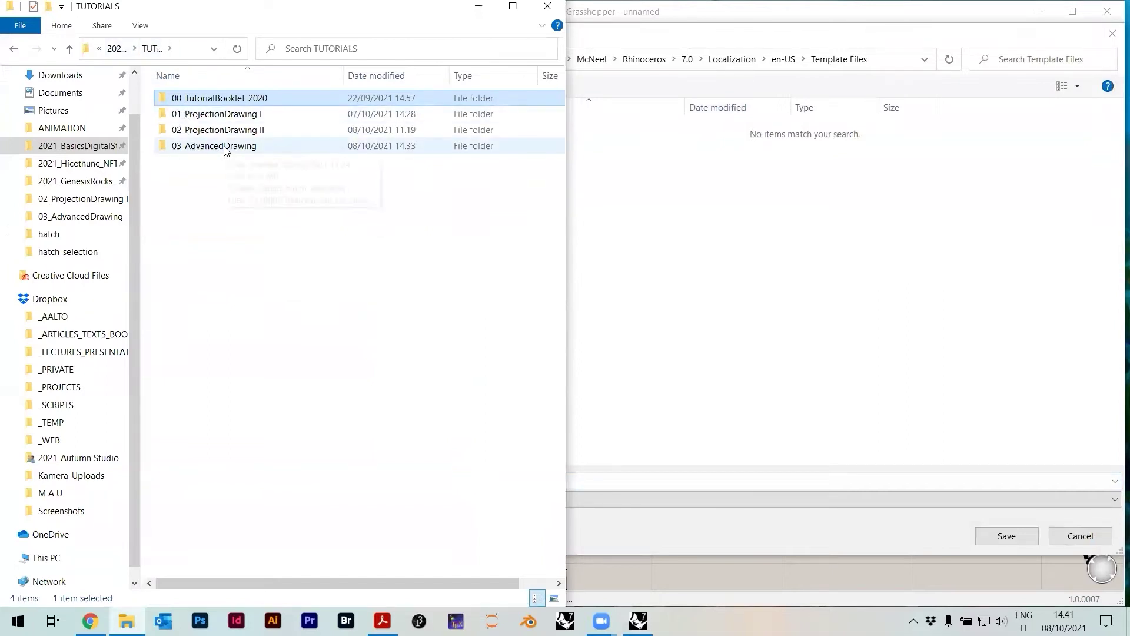
pyautogui.click(230, 148)
pyautogui.doubleClick(235, 152)
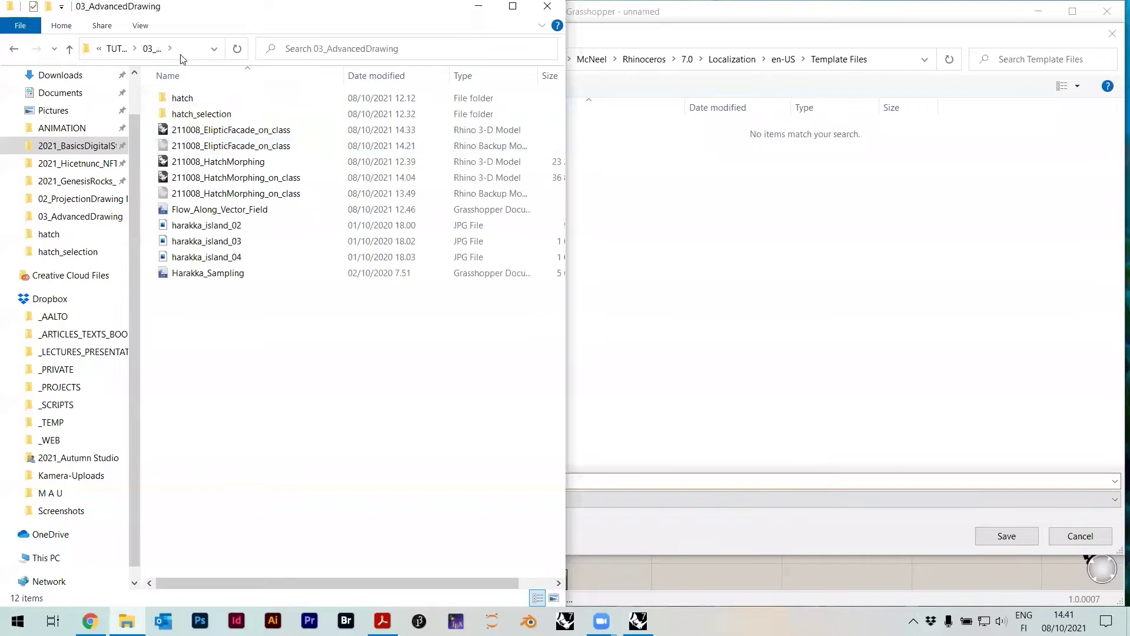
pyautogui.click(185, 54)
pyautogui.click(323, 298)
pyautogui.click(889, 58)
pyautogui.write('C:\\Users\\lukap\\Dropbox\\_AALTO\\_COURSES\\2021_BasicsDigitalStorytelling\\TUTORIALS\\03_AdvancedDrawing')
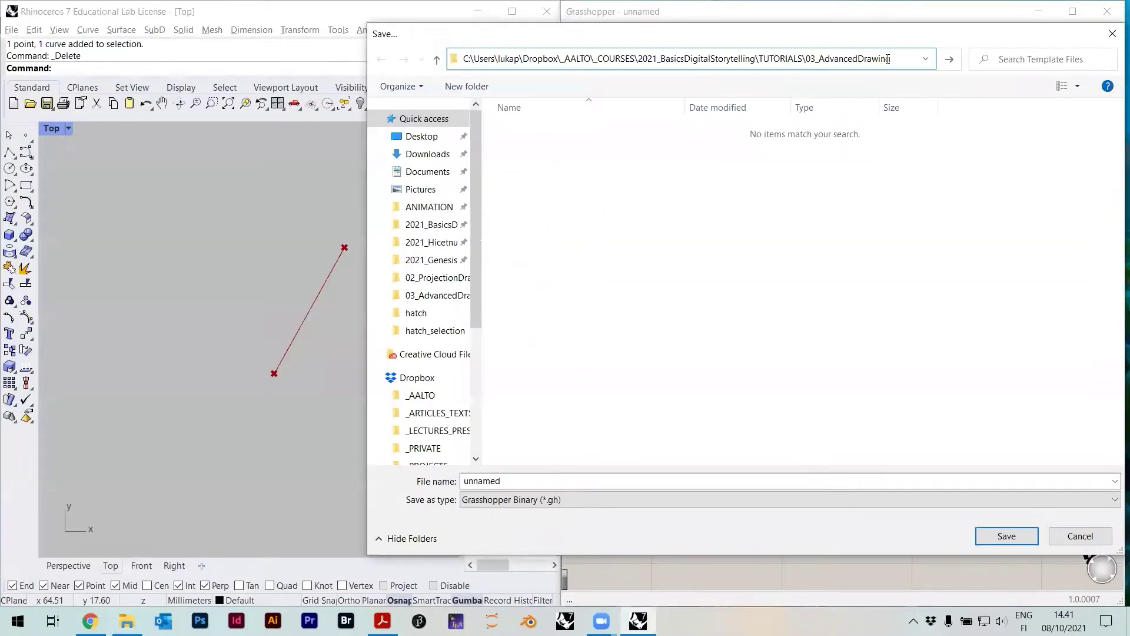
pyautogui.press('Return')
# Name the definition 211008_GrasshopperBasics and save it as a Grasshopper Binary file
pyautogui.doubleClick(501, 479)
pyautogui.write('21')
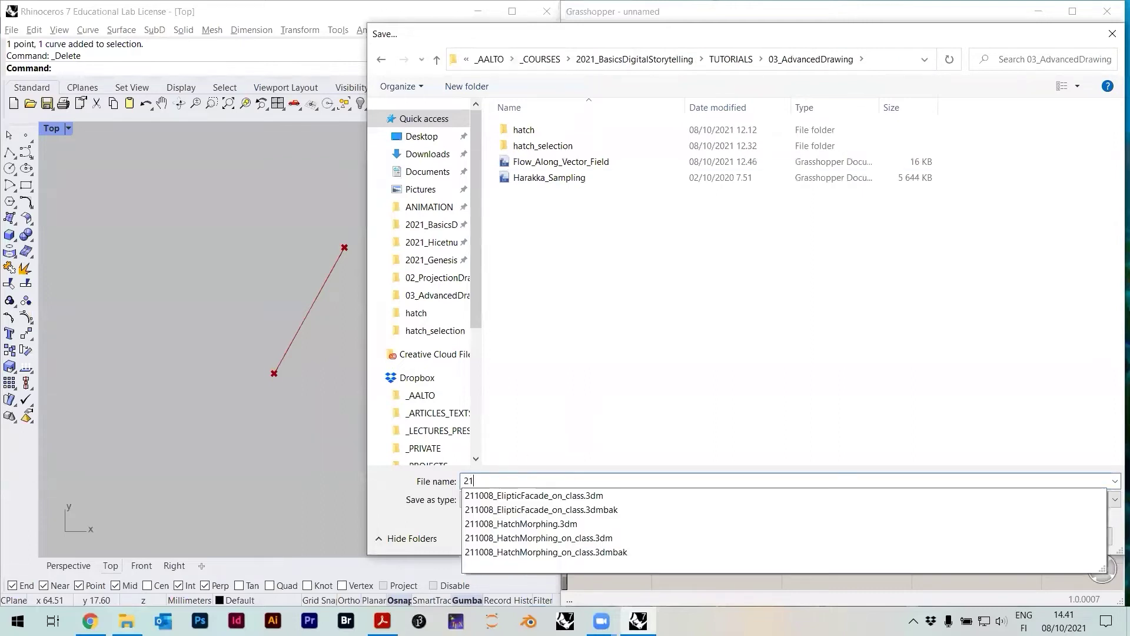
pyautogui.write('1008_Grasshopper')
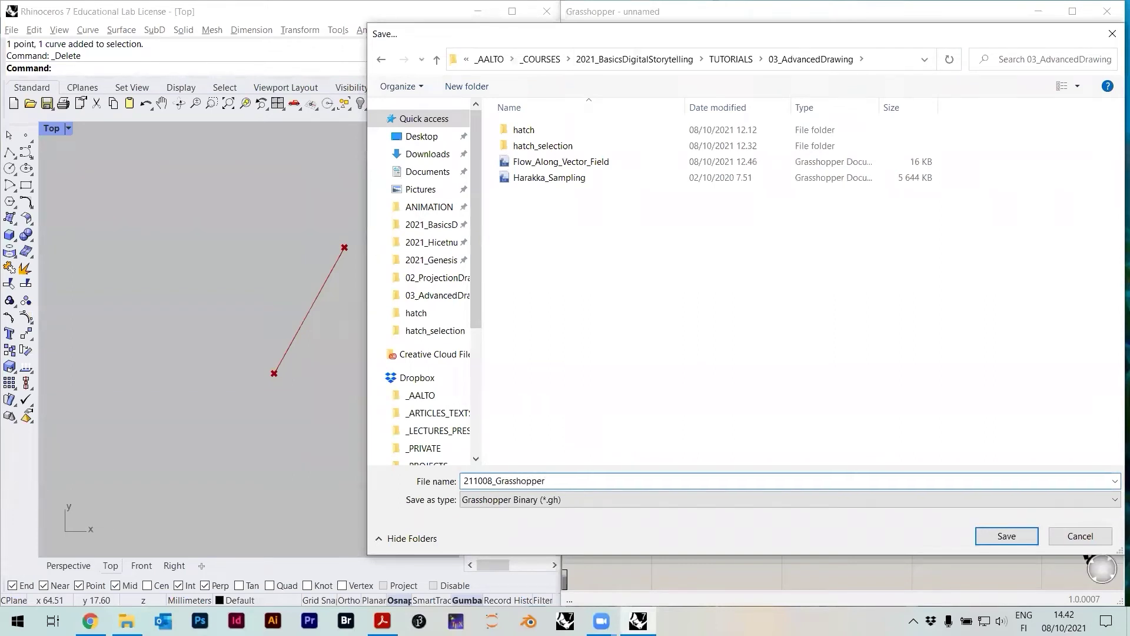
pyautogui.write('Basics')
pyautogui.press('Return')
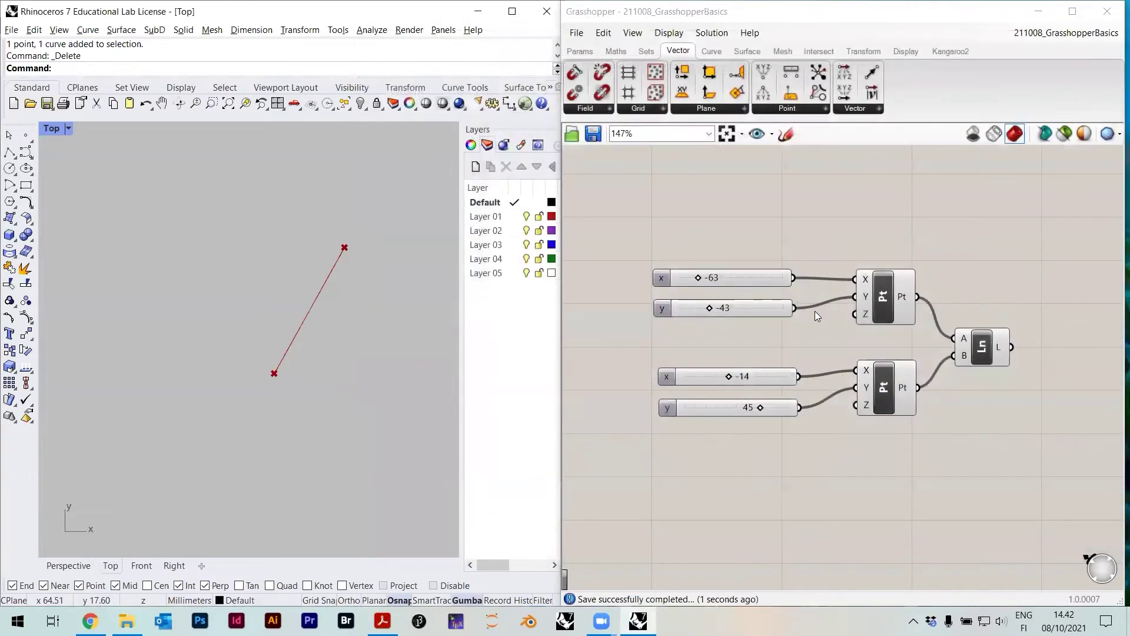
# Draw a wavy degree-3 curve with five control points above the preview line in Rhino's Top viewport
pyautogui.moveTo(815, 311); pyautogui.dragTo(801, 289, button='right')
pyautogui.moveTo(348, 348); pyautogui.dragTo(248, 347, button='right')
pyautogui.scroll(-3, 784, 391)
pyautogui.scroll(-3, 248, 347)
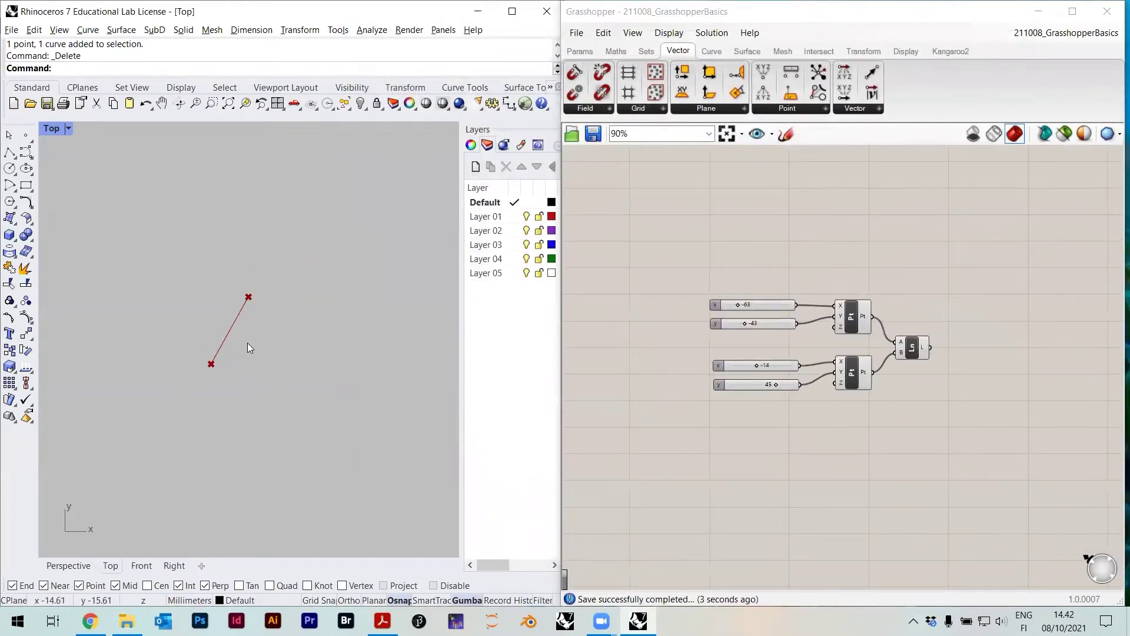
pyautogui.click(27, 202)
pyautogui.click(80, 273)
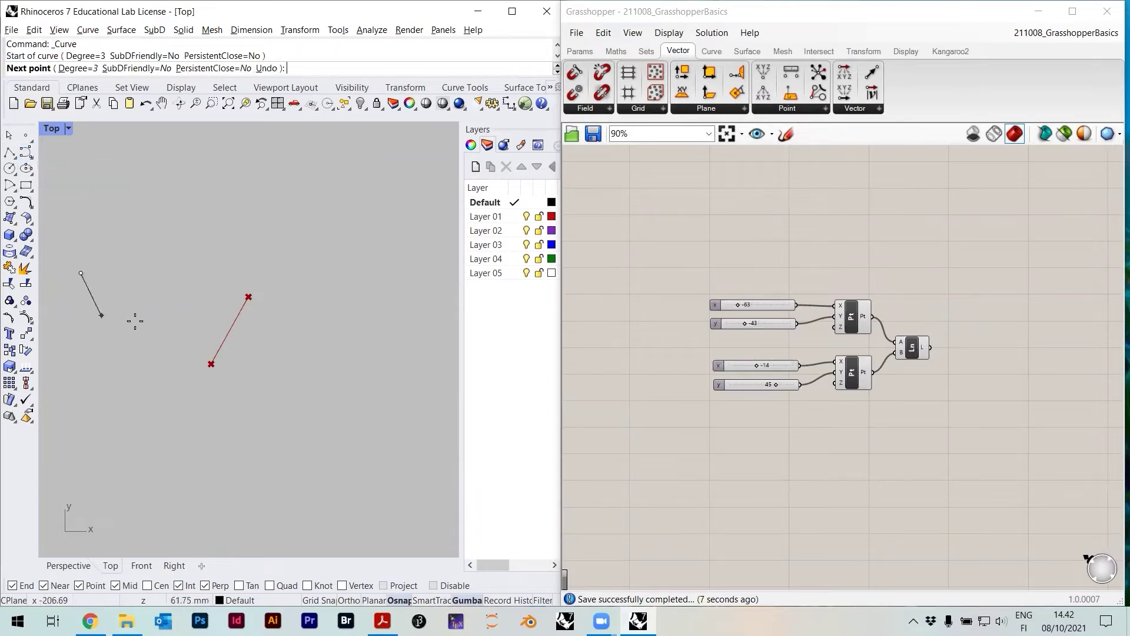
pyautogui.click(168, 319)
pyautogui.click(189, 177)
pyautogui.scroll(-3, 189, 215)
pyautogui.click(226, 188)
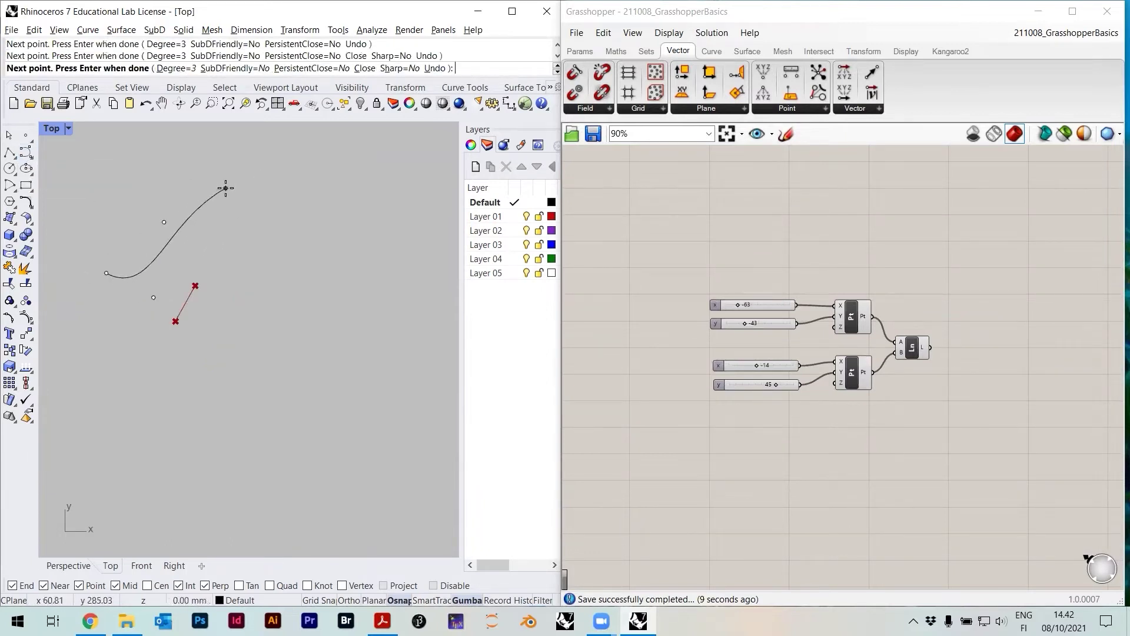
pyautogui.click(264, 264)
pyautogui.press('Return')
# Draw a second wavy degree-3 curve with five control points above the first curve, following a similar shape
pyautogui.scroll(1, 163, 278)
pyautogui.scroll(-2, 164, 278)
pyautogui.moveTo(130, 203); pyautogui.dragTo(143, 327, button='right')
pyautogui.scroll(6, 125, 342)
pyautogui.click(28, 153)
pyautogui.click(108, 366)
pyautogui.click(182, 424)
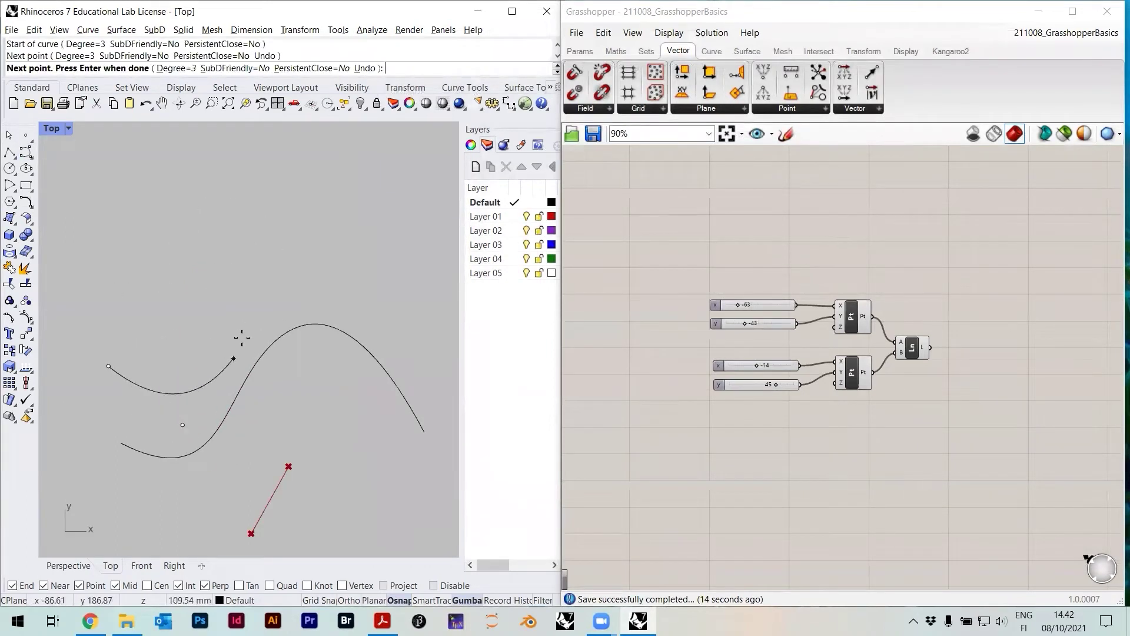
pyautogui.click(229, 236)
pyautogui.click(353, 188)
pyautogui.scroll(-4, 384, 285)
pyautogui.scroll(4, 410, 275)
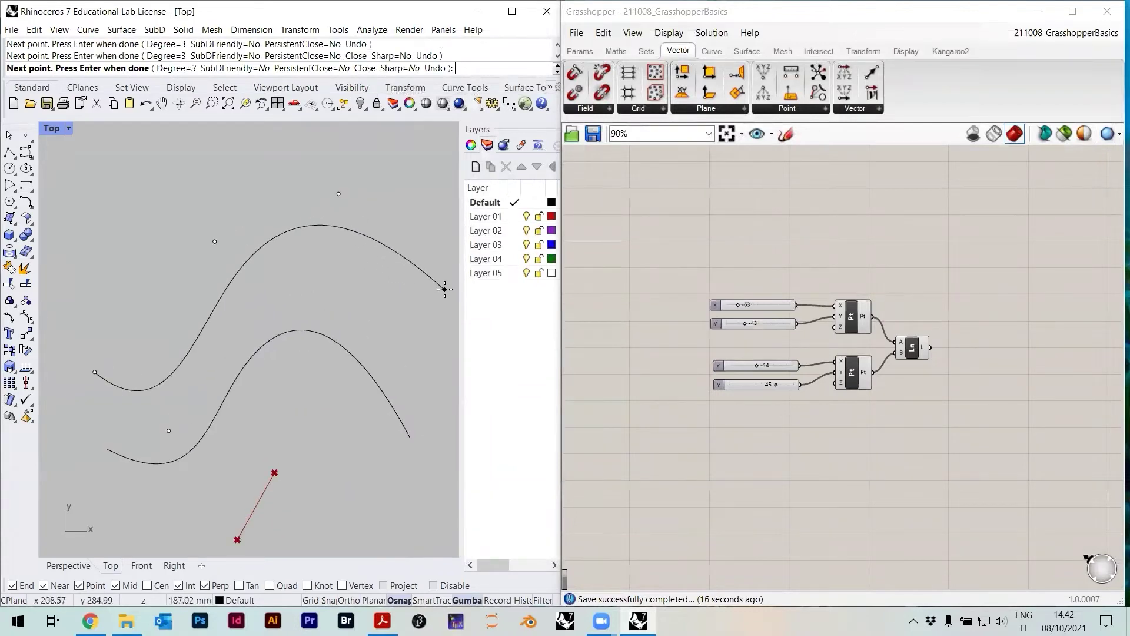
pyautogui.scroll(-2, 271, 318)
pyautogui.click(361, 286)
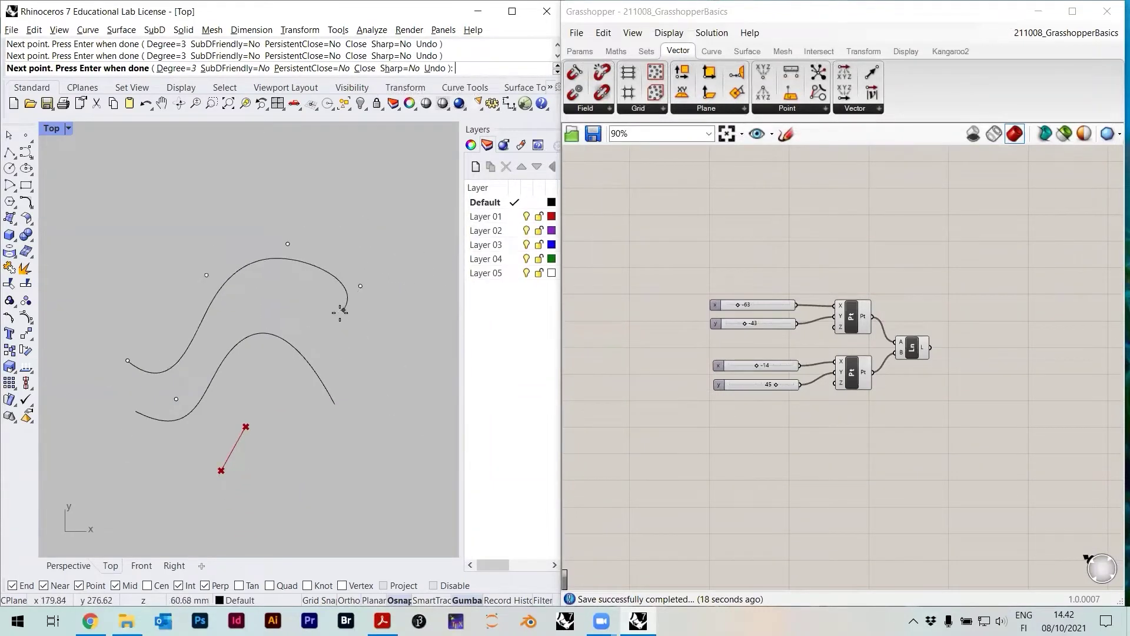
pyautogui.press('Return')
# Add a Curve geometry parameter to the empty canvas area below the point and line components
pyautogui.scroll(6, 247, 345)
pyautogui.moveTo(251, 341); pyautogui.dragTo(295, 313, button='right')
pyautogui.scroll(-4, 296, 308)
pyautogui.moveTo(882, 280); pyautogui.dragTo(874, 188, button='right')
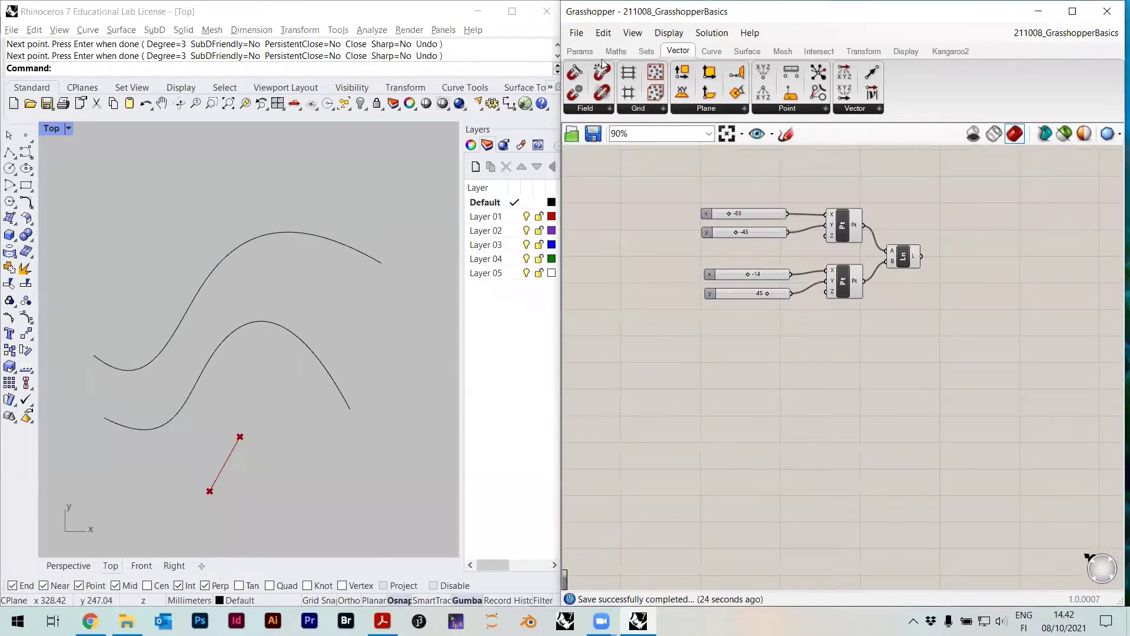
pyautogui.click(580, 51)
pyautogui.click(818, 109)
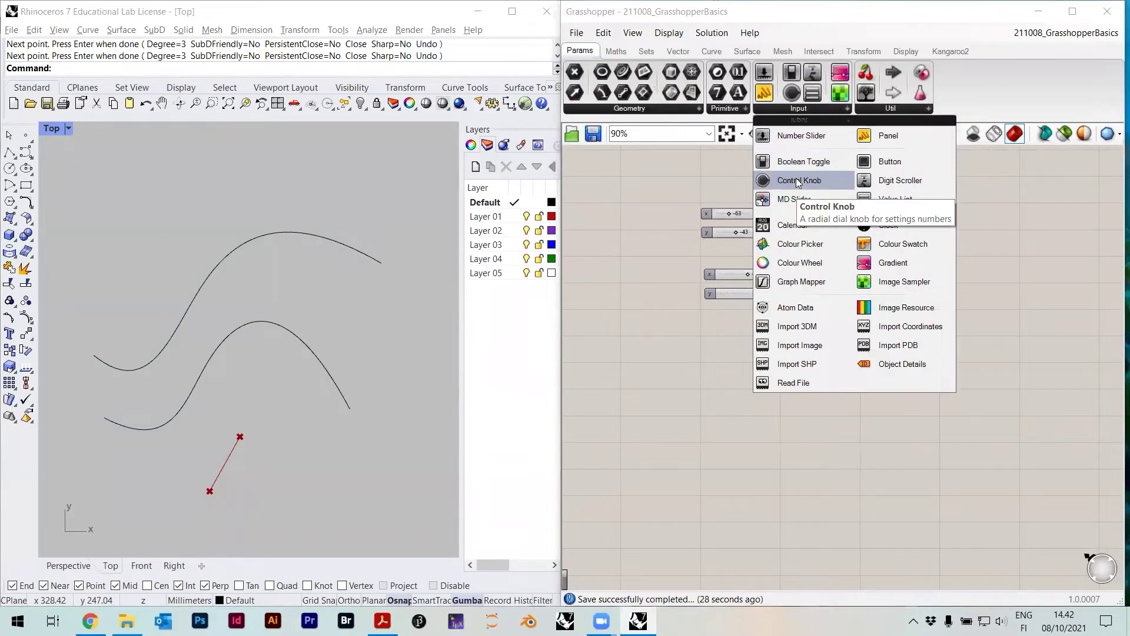
pyautogui.click(634, 109)
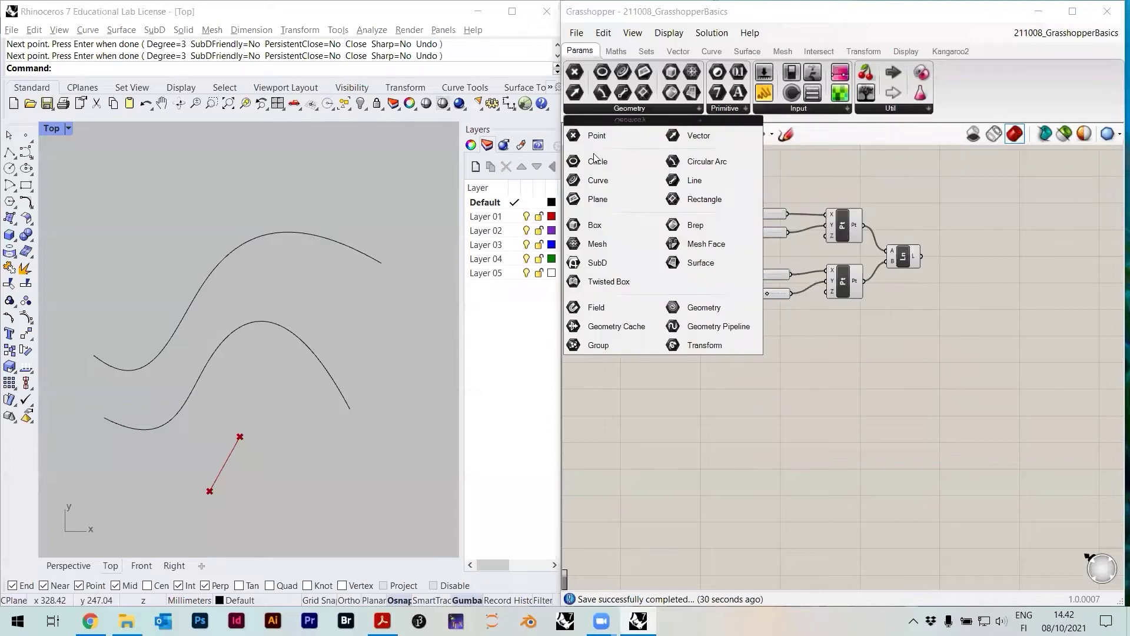
pyautogui.moveTo(599, 180); pyautogui.dragTo(746, 405)
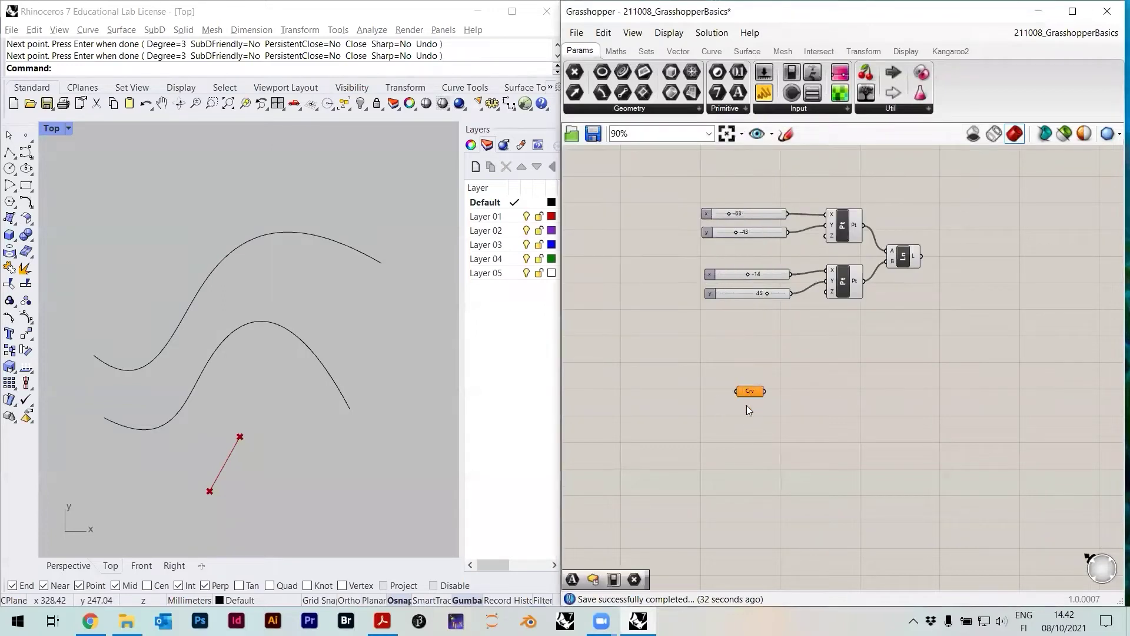
# Rename the new Curve parameter as Crv 1
pyautogui.scroll(5, 752, 380)
pyautogui.rightClick(756, 379)
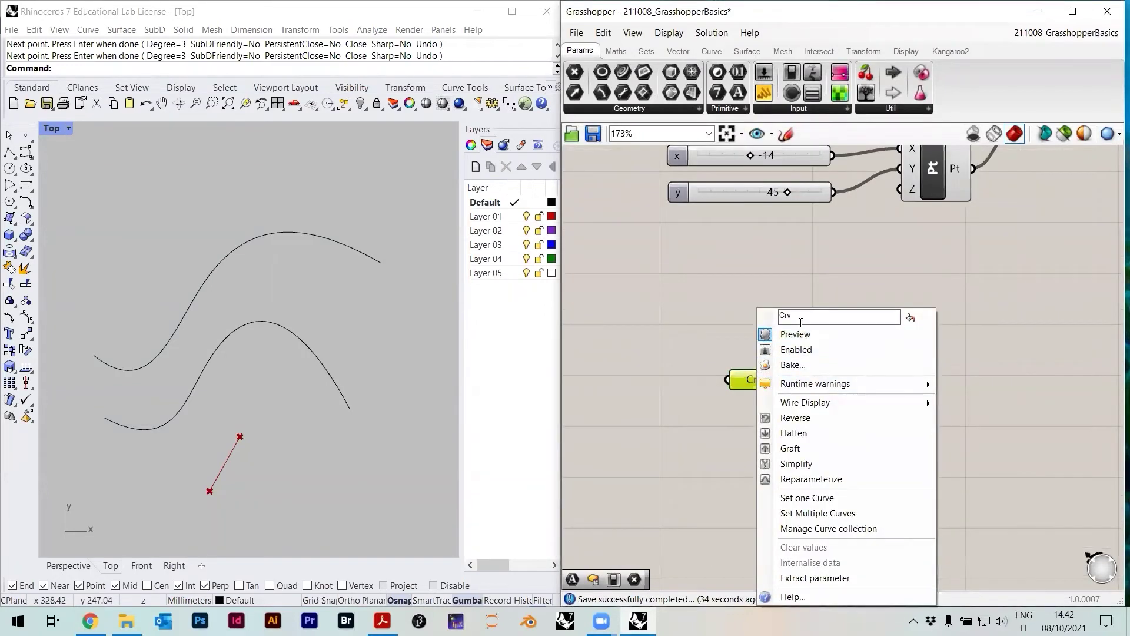
pyautogui.write('1')
pyautogui.click(746, 385)
# Duplicate the Crv 1 parameter, place the copy directly below it and rename the copy as Crv 2
pyautogui.scroll(2, 746, 385)
pyautogui.click(765, 372)
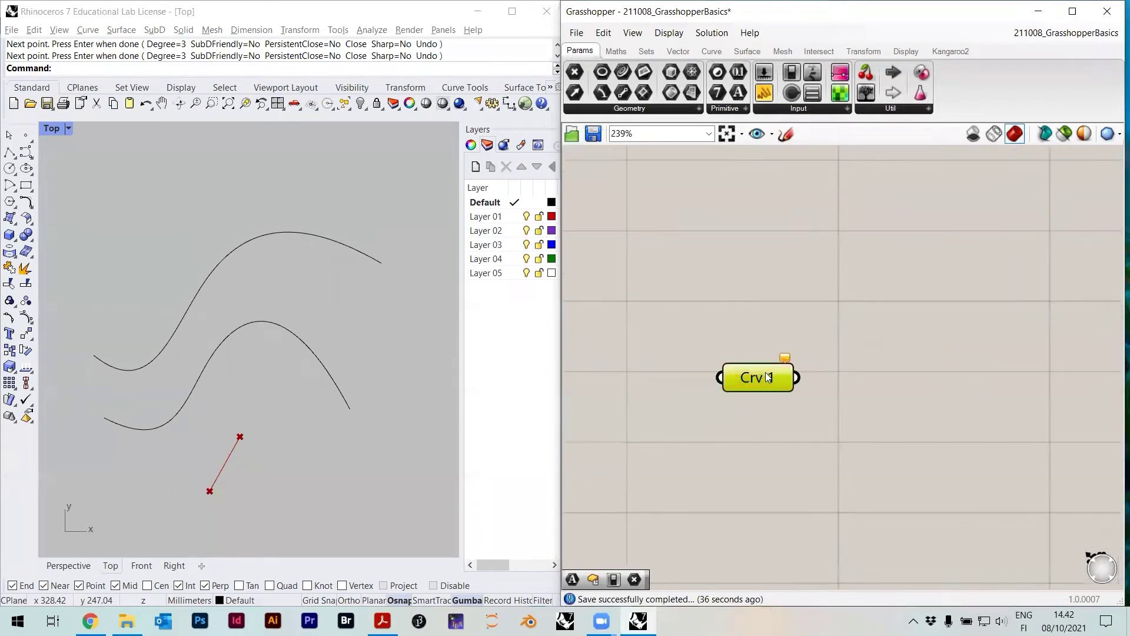
pyautogui.hotkey('ctrl', 'c')
pyautogui.hotkey('ctrl', 'v')
pyautogui.keyDown('alt'); pyautogui.moveTo(777, 404); pyautogui.dragTo(768, 437); pyautogui.keyUp('alt')
pyautogui.rightClick(767, 437)
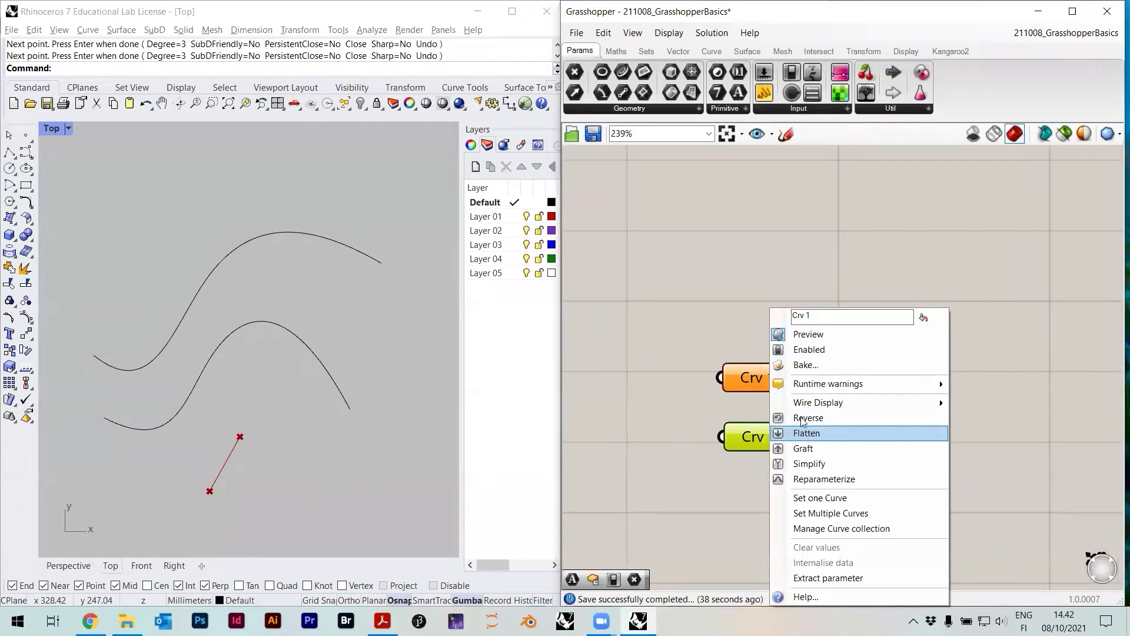
pyautogui.click(799, 252)
# Set the Crv 1 parameter to reference the upper Rhino curve as a single curve
pyautogui.moveTo(736, 370); pyautogui.dragTo(783, 364, button='right')
pyautogui.click(805, 372)
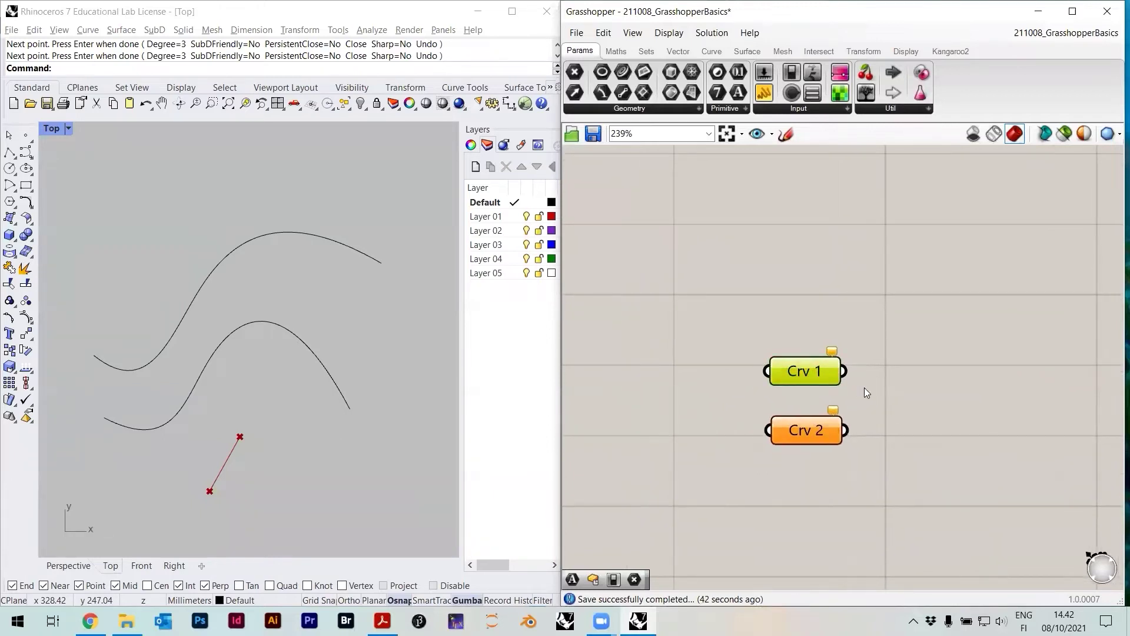
pyautogui.rightClick(808, 373)
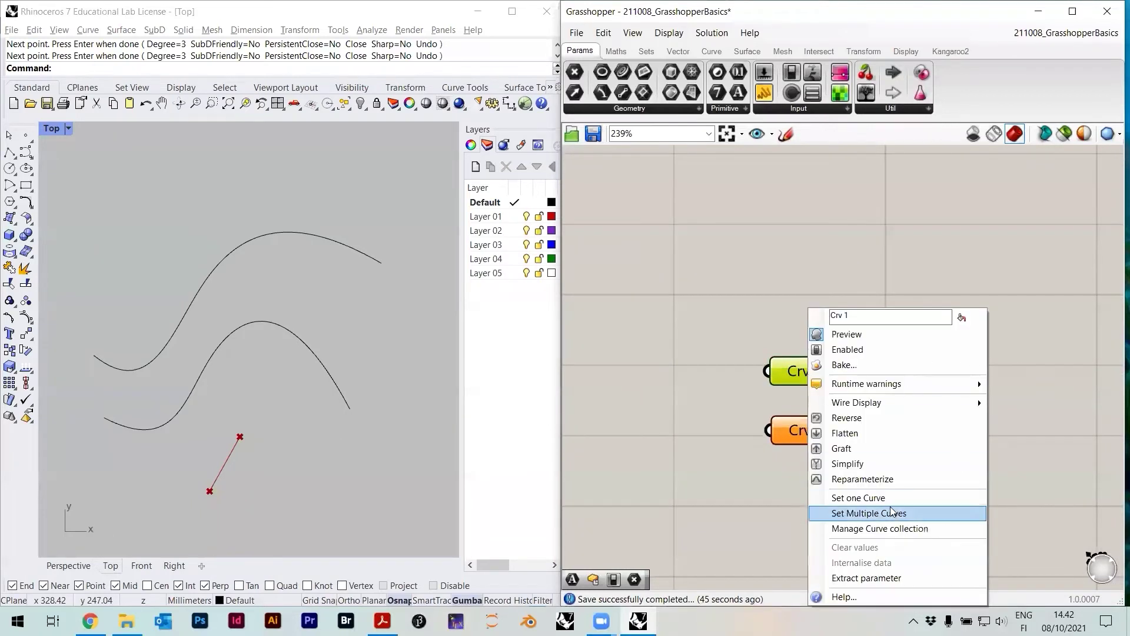
pyautogui.click(872, 496)
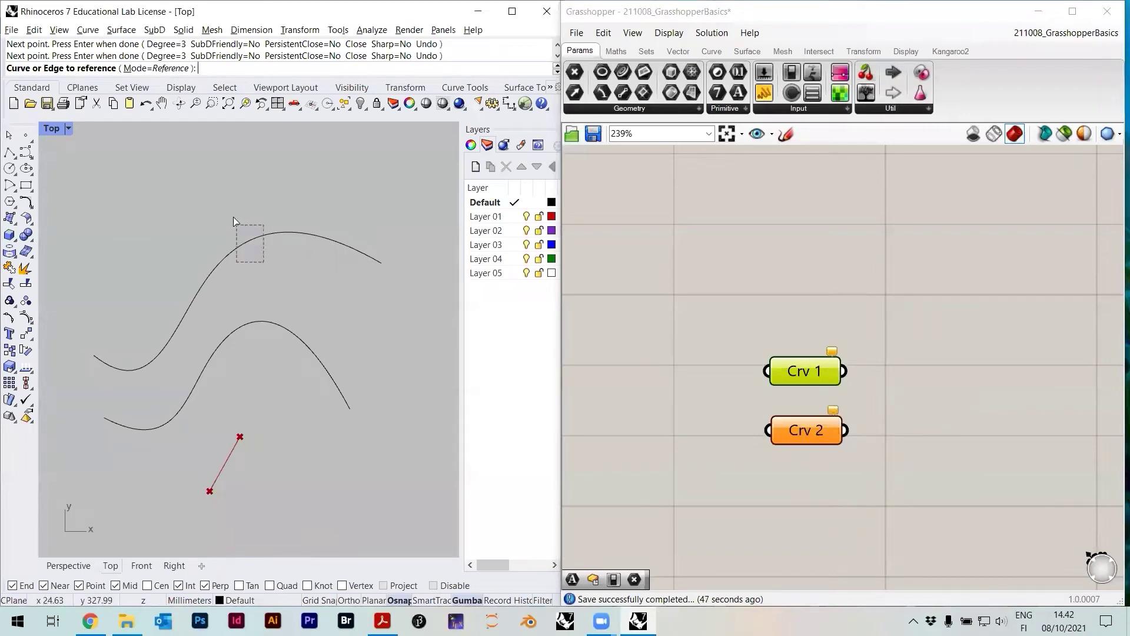
pyautogui.click(248, 237)
# Set the Crv 2 parameter to reference the lower Rhino curve as a single curve
pyautogui.click(804, 435)
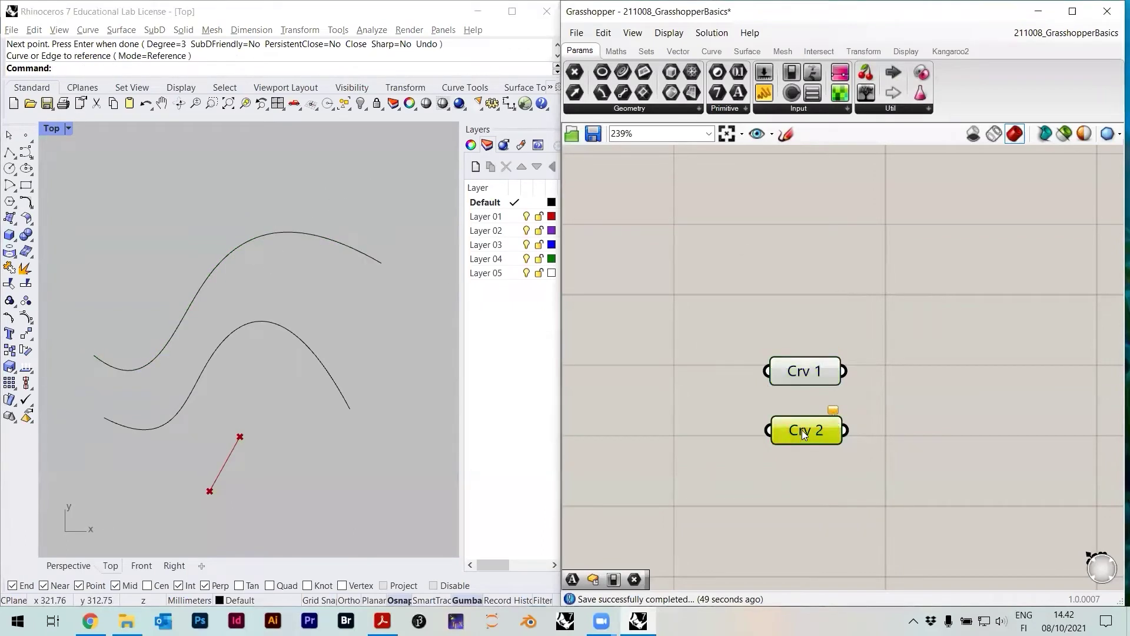
pyautogui.rightClick(802, 430)
pyautogui.click(866, 496)
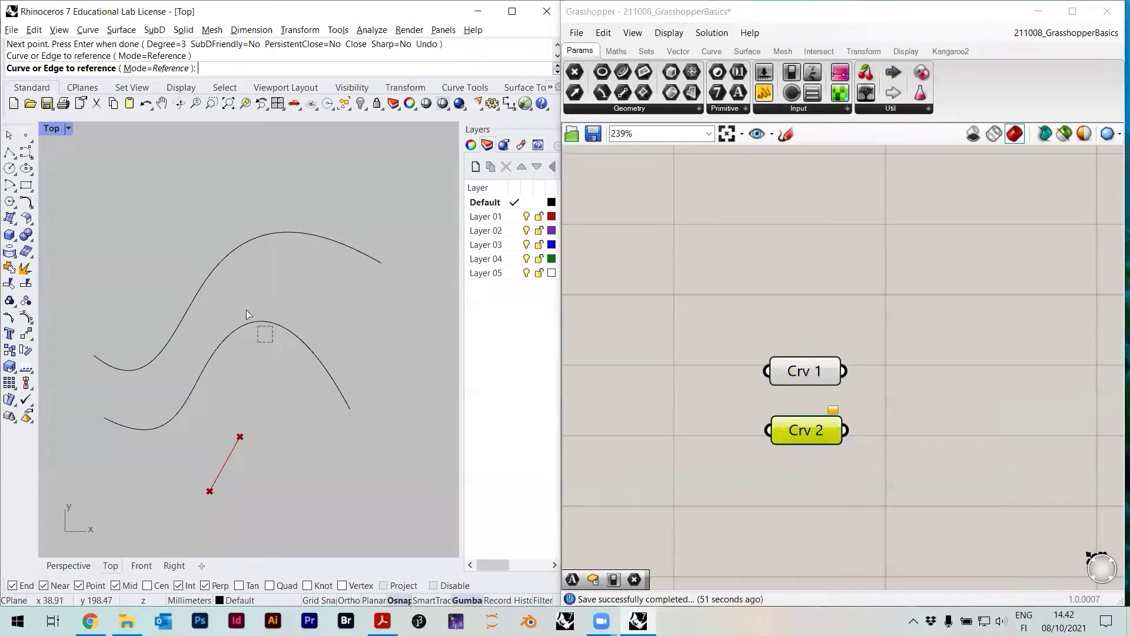
pyautogui.click(259, 323)
pyautogui.scroll(-3, 351, 322)
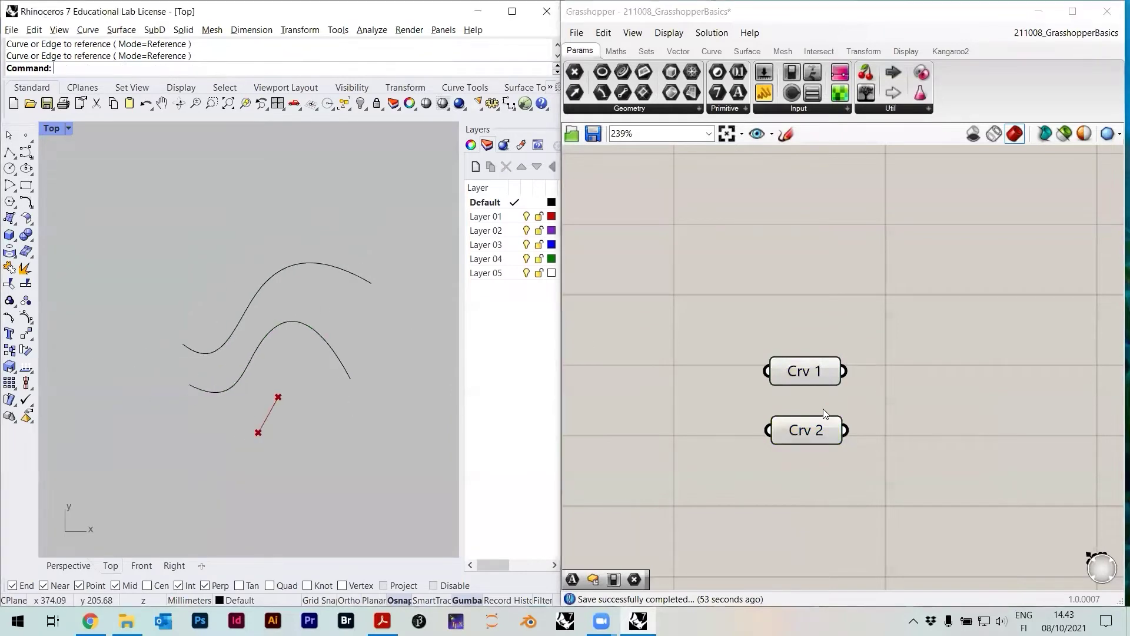
# Move the upper Rhino curve a short distance upward in the Top view, away from the lower curve
pyautogui.moveTo(880, 474); pyautogui.dragTo(787, 317)
pyautogui.click(787, 317)
pyautogui.moveTo(831, 374); pyautogui.dragTo(773, 373, button='right')
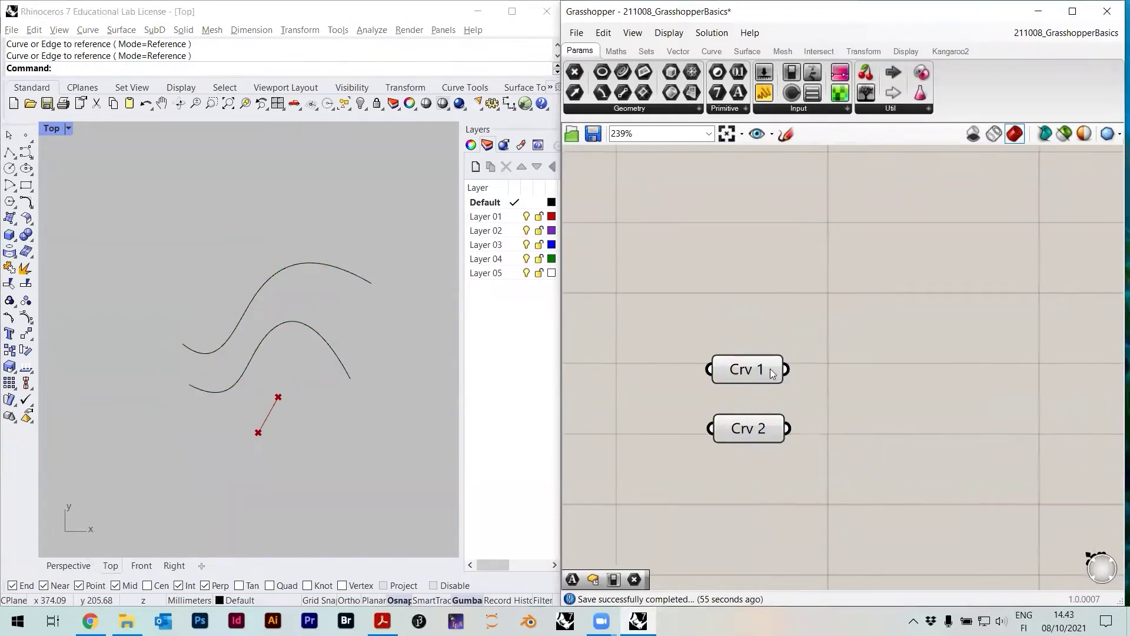
pyautogui.click(749, 428)
pyautogui.click(289, 265)
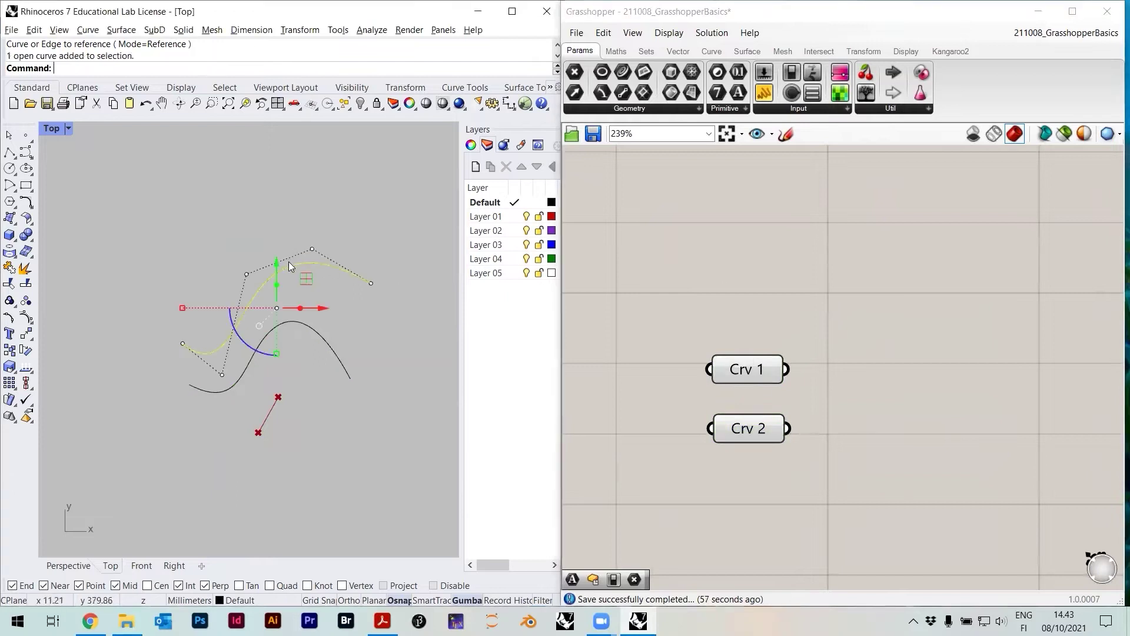
pyautogui.moveTo(277, 272); pyautogui.dragTo(278, 246)
pyautogui.click(338, 232)
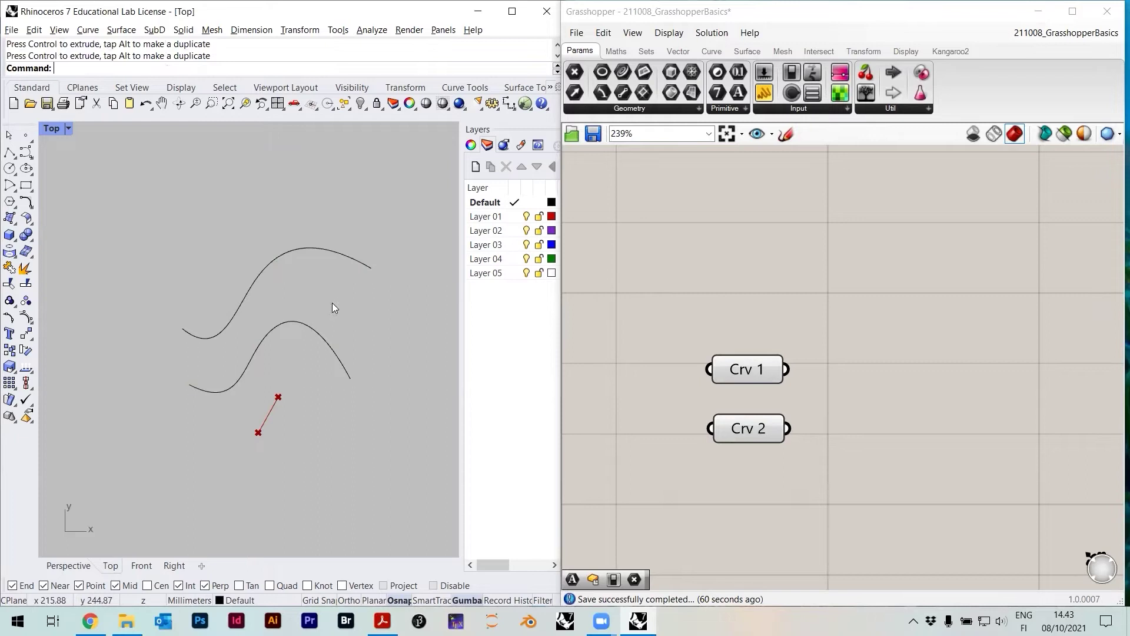
# Space Crv 2 slightly farther below Crv 1, and shift both parameters down, away from the point and line components
pyautogui.moveTo(705, 352); pyautogui.dragTo(788, 480)
pyautogui.click(814, 361)
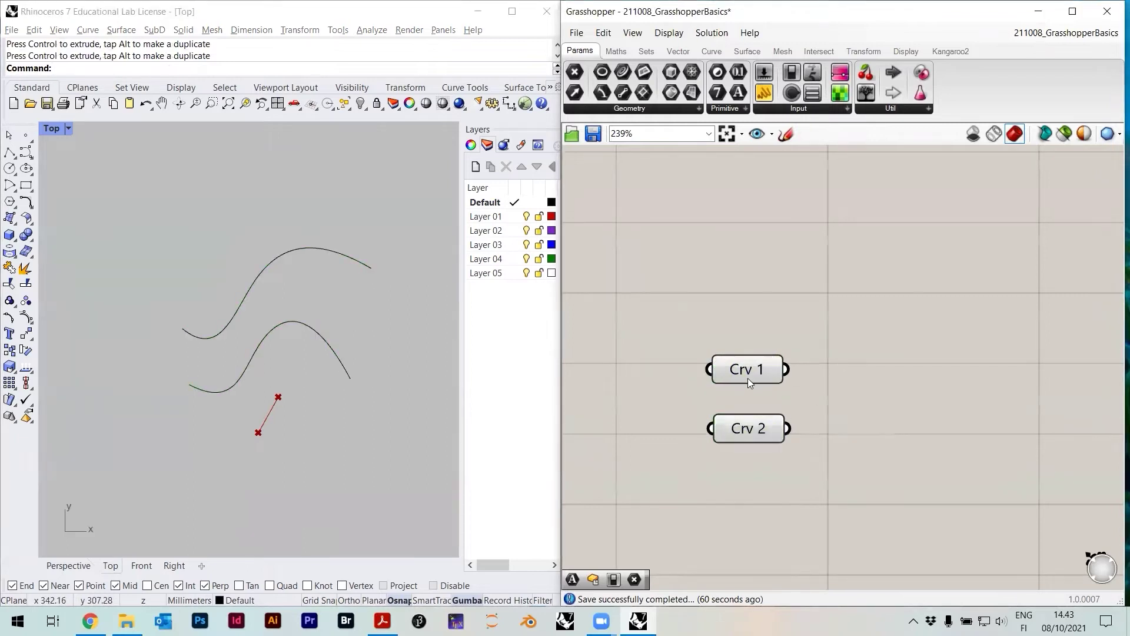
pyautogui.moveTo(878, 397); pyautogui.dragTo(850, 392, button='right')
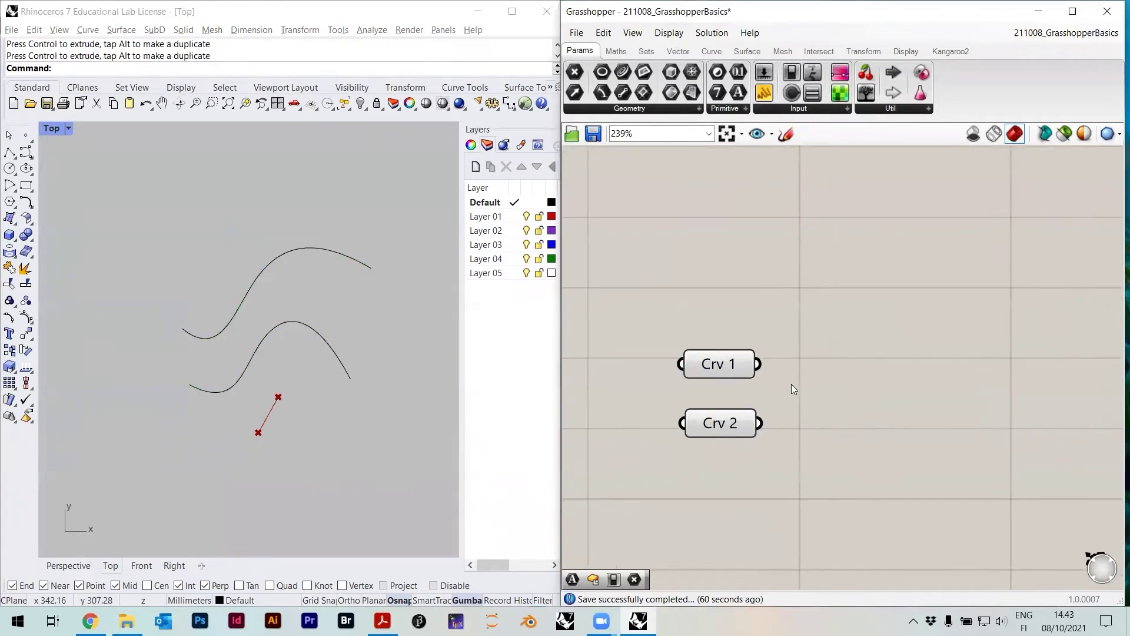
pyautogui.scroll(-1, 890, 393)
pyautogui.moveTo(751, 417); pyautogui.dragTo(750, 436)
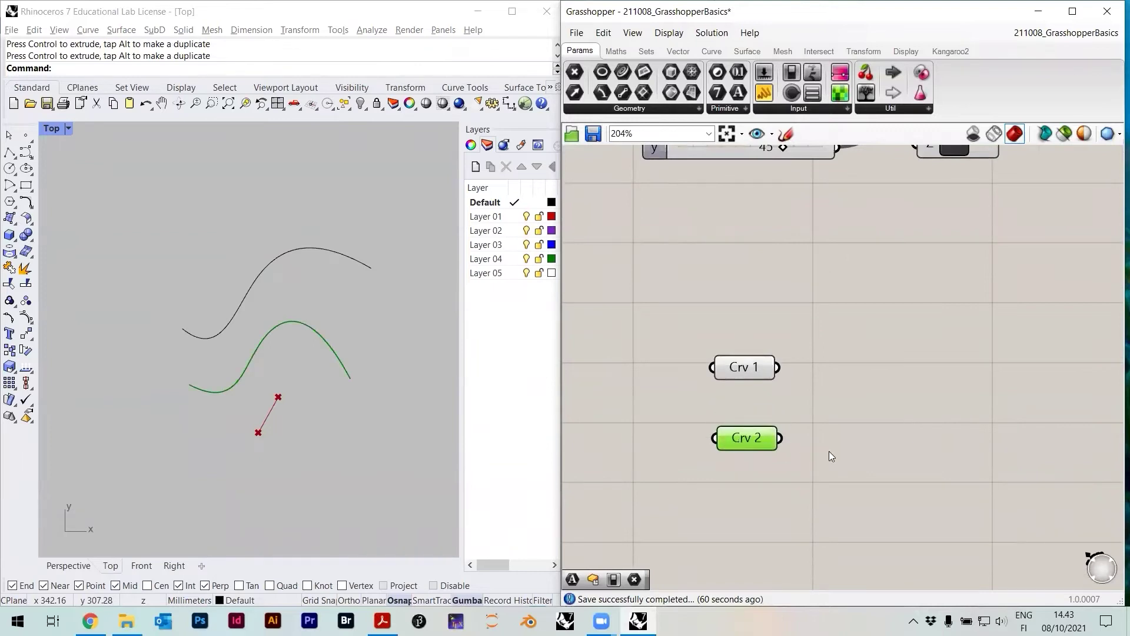
pyautogui.scroll(-4, 829, 451)
pyautogui.moveTo(829, 451); pyautogui.dragTo(782, 393)
pyautogui.moveTo(793, 431); pyautogui.dragTo(793, 466)
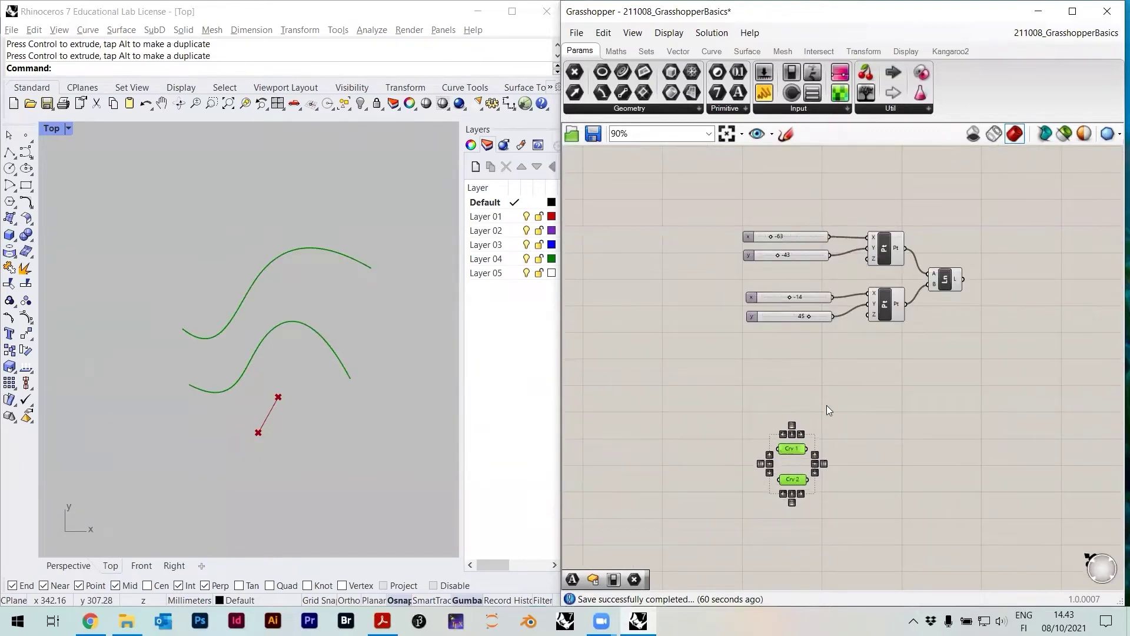
pyautogui.click(824, 466)
# Add a Divide Curve component to the canvas near the Crv 1 and Crv 2 parameters
pyautogui.scroll(1, 824, 466)
pyautogui.scroll(3, 830, 466)
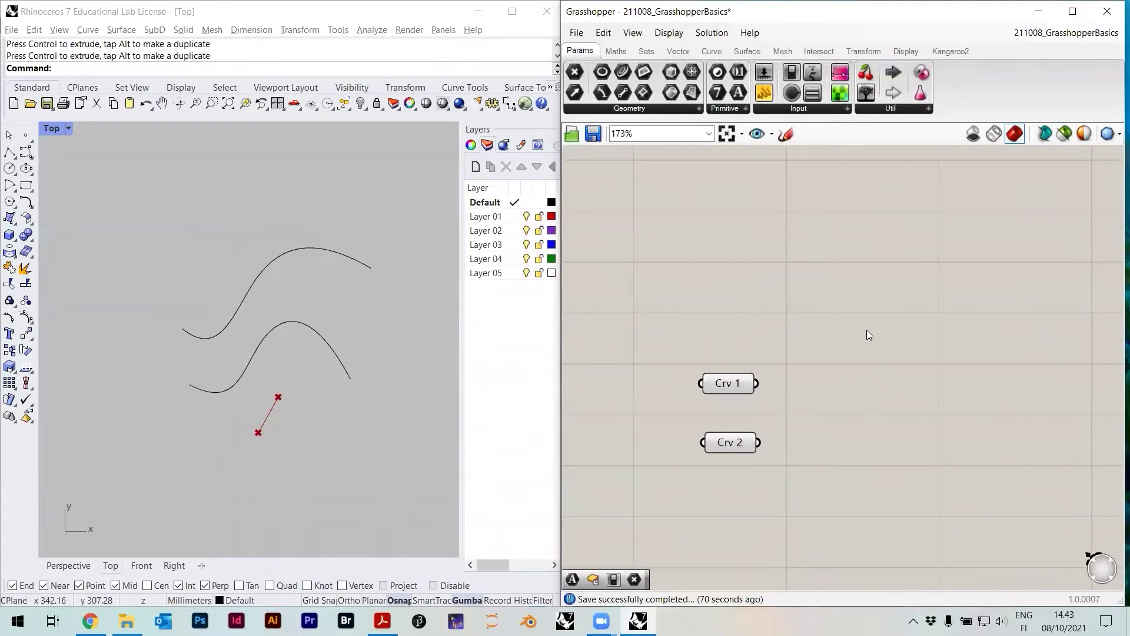
pyautogui.doubleClick(848, 279)
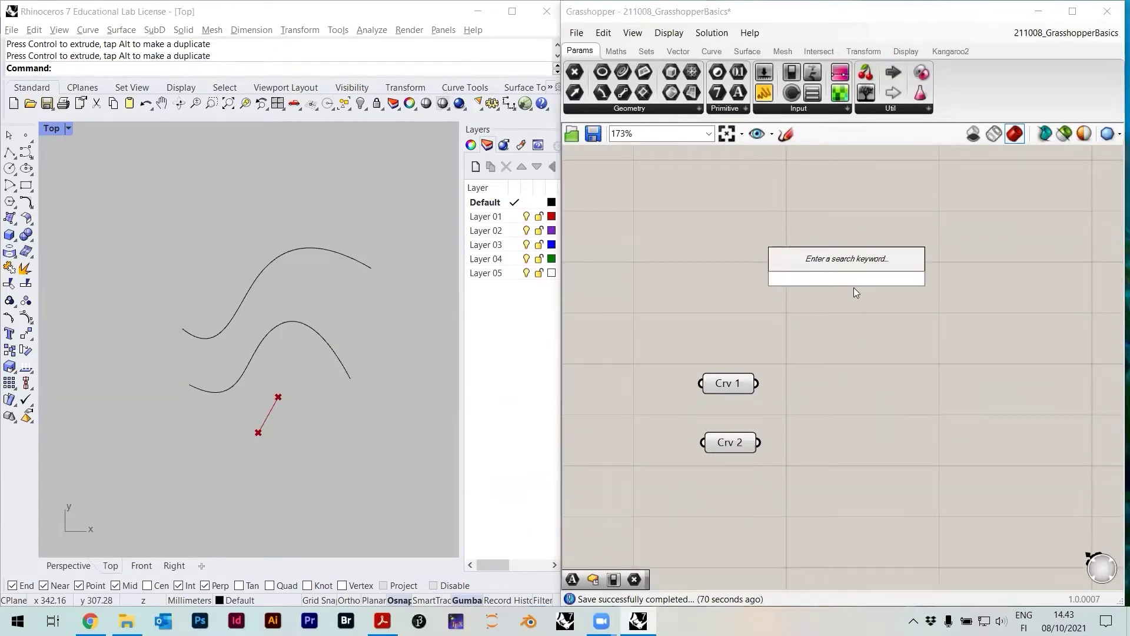
pyautogui.write('divide')
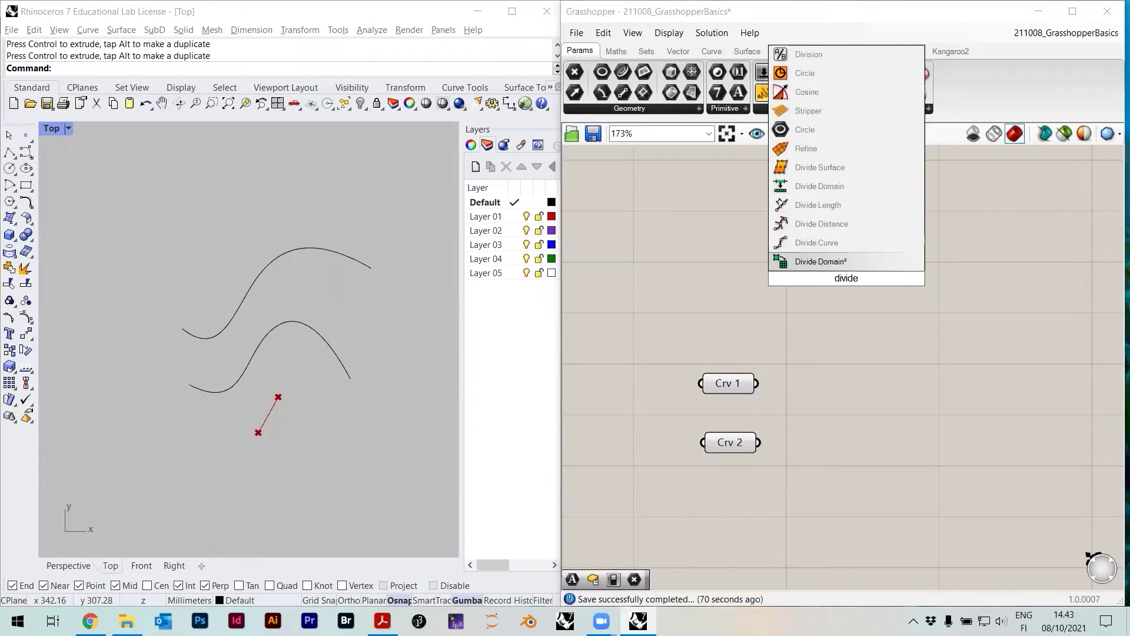
pyautogui.click(825, 244)
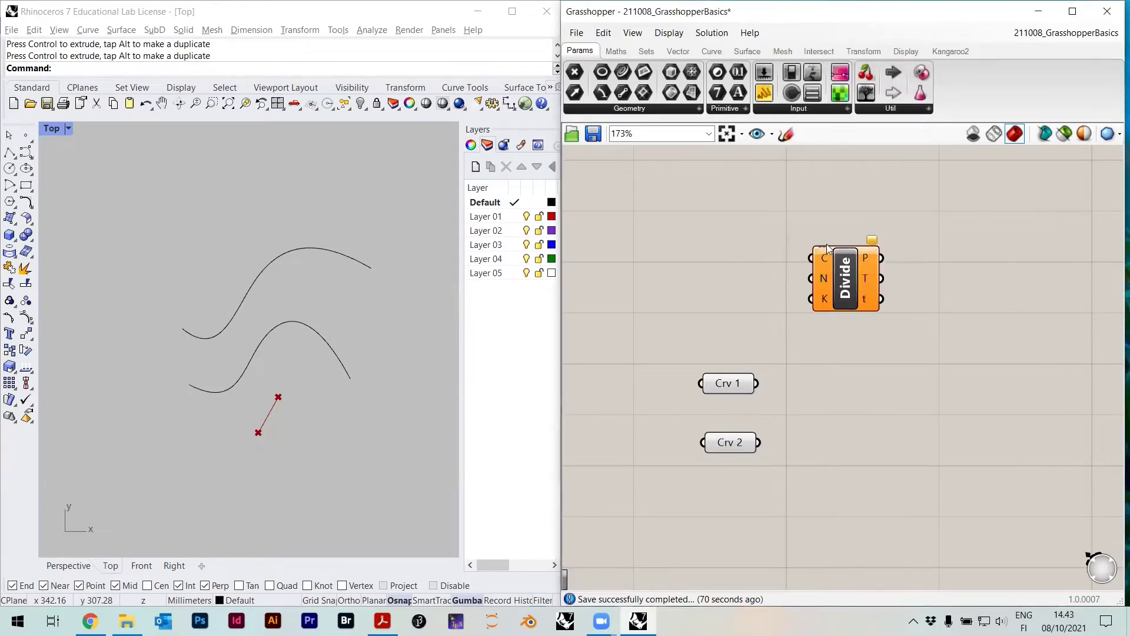
pyautogui.click(712, 51)
pyautogui.click(719, 110)
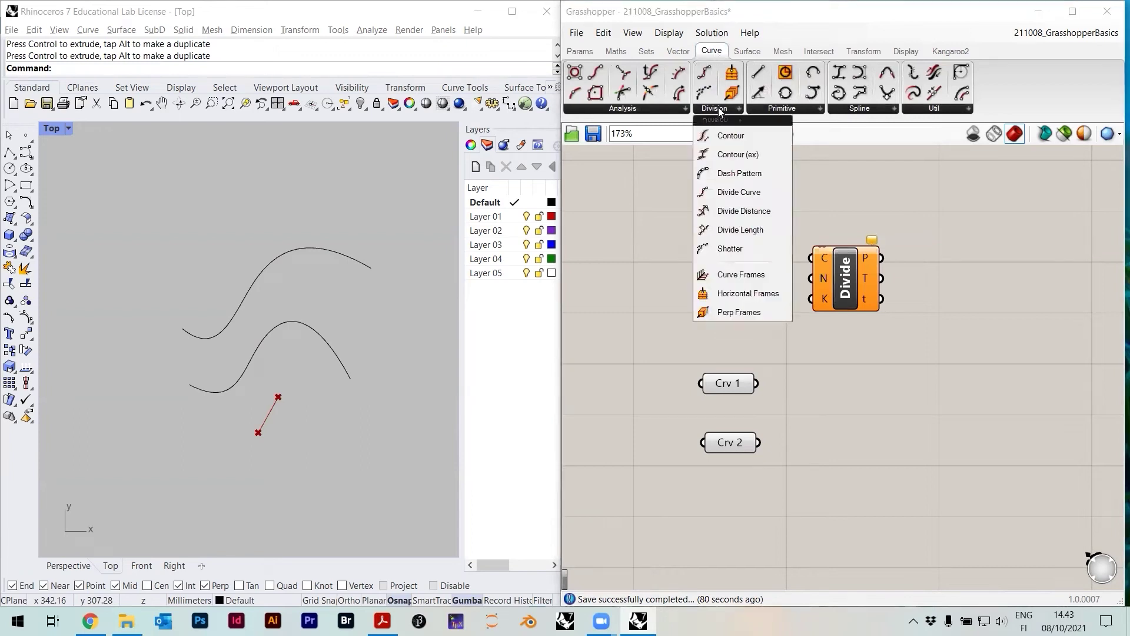
# Duplicate the Divide Curve component and arrange the two one above the other beside the curve parameters
pyautogui.moveTo(856, 280); pyautogui.dragTo(863, 488)
pyautogui.hotkey('ctrl', 'c')
pyautogui.hotkey('ctrl', 'v')
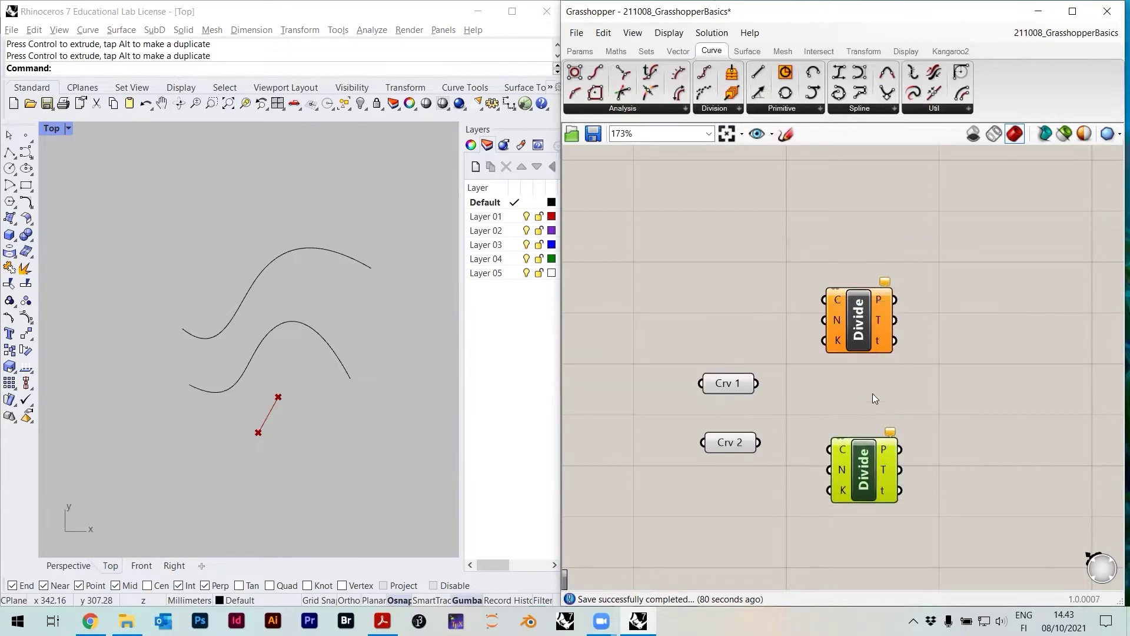
pyautogui.click(861, 328)
# Connect Crv 1 to the upper Divide component's curve input and Crv 2 to the lower one's
pyautogui.moveTo(757, 383); pyautogui.dragTo(824, 306)
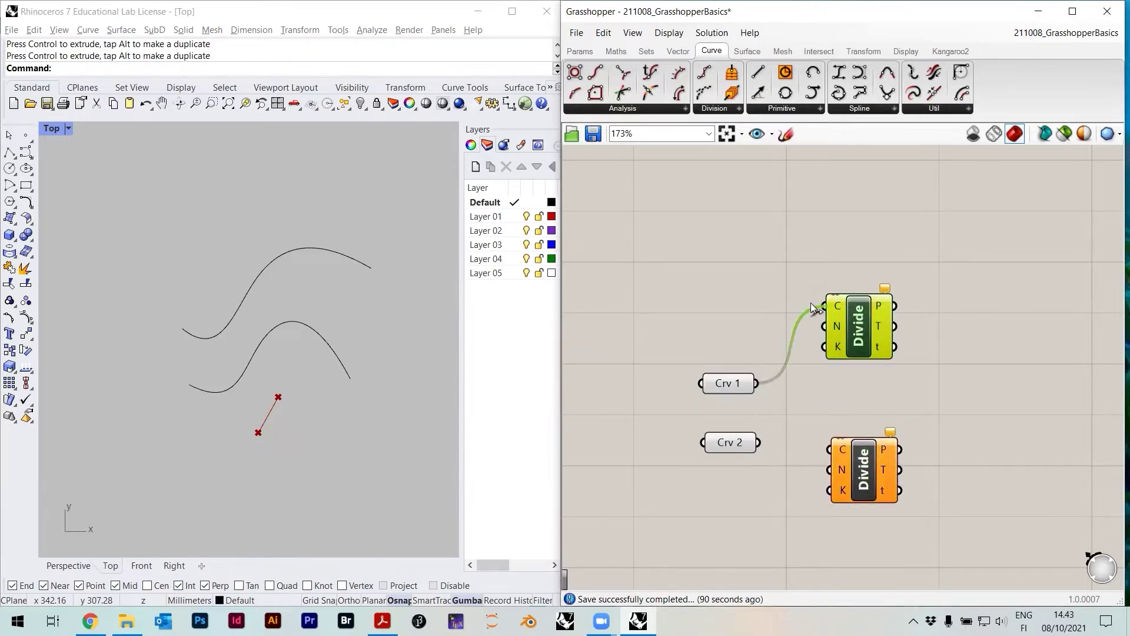
pyautogui.moveTo(759, 442); pyautogui.dragTo(829, 449)
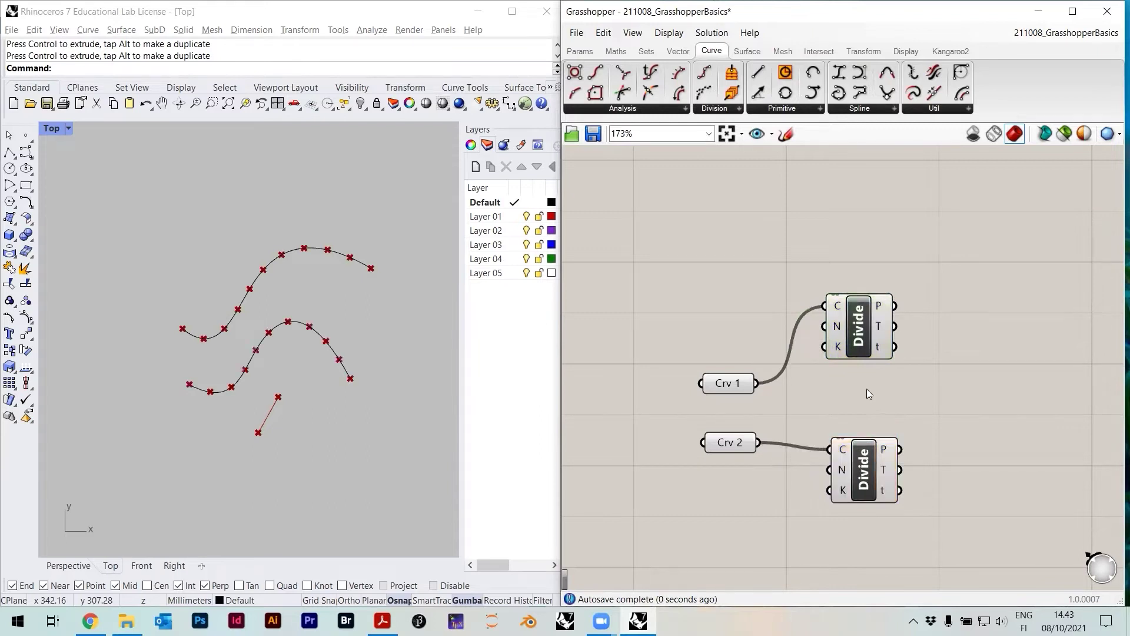
pyautogui.scroll(3, 192, 306)
pyautogui.moveTo(309, 297); pyautogui.dragTo(283, 296, button='right')
# Add a number slider with an initial value of 100, set it to 86 and place it beside the upper Divide component
pyautogui.moveTo(835, 343); pyautogui.dragTo(892, 351, button='right')
pyautogui.scroll(-1, 870, 352)
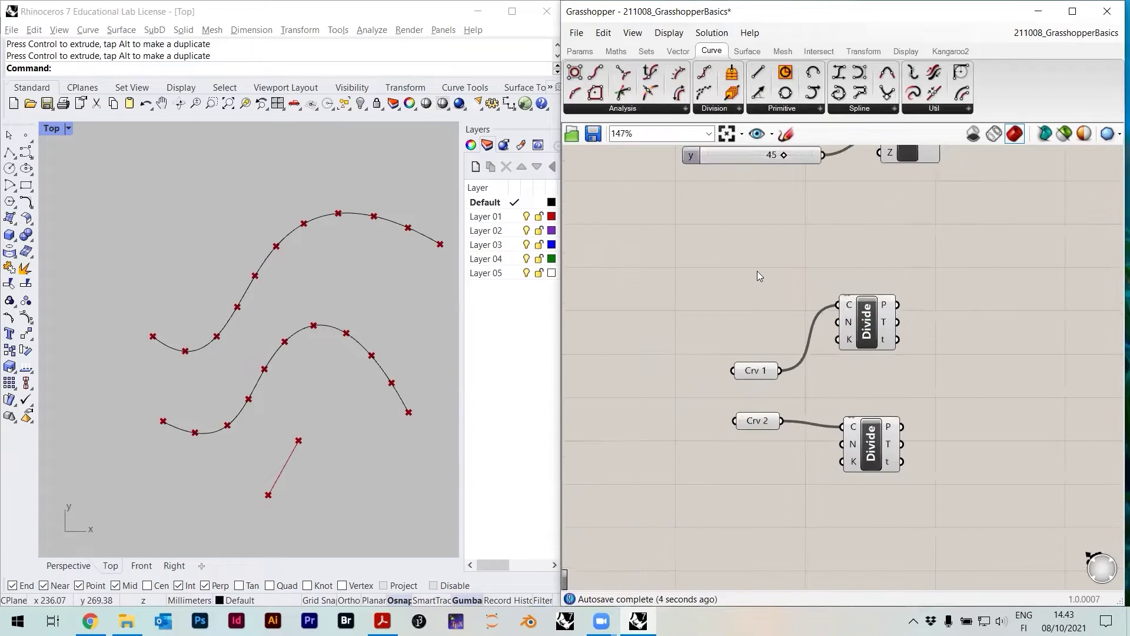
pyautogui.doubleClick(757, 271)
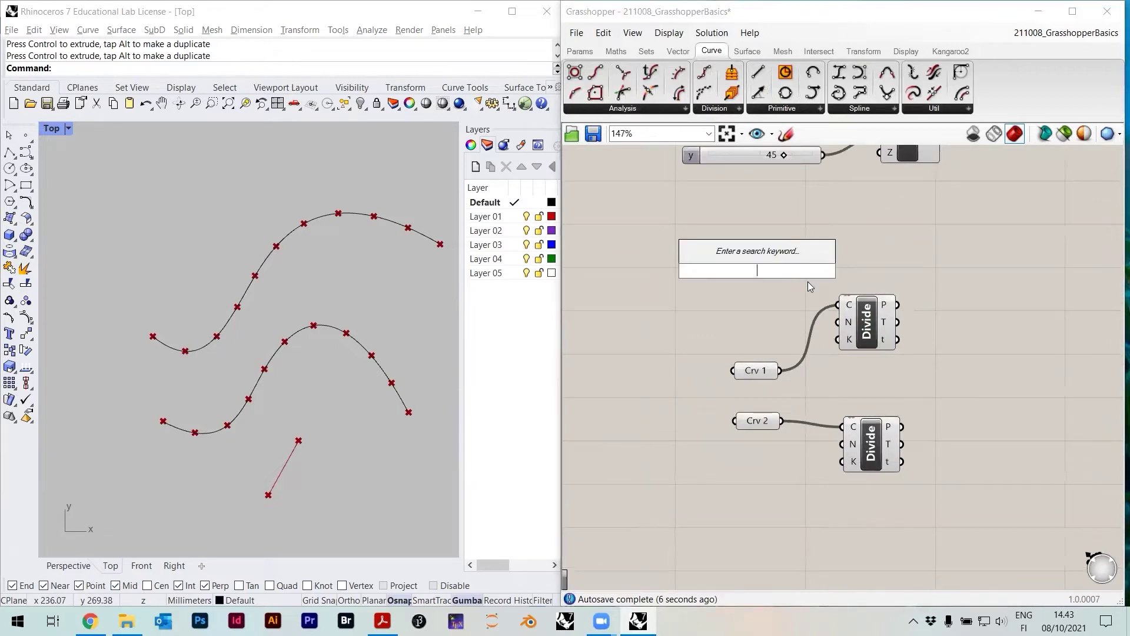
pyautogui.write('10')
pyautogui.press('Return')
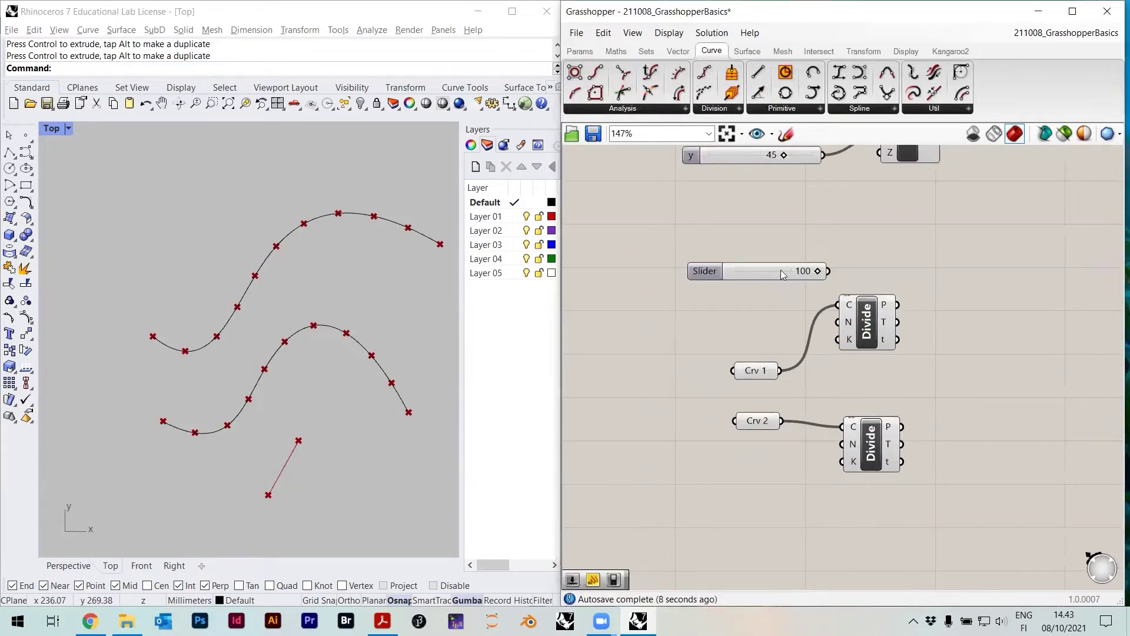
pyautogui.scroll(1, 817, 294)
pyautogui.moveTo(818, 268); pyautogui.dragTo(680, 307)
# Connect the new slider to the Count (N) inputs of both Divide components
pyautogui.moveTo(774, 306); pyautogui.dragTo(843, 328)
pyautogui.scroll(4, 857, 329)
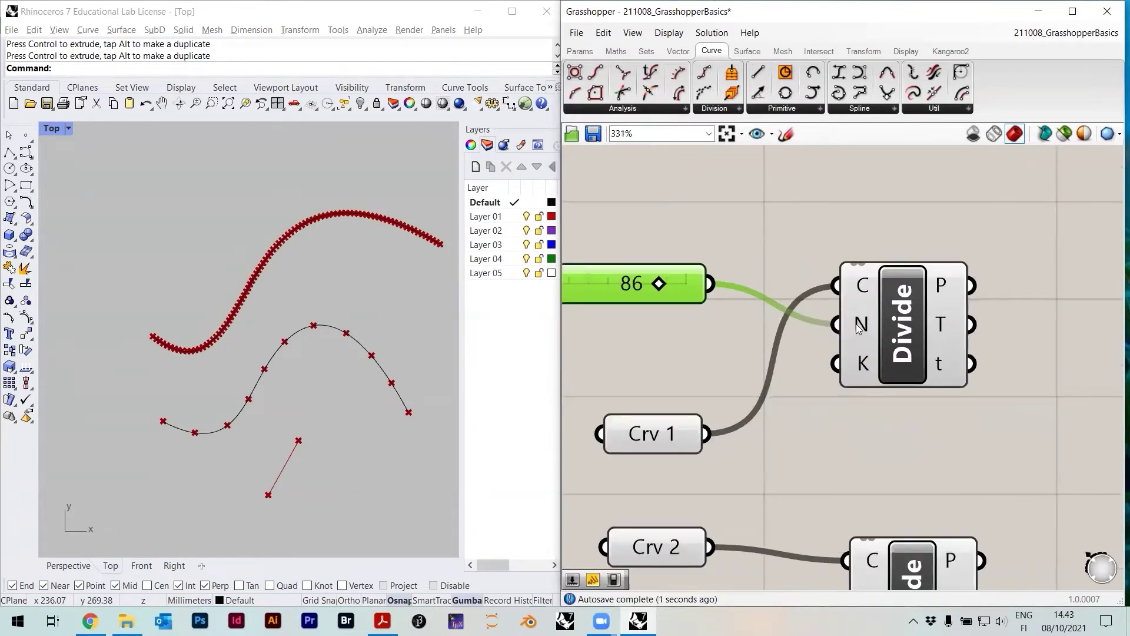
pyautogui.moveTo(857, 328)
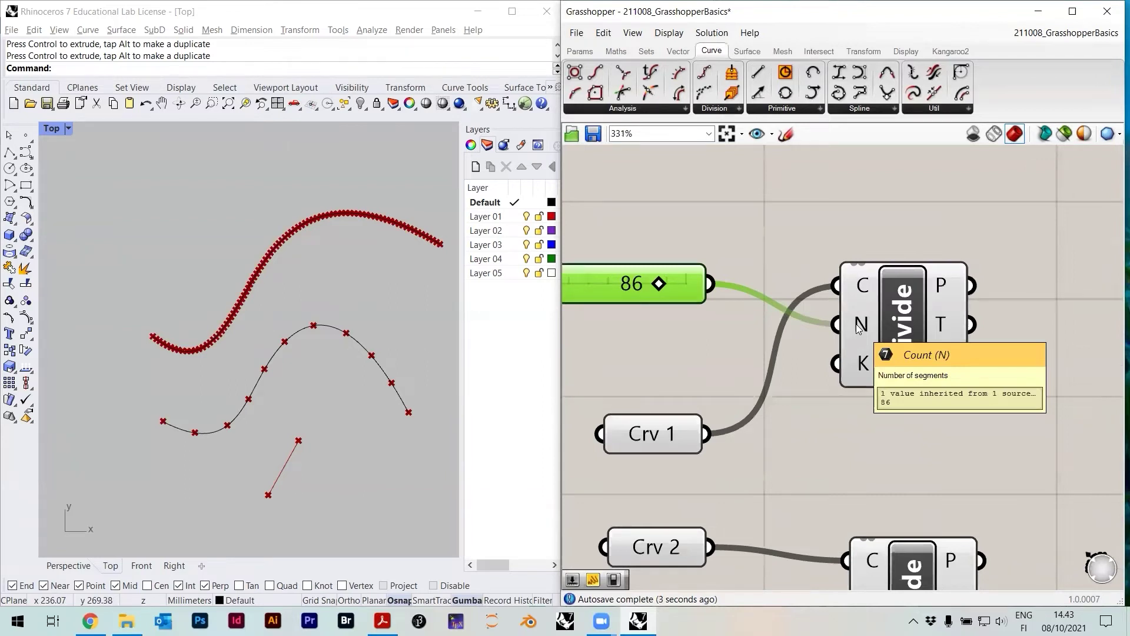
pyautogui.scroll(-2, 856, 324)
pyautogui.moveTo(762, 308); pyautogui.dragTo(849, 524)
pyautogui.click(895, 428)
pyautogui.scroll(-2, 876, 380)
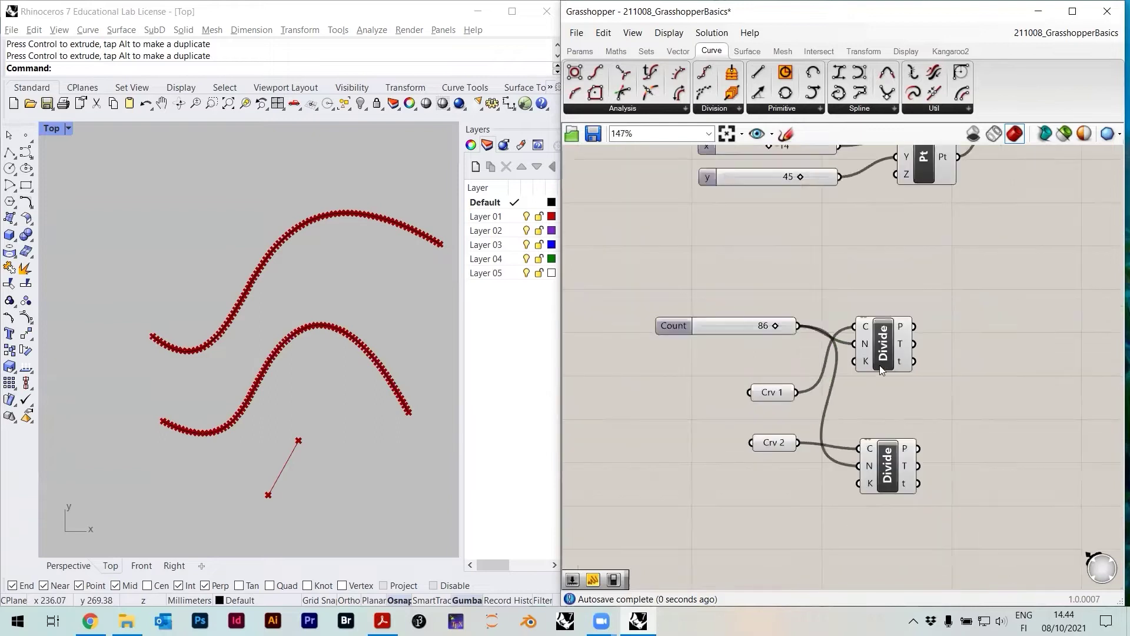
# Move the Divide components, the Count slider and Crv 1 closer together into a compact layout
pyautogui.click(883, 368)
pyautogui.moveTo(886, 448); pyautogui.dragTo(886, 438)
pyautogui.moveTo(723, 332); pyautogui.dragTo(725, 356)
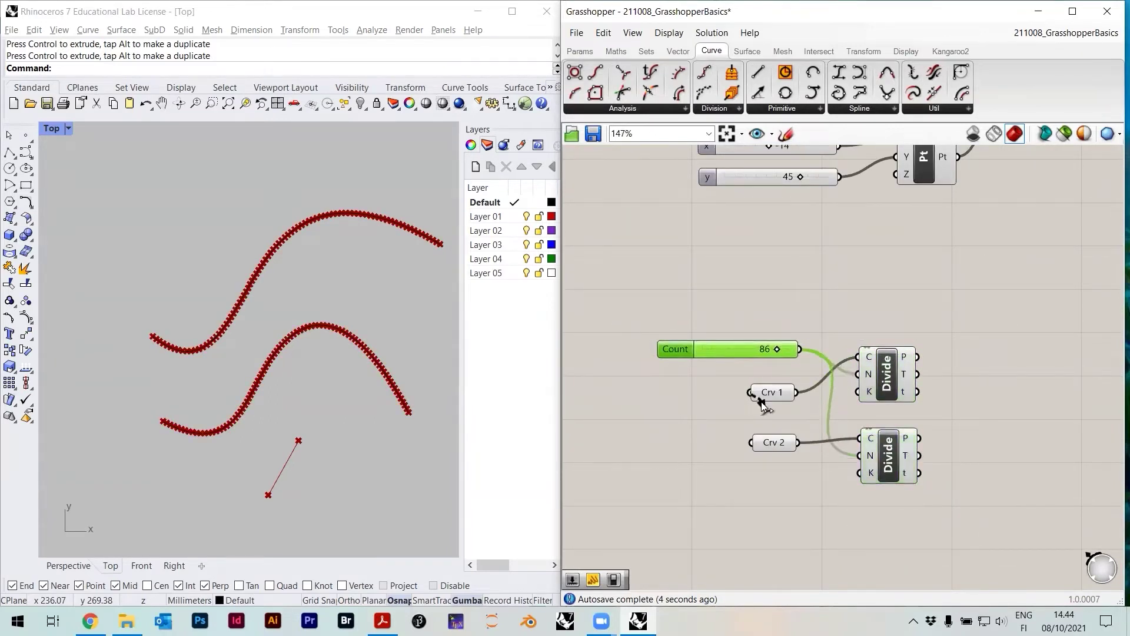
pyautogui.moveTo(776, 399); pyautogui.dragTo(777, 414)
pyautogui.moveTo(749, 352); pyautogui.dragTo(750, 367)
# Set the Count slider to 15 to reduce the number of segments on both curves
pyautogui.scroll(2, 752, 368)
pyautogui.moveTo(759, 373); pyautogui.dragTo(797, 335, button='right')
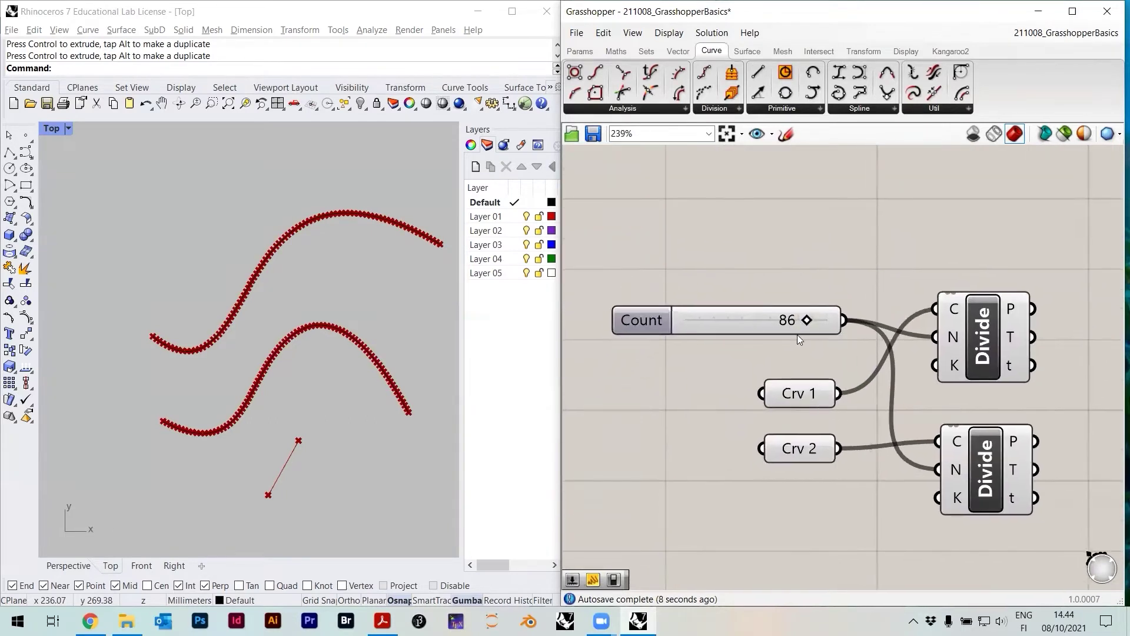
pyautogui.moveTo(815, 326); pyautogui.dragTo(736, 334)
pyautogui.scroll(3, 312, 335)
pyautogui.scroll(-1, 303, 336)
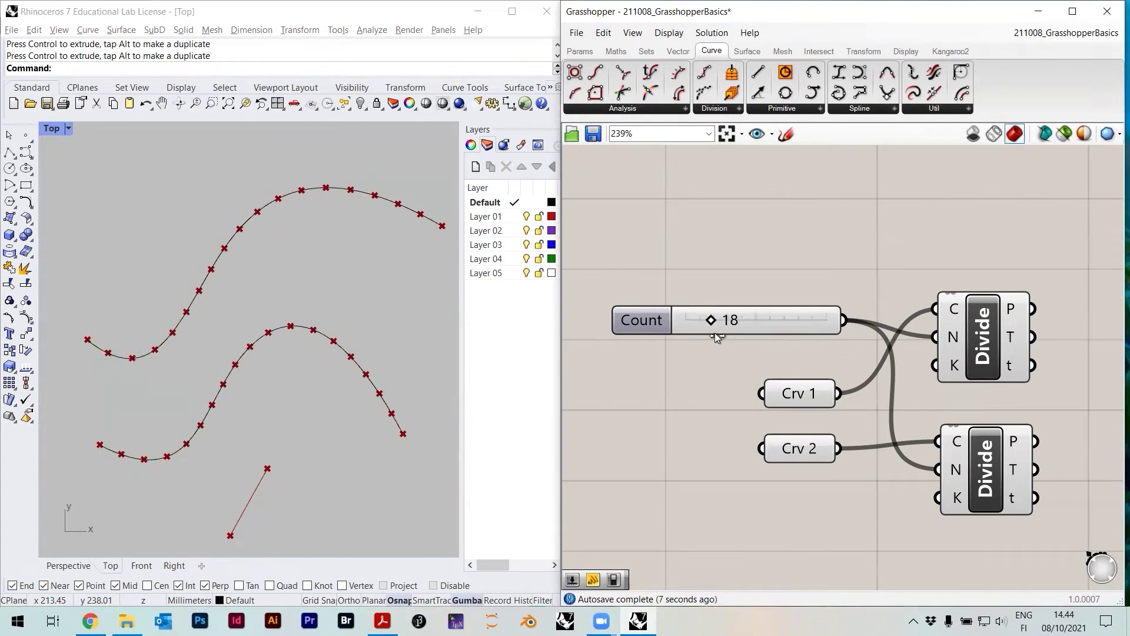
pyautogui.moveTo(709, 334)
pyautogui.mouseDown()
pyautogui.moveTo(732, 332)
pyautogui.moveTo(699, 330)
pyautogui.moveTo(711, 330)
pyautogui.mouseUp()
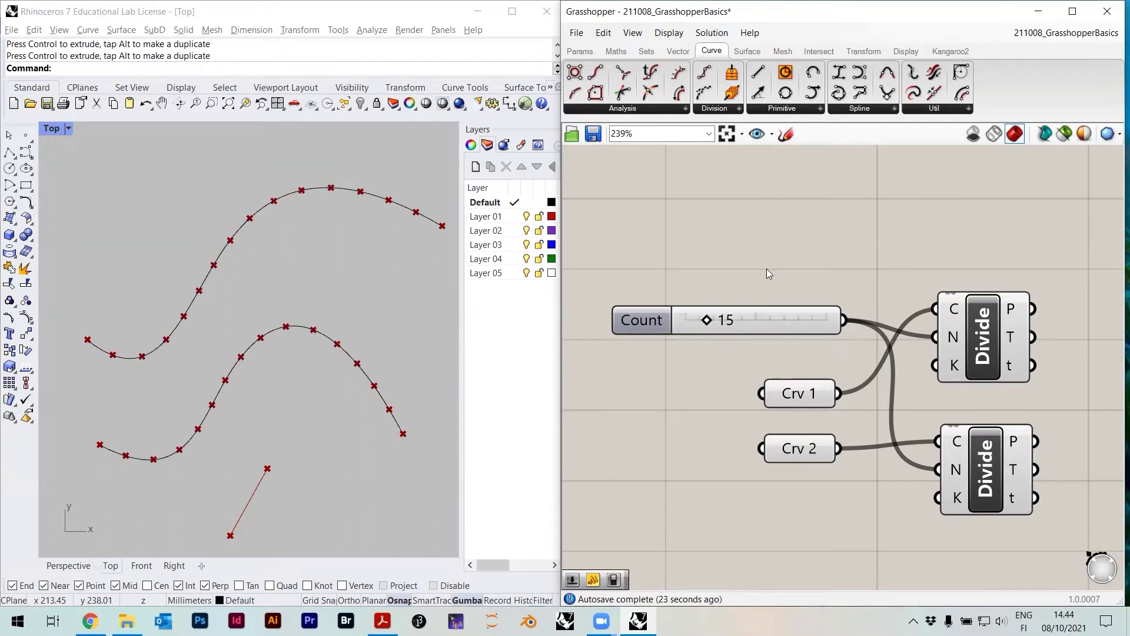
# Examine the division points along both Rhino curves and the component layout on the canvas
pyautogui.scroll(-3, 767, 268)
pyautogui.moveTo(880, 253); pyautogui.dragTo(874, 266, button='right')
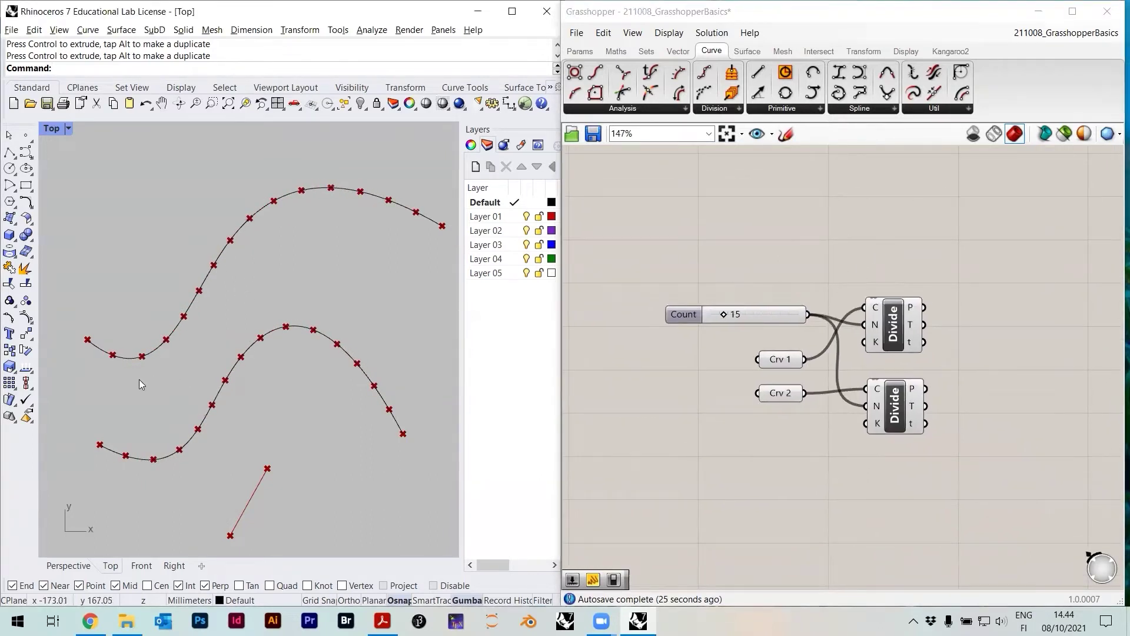
pyautogui.scroll(2, 84, 349)
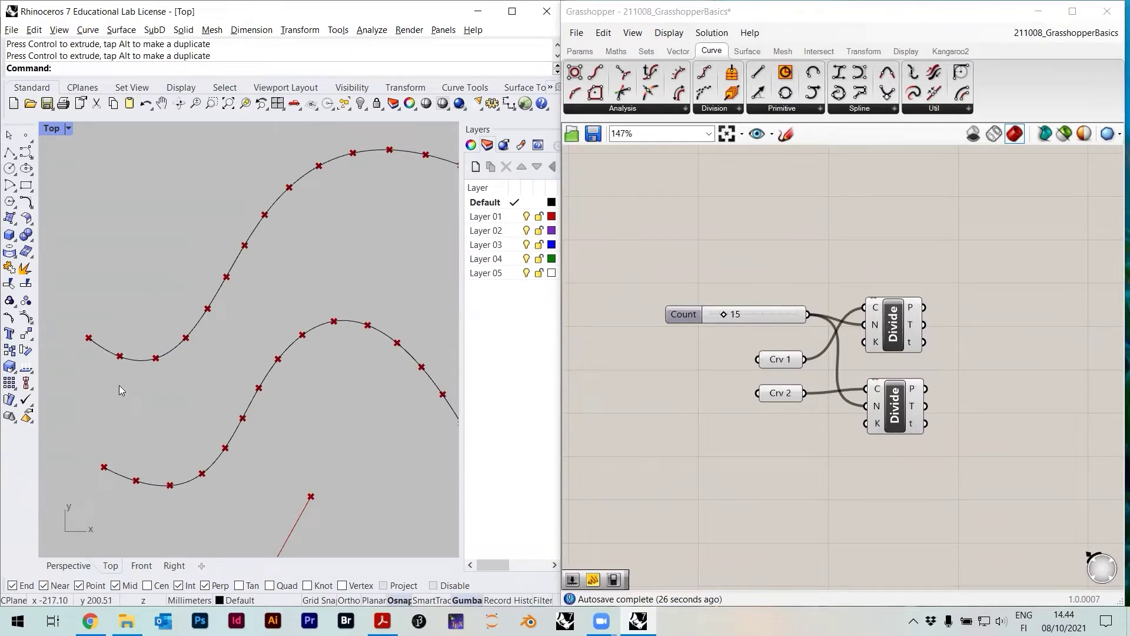
pyautogui.scroll(-3, 187, 331)
pyautogui.scroll(2, 187, 342)
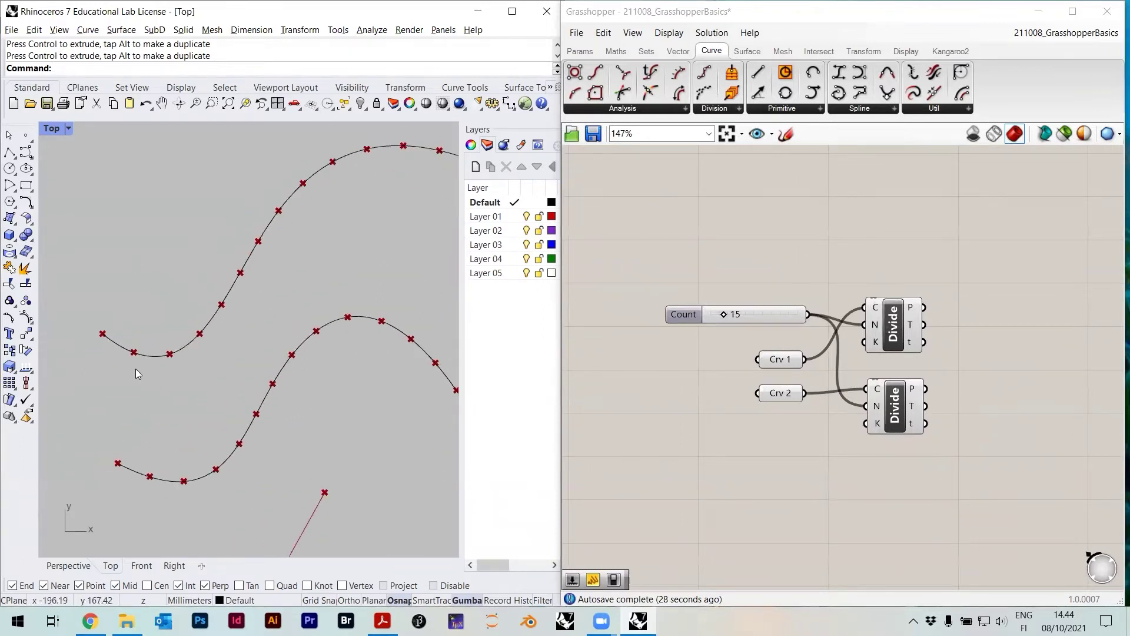
pyautogui.moveTo(327, 281); pyautogui.dragTo(156, 334, button='right')
pyautogui.scroll(-2, 156, 327)
pyautogui.moveTo(785, 278); pyautogui.dragTo(760, 409, button='right')
pyautogui.scroll(-2, 786, 352)
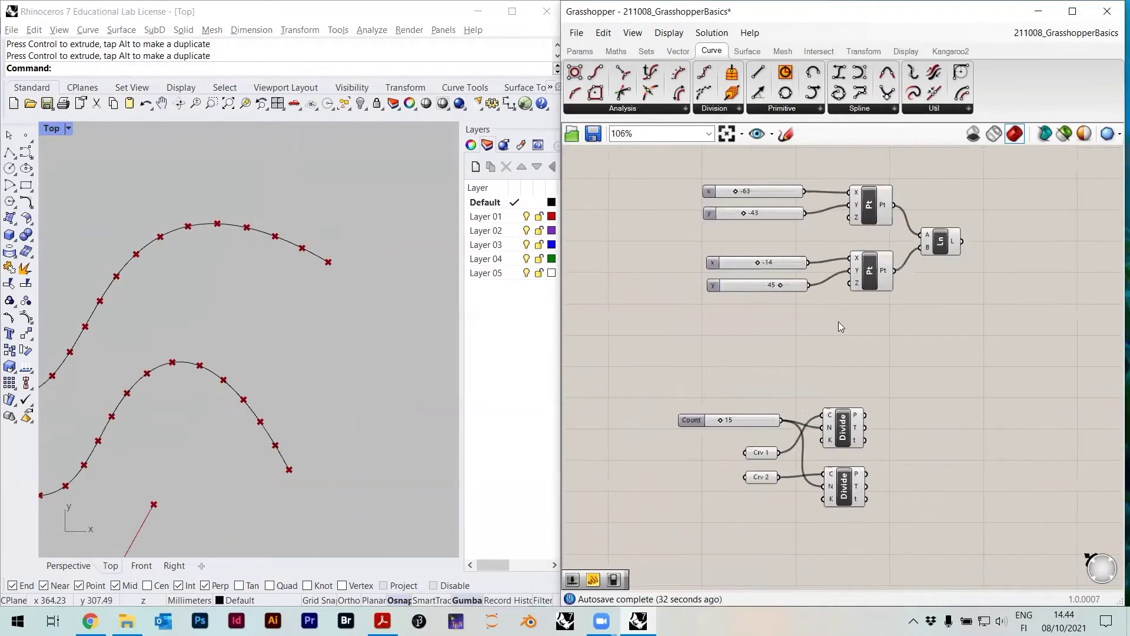
# Add a Line component beside the two Divide components
pyautogui.scroll(2, 909, 259)
pyautogui.click(947, 235)
pyautogui.click(942, 280)
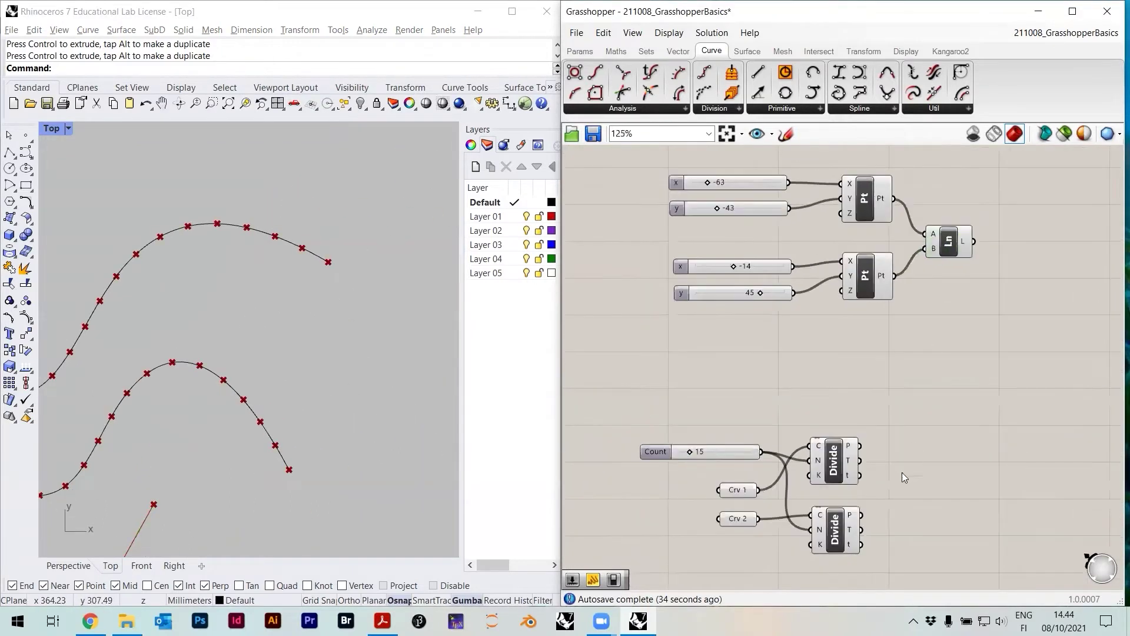
pyautogui.scroll(-1, 933, 441)
pyautogui.doubleClick(933, 442)
pyautogui.write('line')
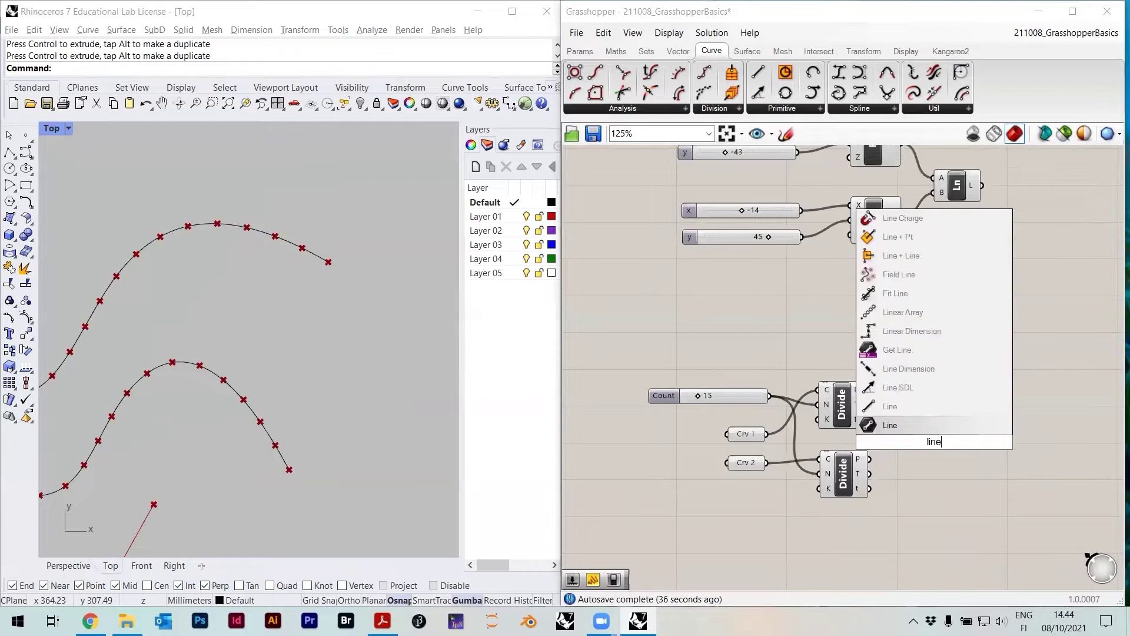
pyautogui.click(923, 429)
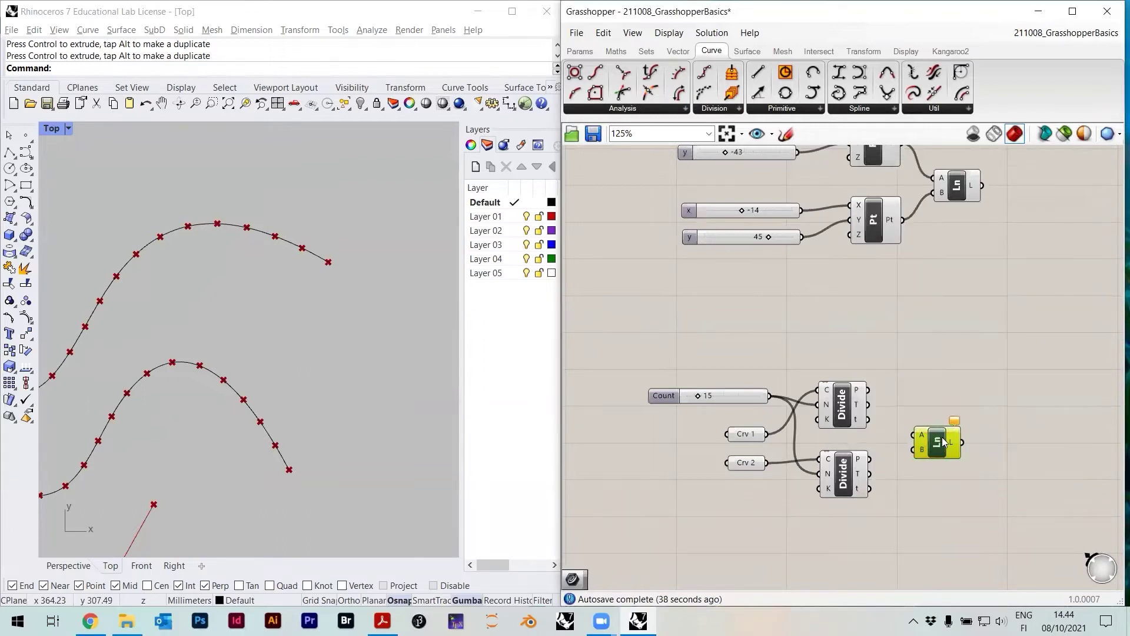
# Move the Line component aside and add a Panel showing the upper Divide component's P output
pyautogui.scroll(1, 937, 428)
pyautogui.moveTo(942, 441); pyautogui.dragTo(1083, 444)
pyautogui.click(930, 421)
pyautogui.doubleClick(925, 421)
pyautogui.write('pane')
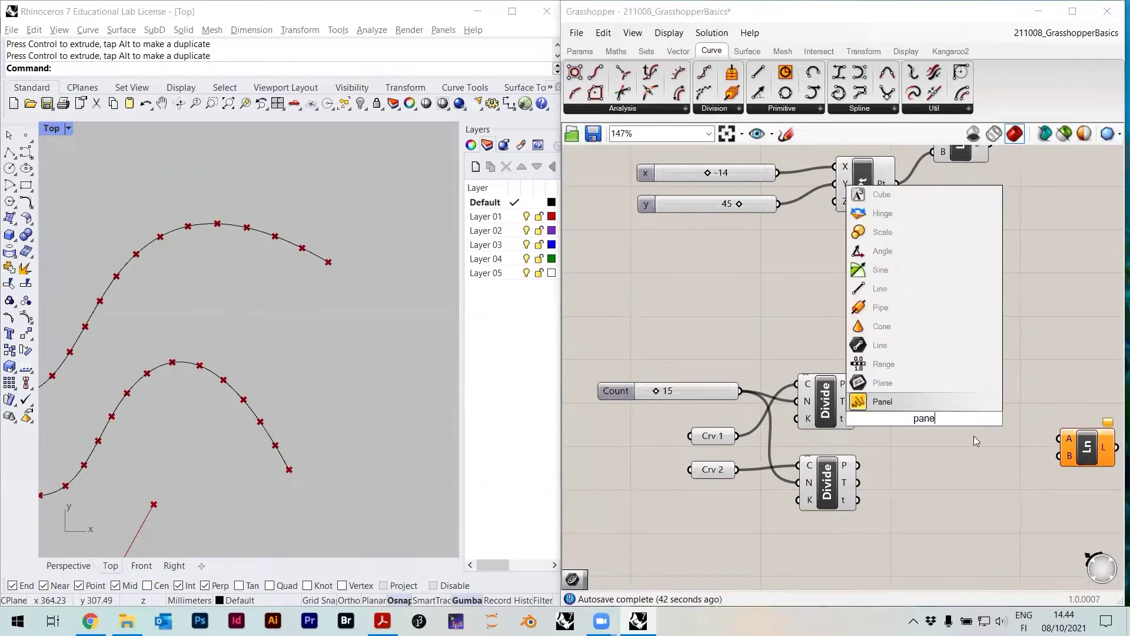
pyautogui.click(898, 405)
pyautogui.moveTo(929, 388); pyautogui.dragTo(972, 314)
pyautogui.moveTo(858, 384); pyautogui.dragTo(892, 338)
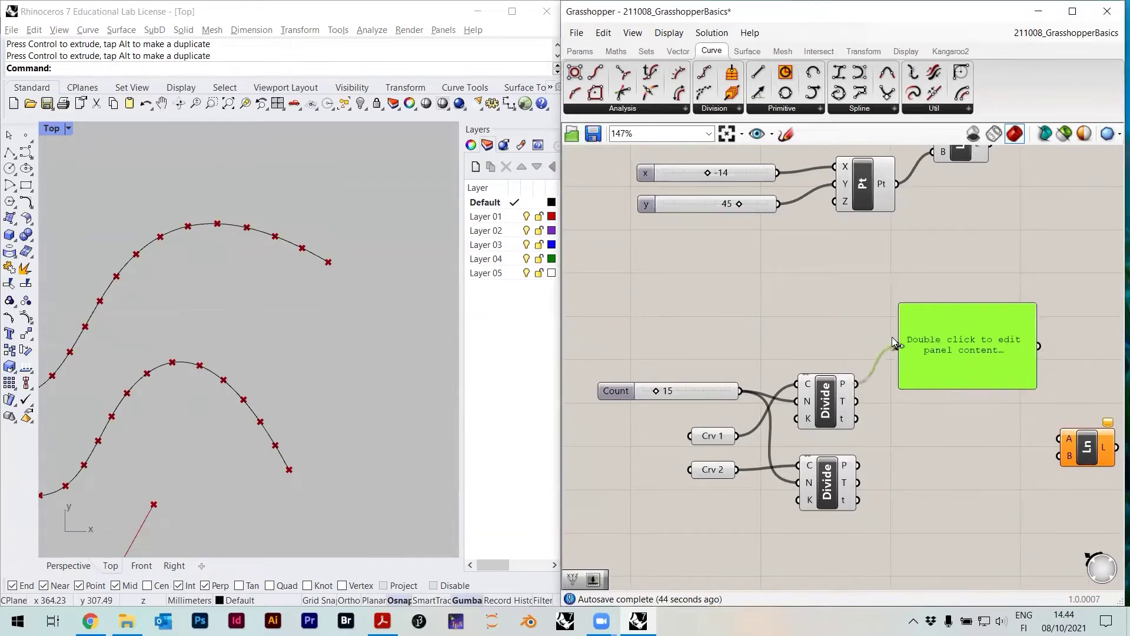
pyautogui.scroll(-2, 733, 342)
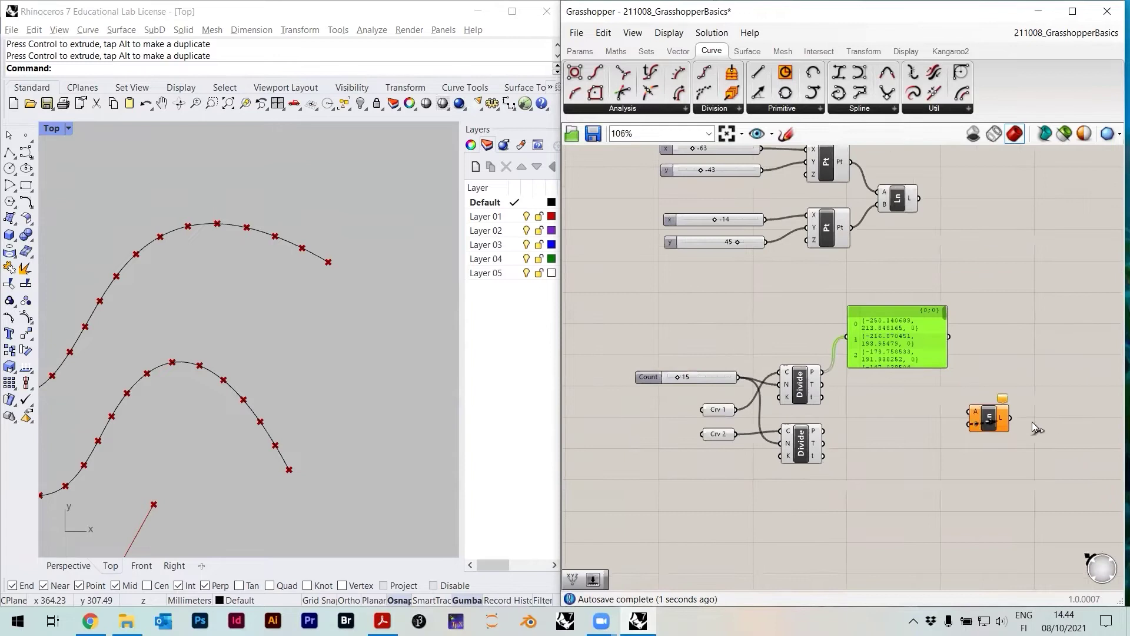
# Move the Line component farther away and enlarge the panel to show more of the point list
pyautogui.moveTo(1000, 422); pyautogui.dragTo(1051, 435)
pyautogui.click(908, 418)
pyautogui.scroll(1, 876, 346)
pyautogui.moveTo(883, 345); pyautogui.dragTo(887, 469)
pyautogui.scroll(4, 842, 403)
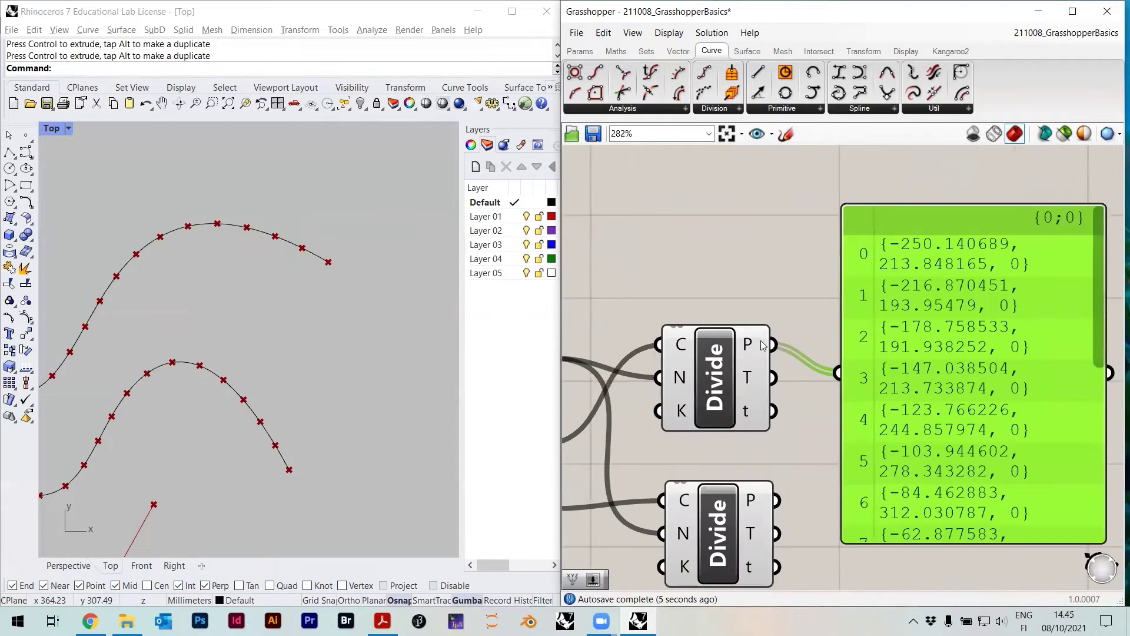
# Examine the upper Divide component's outputs alongside the point coordinates listed in the panel
pyautogui.click(720, 345)
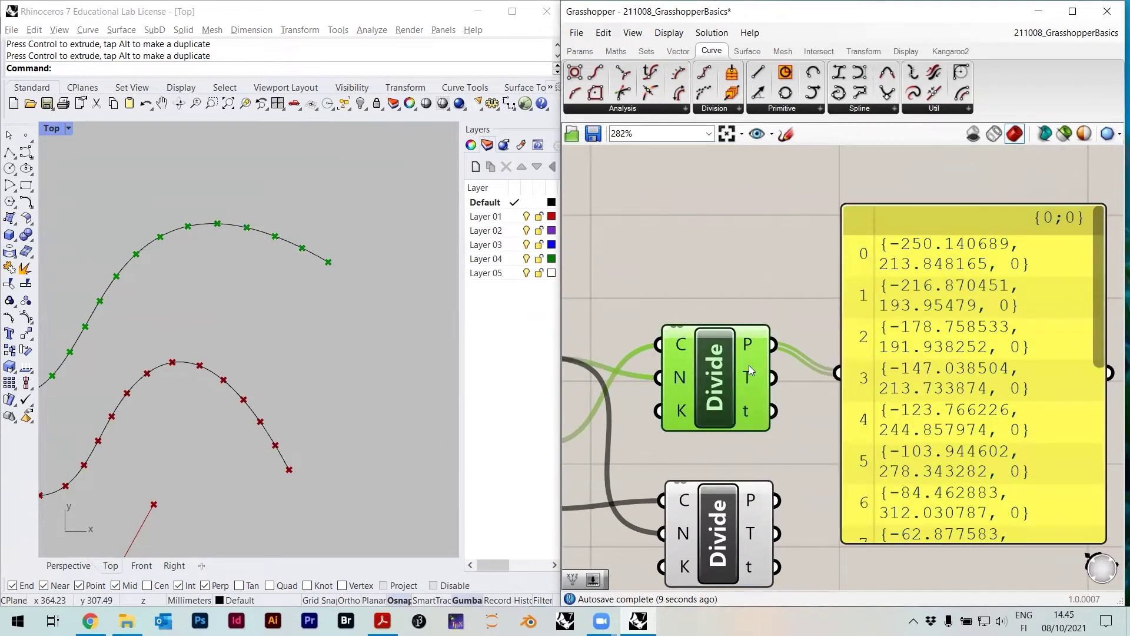
pyautogui.moveTo(751, 377)
pyautogui.moveTo(748, 343)
pyautogui.click(747, 284)
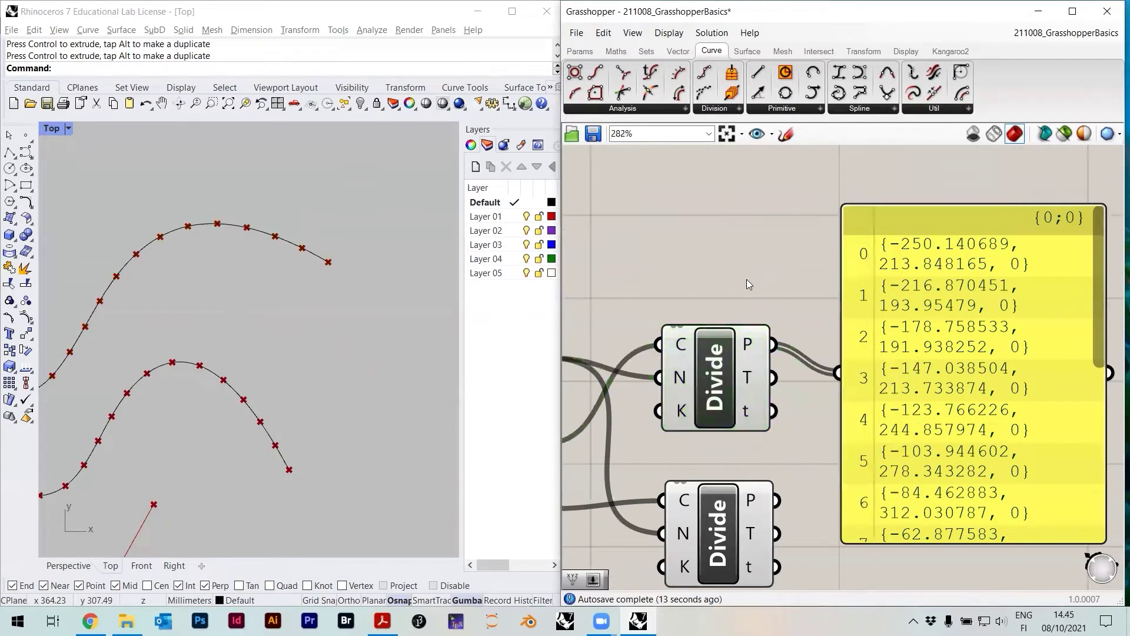
pyautogui.scroll(-2, 747, 298)
# Duplicate the panel, place the copy beside the original and feed it from the lower Divide component's P output
pyautogui.click(880, 338)
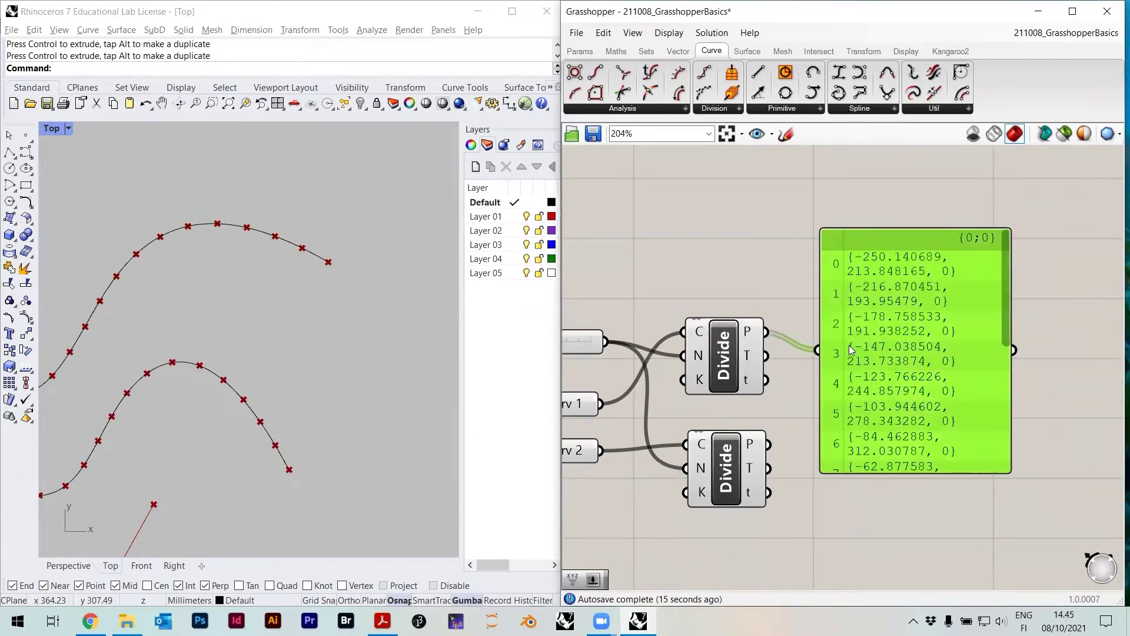
pyautogui.scroll(-1, 880, 339)
pyautogui.hotkey('ctrl', 'c')
pyautogui.hotkey('ctrl', 'v')
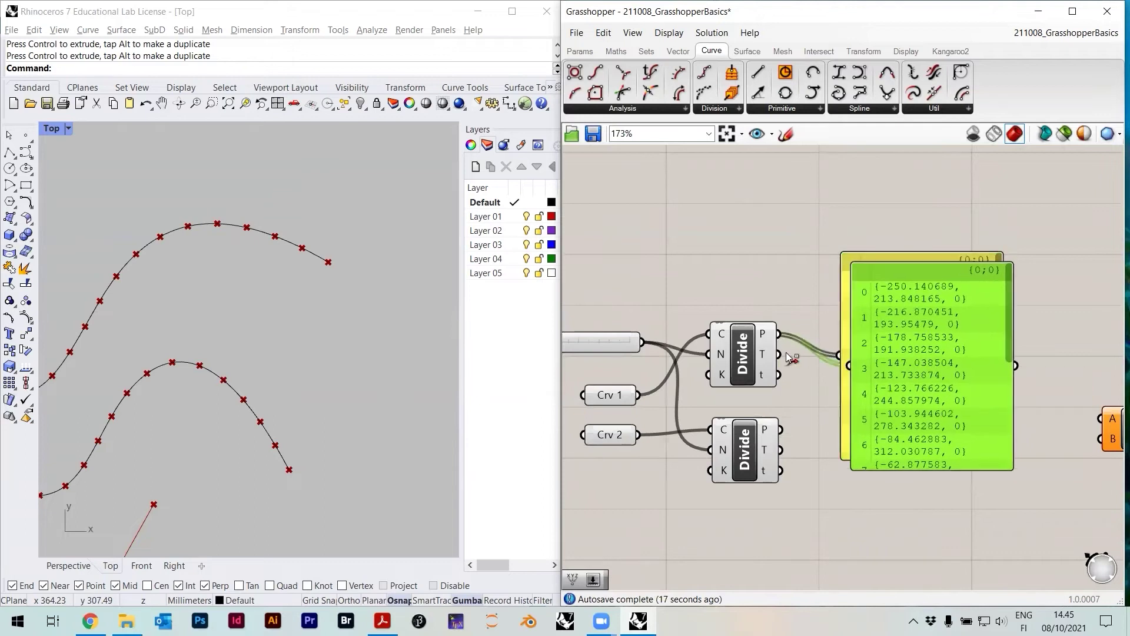
pyautogui.scroll(-4, 789, 353)
pyautogui.scroll(1, 880, 355)
pyautogui.moveTo(894, 369); pyautogui.dragTo(906, 461)
pyautogui.moveTo(982, 399); pyautogui.dragTo(1069, 442)
pyautogui.moveTo(927, 466); pyautogui.dragTo(984, 465)
pyautogui.moveTo(765, 398); pyautogui.dragTo(924, 456)
pyautogui.moveTo(971, 428); pyautogui.dragTo(971, 324)
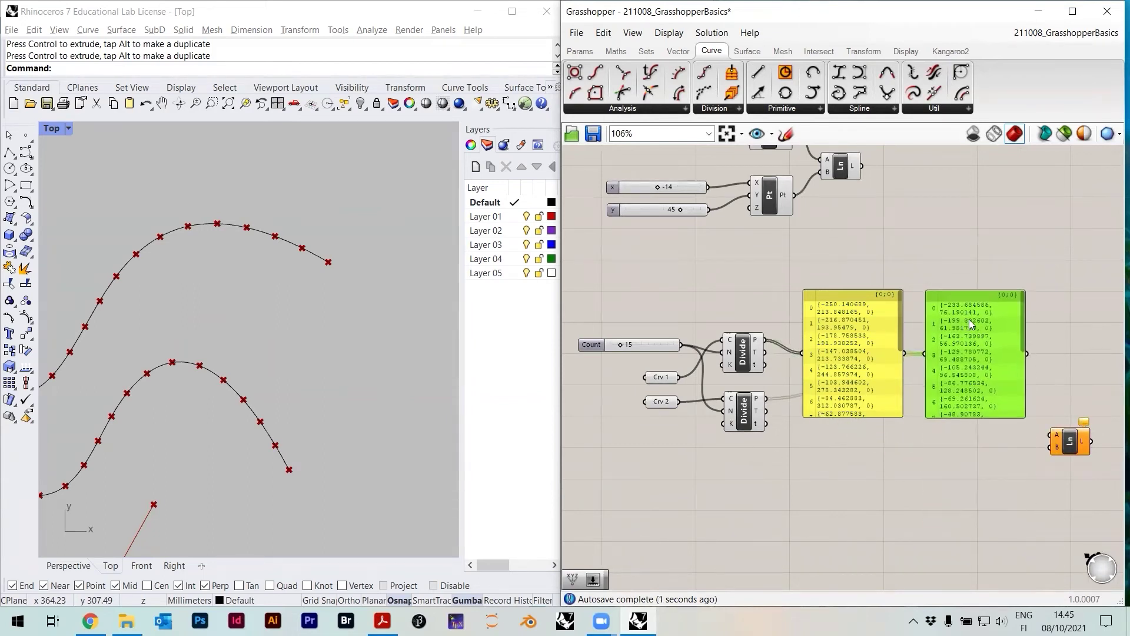
# Extend the height of both point panels so that more list entries fit
pyautogui.scroll(3, 971, 323)
pyautogui.moveTo(1058, 477); pyautogui.dragTo(1047, 562)
pyautogui.moveTo(809, 475); pyautogui.dragTo(814, 554)
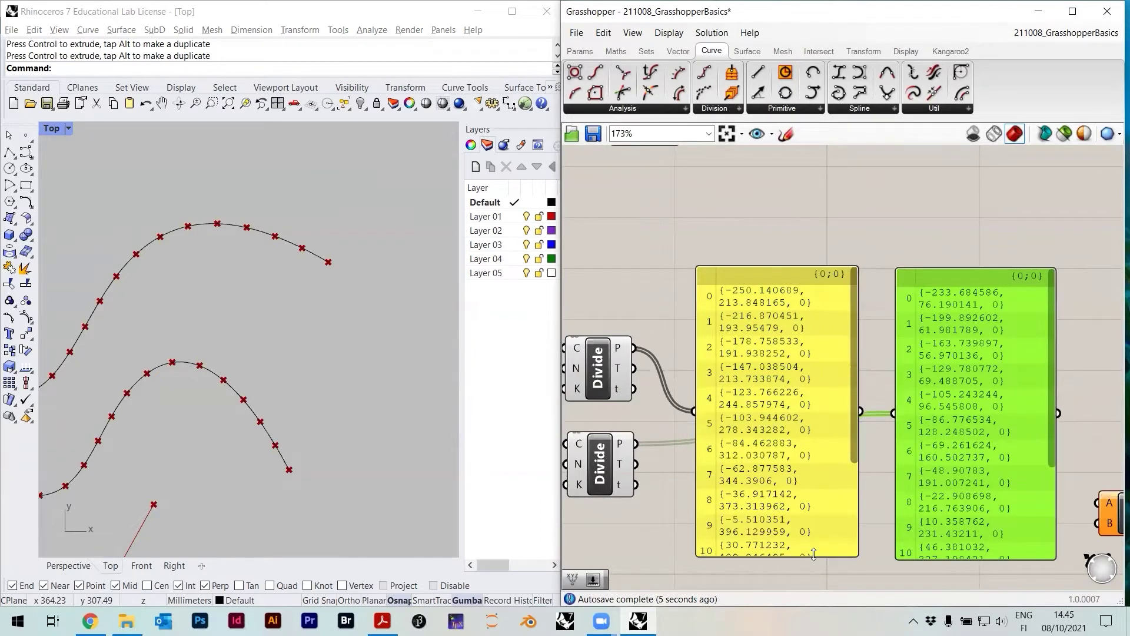
pyautogui.scroll(-1, 801, 344)
pyautogui.moveTo(810, 398); pyautogui.dragTo(830, 337, button='right')
pyautogui.click(880, 213)
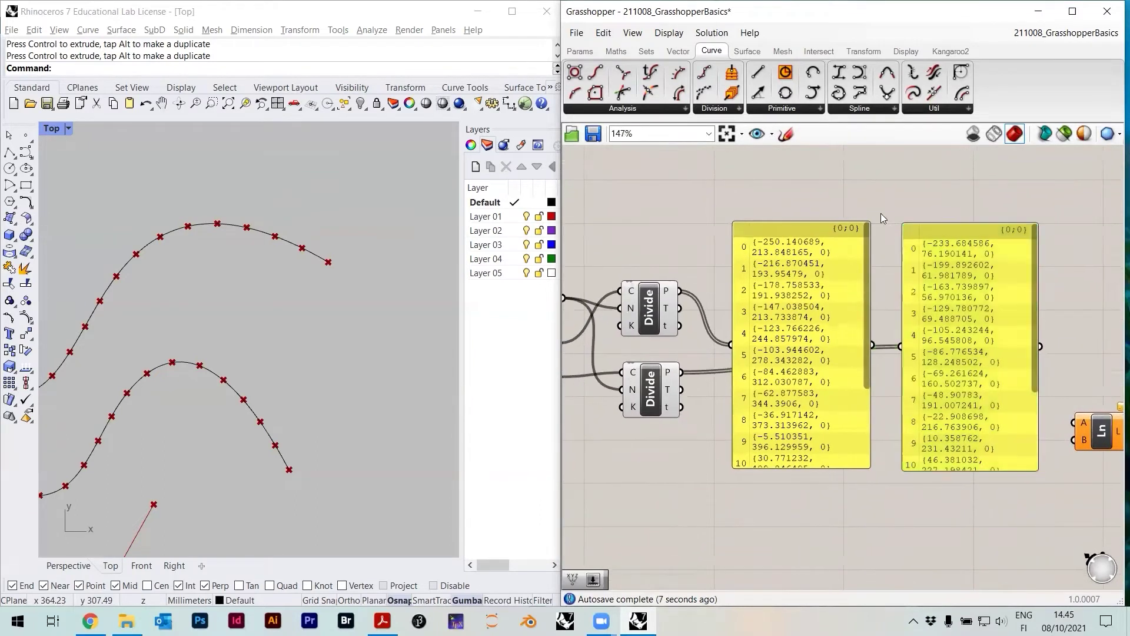
# Compare the indexed point coordinates of the two curves in the side-by-side panels
pyautogui.scroll(2, 835, 321)
pyautogui.moveTo(839, 252); pyautogui.dragTo(859, 244, button='right')
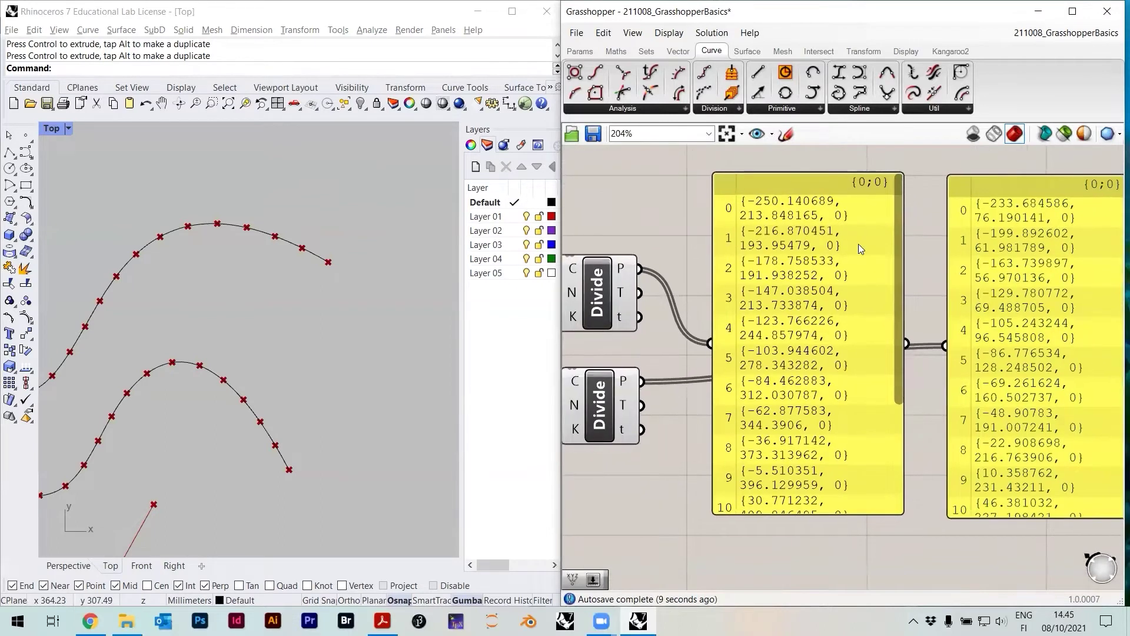
pyautogui.moveTo(863, 288); pyautogui.dragTo(817, 298, button='right')
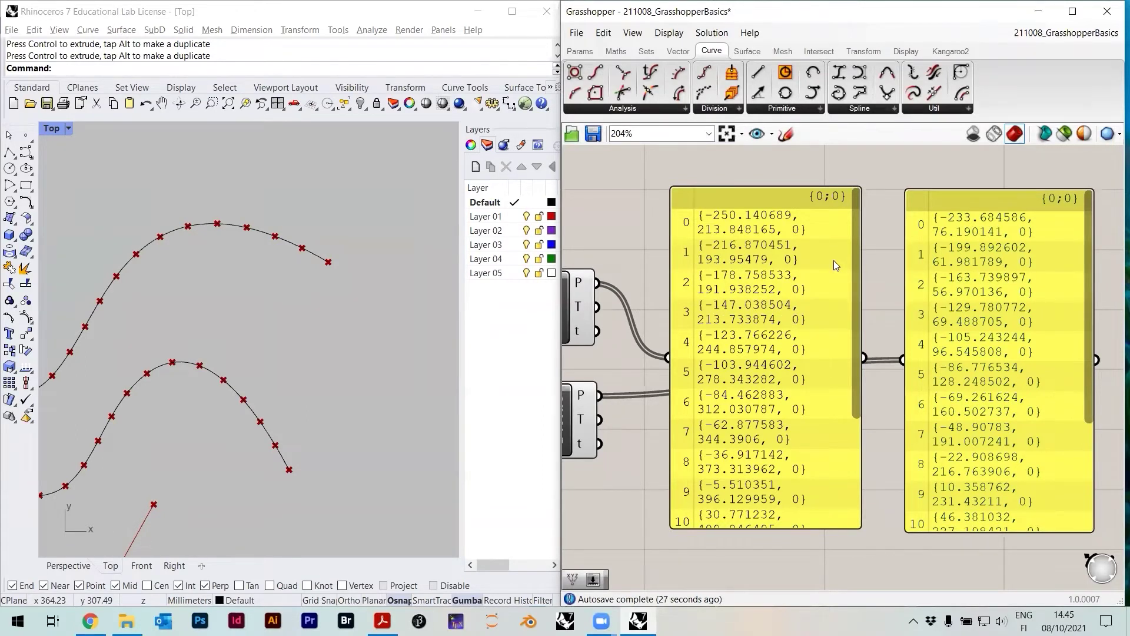
# Delete both point panels from the canvas
pyautogui.scroll(-3, 864, 383)
pyautogui.moveTo(932, 519); pyautogui.dragTo(814, 344)
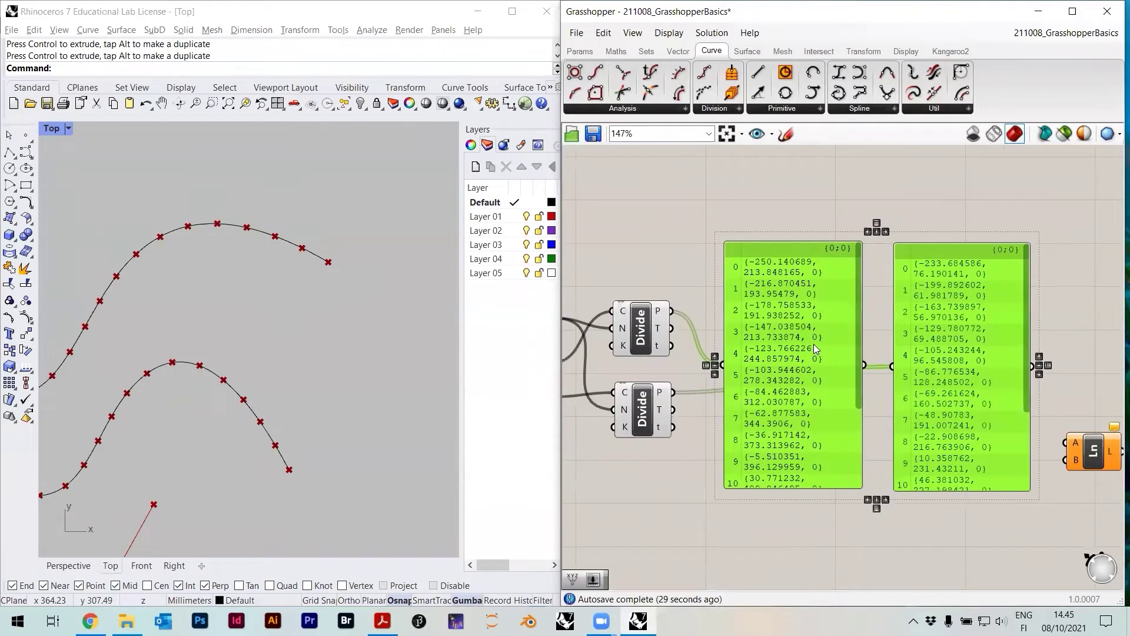
pyautogui.press('Delete')
# Move the Line component next to the Divide components and connect their P outputs to its A and B inputs
pyautogui.moveTo(1113, 436); pyautogui.dragTo(790, 333)
pyautogui.scroll(2, 739, 298)
pyautogui.moveTo(712, 382); pyautogui.dragTo(782, 353)
pyautogui.click(747, 348)
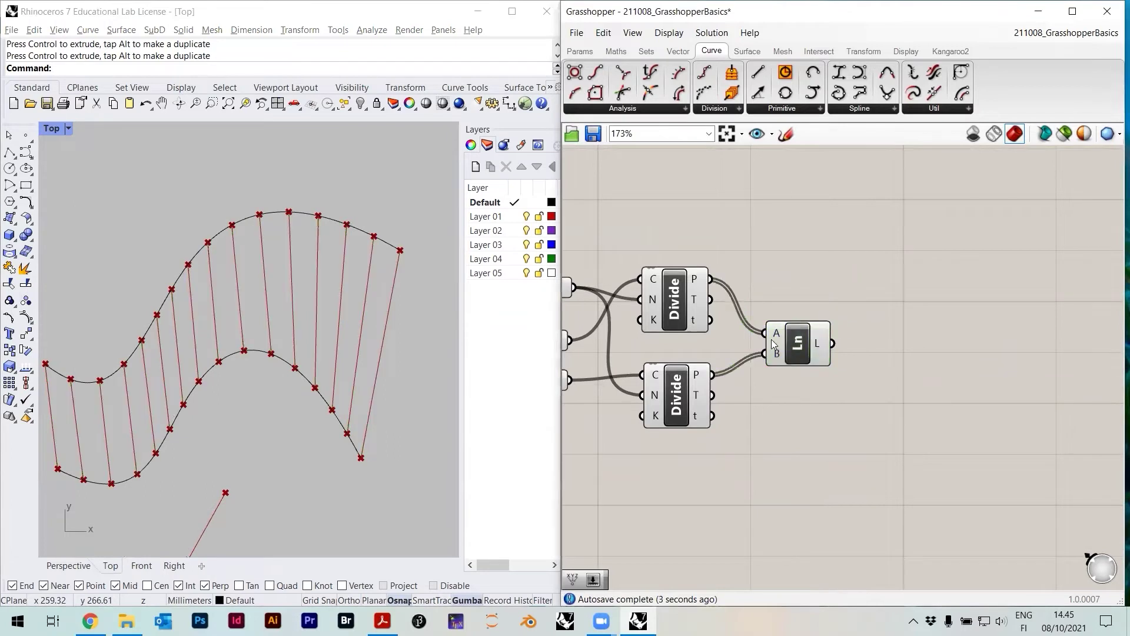
# Save the Grasshopper definition with the lines connecting both divided curves
pyautogui.moveTo(747, 348); pyautogui.dragTo(958, 341, button='right')
pyautogui.scroll(-2, 956, 340)
pyautogui.scroll(1, 887, 324)
pyautogui.moveTo(887, 324); pyautogui.dragTo(907, 343, button='right')
pyautogui.moveTo(359, 328)
pyautogui.mouseDown(button='right')
pyautogui.moveTo(404, 318)
pyautogui.moveTo(355, 333)
pyautogui.mouseUp(button='right')
pyautogui.scroll(-2, 401, 320)
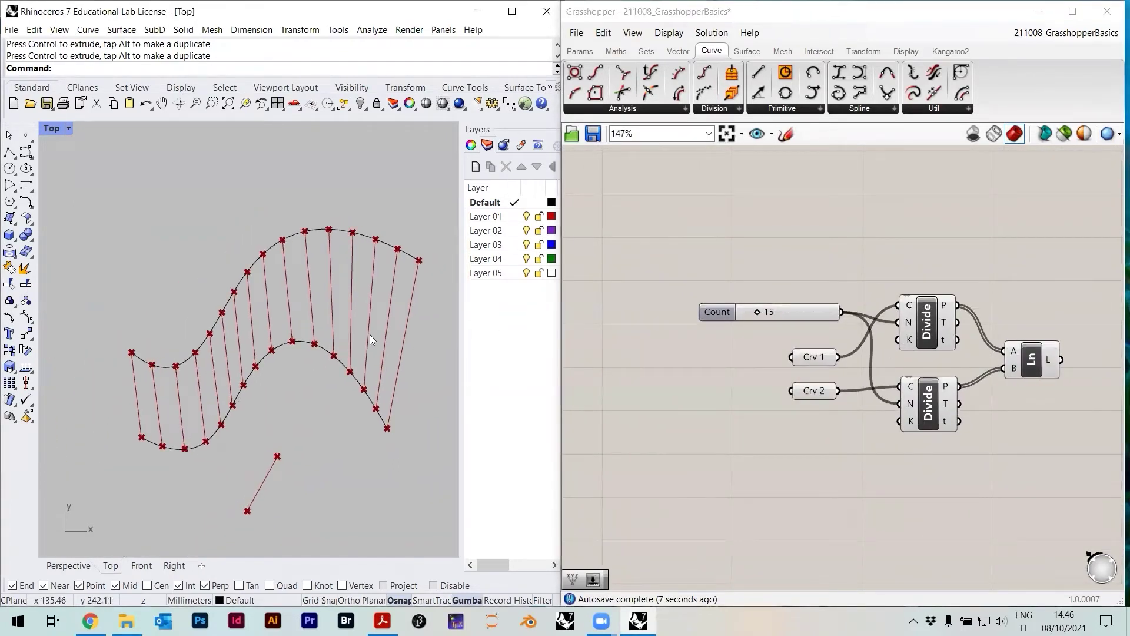
pyautogui.moveTo(967, 343); pyautogui.dragTo(958, 352, button='right')
pyautogui.hotkey('ctrl', 's')
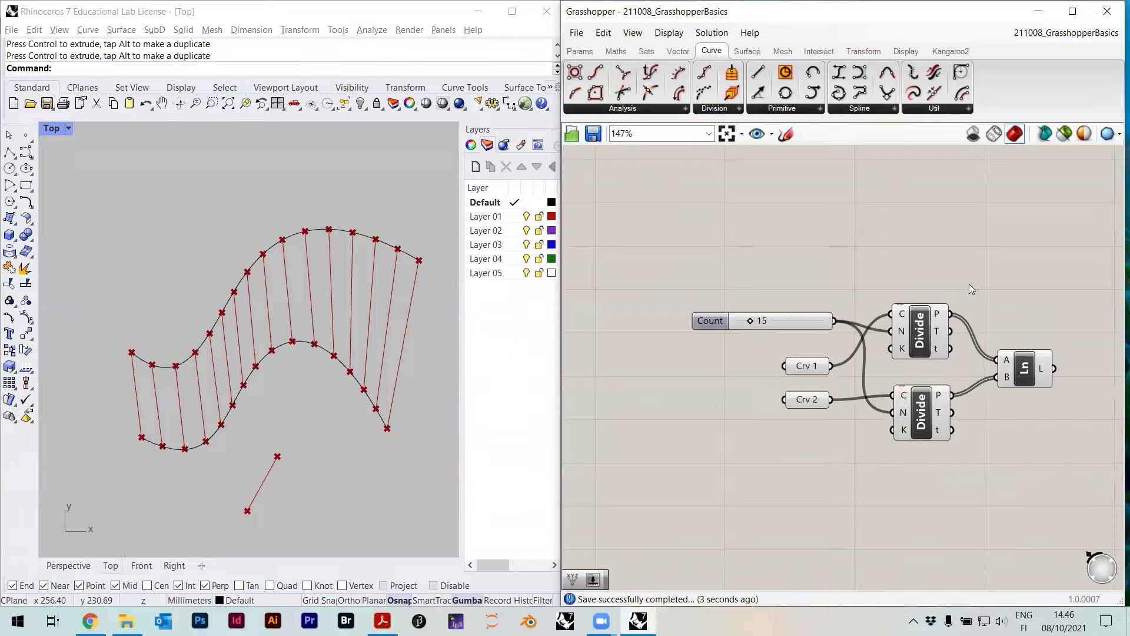
# Set the Count slider to 28 to increase the number of connecting lines
pyautogui.moveTo(792, 352); pyautogui.dragTo(775, 356, button='right')
pyautogui.scroll(3, 798, 369)
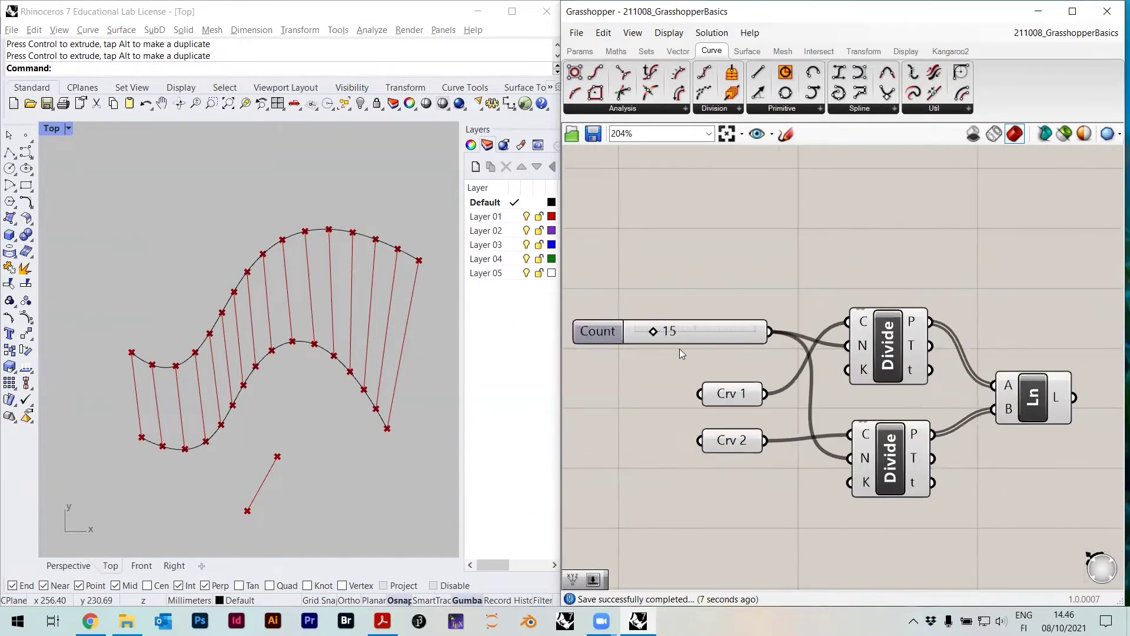
pyautogui.moveTo(657, 335)
pyautogui.mouseDown()
pyautogui.moveTo(688, 335)
pyautogui.moveTo(630, 347)
pyautogui.moveTo(688, 340)
pyautogui.moveTo(658, 341)
pyautogui.moveTo(671, 341)
pyautogui.mouseUp()
# Reshape the upper Rhino curve by moving its upper control point nearest the middle of the curve
pyautogui.click(296, 235)
pyautogui.click(229, 246)
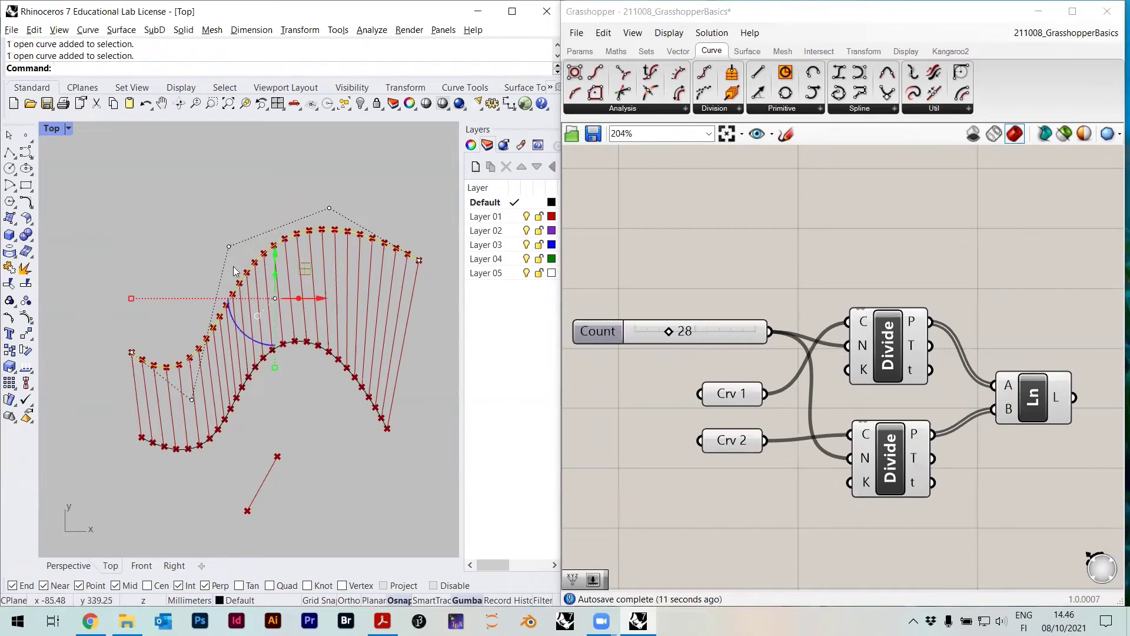
pyautogui.moveTo(233, 203); pyautogui.dragTo(239, 271)
pyautogui.moveTo(273, 311); pyautogui.dragTo(335, 311)
pyautogui.moveTo(292, 275); pyautogui.dragTo(292, 217)
pyautogui.moveTo(341, 259); pyautogui.dragTo(206, 256)
pyautogui.moveTo(252, 300); pyautogui.dragTo(301, 299)
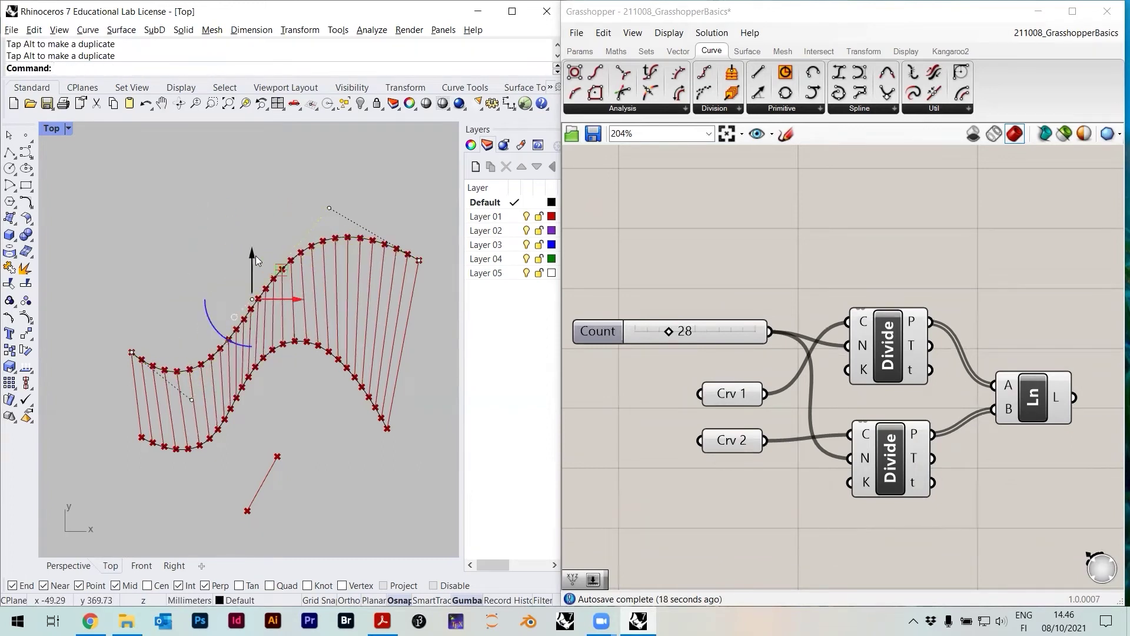
pyautogui.moveTo(254, 255); pyautogui.dragTo(255, 217)
pyautogui.moveTo(1065, 505); pyautogui.dragTo(704, 252)
pyautogui.click(817, 231)
# Lower the upper curve's control point near its right end, and undo the drag of both upper control points together
pyautogui.click(331, 203)
pyautogui.moveTo(333, 176); pyautogui.dragTo(231, 218)
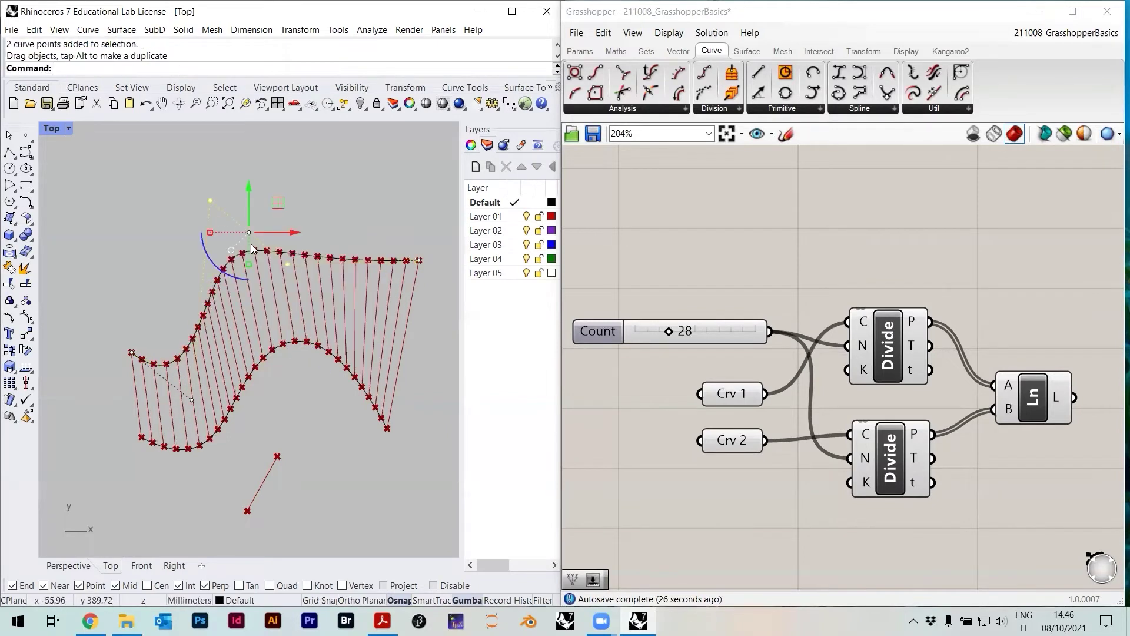
pyautogui.hotkey('ctrl', 'z')
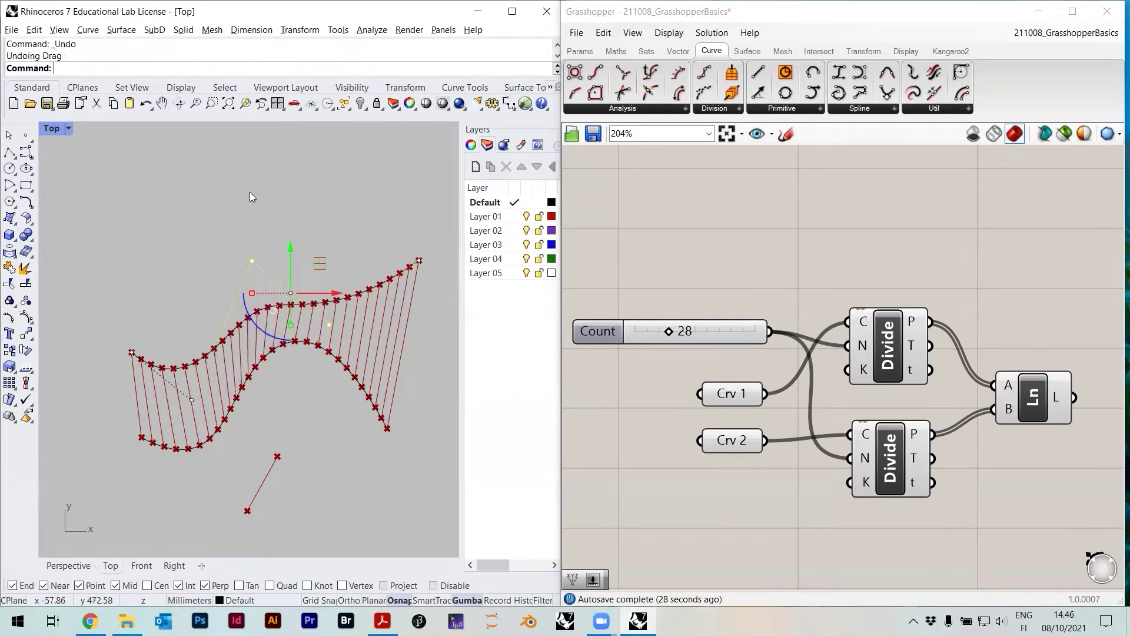
# Raise only the middle control point of the upper Rhino curve and deselect the curve
pyautogui.click(254, 315)
pyautogui.click(253, 261)
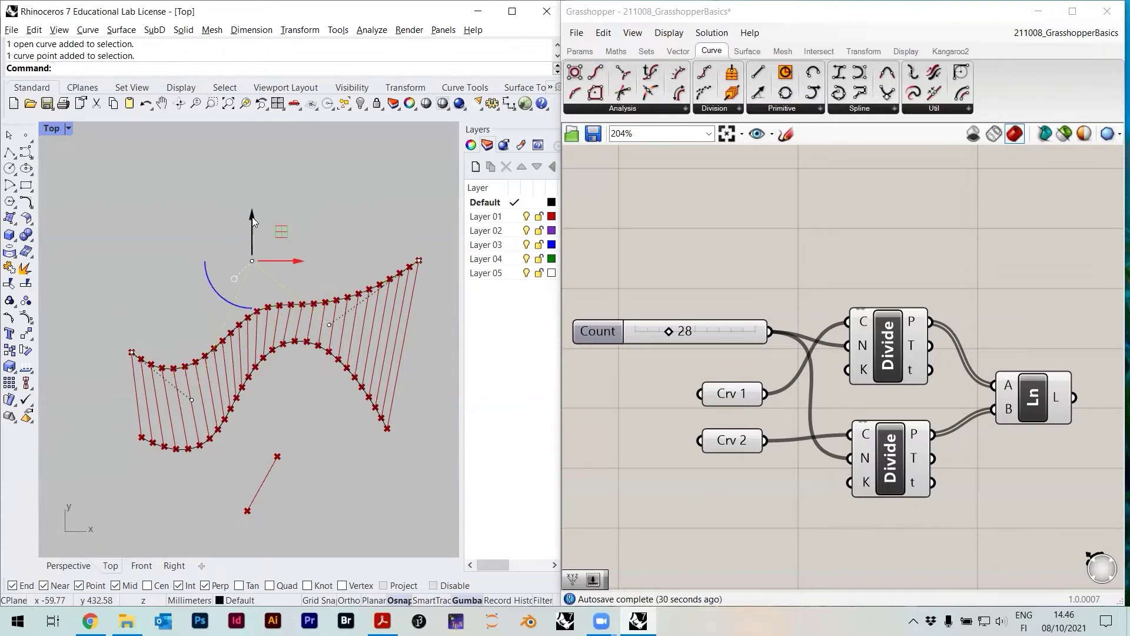
pyautogui.moveTo(252, 219); pyautogui.dragTo(252, 161)
pyautogui.click(339, 234)
pyautogui.scroll(-4, 339, 234)
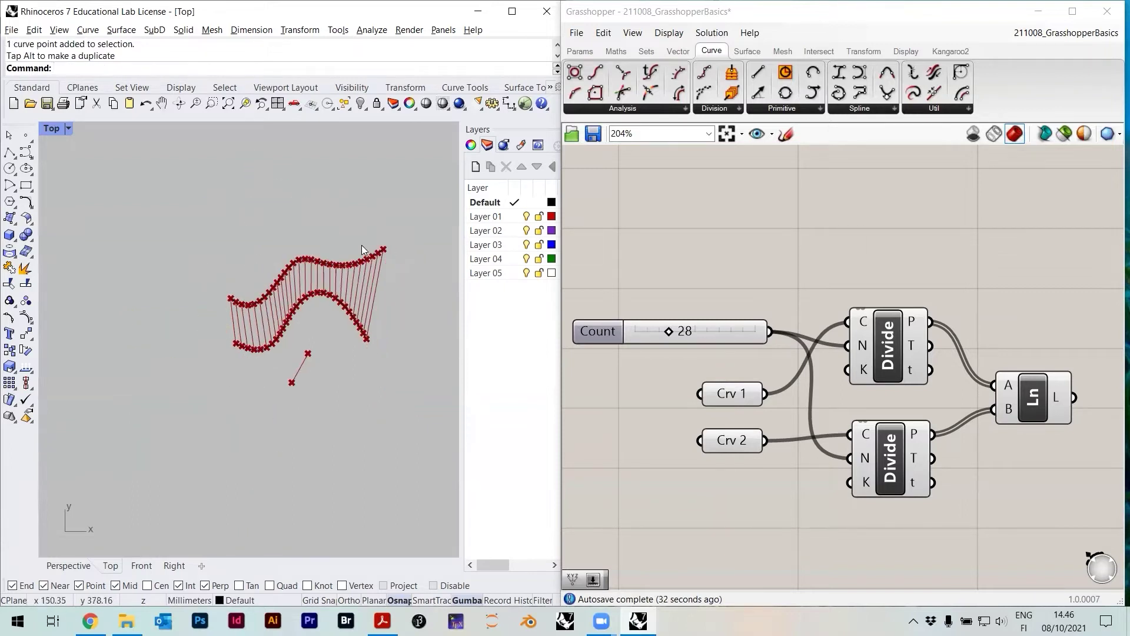
# Reposition the curve-division component group beneath the point-and-line group on the Grasshopper canvas
pyautogui.click(972, 219)
pyautogui.scroll(-5, 971, 336)
pyautogui.moveTo(966, 321); pyautogui.dragTo(903, 358, button='right')
pyautogui.moveTo(949, 485); pyautogui.dragTo(760, 365)
pyautogui.moveTo(856, 403); pyautogui.dragTo(881, 382)
pyautogui.click(915, 318)
# Align the four x and y sliders and space them evenly in a vertical stack
pyautogui.scroll(1, 907, 230)
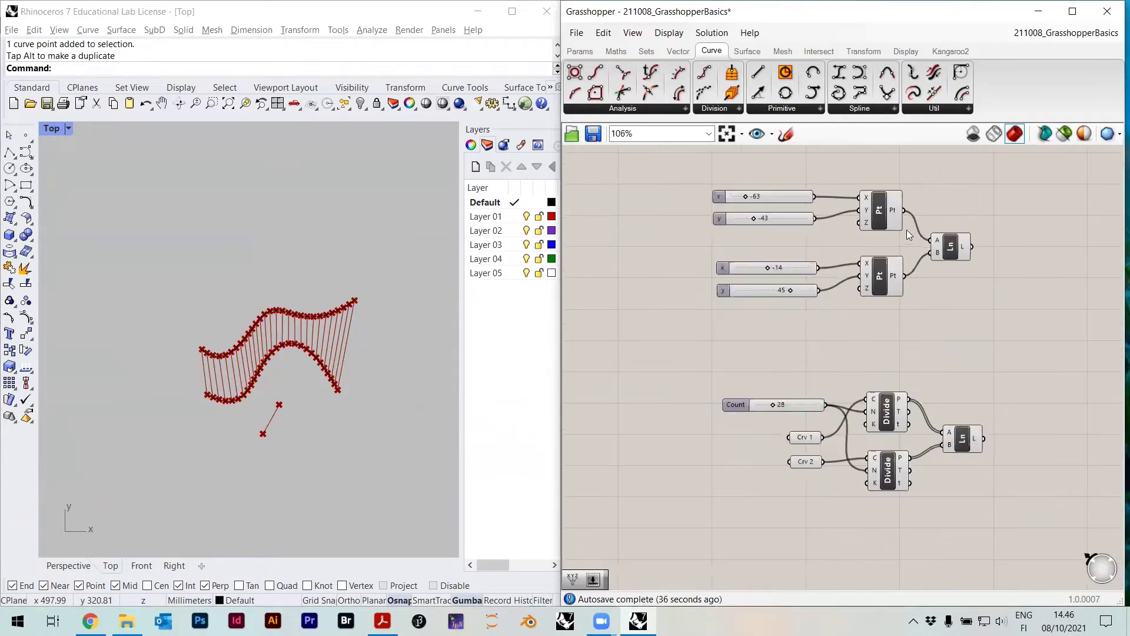
pyautogui.scroll(2, 831, 298)
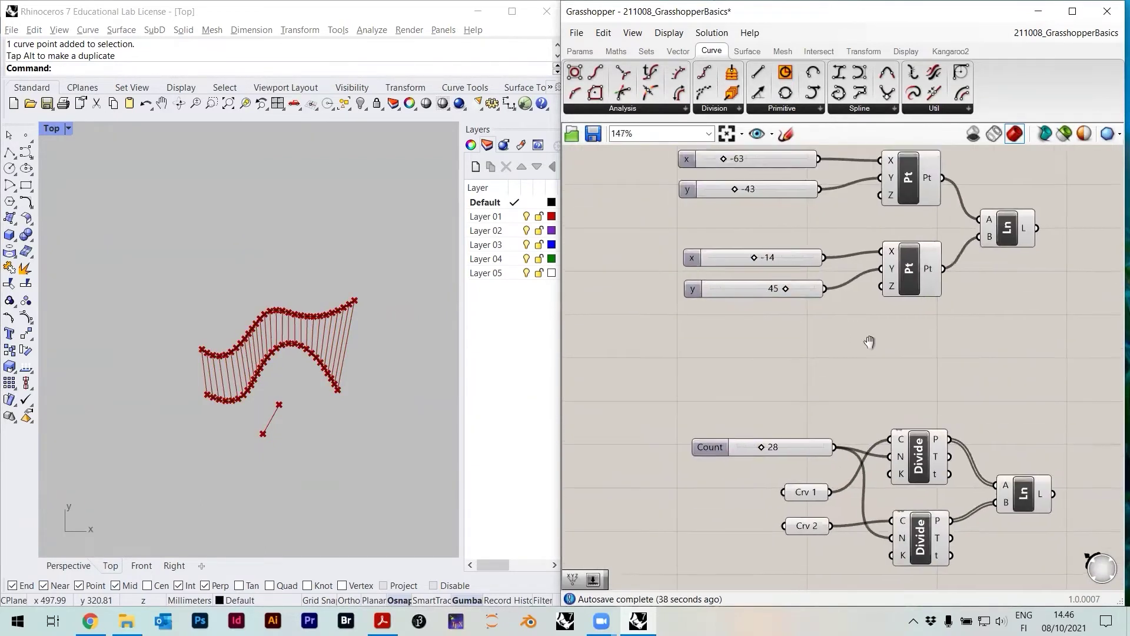
pyautogui.scroll(1, 824, 255)
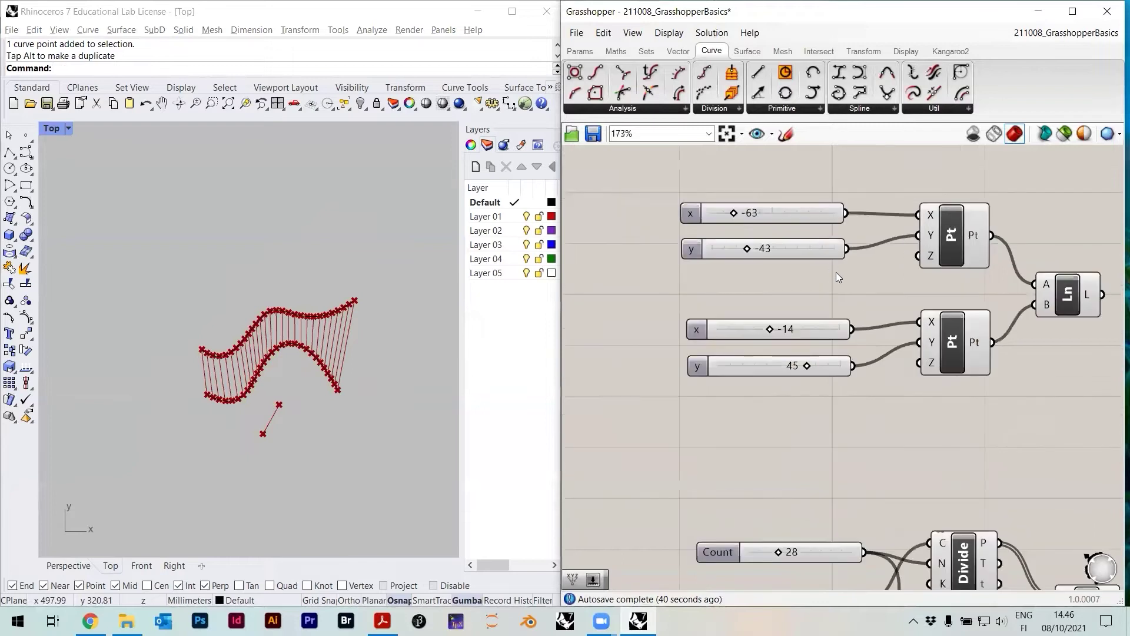
pyautogui.moveTo(849, 398); pyautogui.dragTo(792, 187)
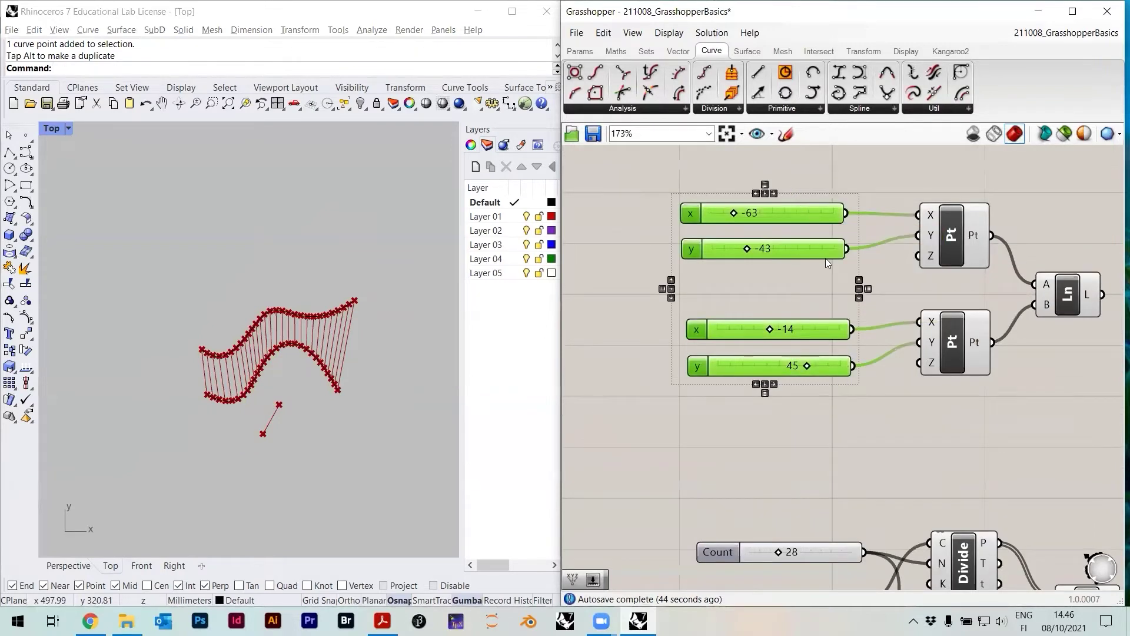
pyautogui.moveTo(842, 389); pyautogui.dragTo(779, 186)
pyautogui.scroll(2, 778, 186)
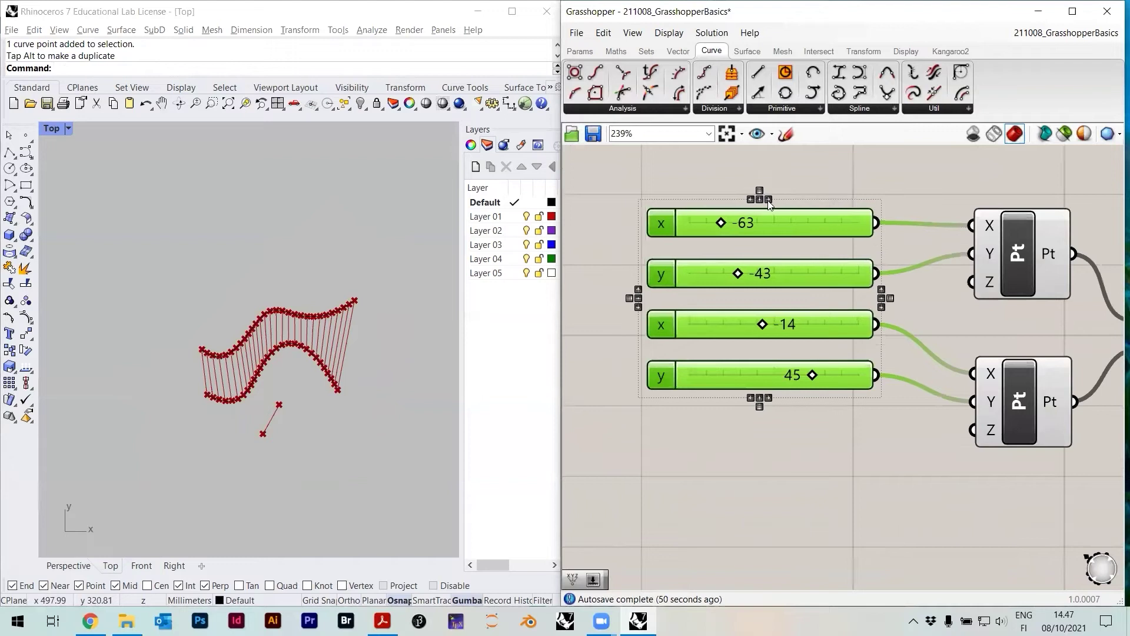
# Right-align the Count slider, Crv 1 and Crv 2 and space them evenly in a vertical stack
pyautogui.scroll(-1, 794, 224)
pyautogui.scroll(-5, 828, 244)
pyautogui.moveTo(846, 429); pyautogui.dragTo(843, 372, button='right')
pyautogui.scroll(3, 842, 373)
pyautogui.moveTo(843, 440); pyautogui.dragTo(796, 327)
pyautogui.scroll(2, 796, 327)
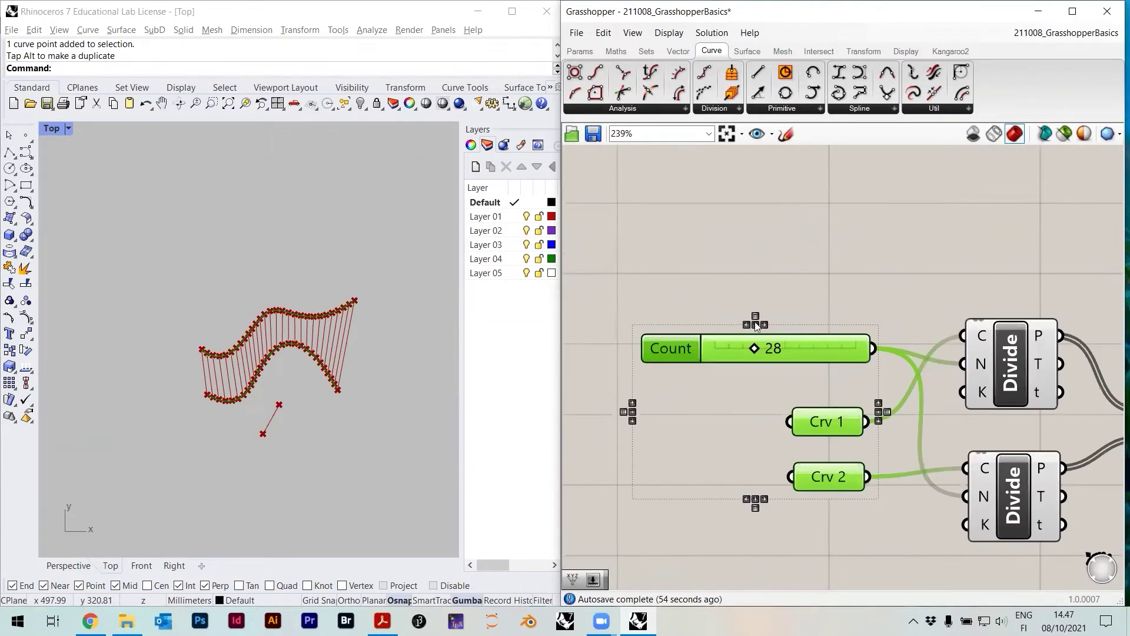
pyautogui.scroll(-2, 846, 317)
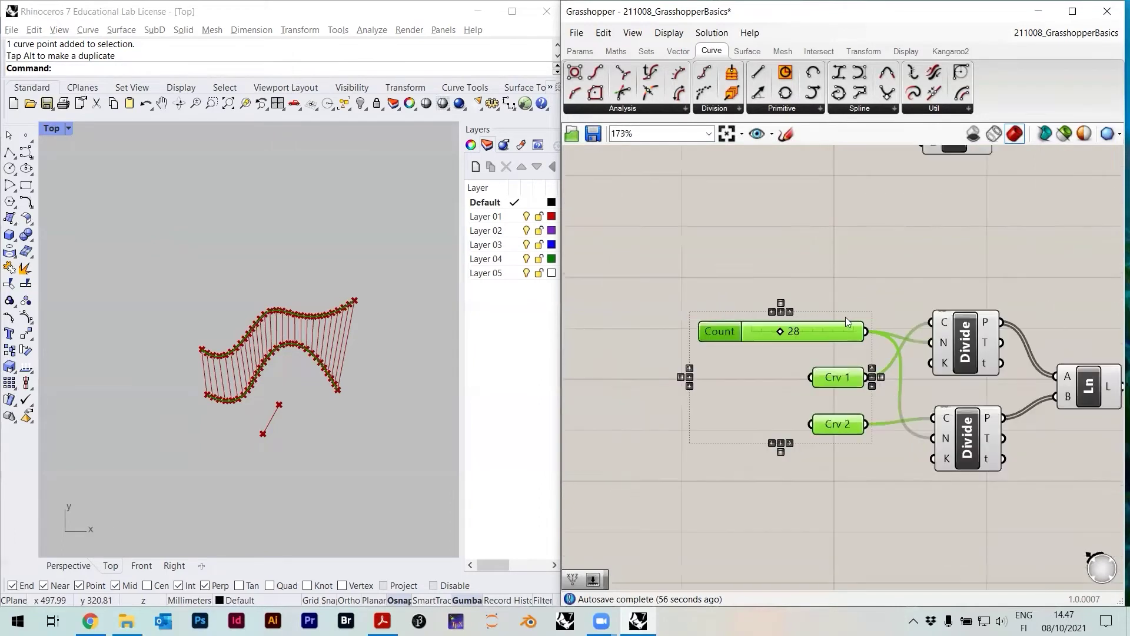
# Select both Divide components and align them with each other in one column
pyautogui.click(990, 448)
pyautogui.keyDown('shift'); pyautogui.click(957, 336); pyautogui.keyUp('shift')
pyautogui.scroll(-2, 973, 291)
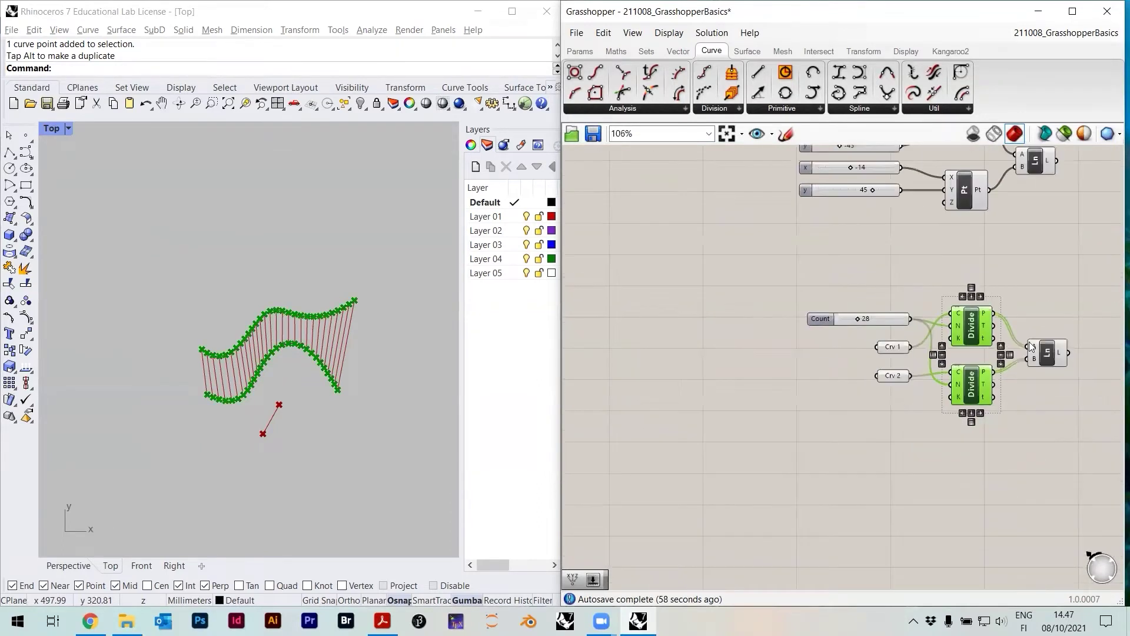
pyautogui.click(1040, 281)
# Align the two Pt components of the upper group with each other and save the definition
pyautogui.moveTo(1040, 276); pyautogui.dragTo(980, 398, button='right')
pyautogui.scroll(1, 923, 245)
pyautogui.click(901, 258)
pyautogui.moveTo(926, 365); pyautogui.dragTo(907, 246)
pyautogui.click(895, 216)
pyautogui.click(948, 227)
pyautogui.click(998, 341)
pyautogui.scroll(-3, 889, 272)
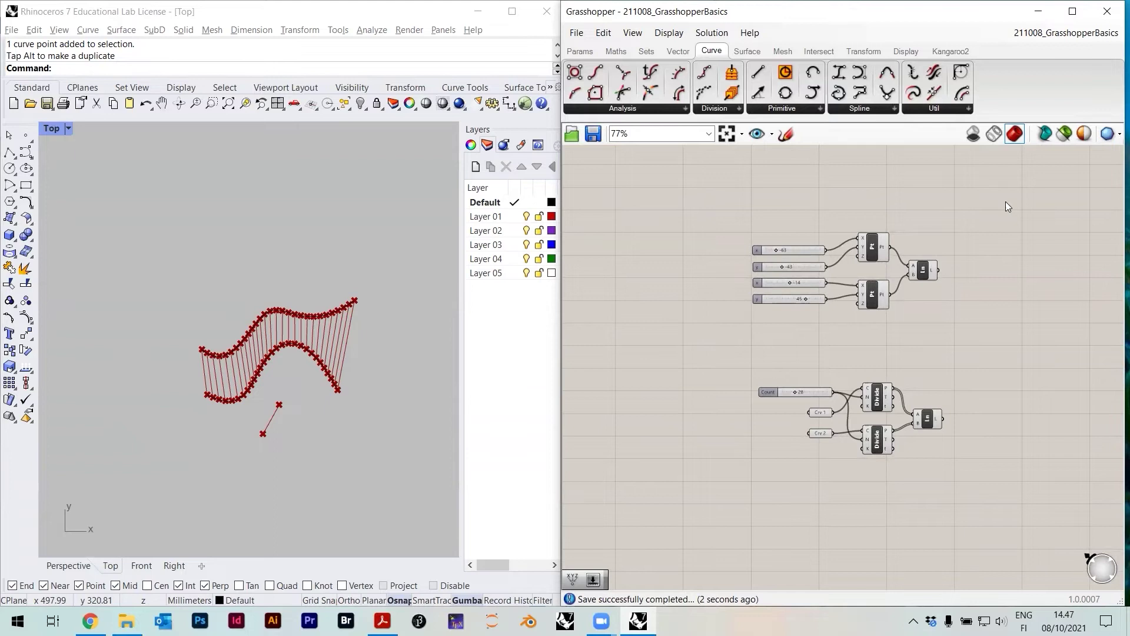
pyautogui.scroll(3, 842, 266)
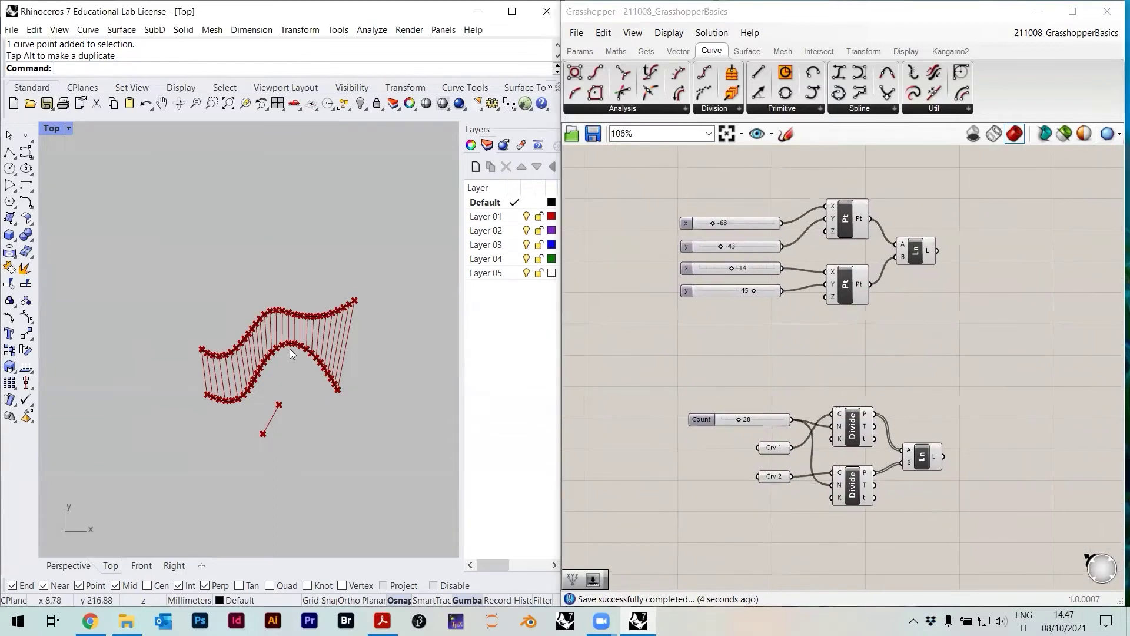
pyautogui.moveTo(1052, 244); pyautogui.dragTo(1037, 282, button='right')
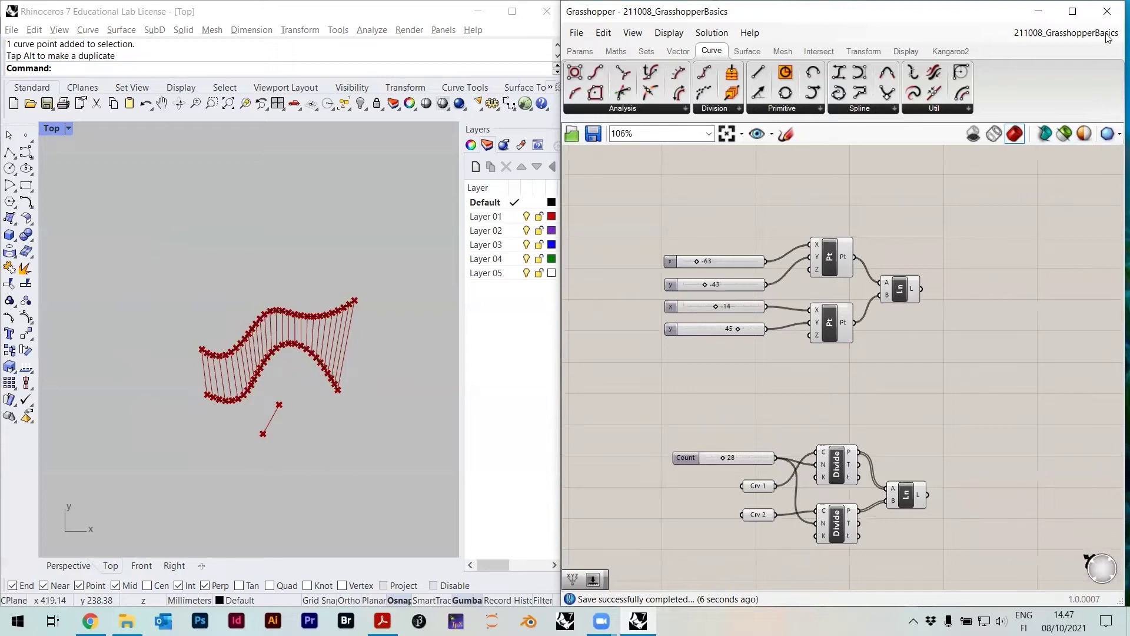
# Close the GrasshopperBasics definition and delete both leftover curves from the Rhino Top view
pyautogui.click(1095, 53)
pyautogui.moveTo(381, 409); pyautogui.dragTo(238, 244)
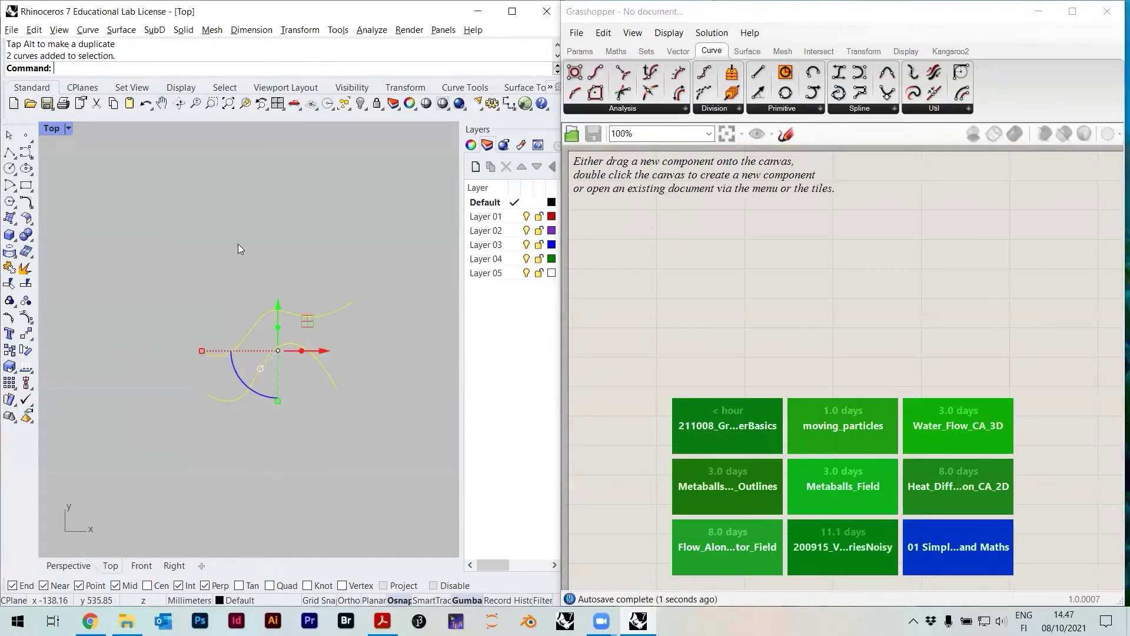
pyautogui.press('Delete')
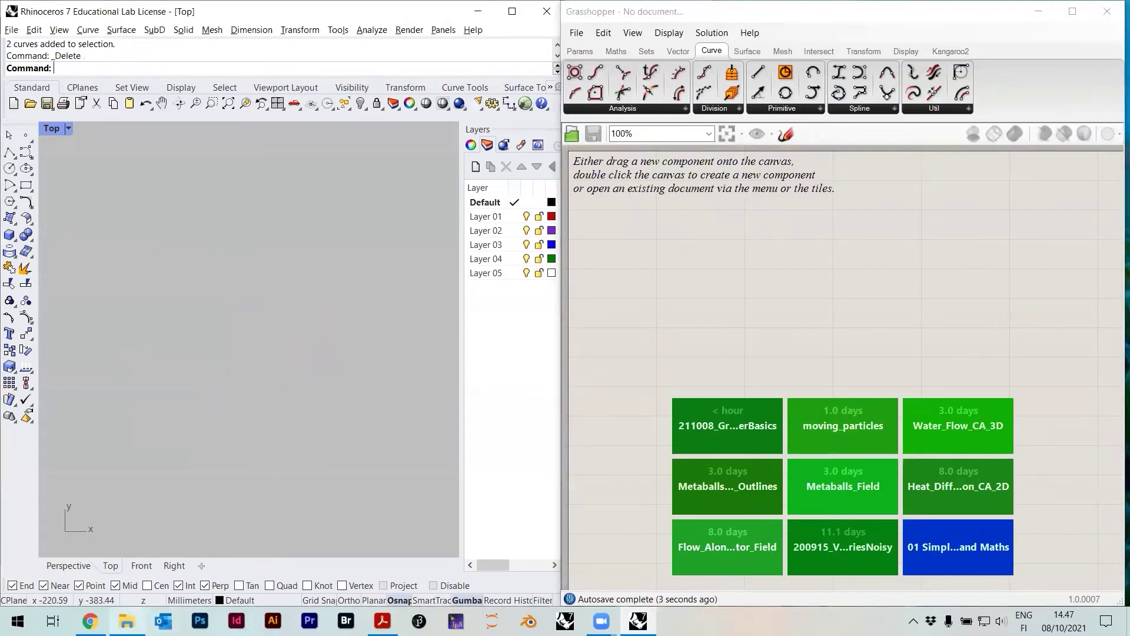
# Open the Flow_Along_Vector_Field definition from the 03_AdvancedDrawing folder in Grasshopper and bring its whole boundary square into view
pyautogui.click(127, 621)
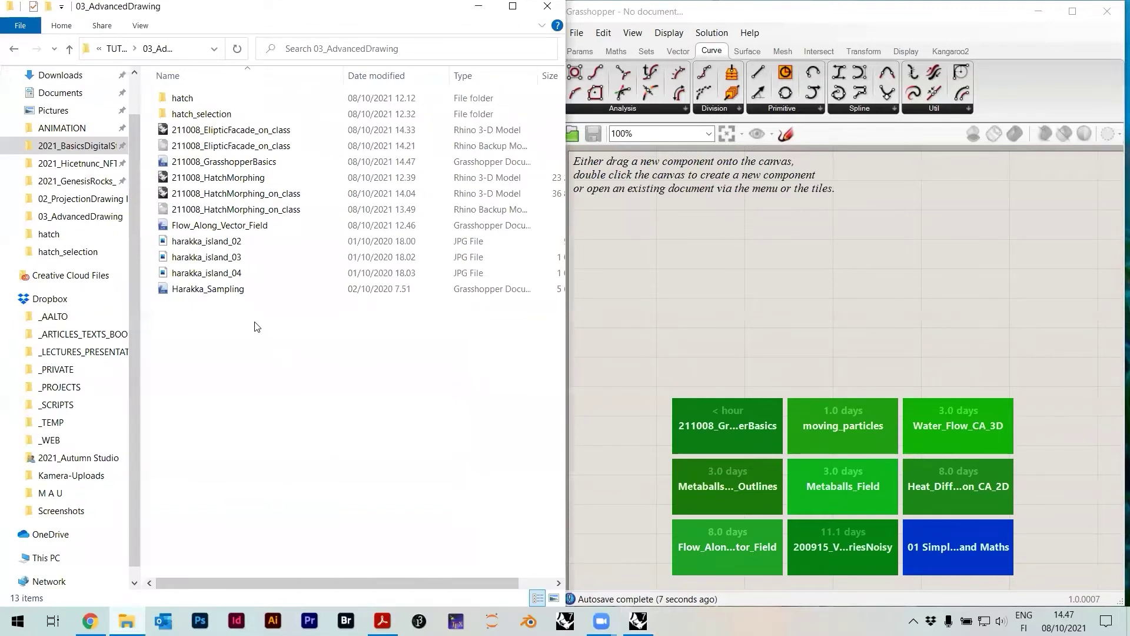
pyautogui.moveTo(203, 228); pyautogui.dragTo(812, 297)
pyautogui.click(652, 202)
pyautogui.moveTo(336, 292)
pyautogui.mouseDown(button='right')
pyautogui.moveTo(228, 329)
pyautogui.moveTo(313, 293)
pyautogui.mouseUp(button='right')
pyautogui.scroll(-2, 261, 295)
pyautogui.scroll(-2, 314, 294)
pyautogui.scroll(4, 299, 297)
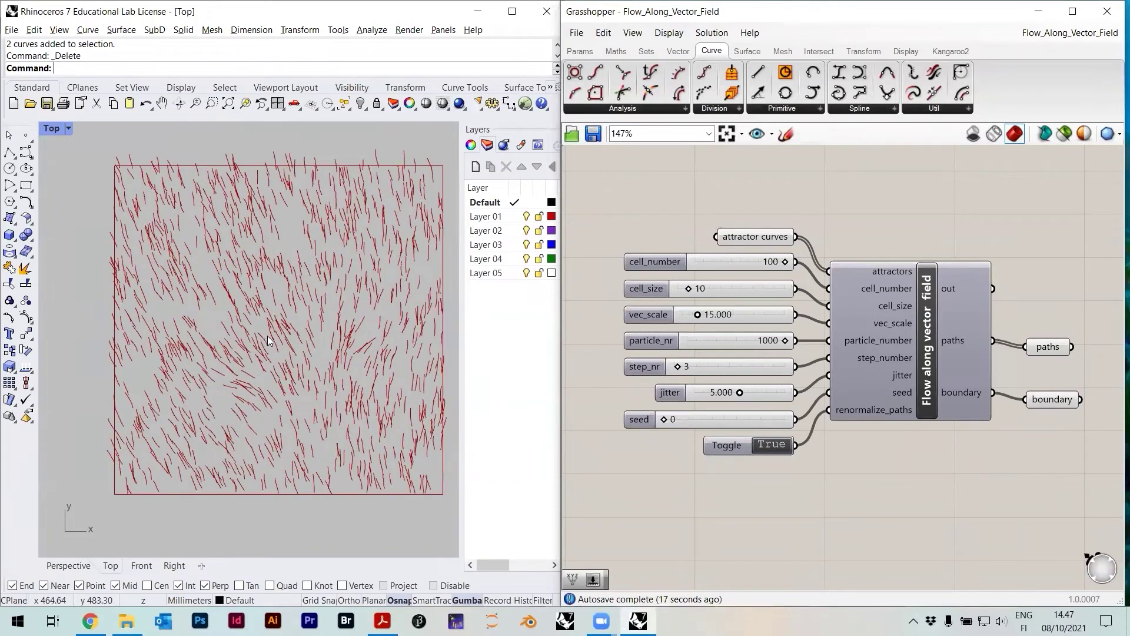
pyautogui.scroll(-2, 268, 339)
# Examine the inputs and outputs of the Flow along vector field component
pyautogui.click(928, 352)
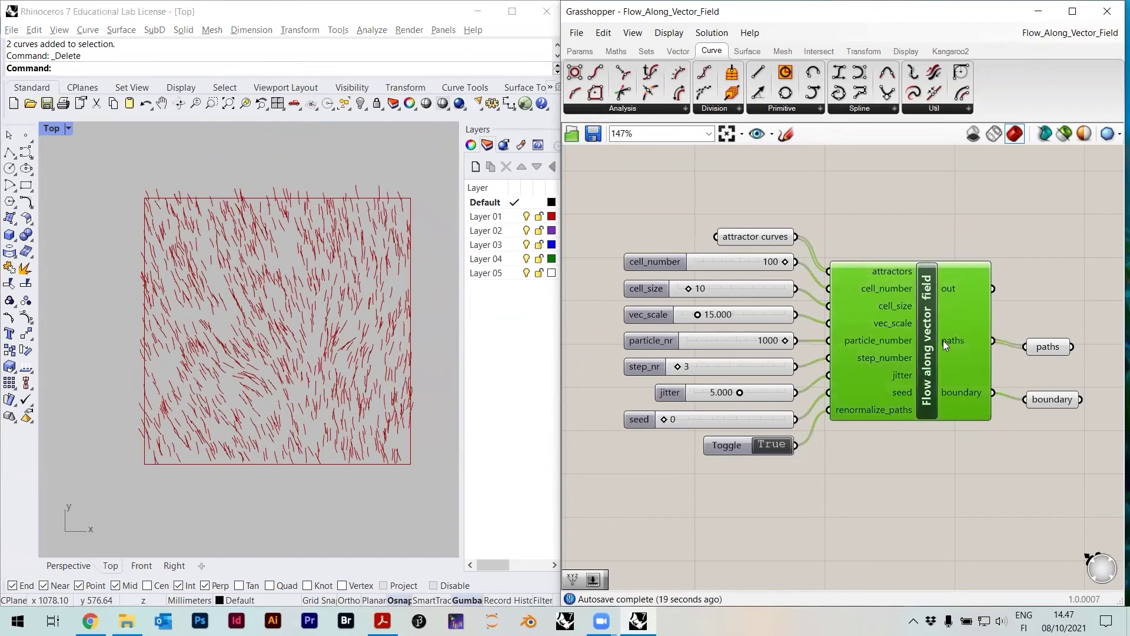
pyautogui.click(913, 430)
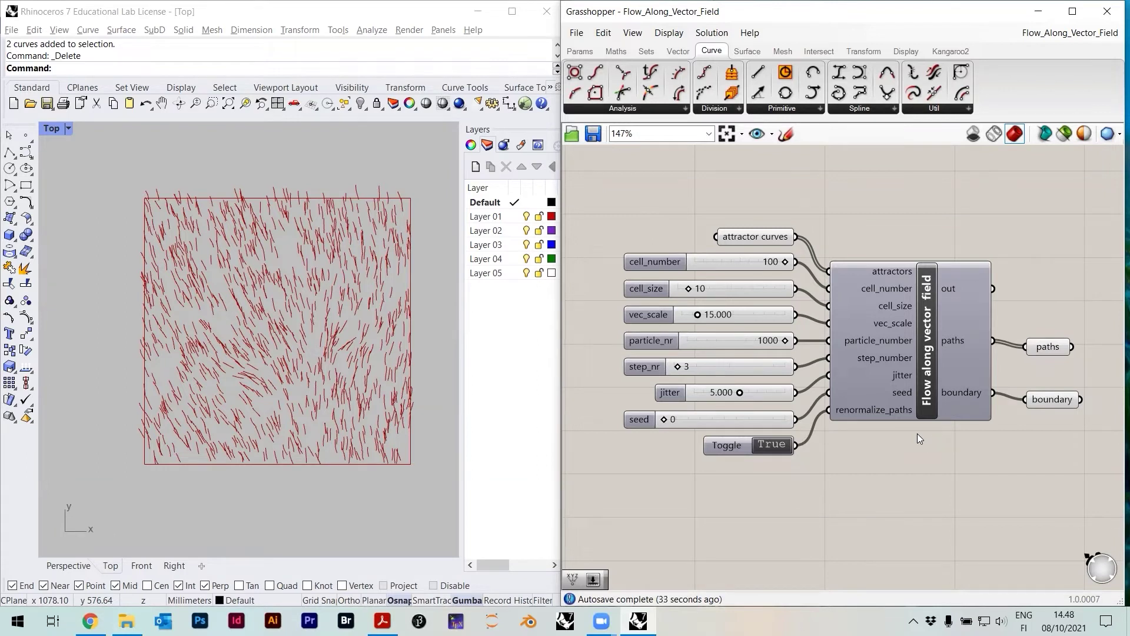
pyautogui.click(934, 330)
pyautogui.click(928, 235)
pyautogui.moveTo(930, 314); pyautogui.dragTo(933, 314)
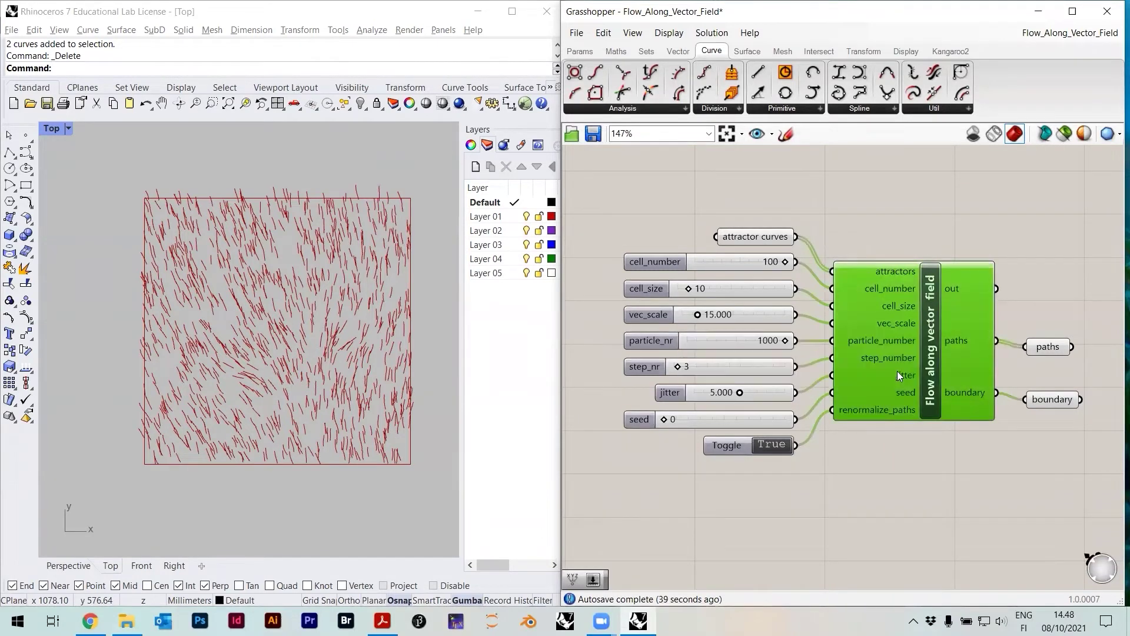
pyautogui.click(923, 460)
pyautogui.moveTo(793, 340); pyautogui.dragTo(803, 343, button='right')
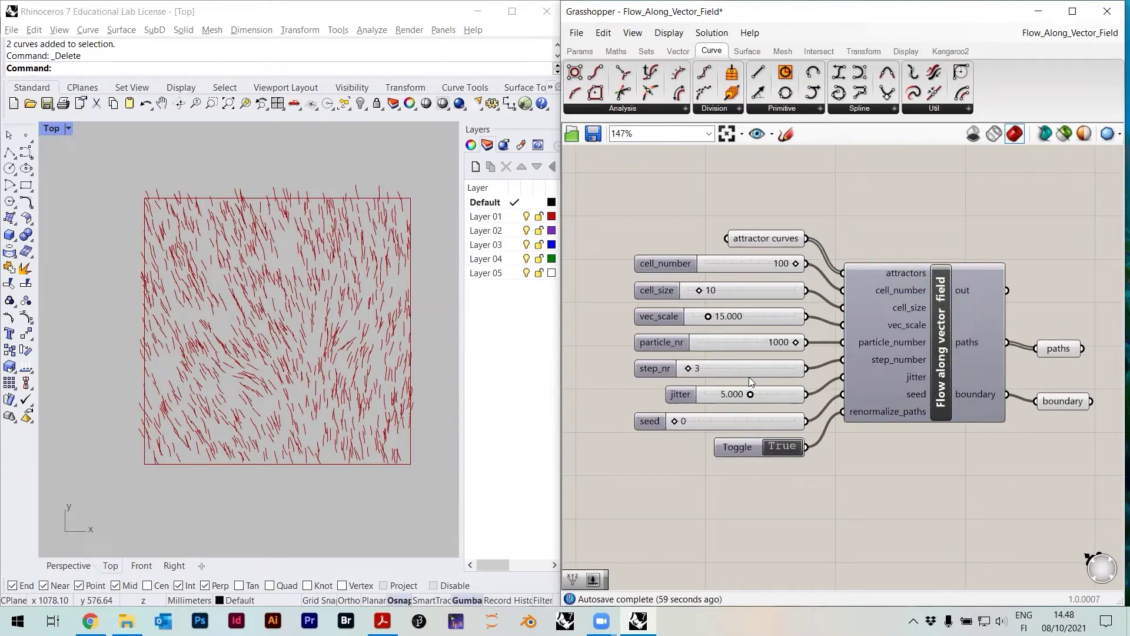
# Open the Python script inside the Flow along vector field component, read through the code and close the editor
pyautogui.click(945, 325)
pyautogui.doubleClick(940, 324)
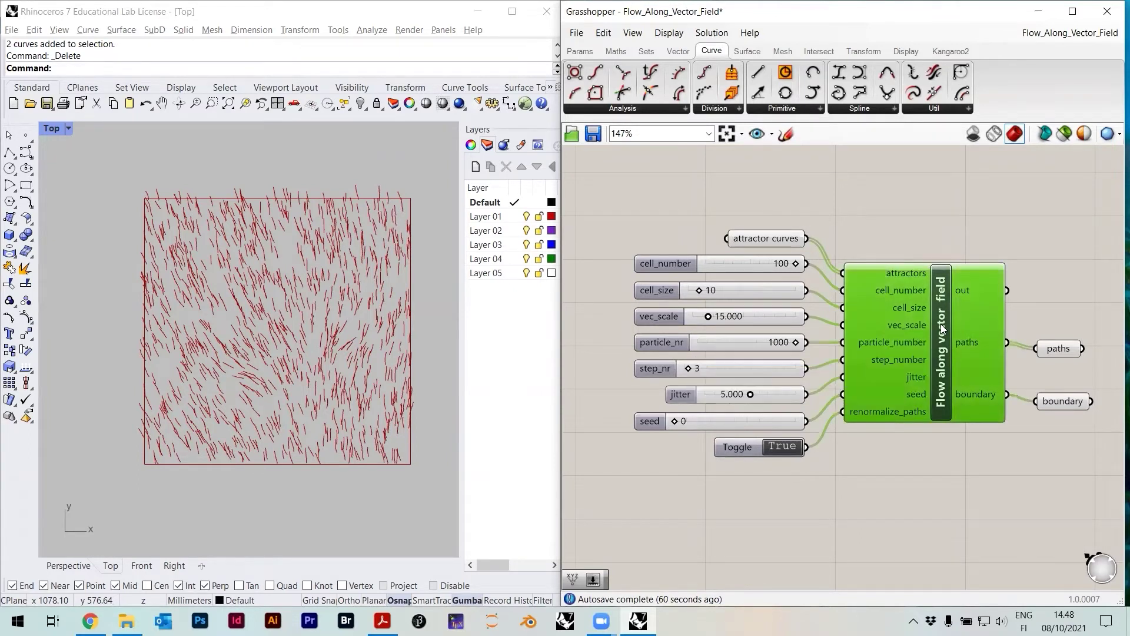
pyautogui.scroll(-3, 365, 357)
pyautogui.scroll(-4, 365, 357)
pyautogui.moveTo(610, 292); pyautogui.dragTo(621, 252)
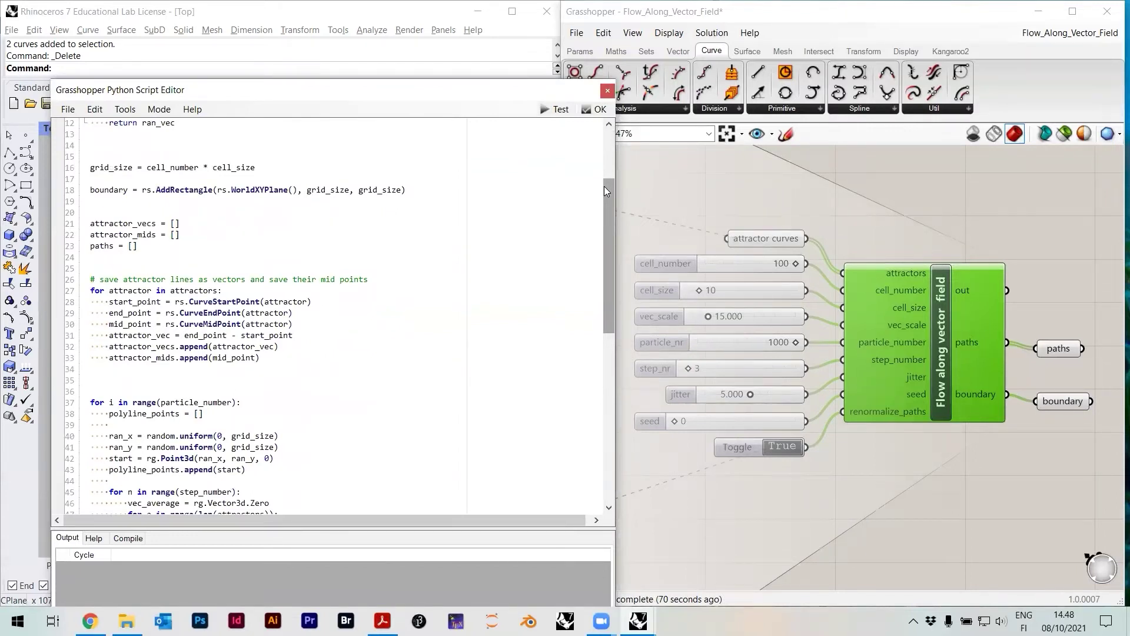
pyautogui.moveTo(609, 270); pyautogui.dragTo(606, 233)
pyautogui.click(607, 92)
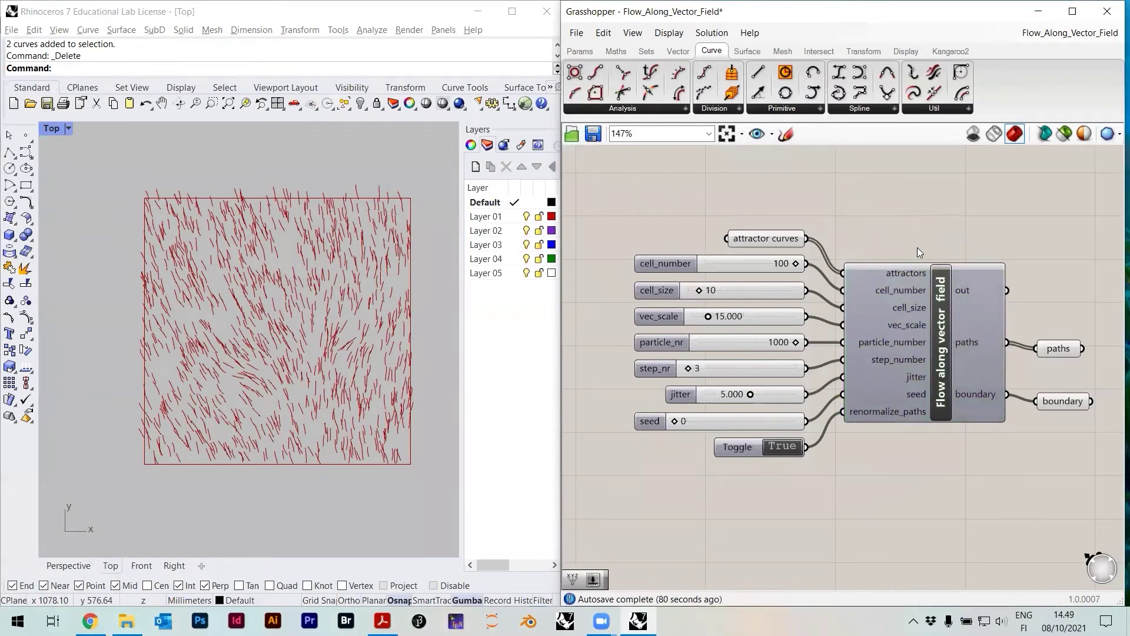
pyautogui.moveTo(327, 306); pyautogui.dragTo(319, 313, button='right')
pyautogui.moveTo(741, 316); pyautogui.dragTo(760, 322, button='right')
pyautogui.moveTo(364, 347); pyautogui.dragTo(372, 353, button='right')
pyautogui.scroll(2, 326, 352)
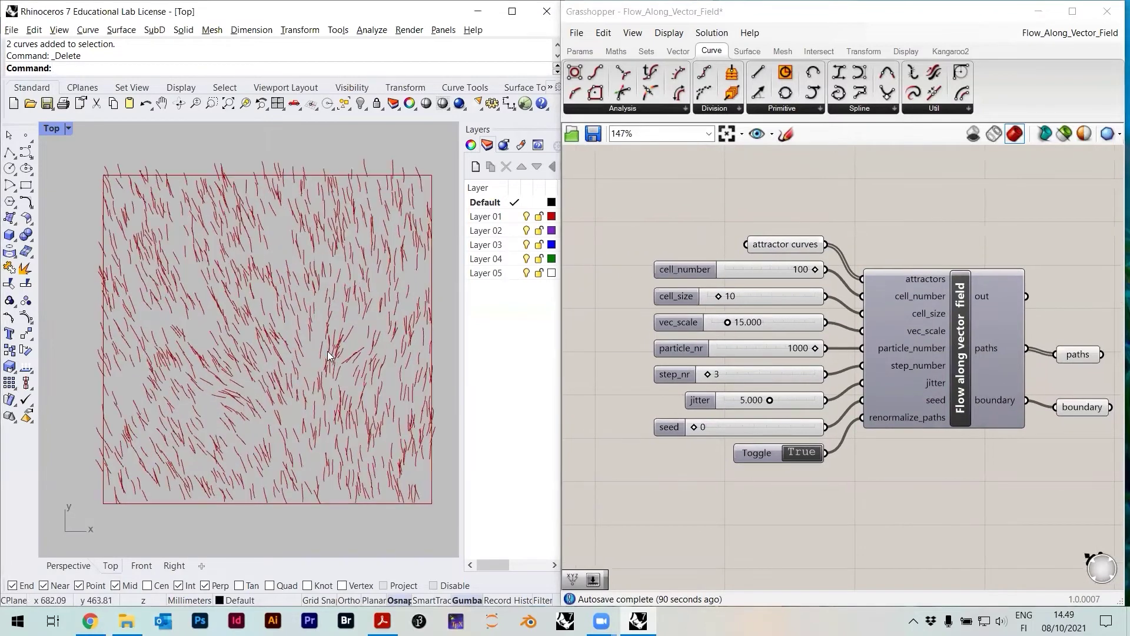
pyautogui.click(954, 337)
pyautogui.click(980, 258)
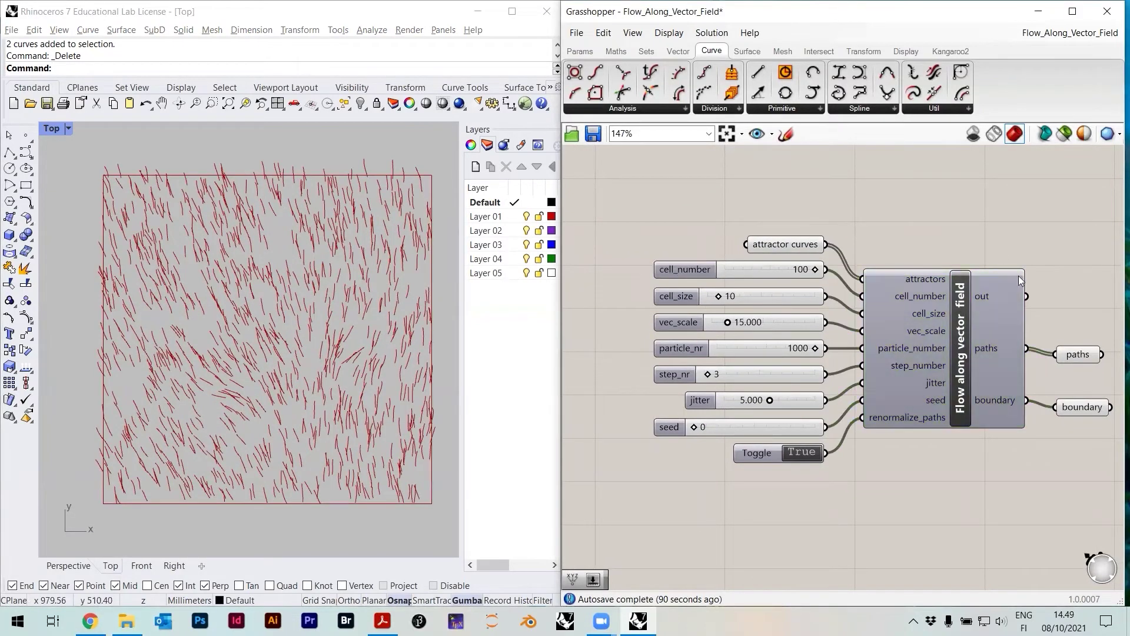
pyautogui.moveTo(244, 326); pyautogui.dragTo(239, 326, button='right')
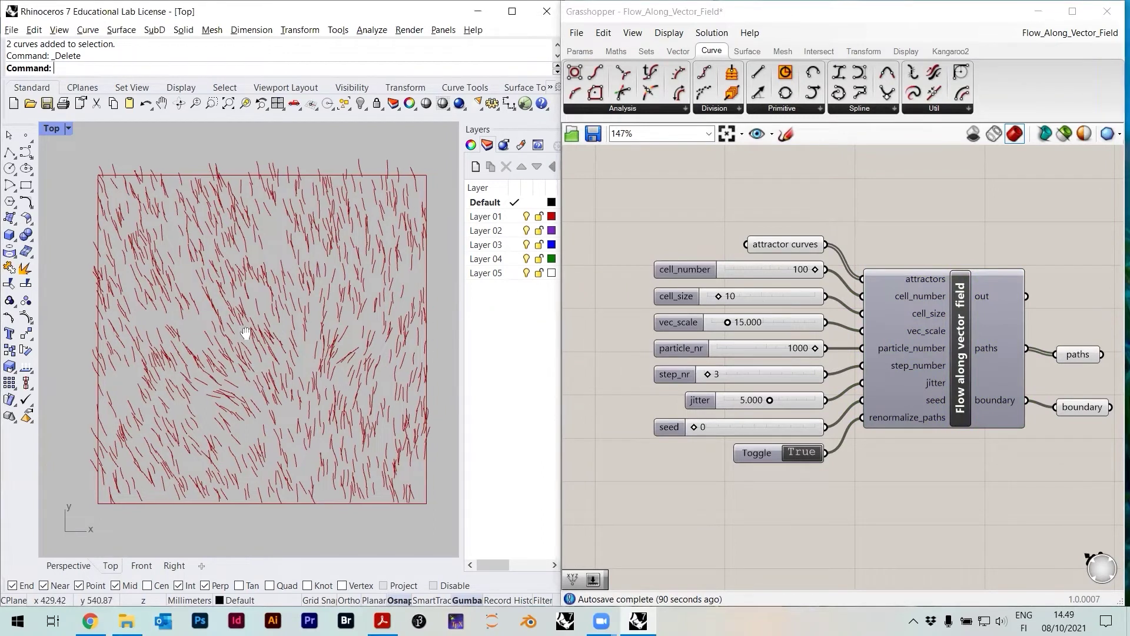
# Highlight the attractor curves among the flow paths and set particle_nr to 0
pyautogui.click(775, 246)
pyautogui.moveTo(347, 357); pyautogui.dragTo(347, 345, button='right')
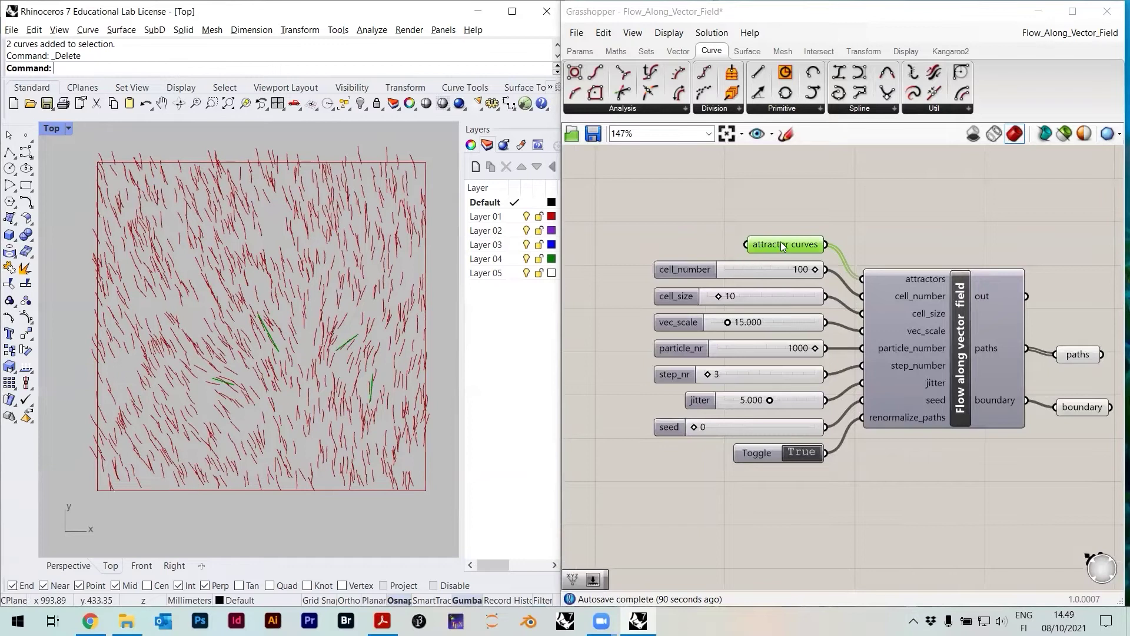
pyautogui.scroll(3, 725, 368)
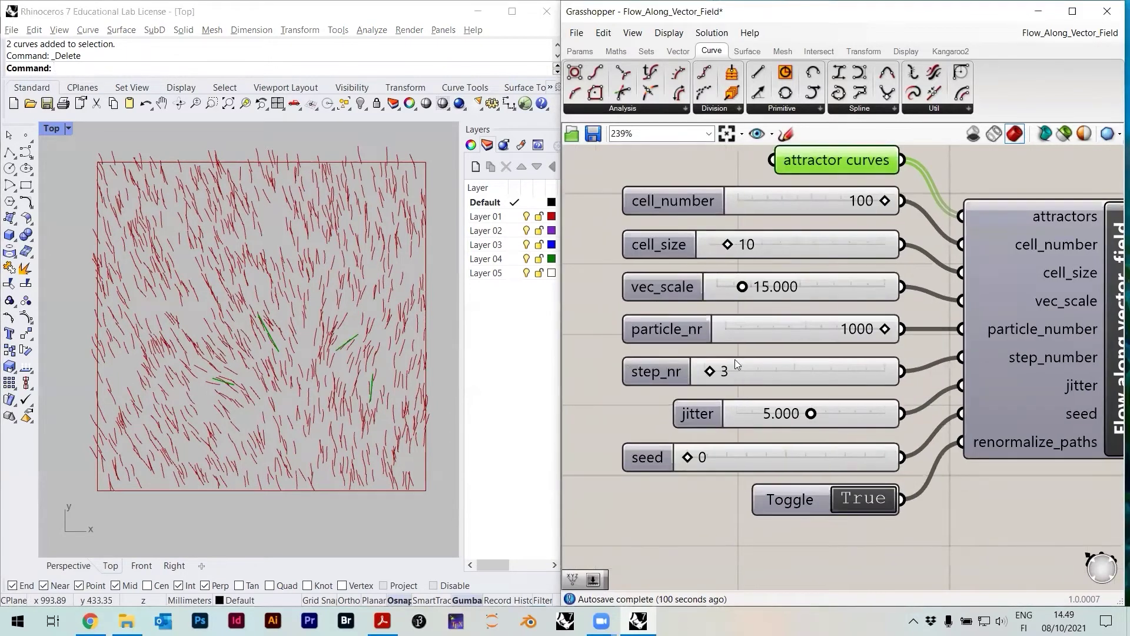
pyautogui.moveTo(880, 331); pyautogui.dragTo(711, 345)
pyautogui.click(691, 506)
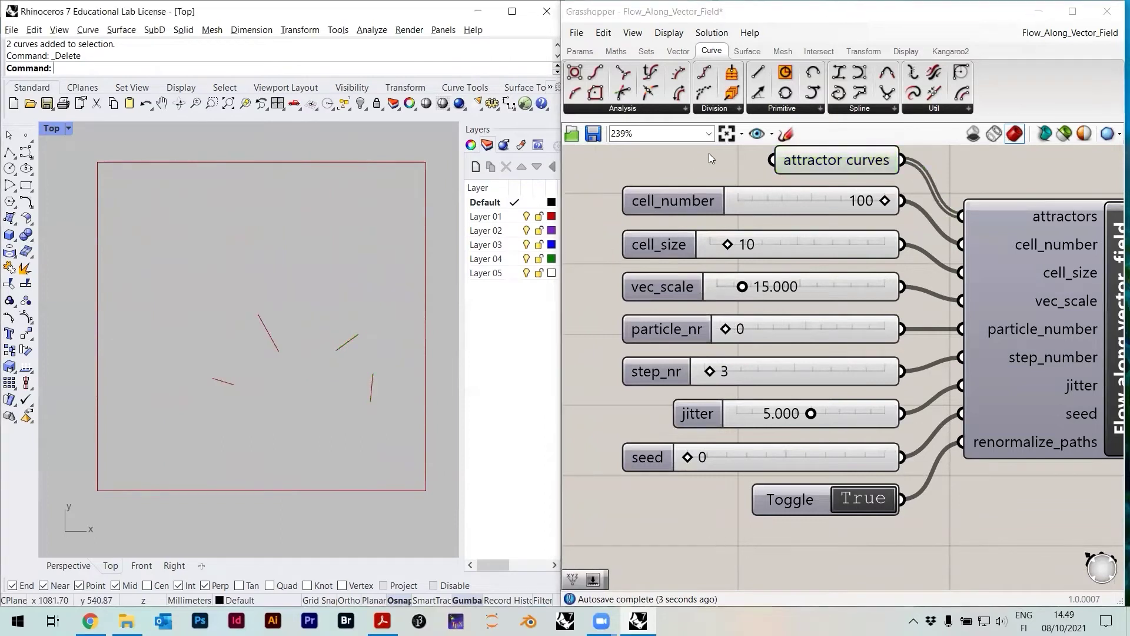
# Highlight the attractor curves parameter and examine the position and direction of its lines within the boundary square
pyautogui.click(826, 160)
pyautogui.moveTo(350, 331); pyautogui.dragTo(353, 363, button='right')
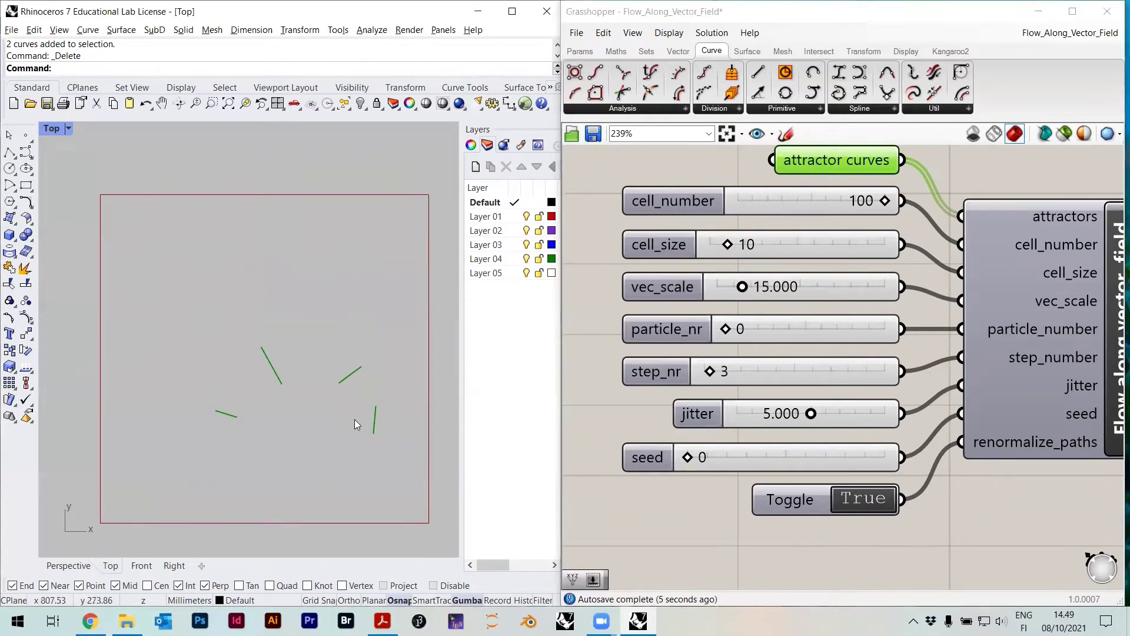
pyautogui.scroll(6, 273, 412)
pyautogui.scroll(-4, 275, 378)
pyautogui.moveTo(318, 371); pyautogui.dragTo(295, 372, button='right')
pyautogui.moveTo(815, 164)
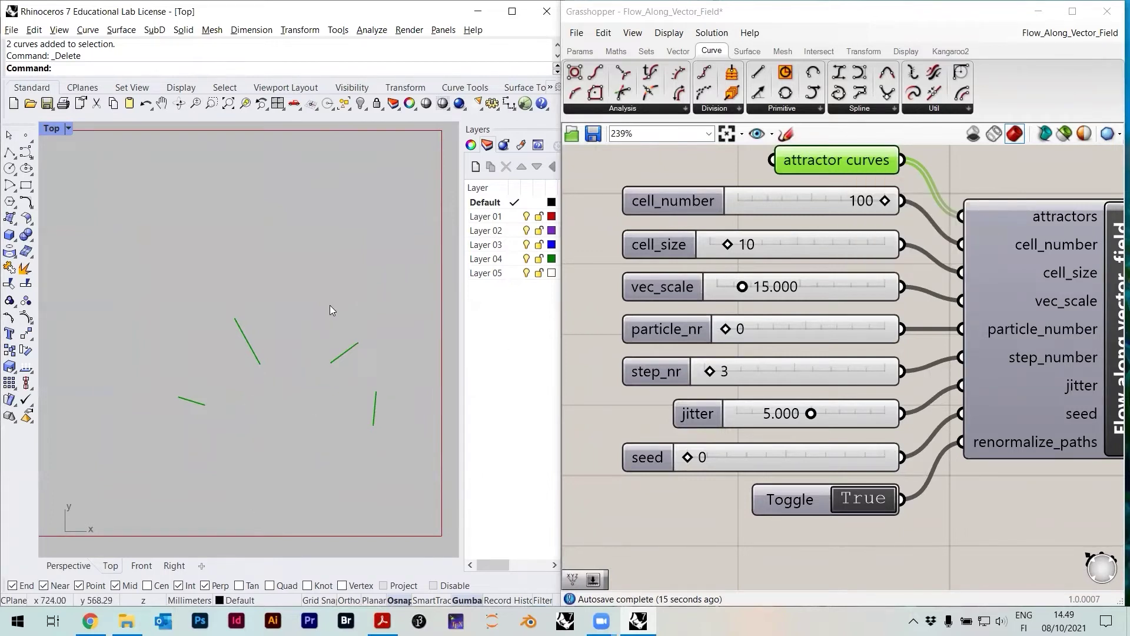
pyautogui.scroll(-2, 317, 323)
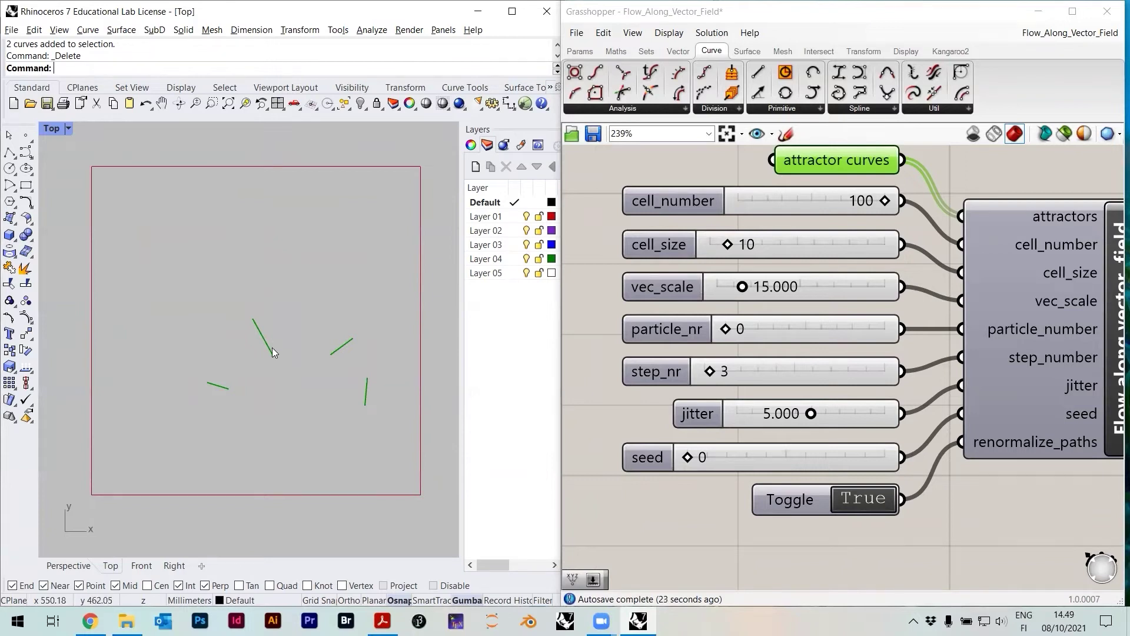
pyautogui.scroll(4, 260, 359)
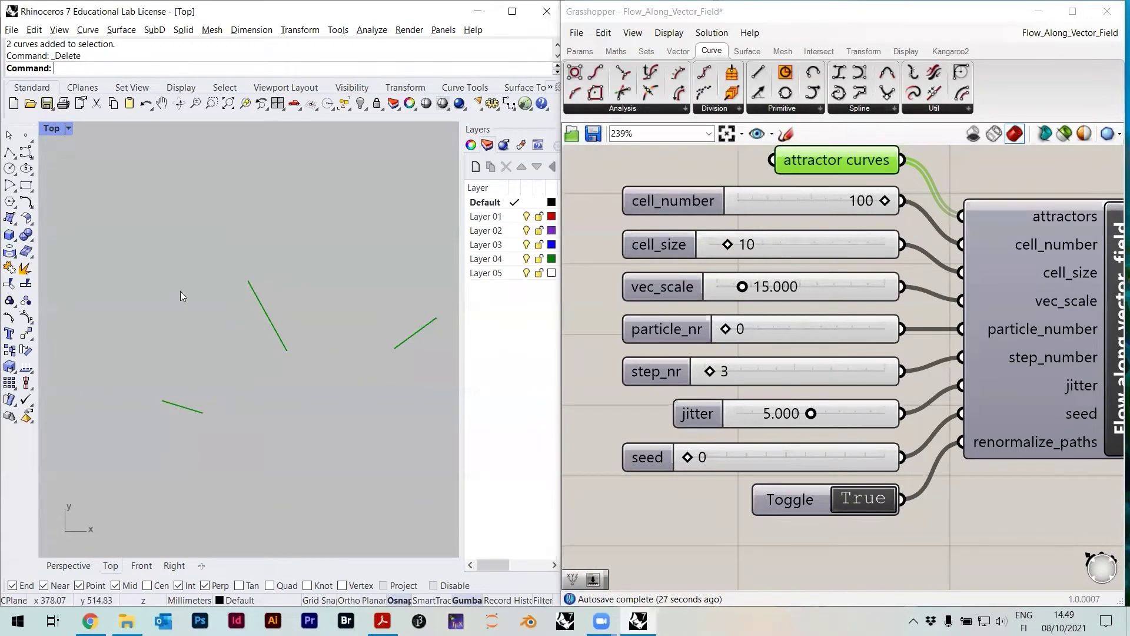
pyautogui.moveTo(360, 252); pyautogui.dragTo(282, 277, button='right')
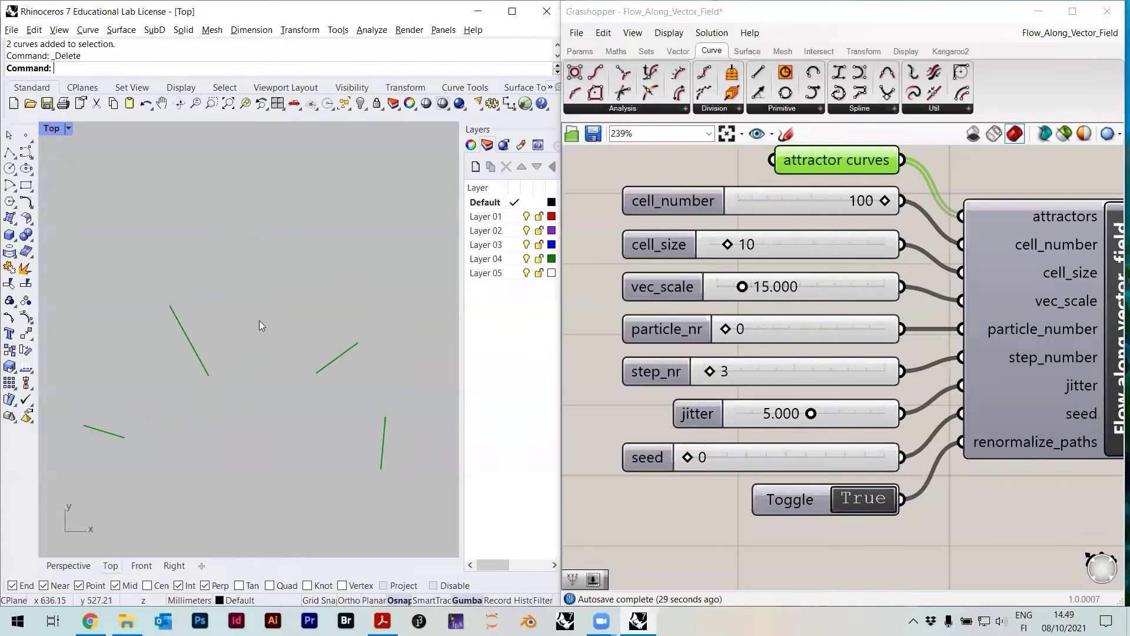
pyautogui.scroll(-4, 349, 425)
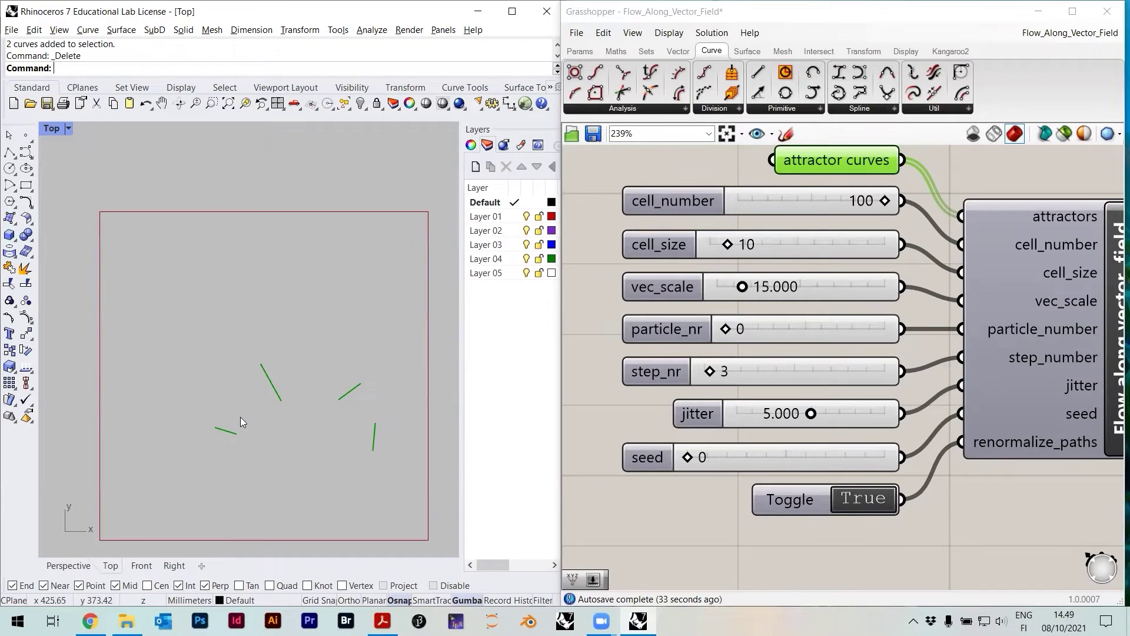
pyautogui.scroll(1, 172, 437)
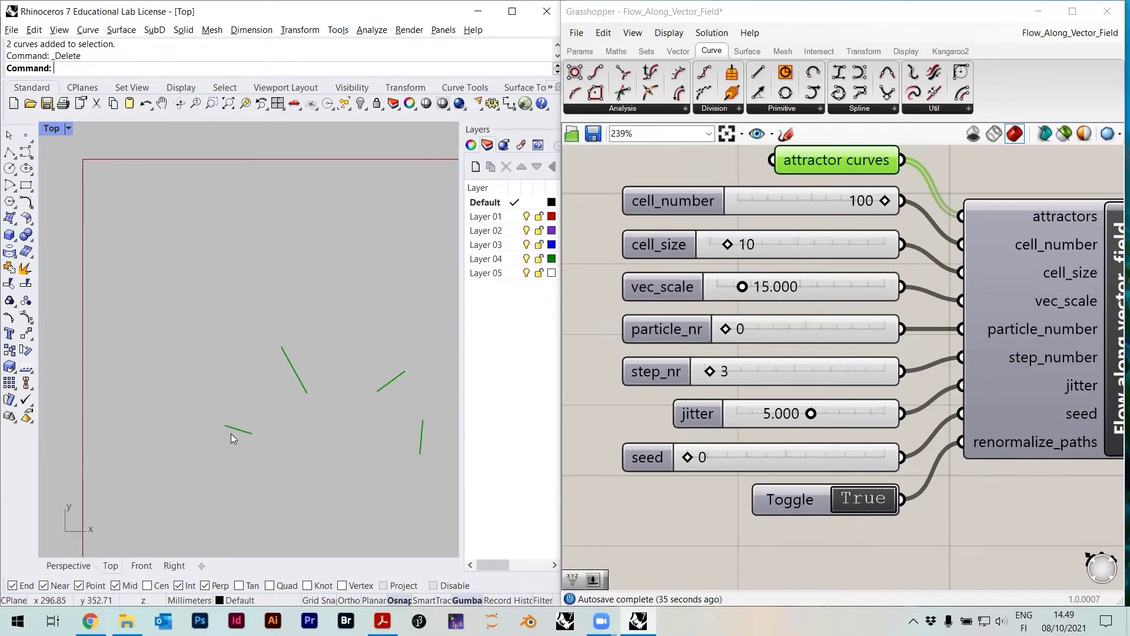
pyautogui.moveTo(389, 267); pyautogui.dragTo(344, 254, button='right')
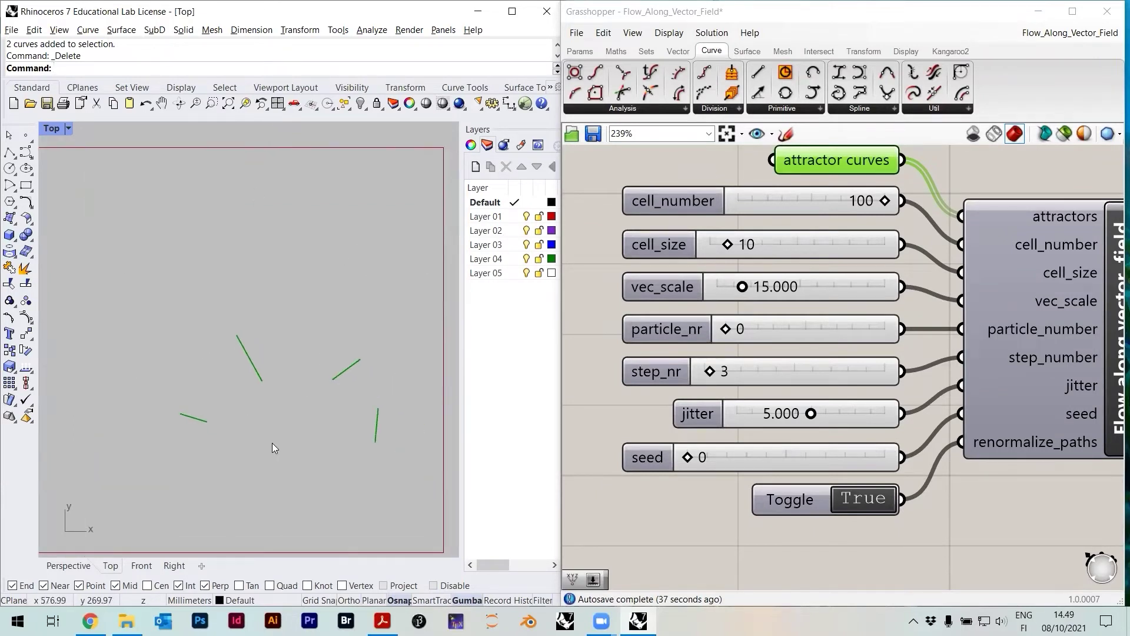
pyautogui.moveTo(348, 322); pyautogui.dragTo(353, 324, button='right')
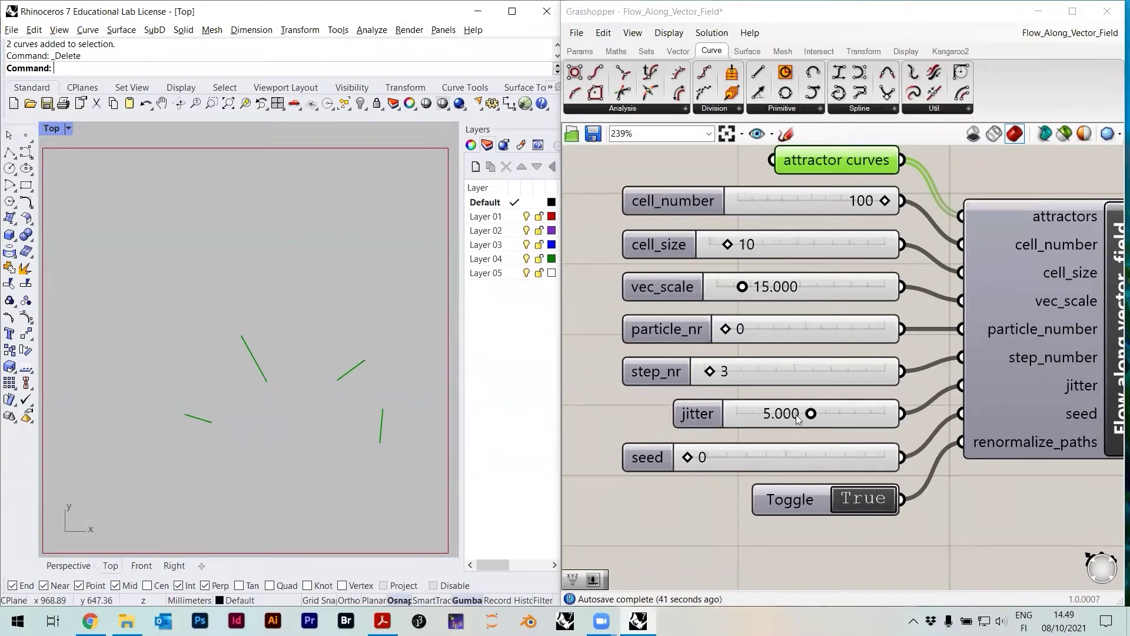
# Set particle_nr to 1000 and show the complete field of flow paths in the Rhino view
pyautogui.click(714, 482)
pyautogui.scroll(2, 692, 349)
pyautogui.moveTo(734, 331); pyautogui.dragTo(973, 331)
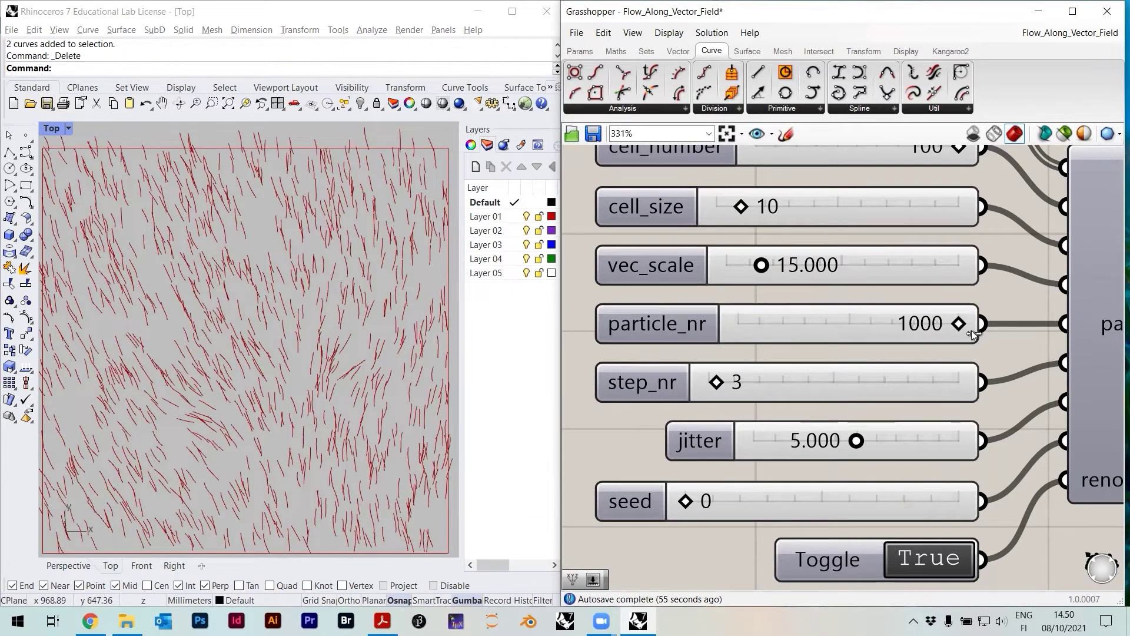
pyautogui.click(393, 305)
pyautogui.scroll(-3, 393, 305)
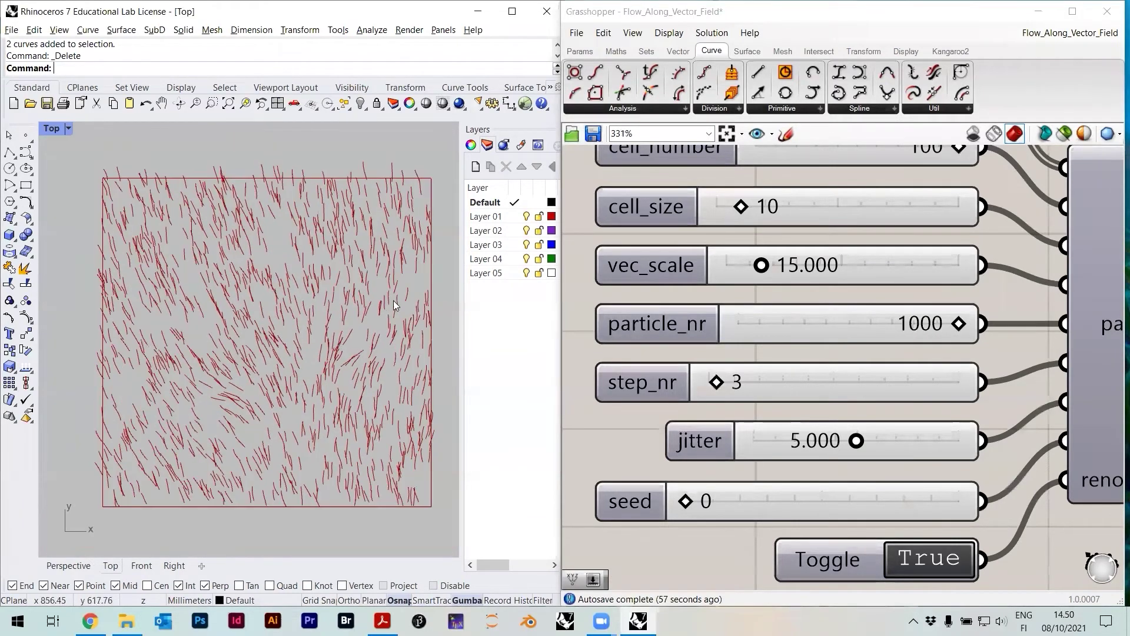
# Try a higher vec_scale on the flow paths, then set vec_scale to 12.718
pyautogui.moveTo(830, 222); pyautogui.dragTo(840, 325, button='right')
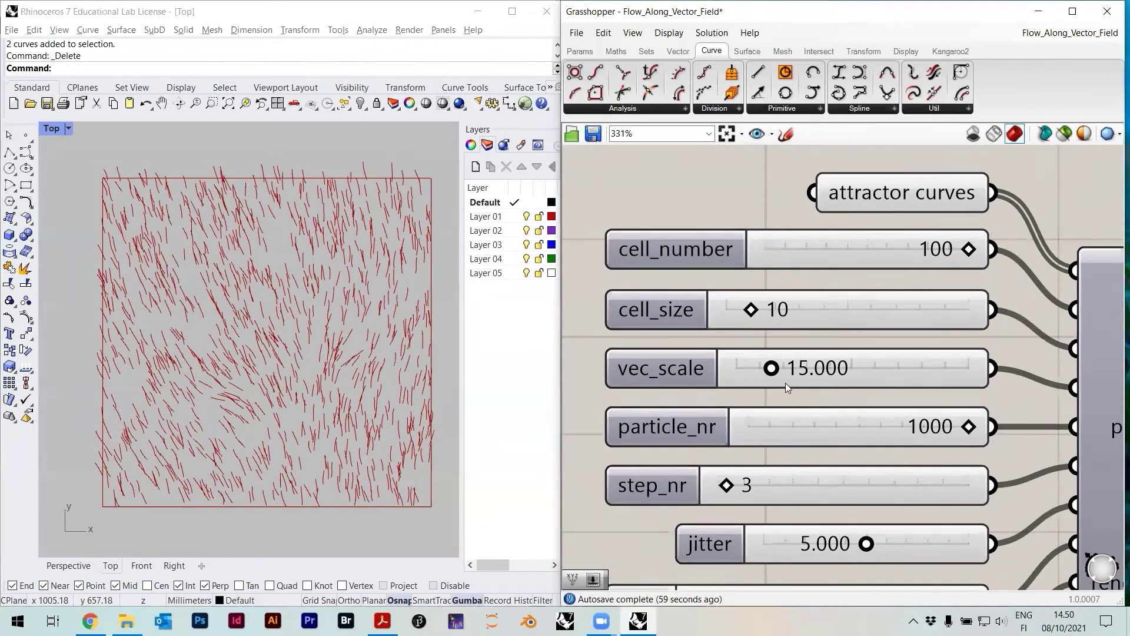
pyautogui.moveTo(756, 374); pyautogui.dragTo(763, 375, button='right')
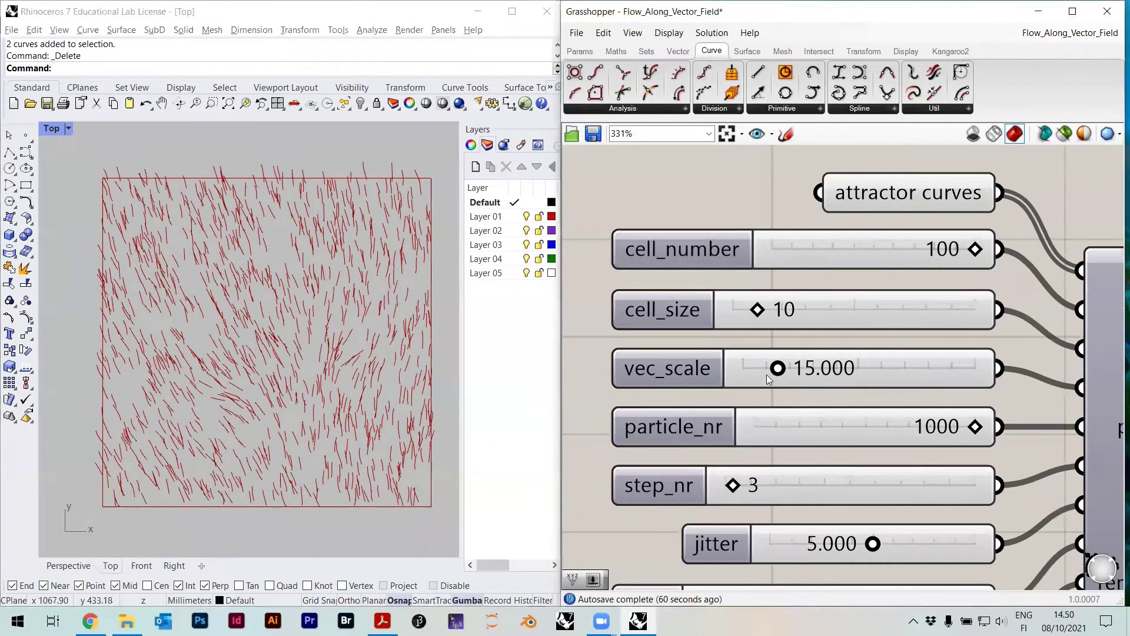
pyautogui.moveTo(778, 369); pyautogui.dragTo(888, 369)
pyautogui.click(445, 367)
pyautogui.scroll(5, 255, 347)
pyautogui.moveTo(535, 374); pyautogui.dragTo(771, 391)
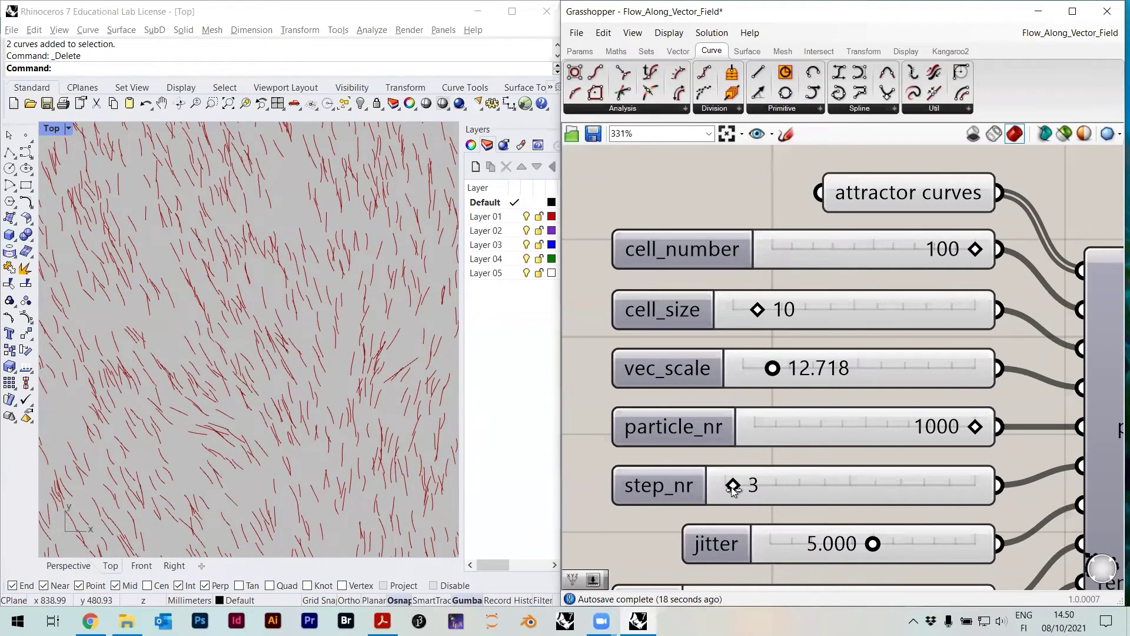
# Set step_nr to 15 and jitter to 0.000, and inspect the flow paths up close
pyautogui.moveTo(731, 486); pyautogui.dragTo(779, 485)
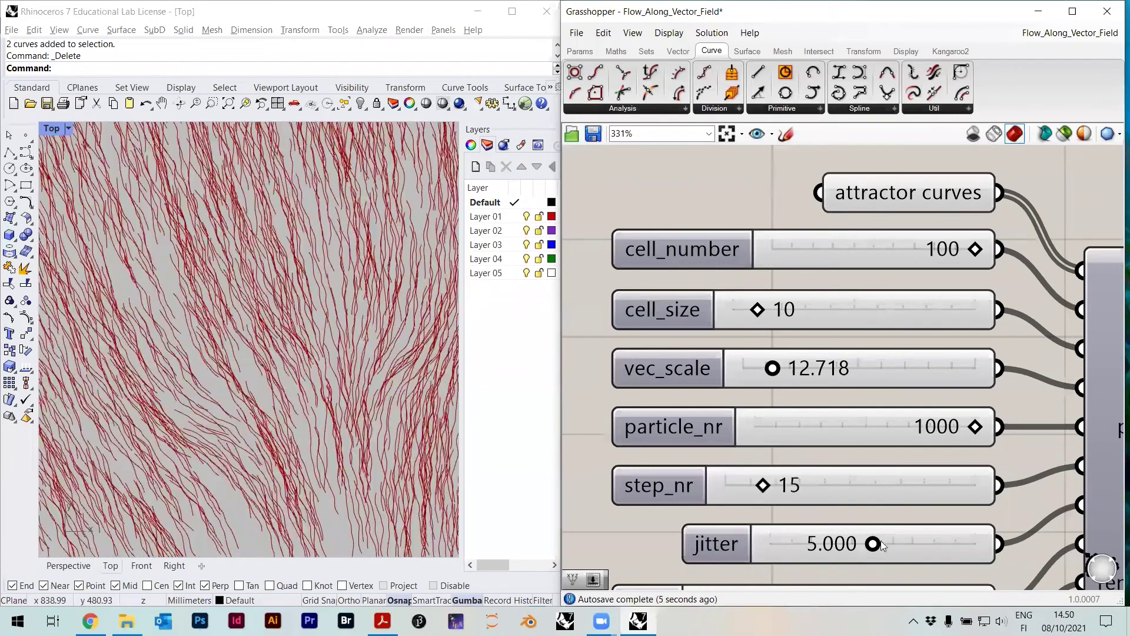
pyautogui.moveTo(881, 545); pyautogui.dragTo(768, 549)
pyautogui.moveTo(861, 515); pyautogui.dragTo(857, 509, button='right')
pyautogui.moveTo(311, 371); pyautogui.dragTo(327, 358, button='right')
pyautogui.scroll(3, 283, 314)
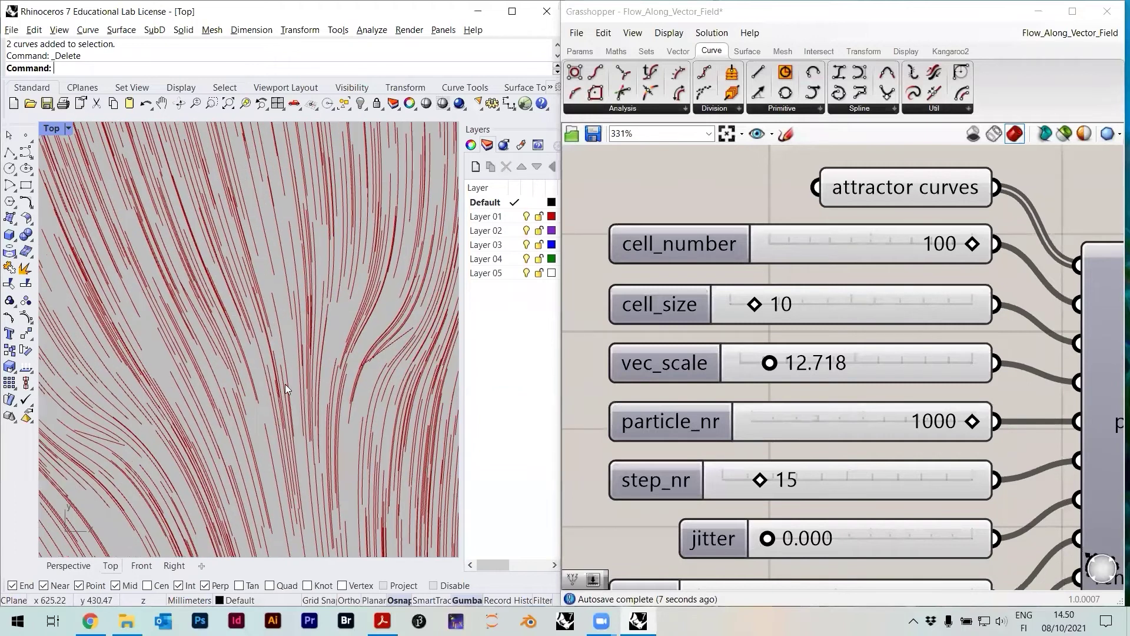
pyautogui.scroll(3, 282, 336)
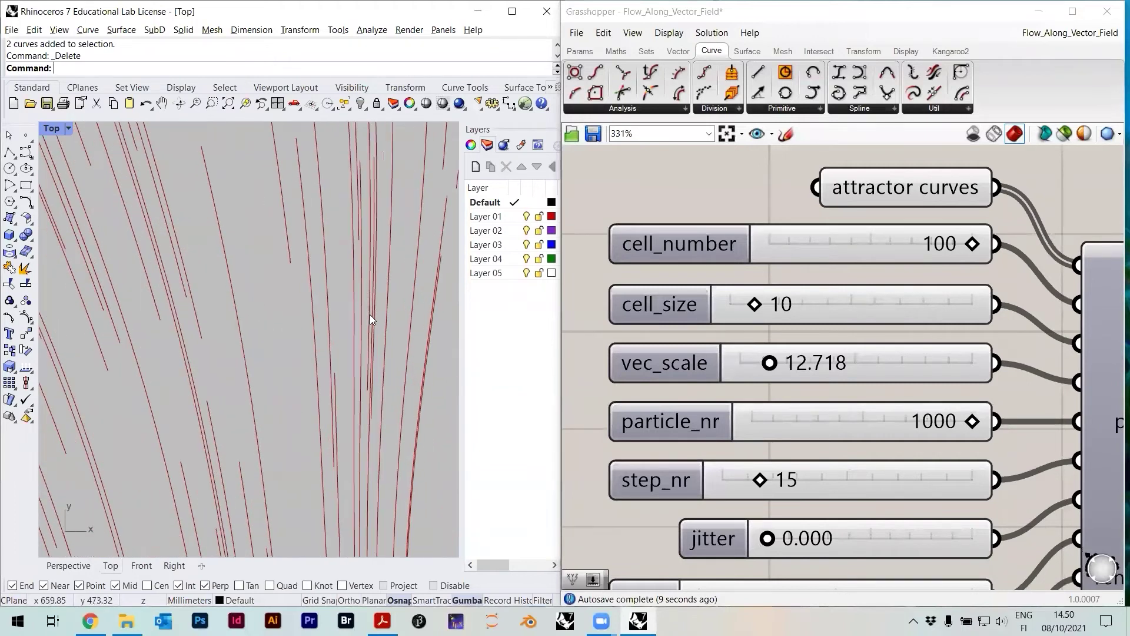
pyautogui.scroll(-5, 294, 318)
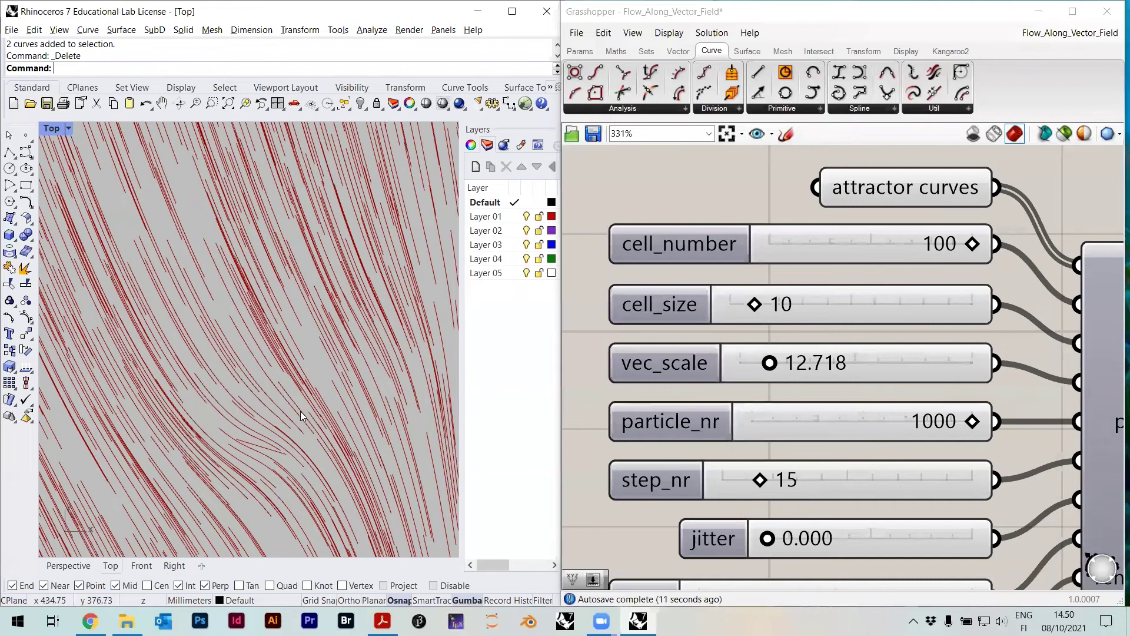
# Set jitter to 4.828 and inspect the flow paths both up close and across the whole boundary square
pyautogui.moveTo(300, 411); pyautogui.dragTo(260, 383, button='right')
pyautogui.moveTo(767, 542); pyautogui.dragTo(875, 541)
pyautogui.click(410, 393)
pyautogui.scroll(-3, 247, 333)
pyautogui.scroll(-3, 235, 311)
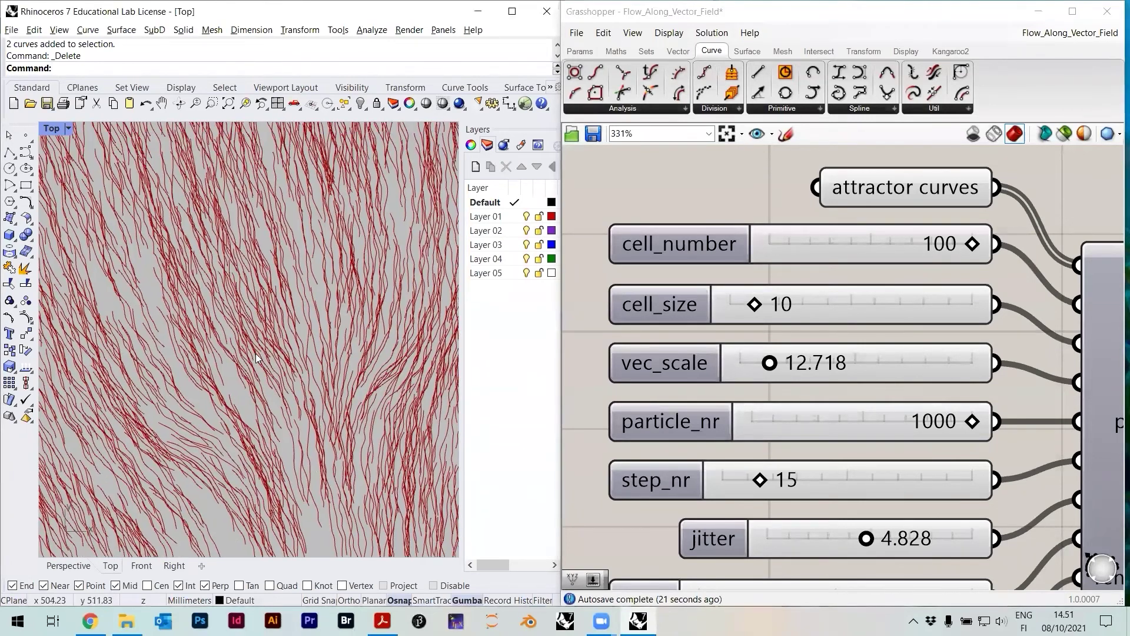
pyautogui.scroll(-5, 254, 350)
pyautogui.scroll(-2, 253, 335)
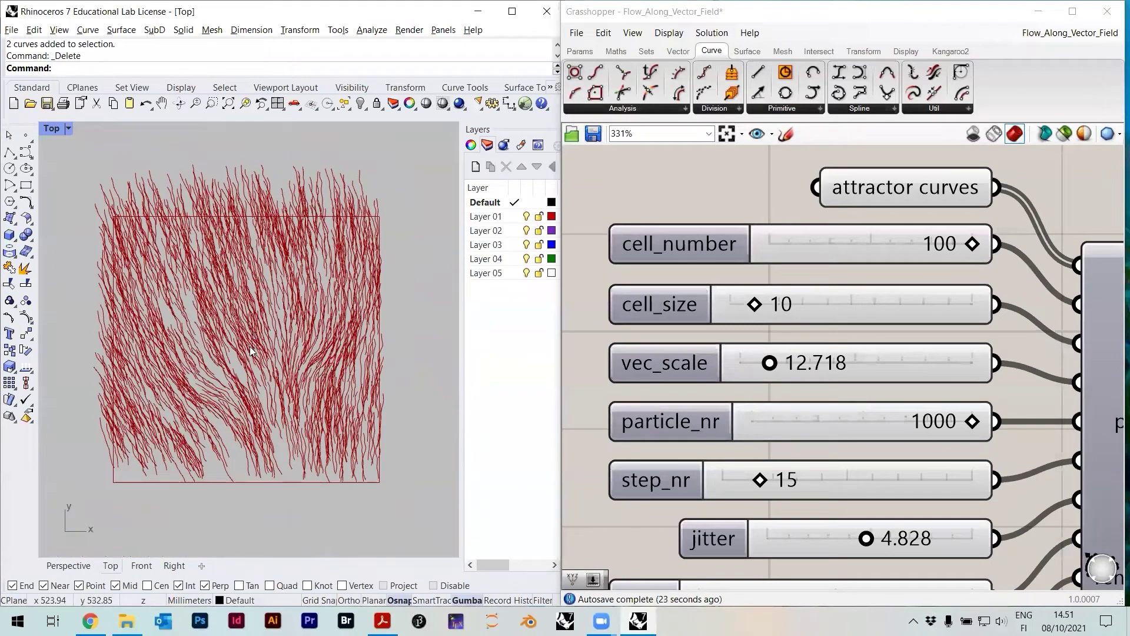
pyautogui.scroll(6, 318, 357)
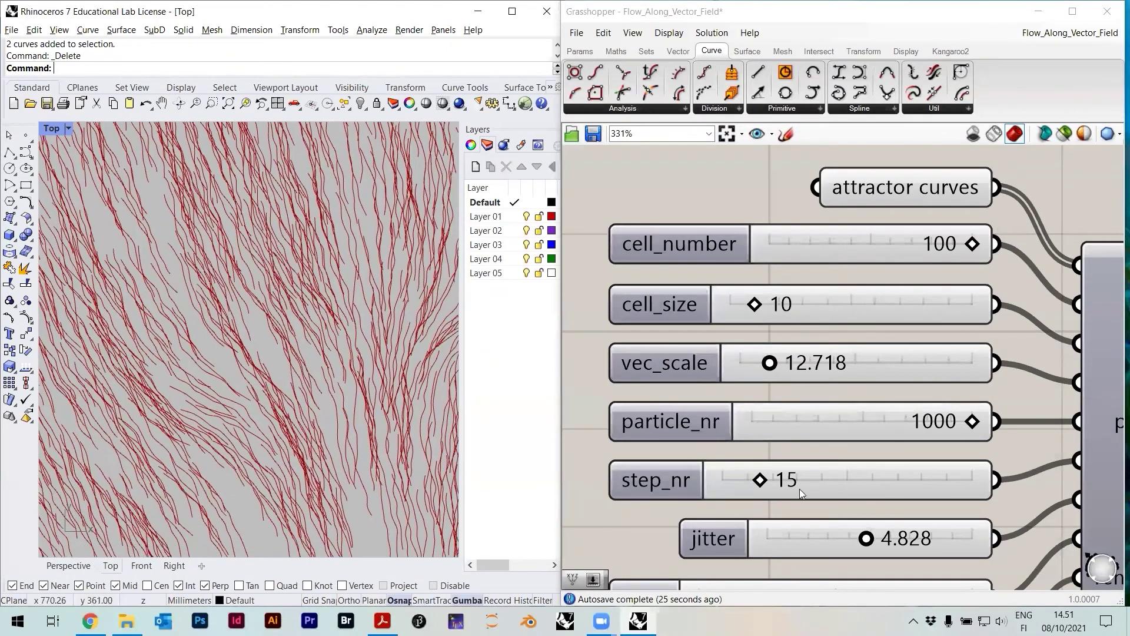
# Fine-tune jitter to 5.029 while viewing the flow paths up close
pyautogui.moveTo(866, 540)
pyautogui.mouseDown()
pyautogui.moveTo(899, 536)
pyautogui.moveTo(865, 537)
pyautogui.mouseUp()
pyautogui.click(213, 390)
pyautogui.moveTo(245, 391); pyautogui.dragTo(239, 379, button='right')
pyautogui.moveTo(858, 538); pyautogui.dragTo(871, 541)
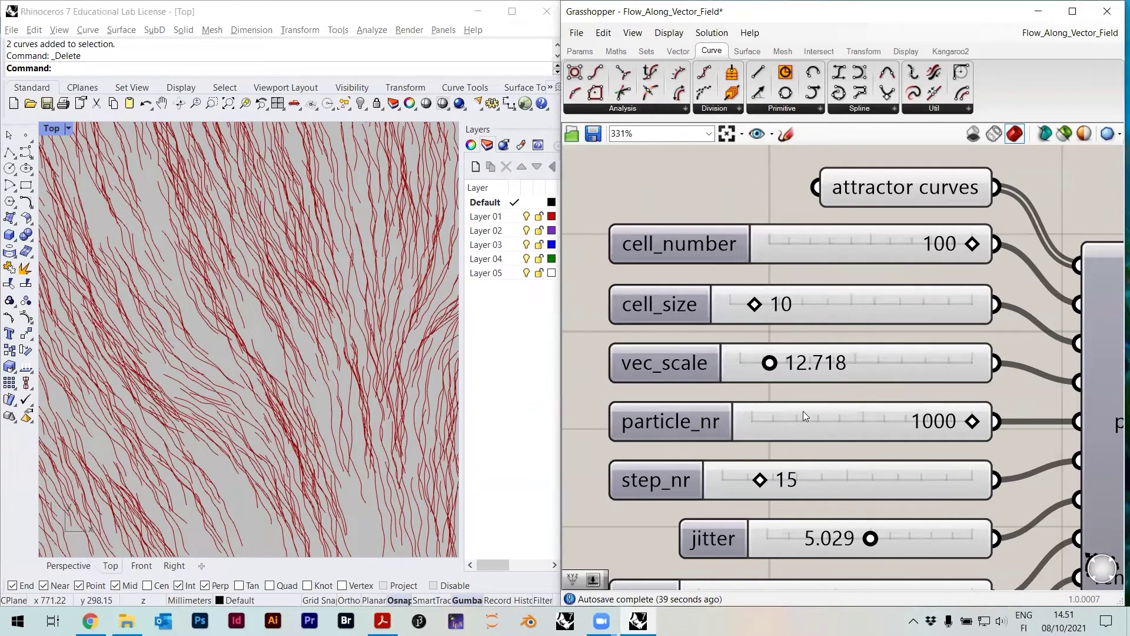
# Set step_nr to 47 and view the longer flow paths across the boundary square
pyautogui.moveTo(772, 481); pyautogui.dragTo(839, 482)
pyautogui.scroll(-10, 245, 370)
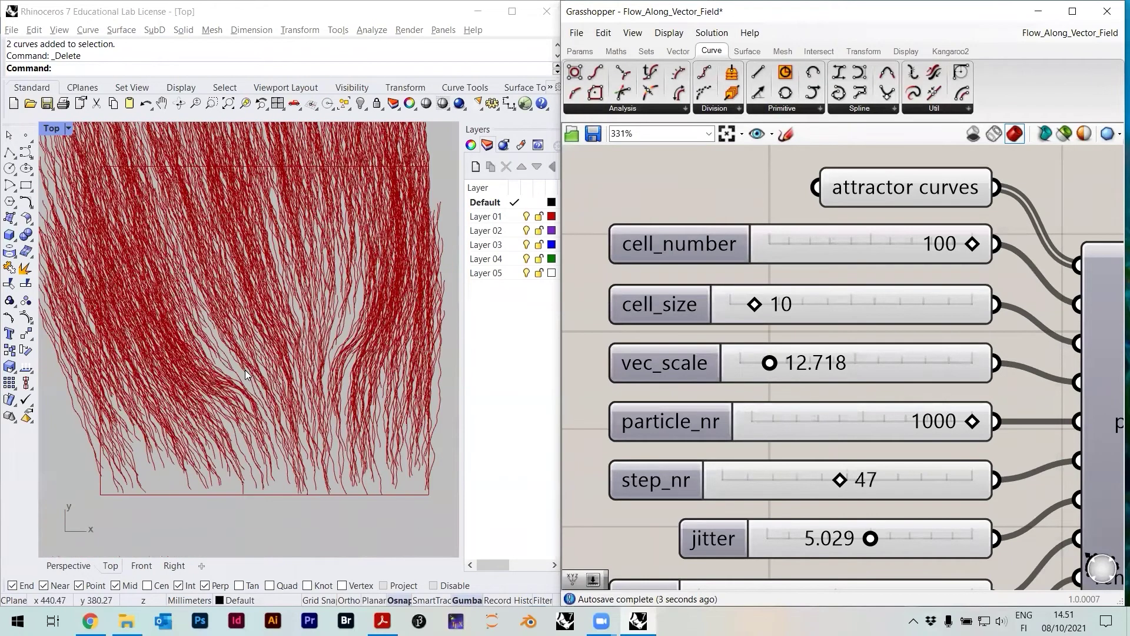
pyautogui.moveTo(240, 367); pyautogui.dragTo(238, 420, button='right')
pyautogui.scroll(4, 240, 367)
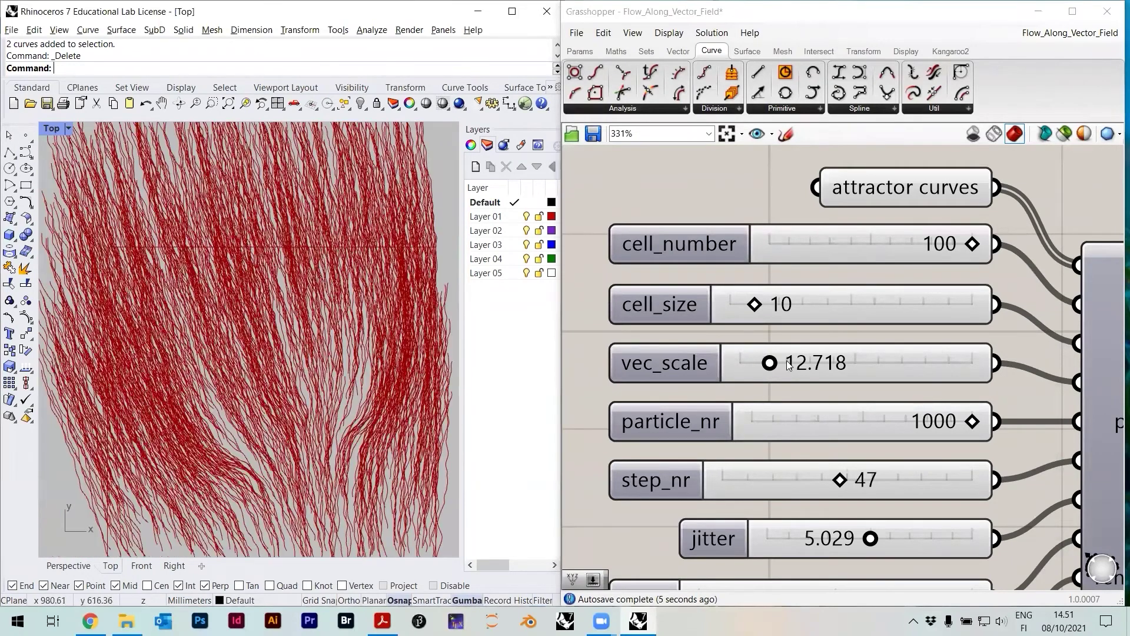
# Set vec_scale to 4.097 and step_nr to 3, and look at the resulting short flow paths
pyautogui.moveTo(772, 364); pyautogui.dragTo(741, 365)
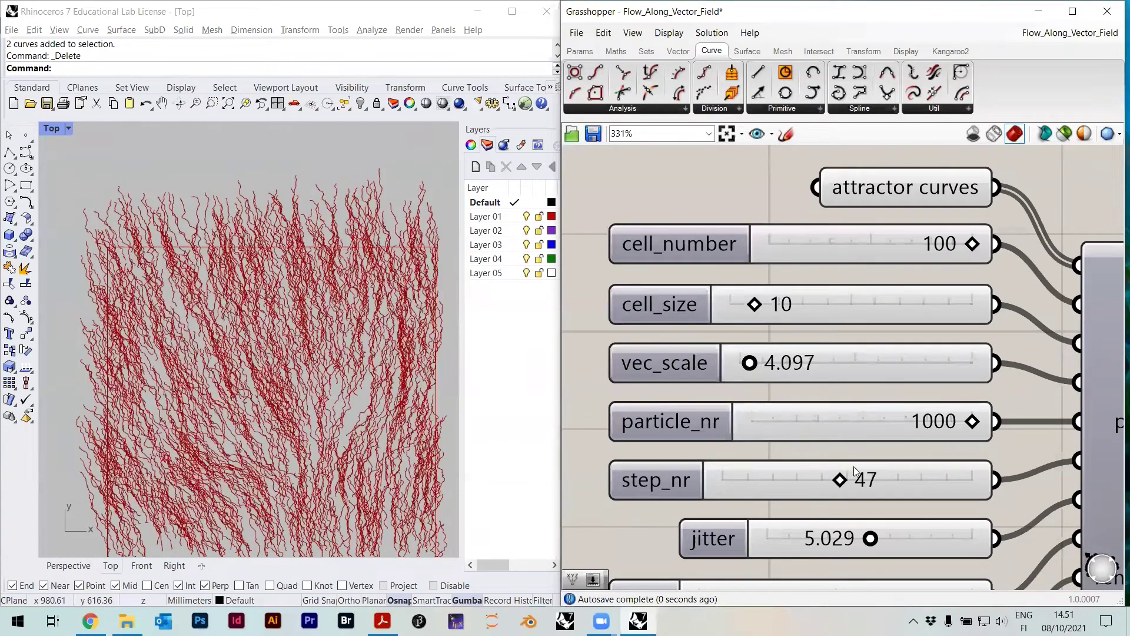
pyautogui.moveTo(752, 483); pyautogui.dragTo(730, 485)
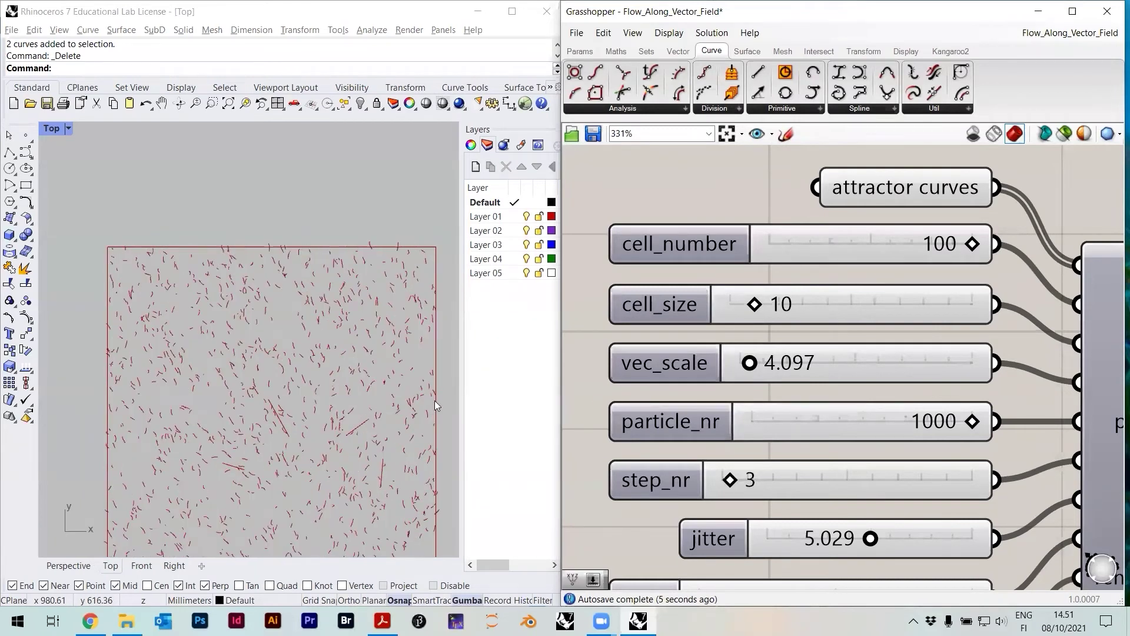
pyautogui.moveTo(175, 437); pyautogui.dragTo(171, 404, button='right')
pyautogui.scroll(5, 171, 404)
# Set vec_scale to 47.200 and compare the flow paths in the full field and up close
pyautogui.moveTo(743, 366); pyautogui.dragTo(861, 368)
pyautogui.click(277, 324)
pyautogui.scroll(-6, 290, 351)
pyautogui.scroll(3, 289, 352)
pyautogui.scroll(4, 396, 377)
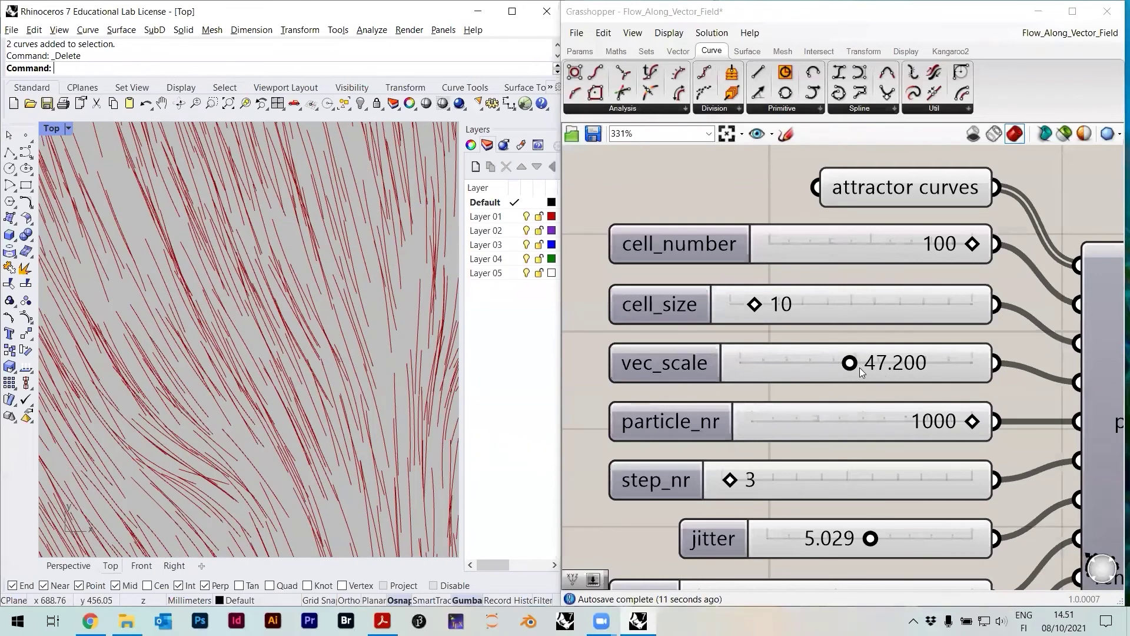
# Set vec_scale to 27.423, try lower jitter values, and set jitter to 5.115
pyautogui.moveTo(858, 367); pyautogui.dragTo(803, 378)
pyautogui.moveTo(869, 539); pyautogui.dragTo(838, 546)
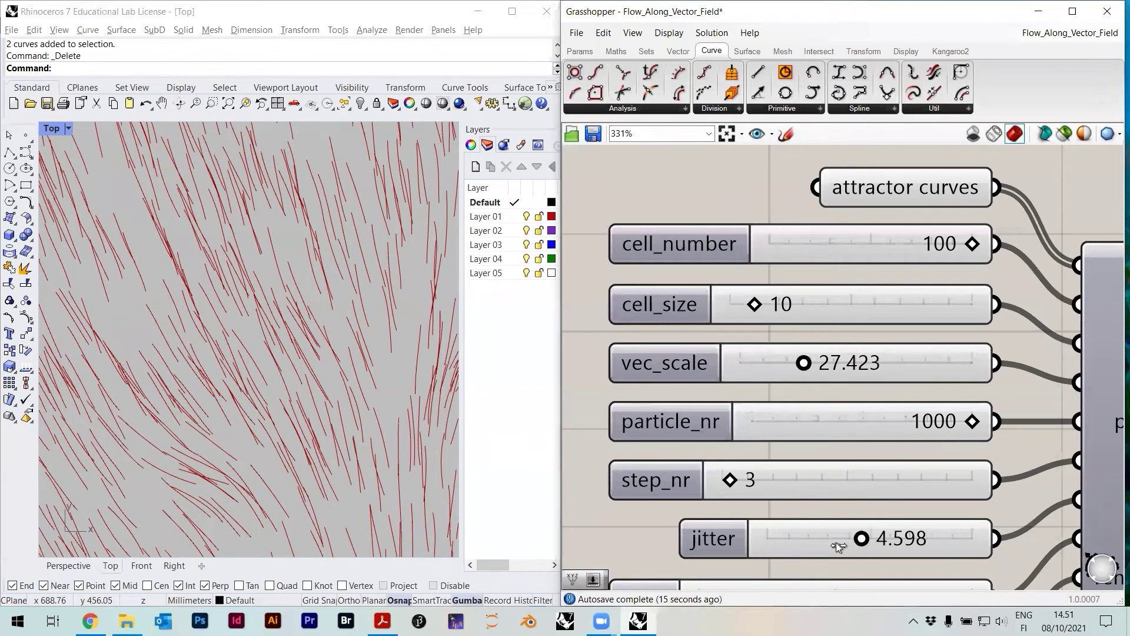
pyautogui.moveTo(768, 549)
pyautogui.mouseDown()
pyautogui.moveTo(925, 536)
pyautogui.moveTo(769, 538)
pyautogui.mouseUp()
pyautogui.click(273, 357)
pyautogui.moveTo(861, 528)
pyautogui.mouseDown()
pyautogui.moveTo(948, 528)
pyautogui.moveTo(781, 523)
pyautogui.moveTo(929, 515)
pyautogui.moveTo(809, 521)
pyautogui.moveTo(897, 515)
pyautogui.moveTo(835, 518)
pyautogui.moveTo(872, 520)
pyautogui.mouseUp()
pyautogui.moveTo(401, 410); pyautogui.dragTo(358, 376, button='right')
pyautogui.scroll(-1, 364, 377)
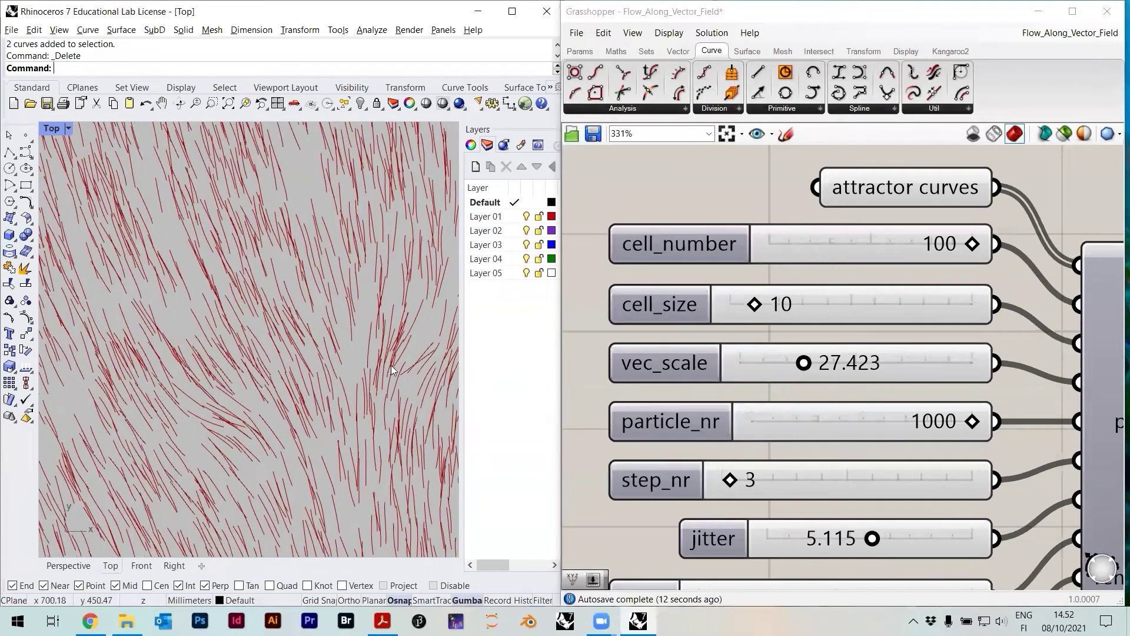
# Try jitter at 3.764 with step_nr 2, then set vec_scale to 42.889 and jitter to 5.344
pyautogui.moveTo(872, 538); pyautogui.dragTo(845, 538)
pyautogui.moveTo(732, 479); pyautogui.dragTo(727, 480)
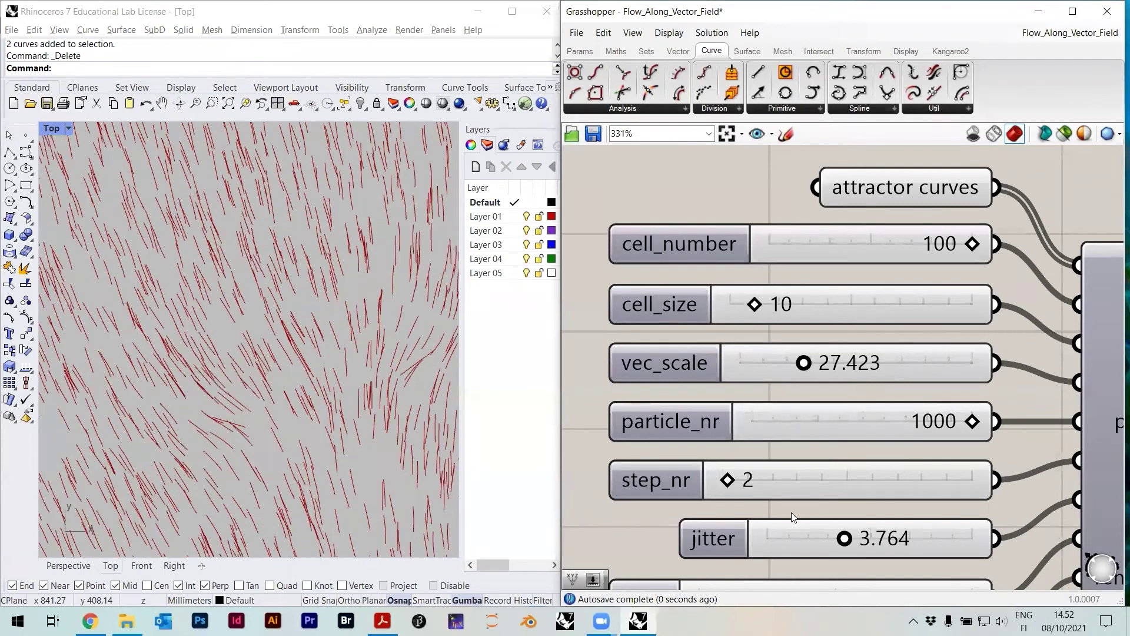
pyautogui.moveTo(805, 365); pyautogui.dragTo(840, 364)
pyautogui.moveTo(845, 538); pyautogui.dragTo(877, 538)
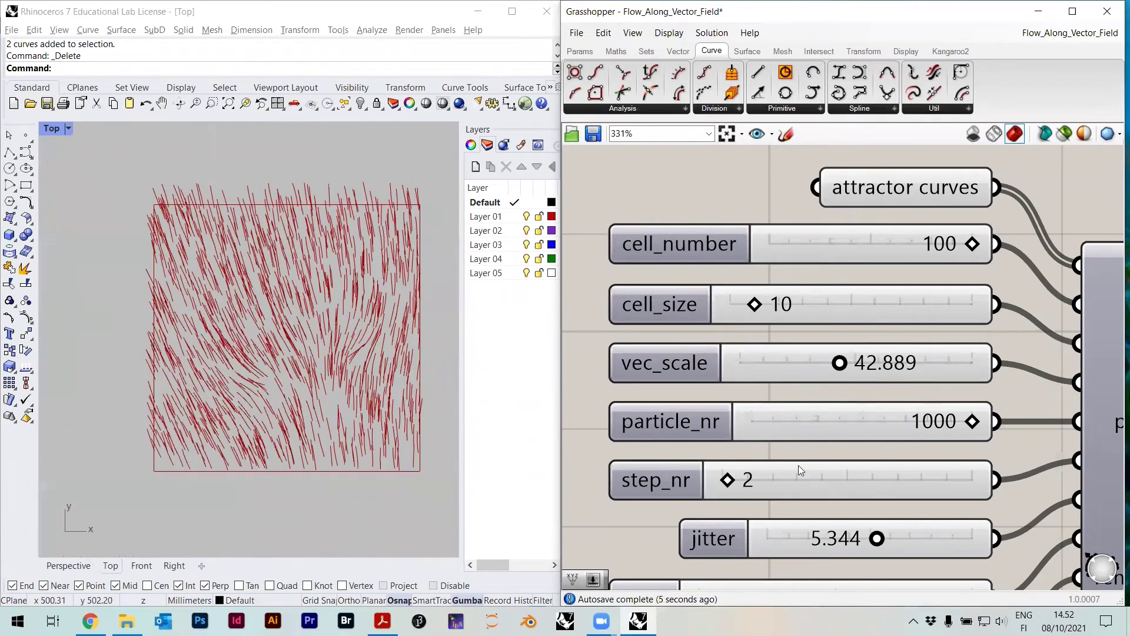
# Set step_nr to 4 and jitter to 6.005, and reduce vec_scale through 38.832 to 17.027
pyautogui.moveTo(729, 480); pyautogui.dragTo(734, 482)
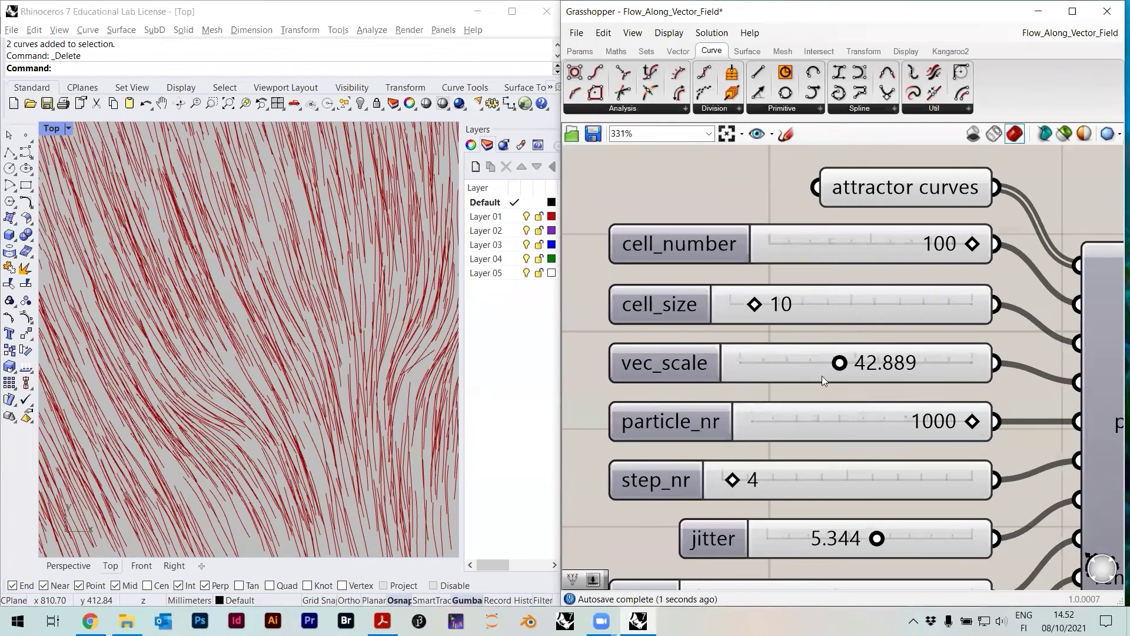
pyautogui.moveTo(839, 363); pyautogui.dragTo(830, 364)
pyautogui.moveTo(876, 538); pyautogui.dragTo(890, 538)
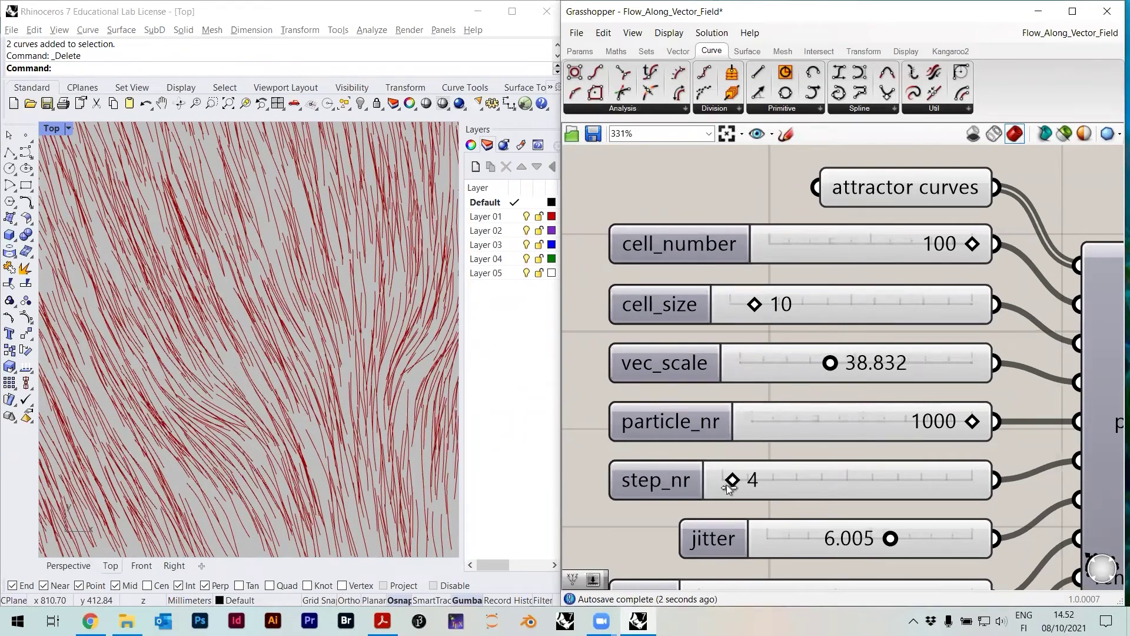
pyautogui.moveTo(829, 363); pyautogui.dragTo(780, 363)
pyautogui.scroll(-8, 290, 340)
pyautogui.scroll(10, 299, 360)
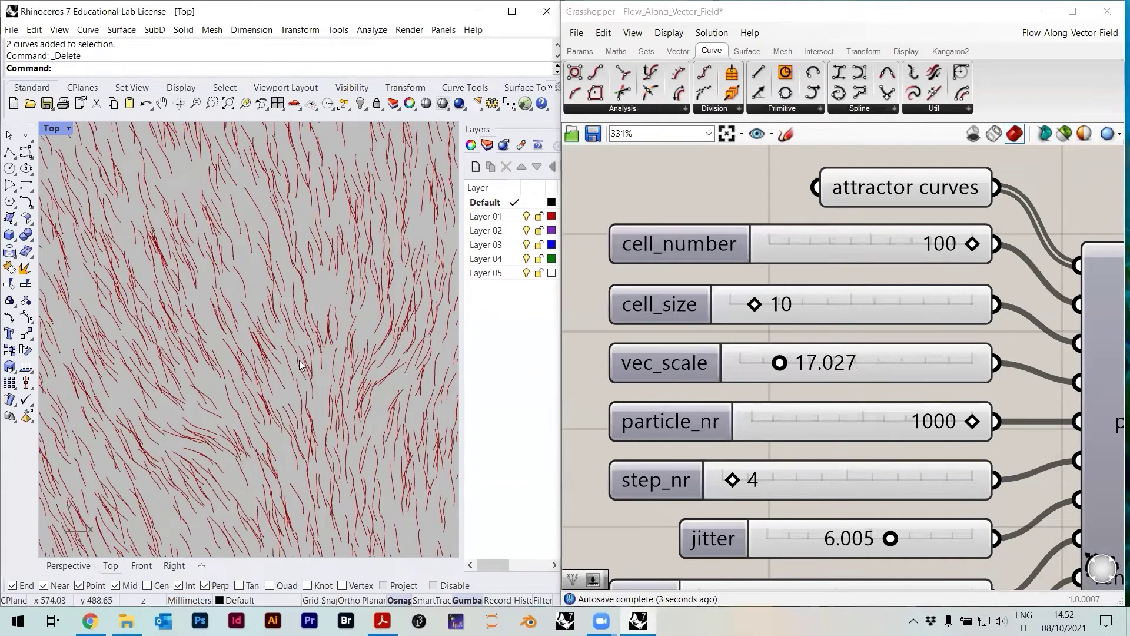
# Set step_nr to 2, vec_scale to 36.804 and jitter to 7.528, and inspect the flow paths
pyautogui.moveTo(732, 481); pyautogui.dragTo(727, 481)
pyautogui.moveTo(780, 363); pyautogui.dragTo(825, 363)
pyautogui.moveTo(891, 539); pyautogui.dragTo(922, 539)
pyautogui.click(340, 324)
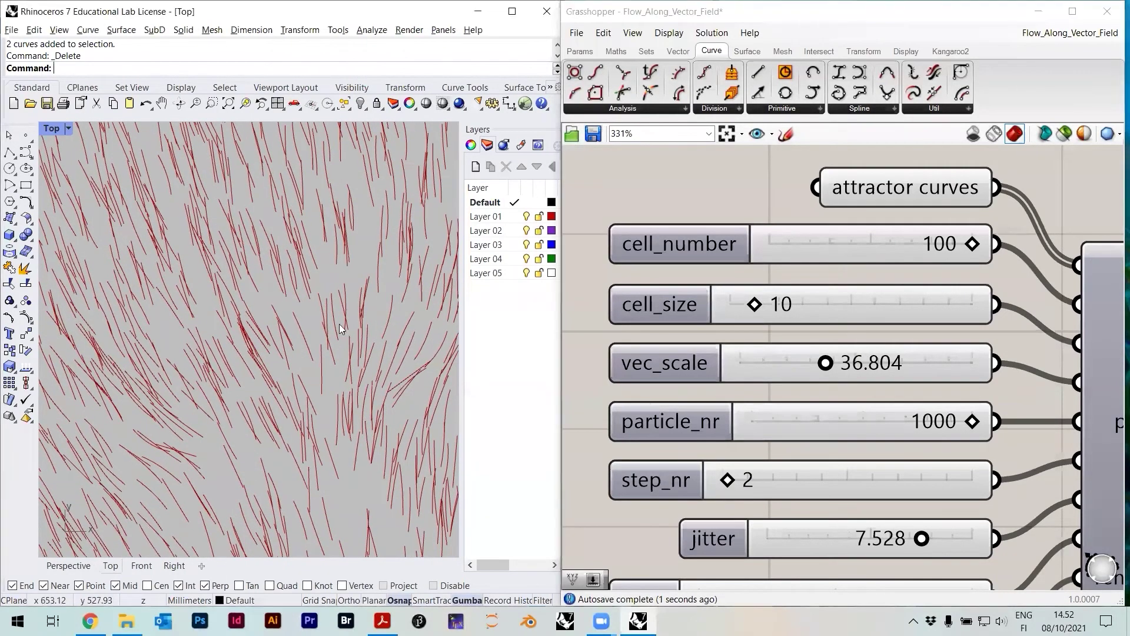
pyautogui.scroll(-3, 339, 321)
pyautogui.scroll(3, 278, 371)
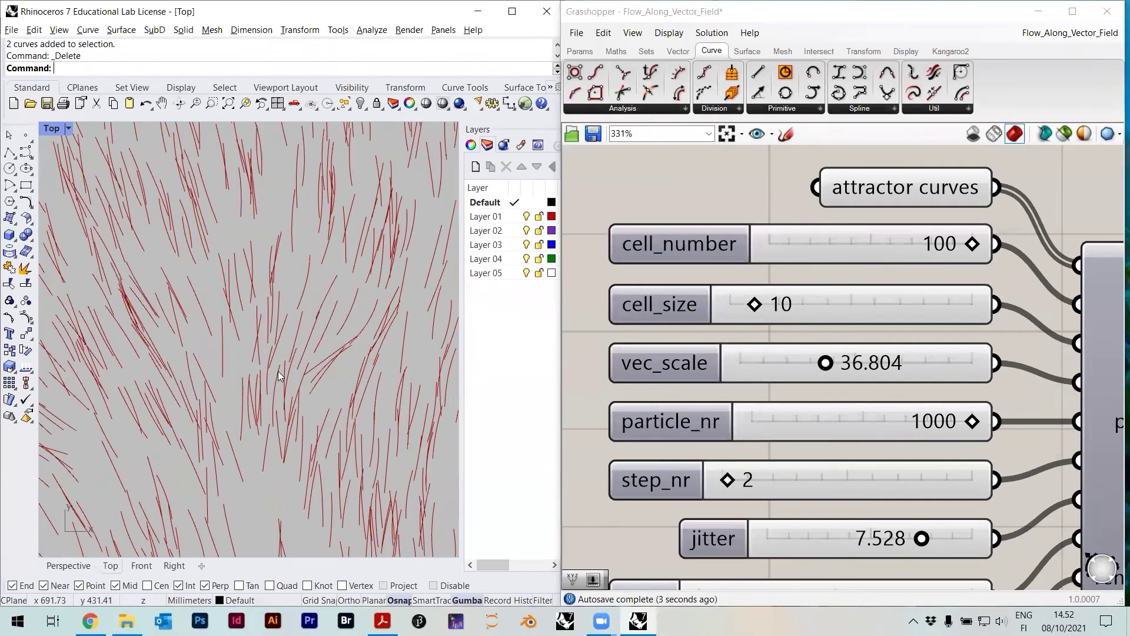
# Set step_nr to 3 and vec_scale to 26.916, and show the complete field of flow paths
pyautogui.moveTo(729, 482); pyautogui.dragTo(732, 481)
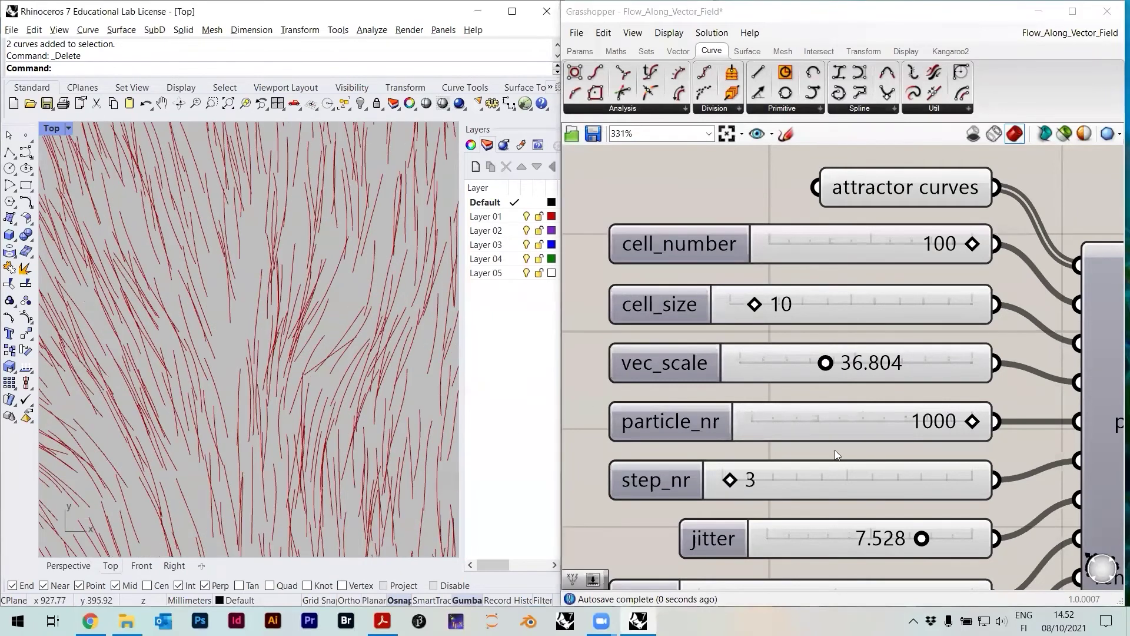
pyautogui.moveTo(835, 372); pyautogui.dragTo(801, 369)
pyautogui.scroll(-3, 268, 291)
pyautogui.moveTo(257, 317); pyautogui.dragTo(308, 369, button='right')
pyautogui.scroll(-2, 304, 343)
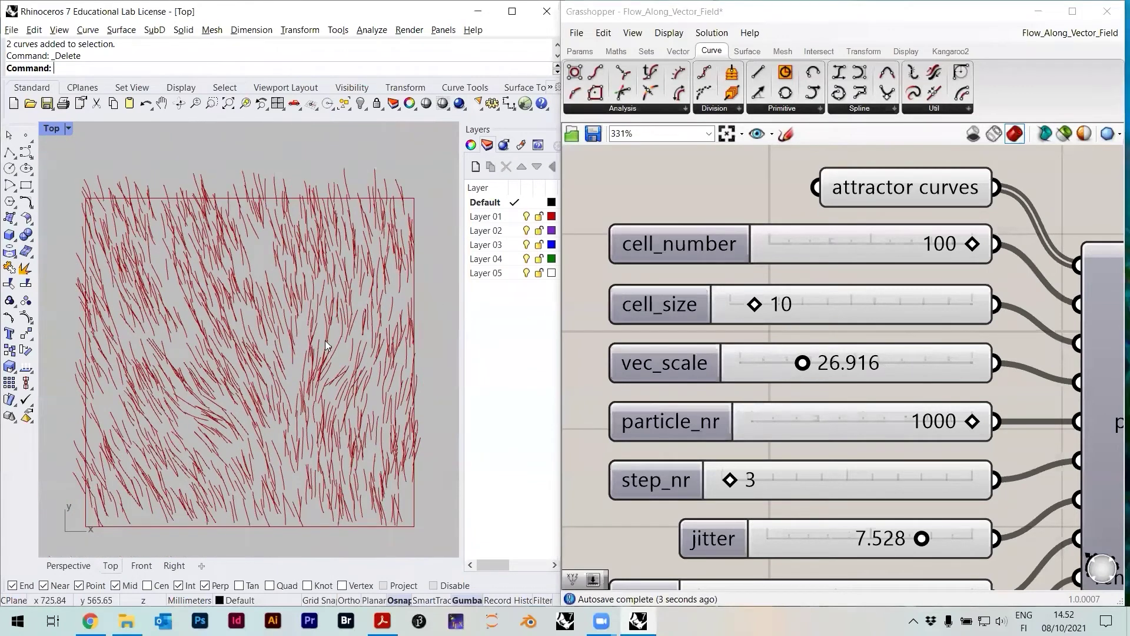
pyautogui.moveTo(308, 390); pyautogui.dragTo(315, 397, button='right')
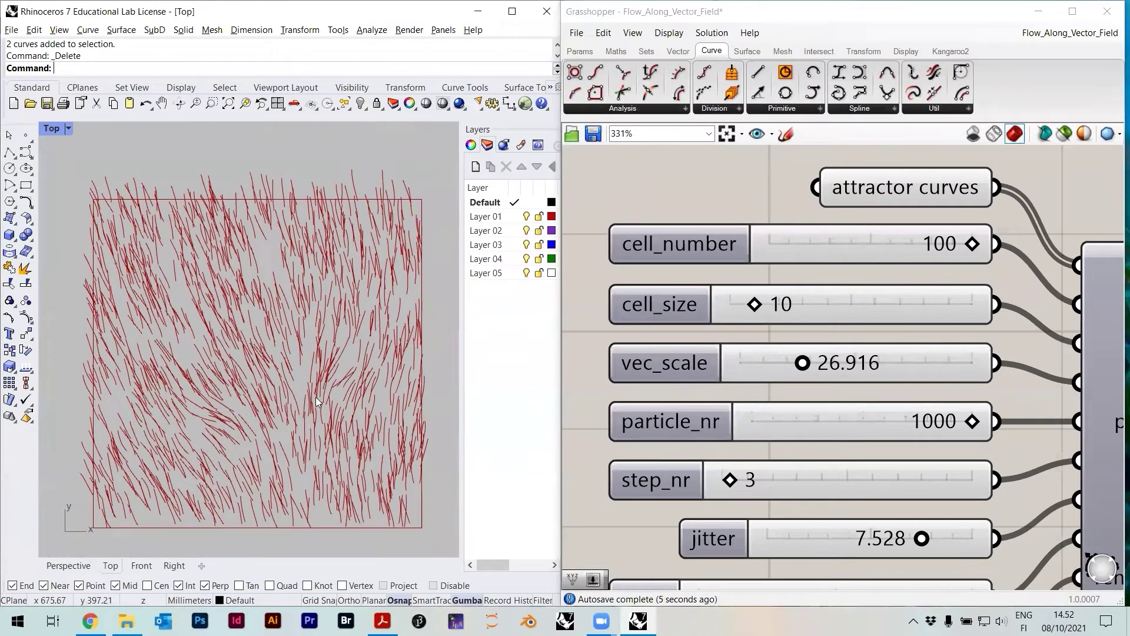
# Set seed to 71 and inspect the redistributed flow paths up close
pyautogui.scroll(-2, 843, 381)
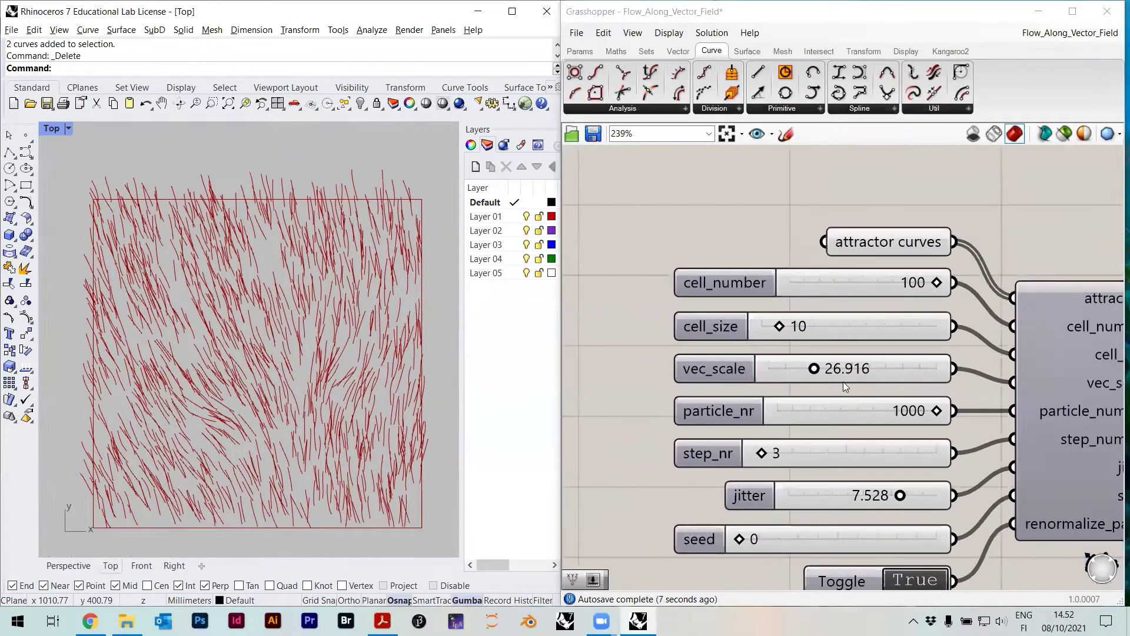
pyautogui.moveTo(852, 426); pyautogui.dragTo(846, 389, button='right')
pyautogui.scroll(1, 713, 490)
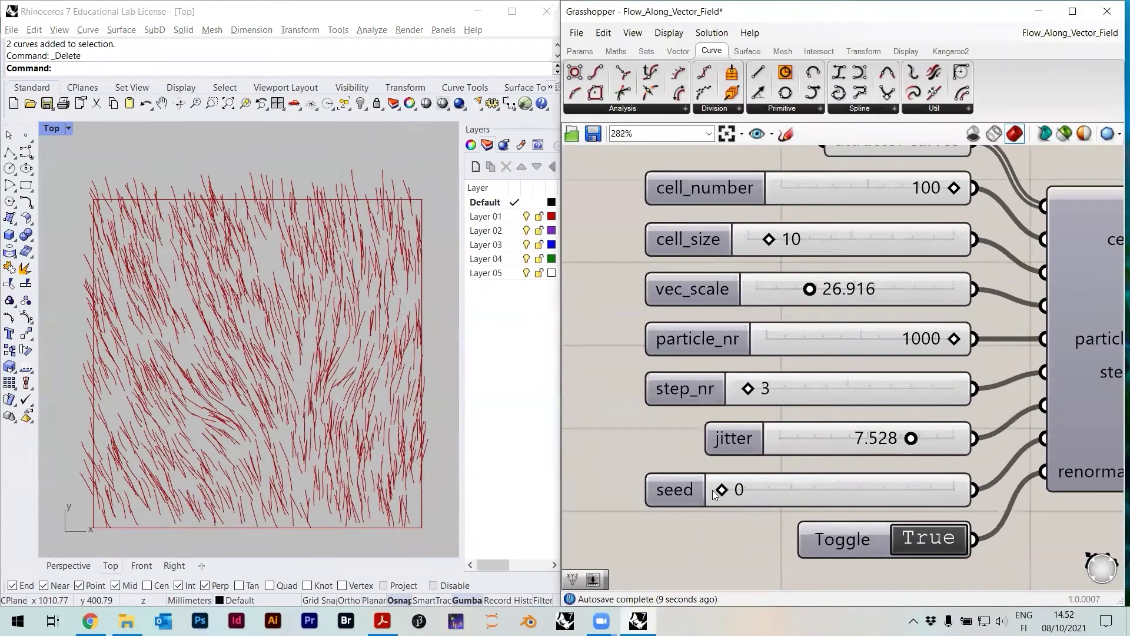
pyautogui.moveTo(722, 493); pyautogui.dragTo(737, 493)
pyautogui.scroll(5, 302, 382)
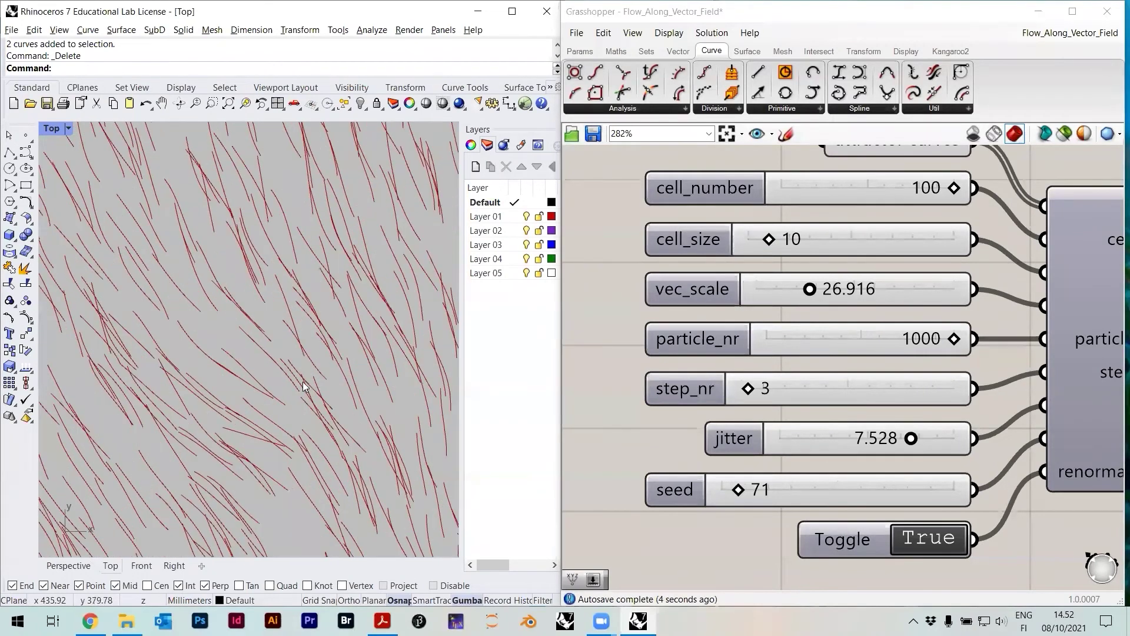
pyautogui.scroll(4, 251, 400)
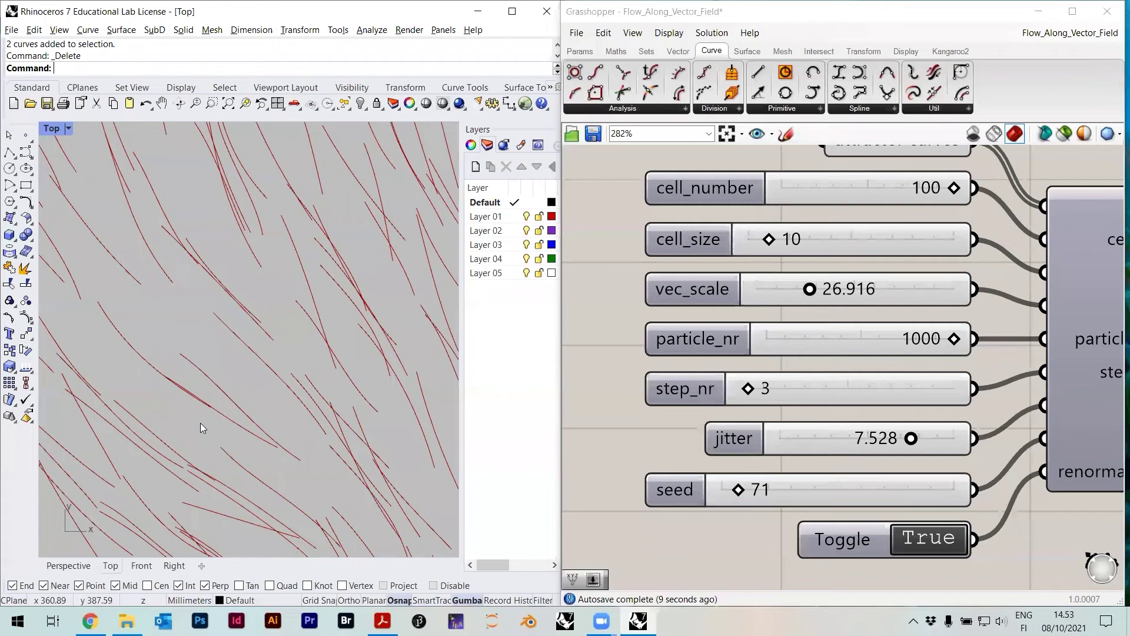
# Try another seed value on the full field of flow paths, then return seed to 0
pyautogui.scroll(-6, 202, 388)
pyautogui.moveTo(744, 490)
pyautogui.mouseDown()
pyautogui.moveTo(800, 498)
pyautogui.moveTo(738, 503)
pyautogui.mouseUp()
pyautogui.click(344, 385)
pyautogui.scroll(-5, 301, 348)
pyautogui.moveTo(294, 373); pyautogui.dragTo(272, 377, button='right')
pyautogui.moveTo(734, 493)
pyautogui.mouseDown()
pyautogui.moveTo(745, 493)
pyautogui.moveTo(714, 494)
pyautogui.mouseUp()
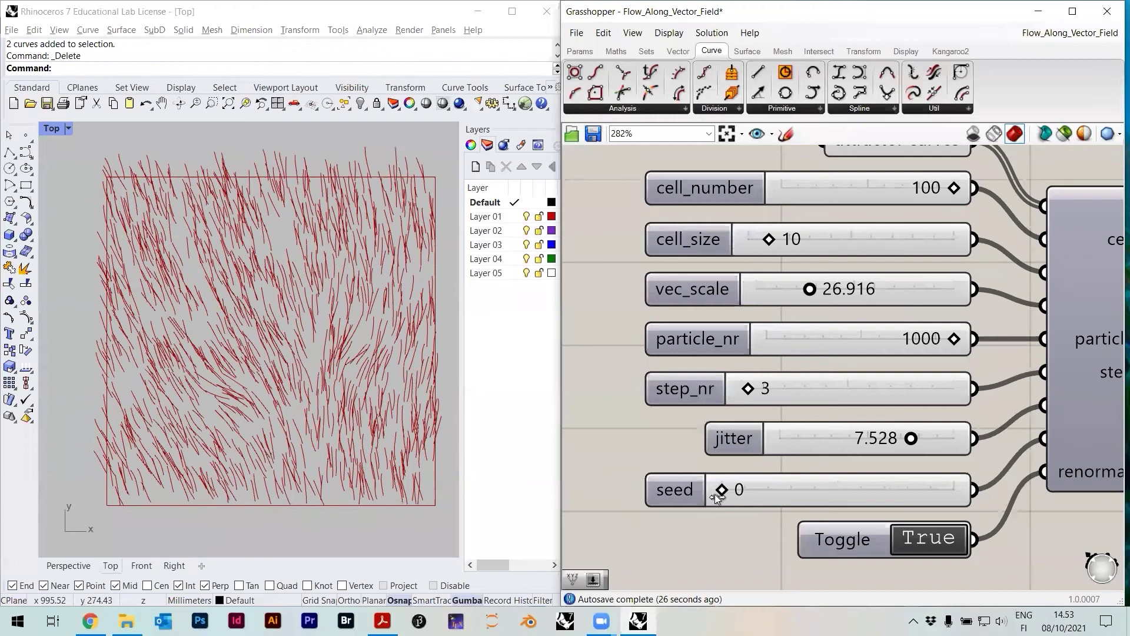
# Switch the Boolean toggle for renormalizing to False and examine how path lengths vary across the field
pyautogui.click(934, 546)
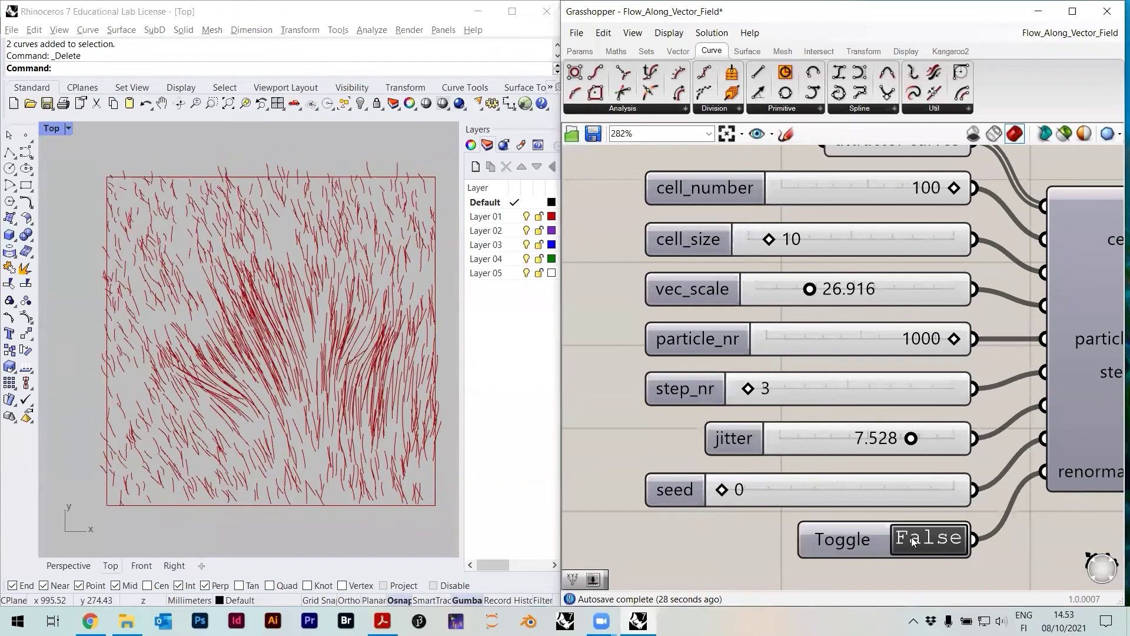
pyautogui.click(330, 407)
pyautogui.moveTo(330, 407); pyautogui.dragTo(321, 413, button='right')
pyautogui.click(929, 537)
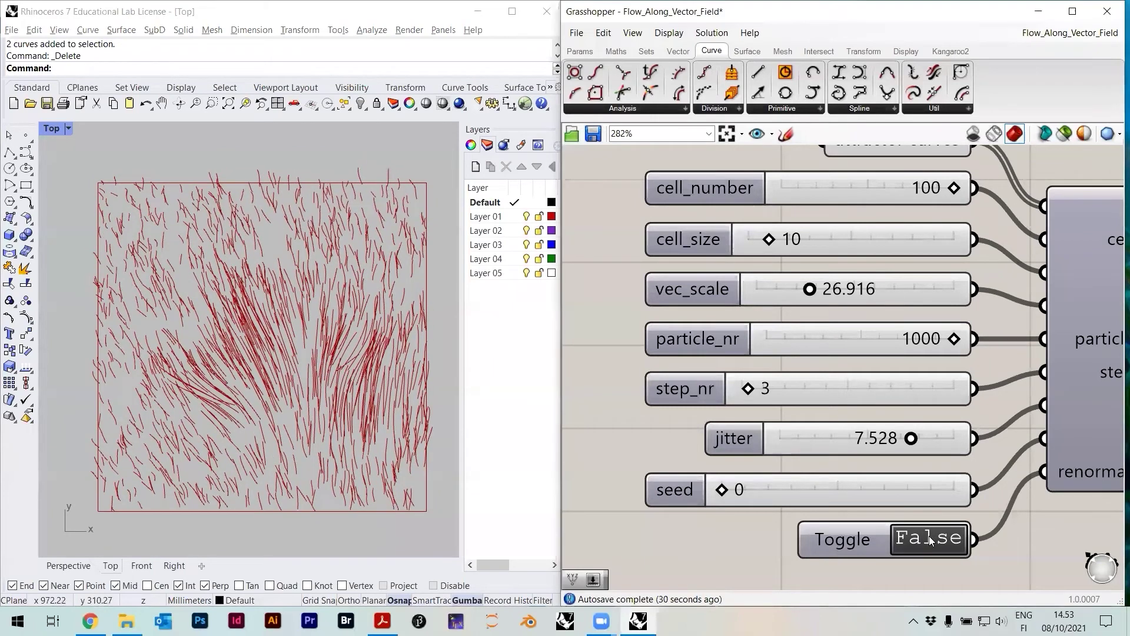
pyautogui.click(930, 540)
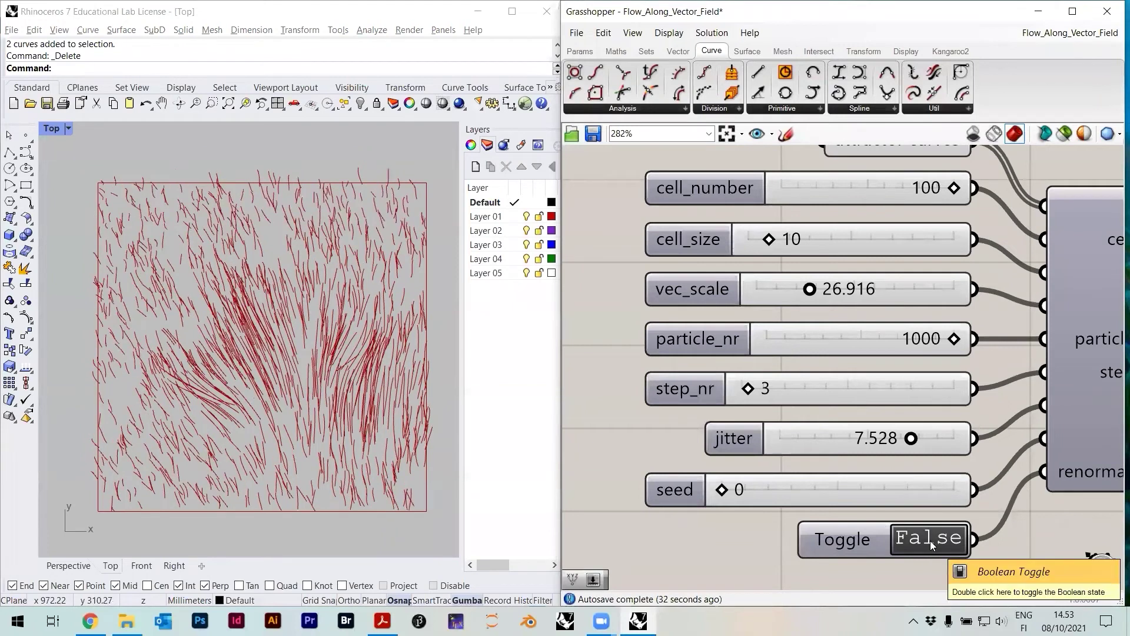
pyautogui.click(504, 393)
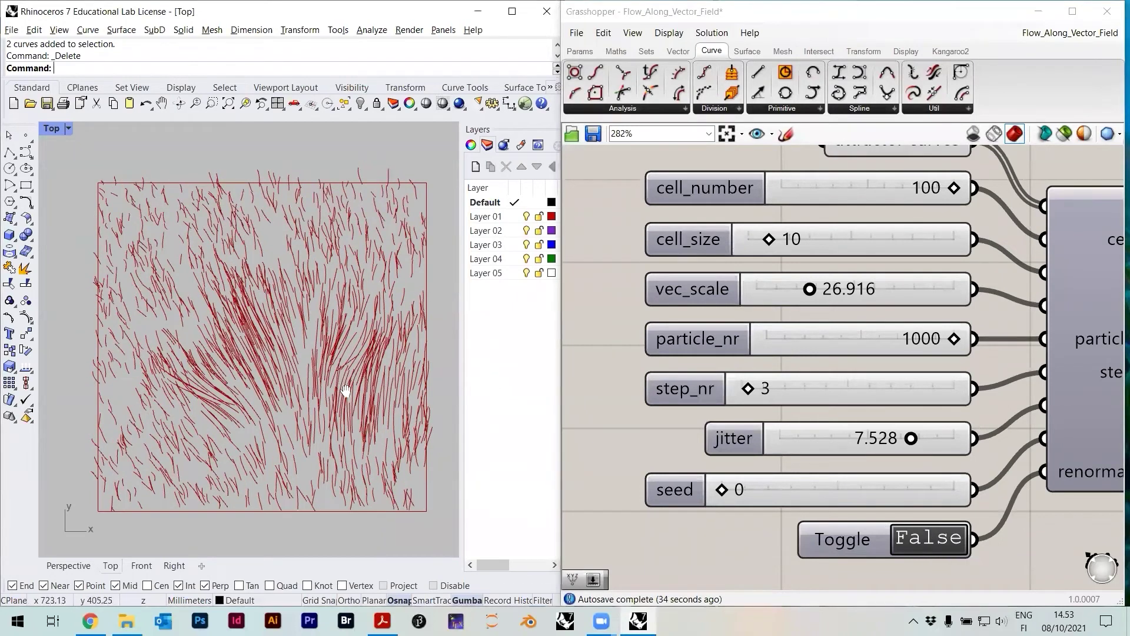
pyautogui.scroll(5, 238, 374)
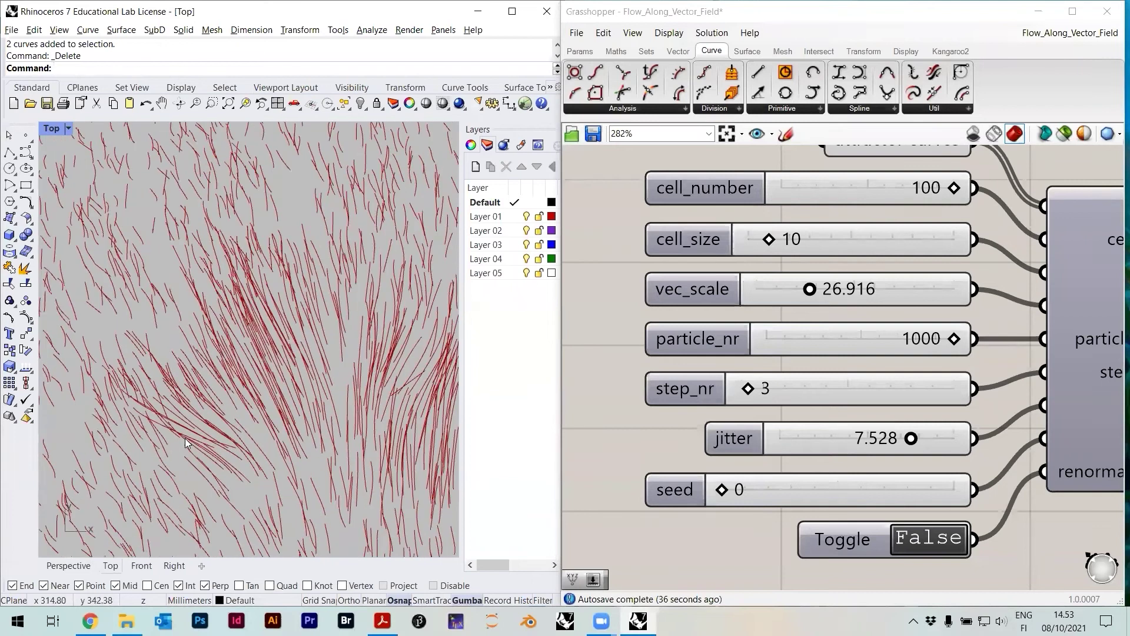
pyautogui.scroll(-2, 202, 434)
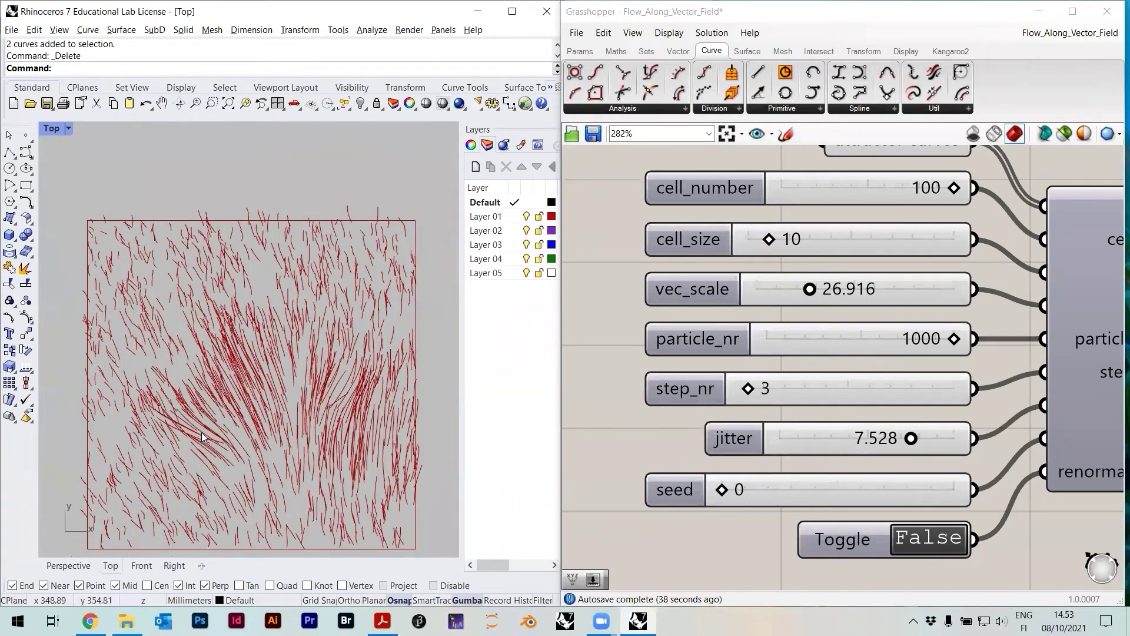
pyautogui.scroll(1, 201, 432)
pyautogui.scroll(3, 203, 451)
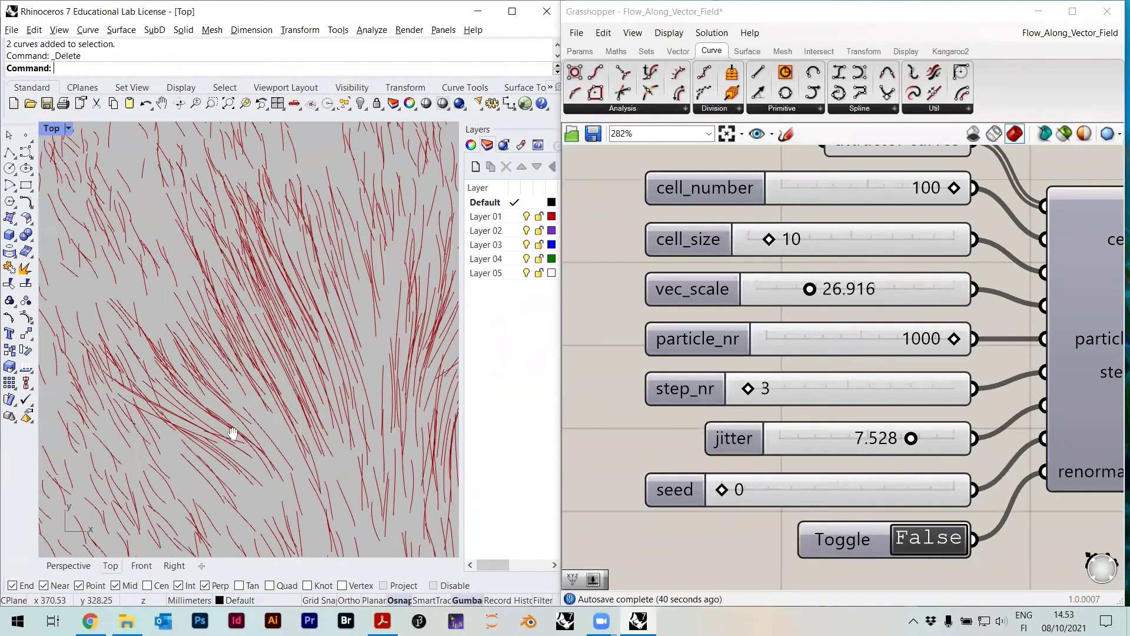
# Highlight the attractor curves parameter and compare the positions of its lines with the surrounding flow paths
pyautogui.moveTo(906, 157); pyautogui.dragTo(894, 263, button='right')
pyautogui.click(899, 237)
pyautogui.moveTo(337, 349); pyautogui.dragTo(265, 327, button='right')
pyautogui.scroll(-2, 215, 393)
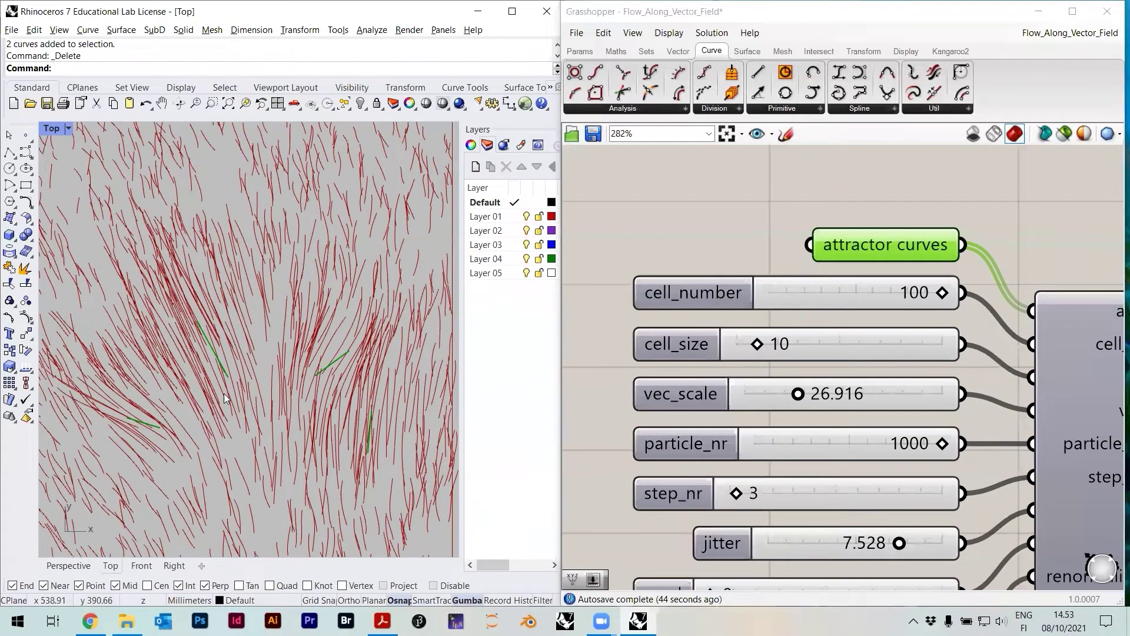
pyautogui.scroll(-1, 328, 344)
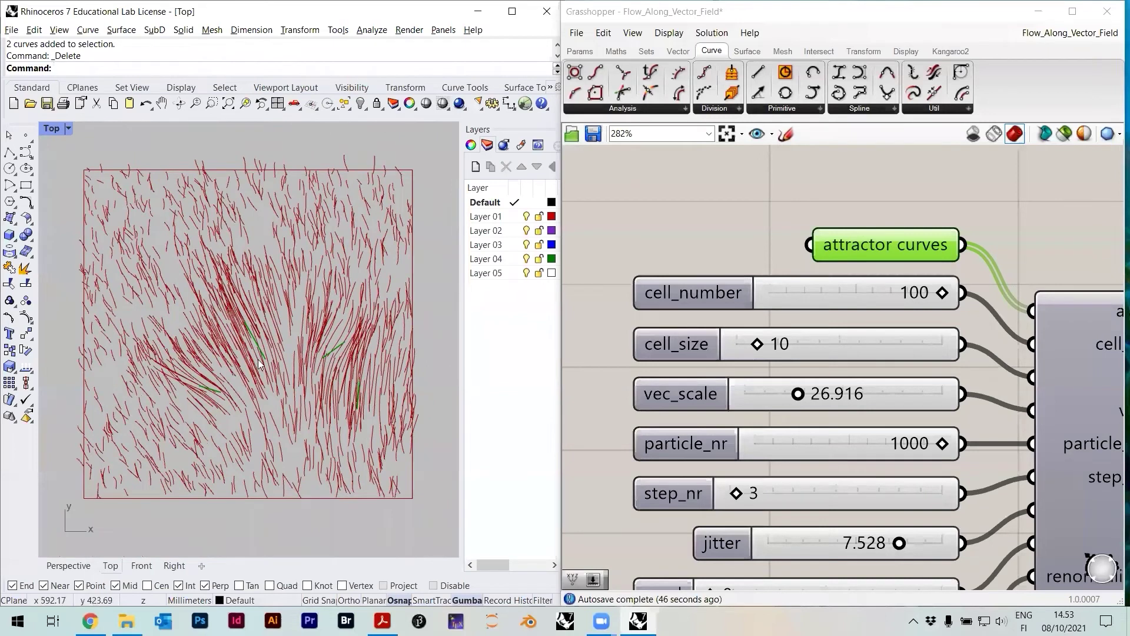
# Switch the Boolean toggle for renormalizing to True, comparing the resulting path lengths with those at False
pyautogui.scroll(1, 138, 253)
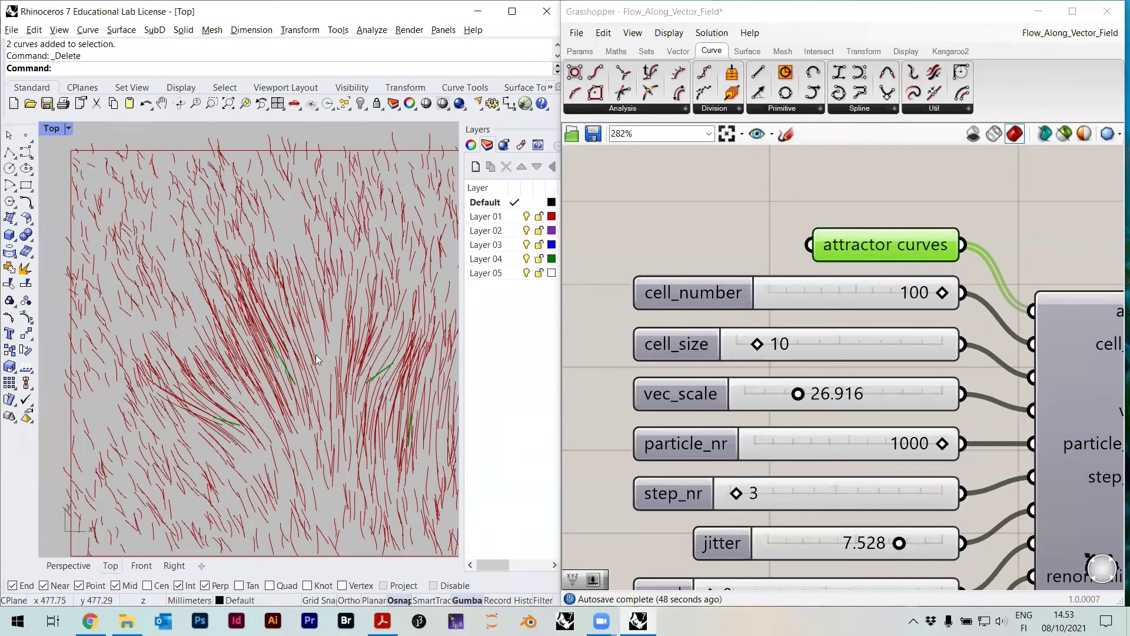
pyautogui.moveTo(390, 380); pyautogui.dragTo(348, 359, button='right')
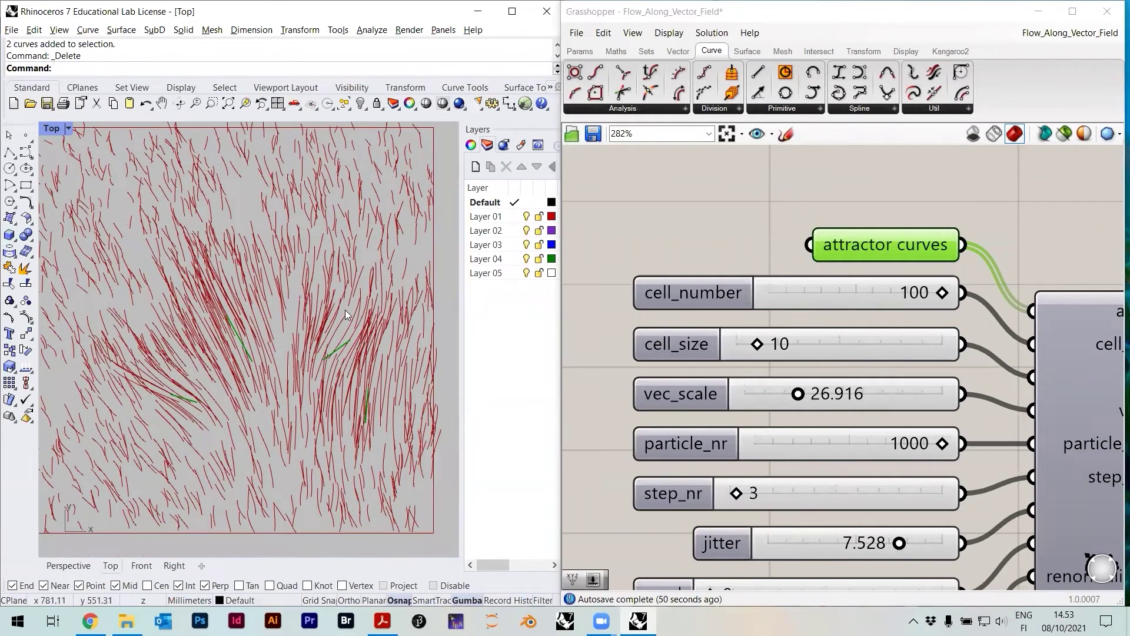
pyautogui.moveTo(343, 326); pyautogui.dragTo(344, 306, button='right')
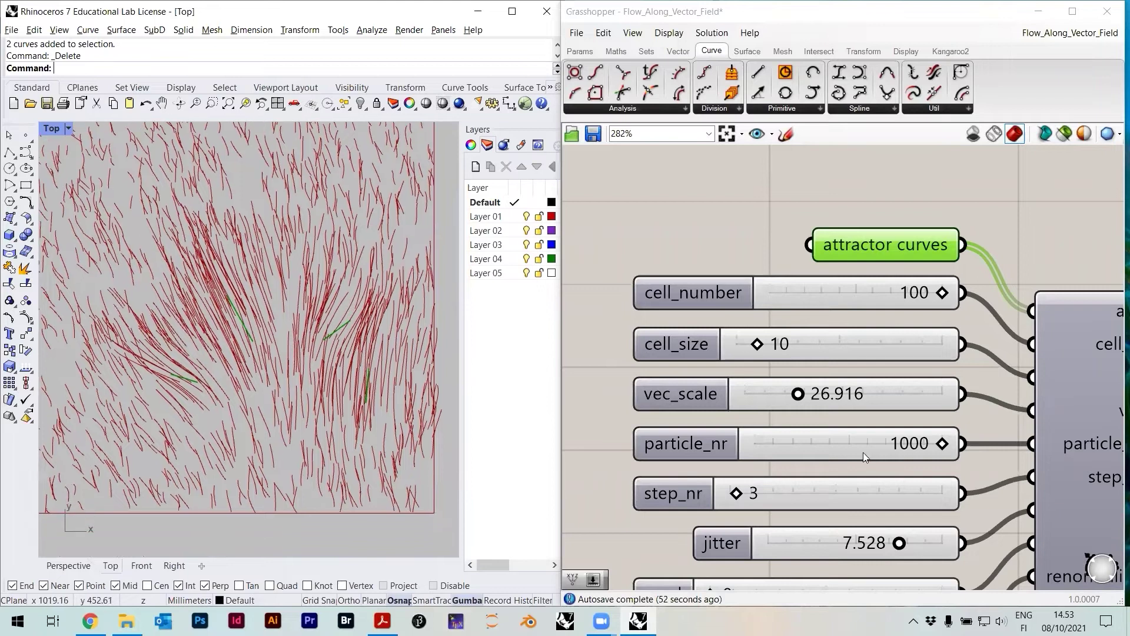
pyautogui.moveTo(856, 424); pyautogui.dragTo(848, 317, button='right')
pyautogui.doubleClick(916, 534)
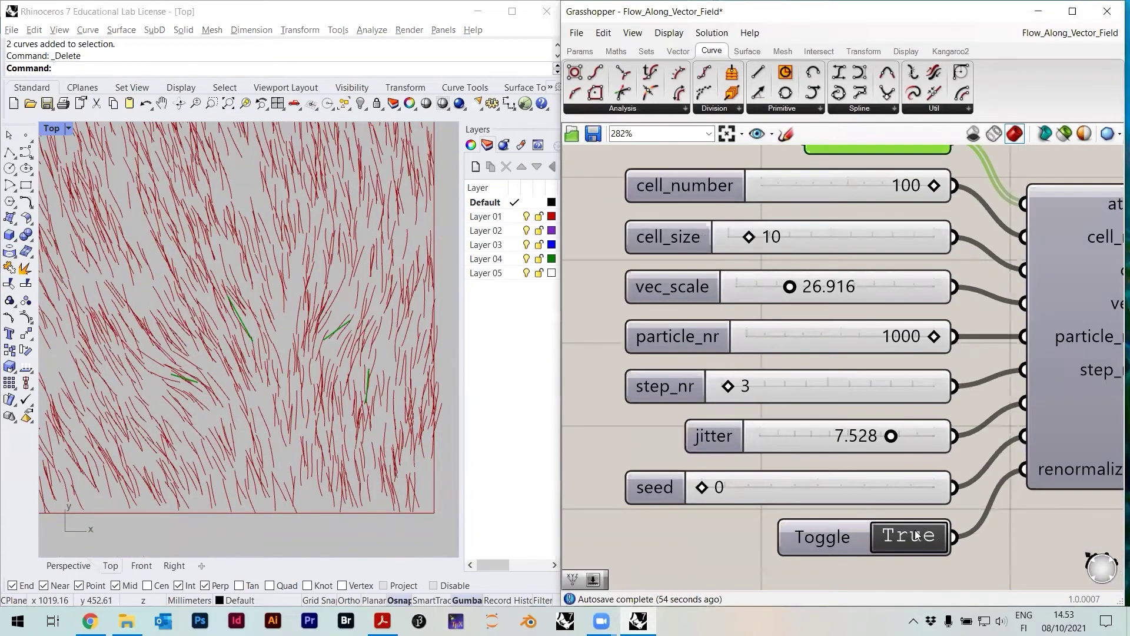
pyautogui.doubleClick(910, 534)
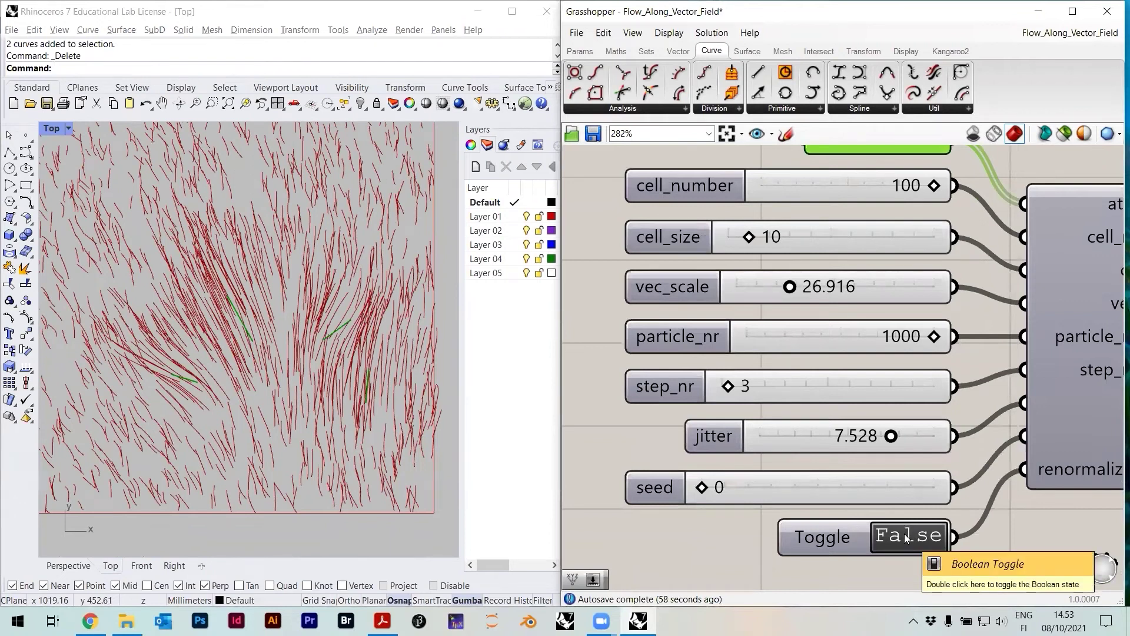
pyautogui.doubleClick(907, 536)
pyautogui.moveTo(644, 387); pyautogui.dragTo(645, 414, button='right')
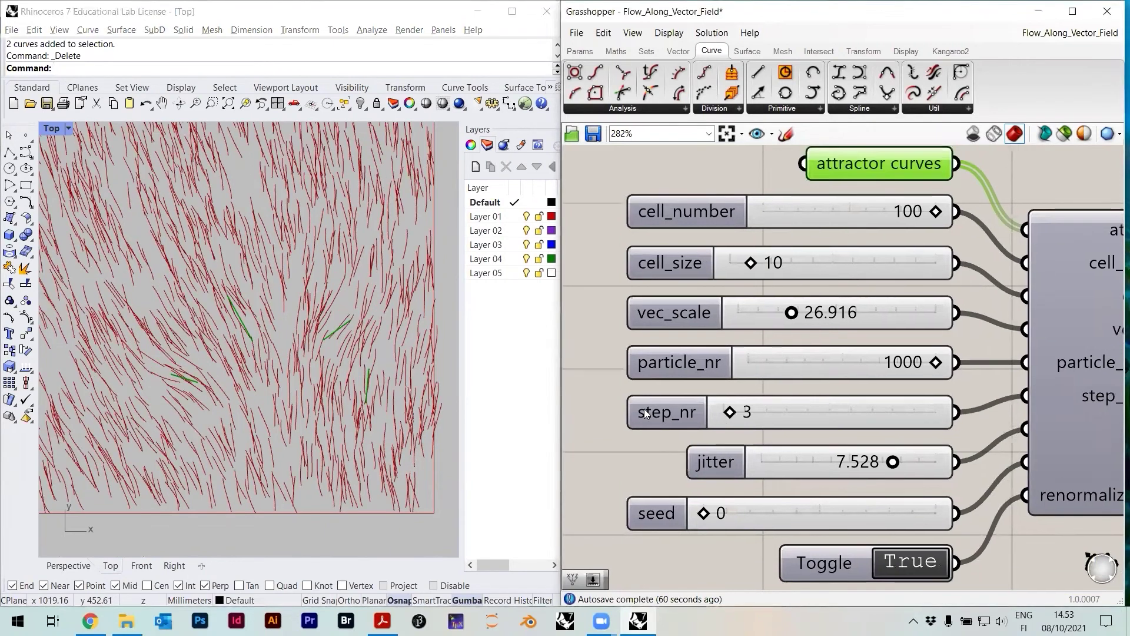
pyautogui.moveTo(317, 336); pyautogui.dragTo(317, 365, button='right')
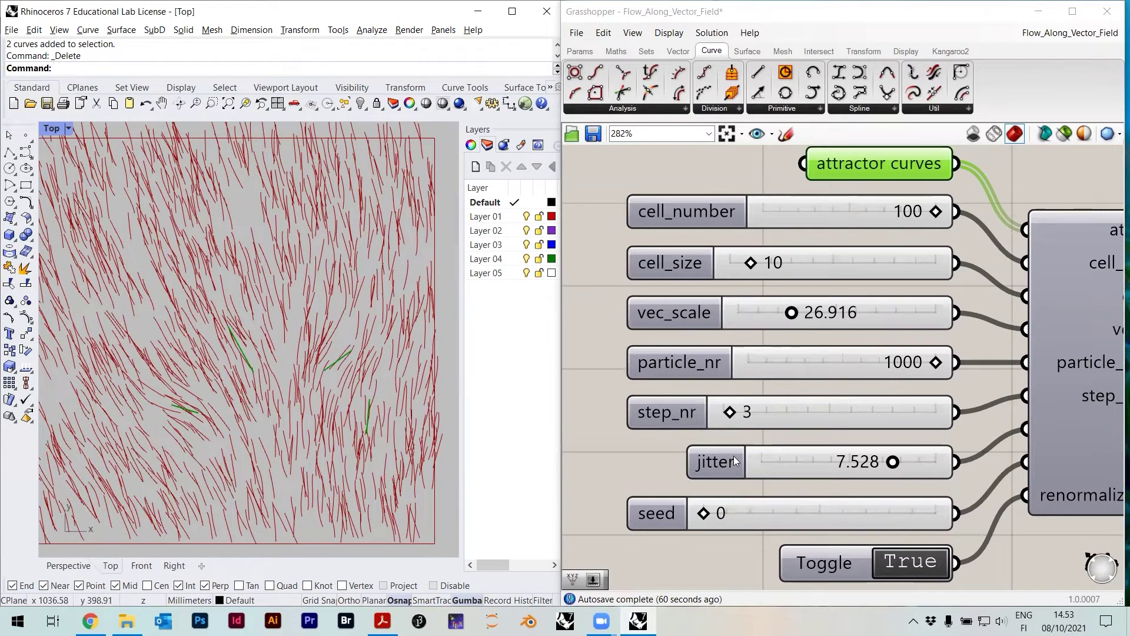
pyautogui.moveTo(709, 370); pyautogui.dragTo(708, 387, button='right')
# Draw a vertical line about 160 mm long near the centre of the field, starting beside the lower end of the steep central attractor
pyautogui.moveTo(346, 322); pyautogui.dragTo(312, 329, button='right')
pyautogui.scroll(-4, 345, 272)
pyautogui.scroll(1, 329, 317)
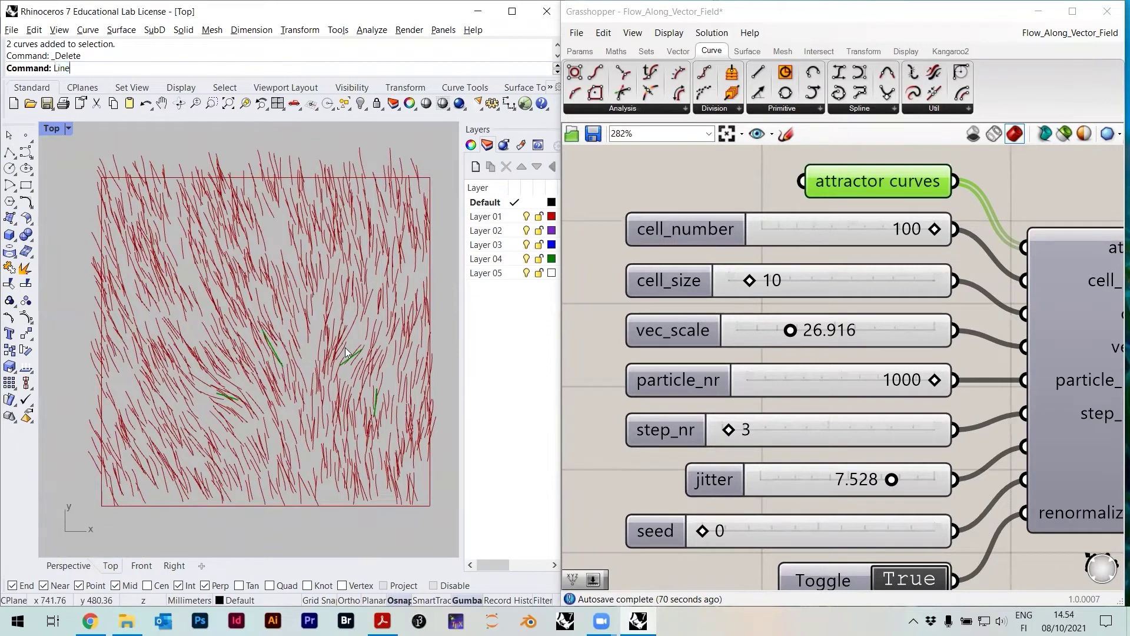
pyautogui.press('Return')
pyautogui.press('Return')
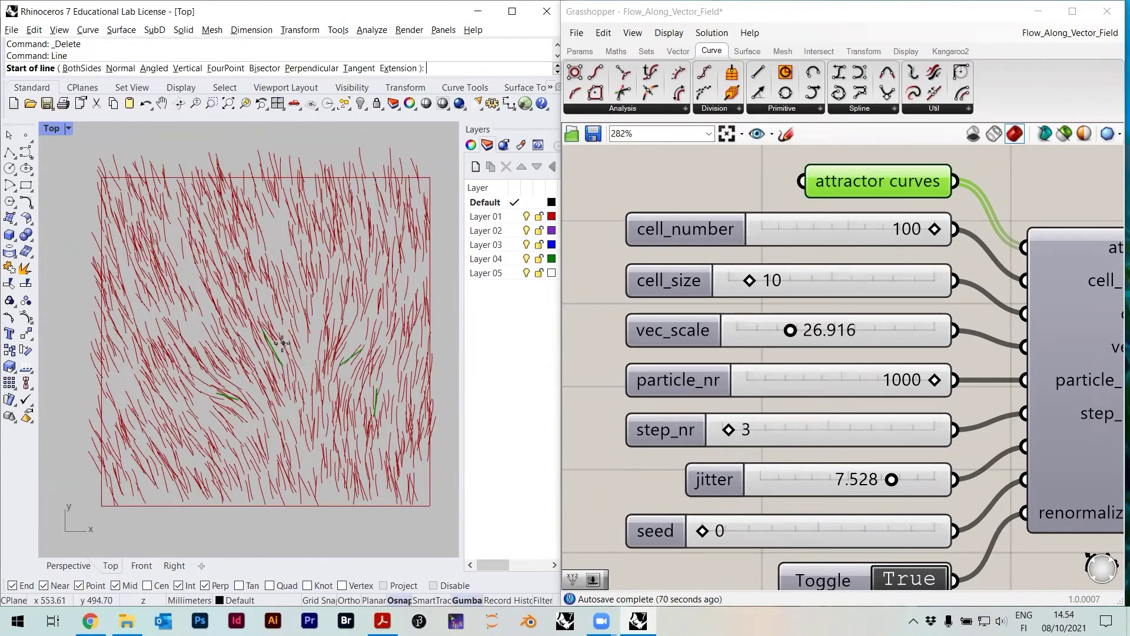
pyautogui.scroll(2, 281, 348)
pyautogui.click(280, 357)
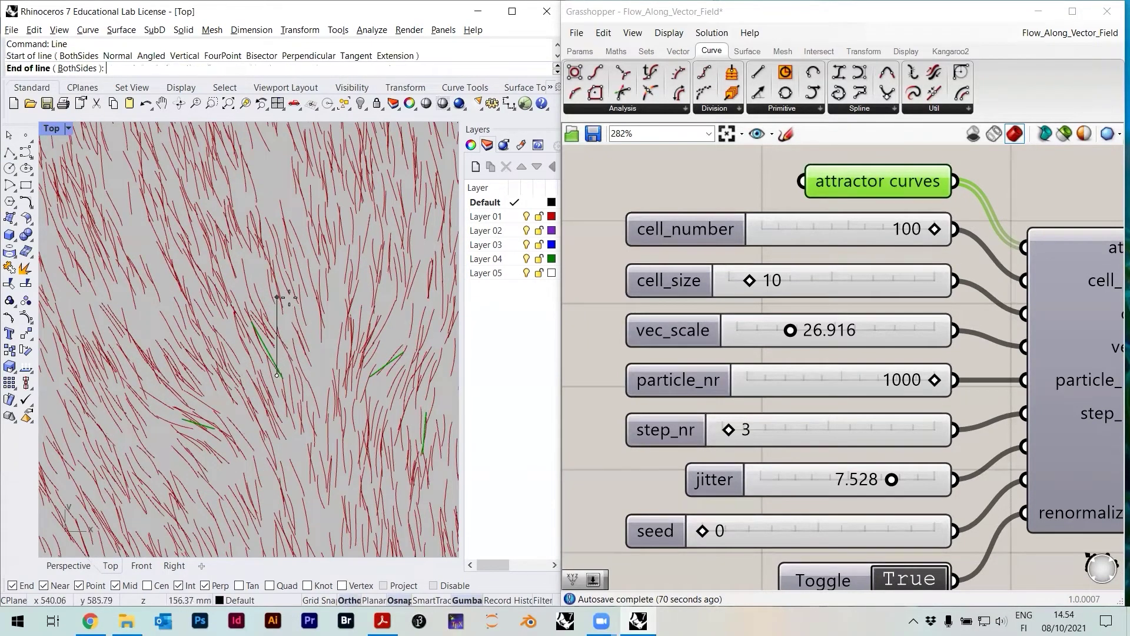
pyautogui.click(284, 294)
pyautogui.scroll(-5, 287, 305)
pyautogui.click(284, 322)
pyautogui.scroll(4, 286, 325)
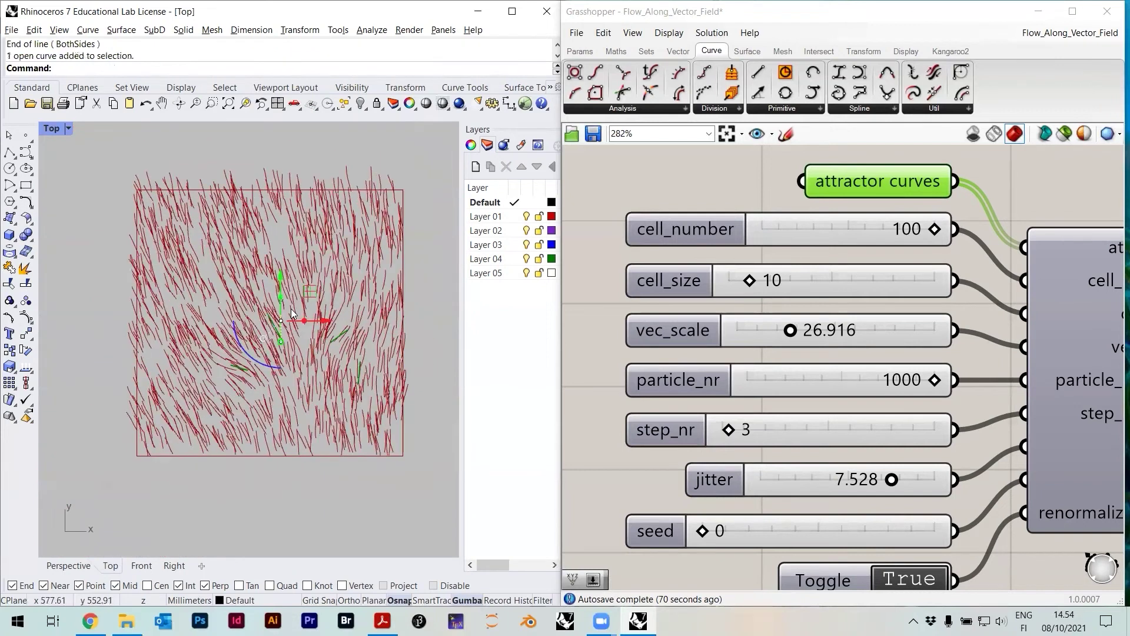
# Assign the new vertical line as the single attractor curve and set jitter to 6.379
pyautogui.rightClick(842, 182)
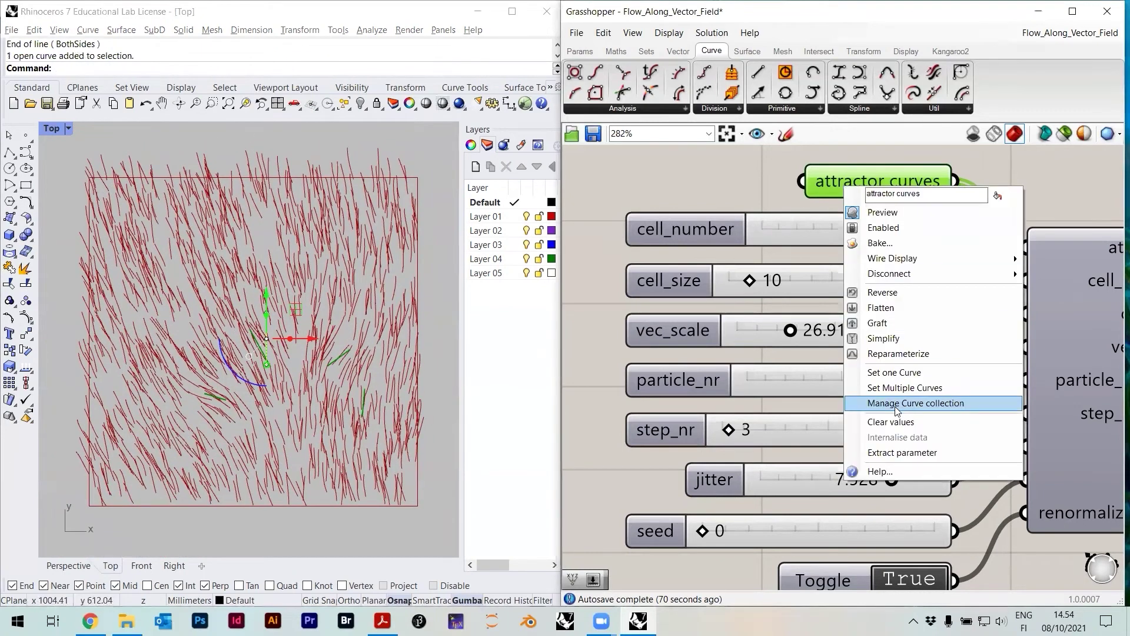
pyautogui.click(903, 372)
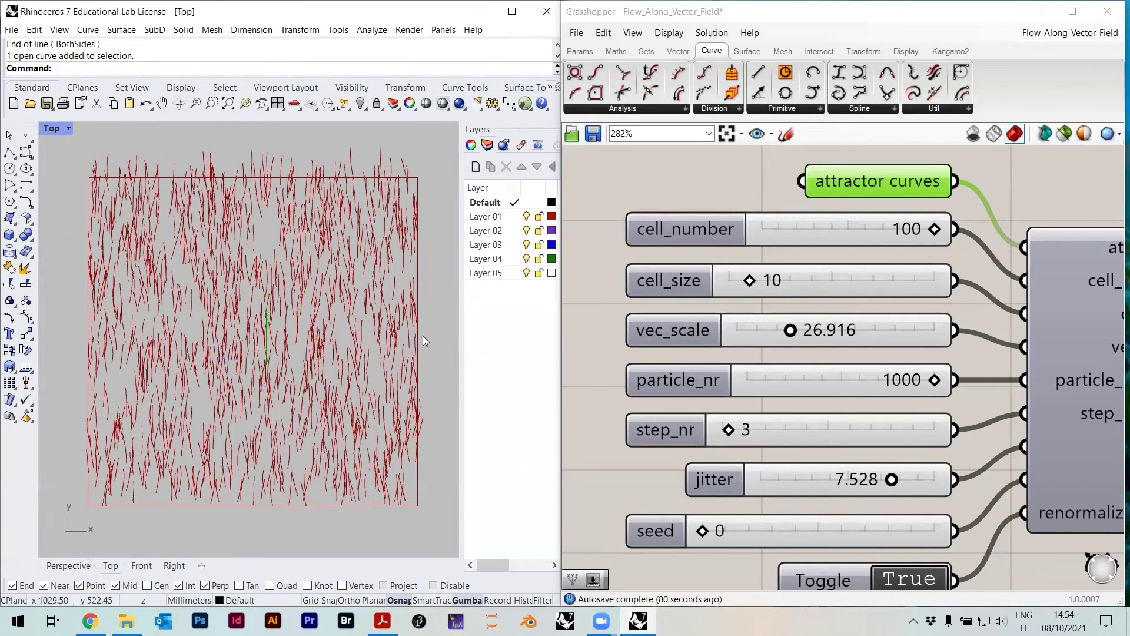
pyautogui.scroll(2, 335, 350)
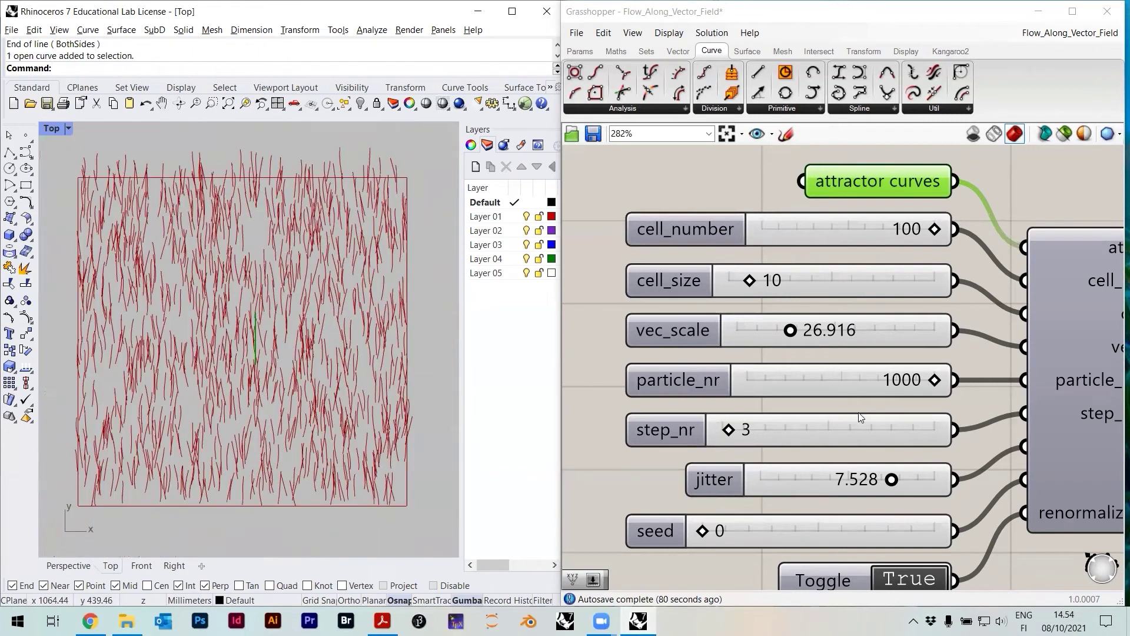
pyautogui.moveTo(883, 485)
pyautogui.mouseDown()
pyautogui.moveTo(782, 481)
pyautogui.moveTo(877, 483)
pyautogui.moveTo(907, 478)
pyautogui.moveTo(799, 474)
pyautogui.moveTo(914, 471)
pyautogui.moveTo(830, 474)
pyautogui.moveTo(892, 471)
pyautogui.moveTo(872, 478)
pyautogui.mouseUp()
# Rotate the attractor line about its midpoint, leaving it tilted slightly off vertical
pyautogui.click(225, 329)
pyautogui.scroll(2, 224, 330)
pyautogui.moveTo(236, 383); pyautogui.dragTo(237, 301)
pyautogui.click(305, 310)
pyautogui.scroll(-4, 305, 309)
# Duplicate the tilted attractor line in place and move one copy horizontally to the left of the original
pyautogui.scroll(6, 304, 320)
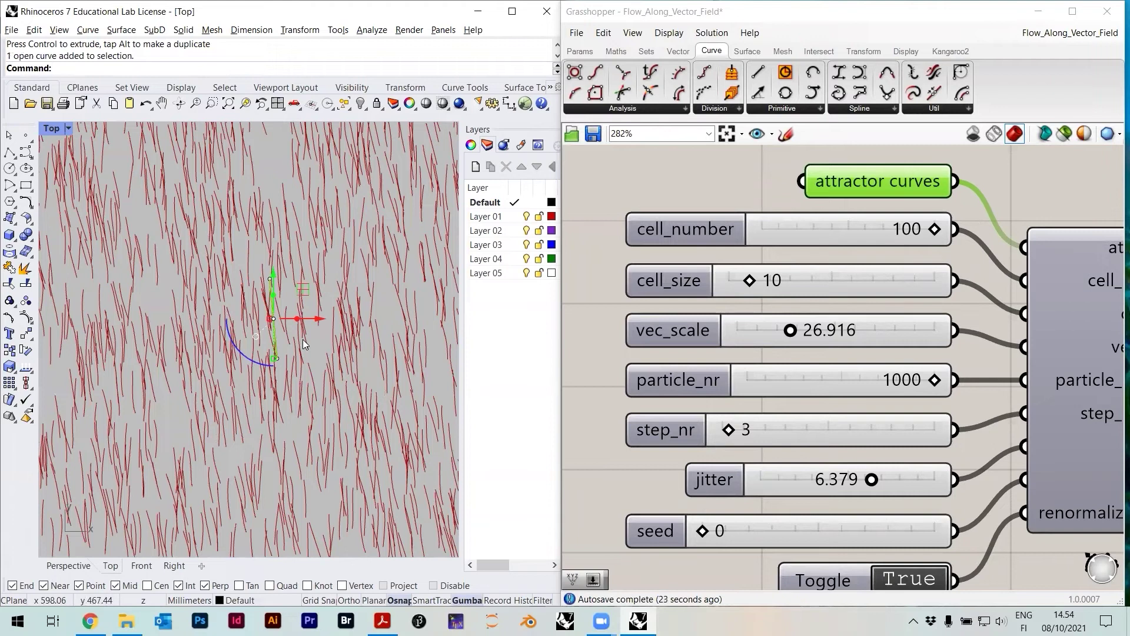
pyautogui.hotkey('ctrl', 'v')
pyautogui.hotkey('ctrl', 'c')
pyautogui.hotkey('ctrl', 'v')
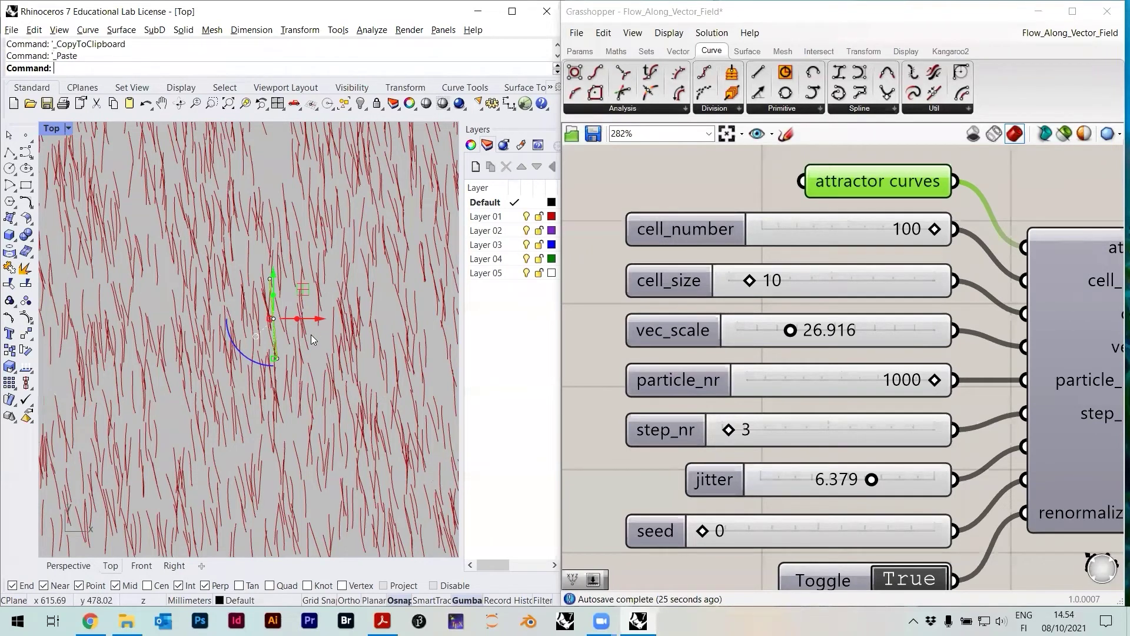
pyautogui.scroll(-4, 313, 334)
pyautogui.moveTo(302, 323); pyautogui.dragTo(240, 324)
pyautogui.click(311, 309)
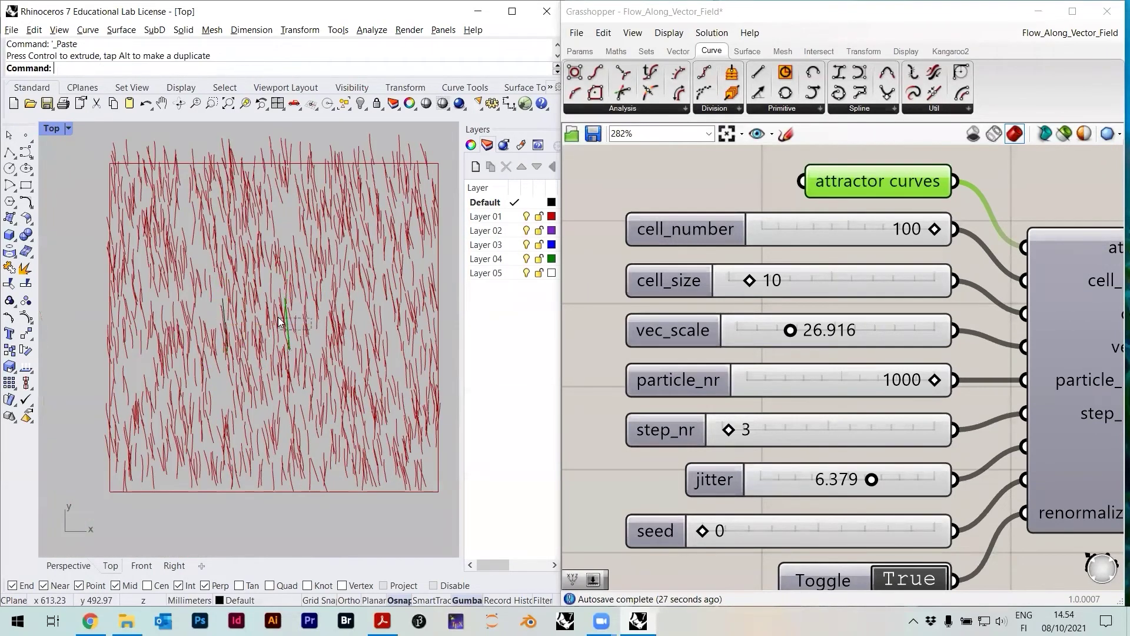
# Select both parallel lines and assign them as multiple curves to the attractor curves parameter
pyautogui.click(285, 323)
pyautogui.click(225, 317)
pyautogui.click(288, 318)
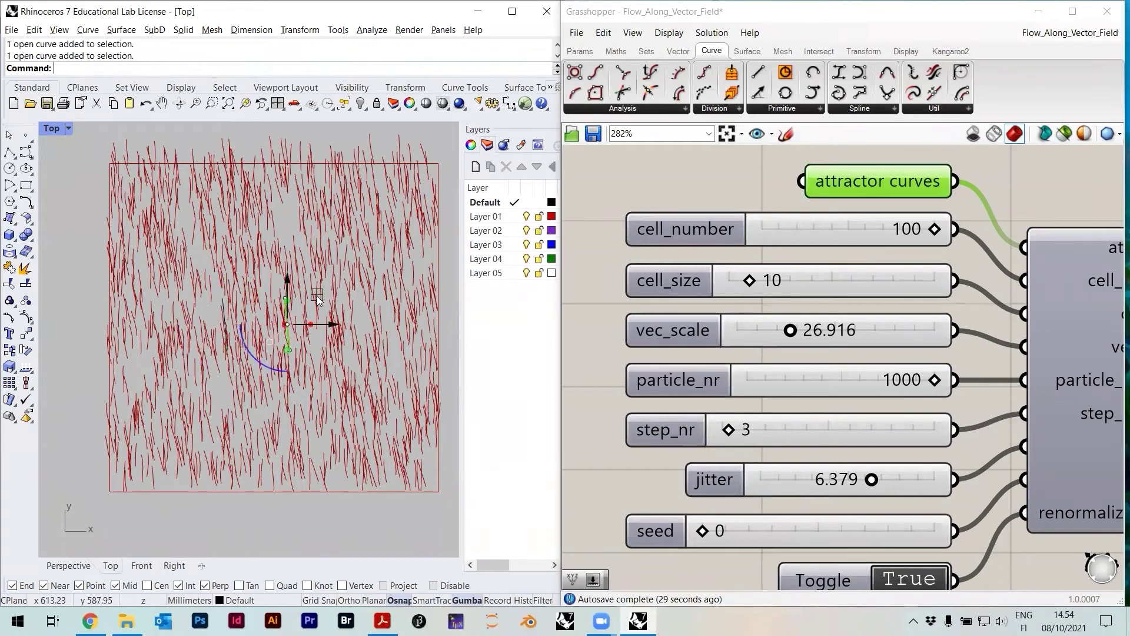
pyautogui.click(285, 288)
pyautogui.scroll(3, 286, 288)
pyautogui.moveTo(315, 345); pyautogui.dragTo(206, 315)
pyautogui.scroll(-3, 262, 312)
pyautogui.click(332, 244)
pyautogui.scroll(2, 236, 330)
pyautogui.click(294, 233)
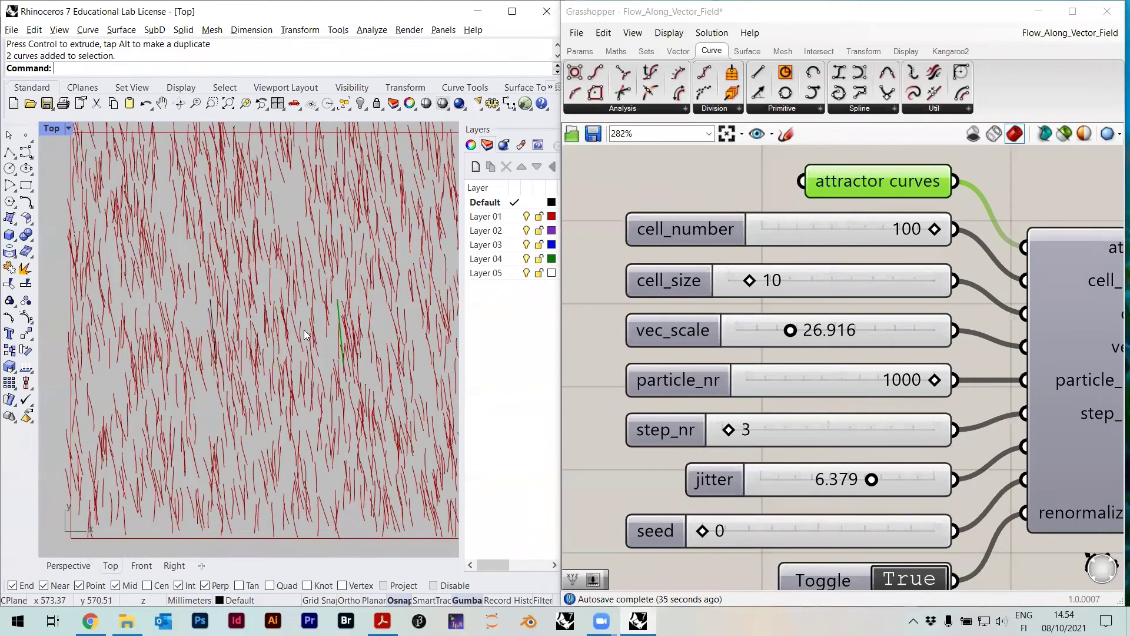
pyautogui.moveTo(376, 392); pyautogui.dragTo(189, 311)
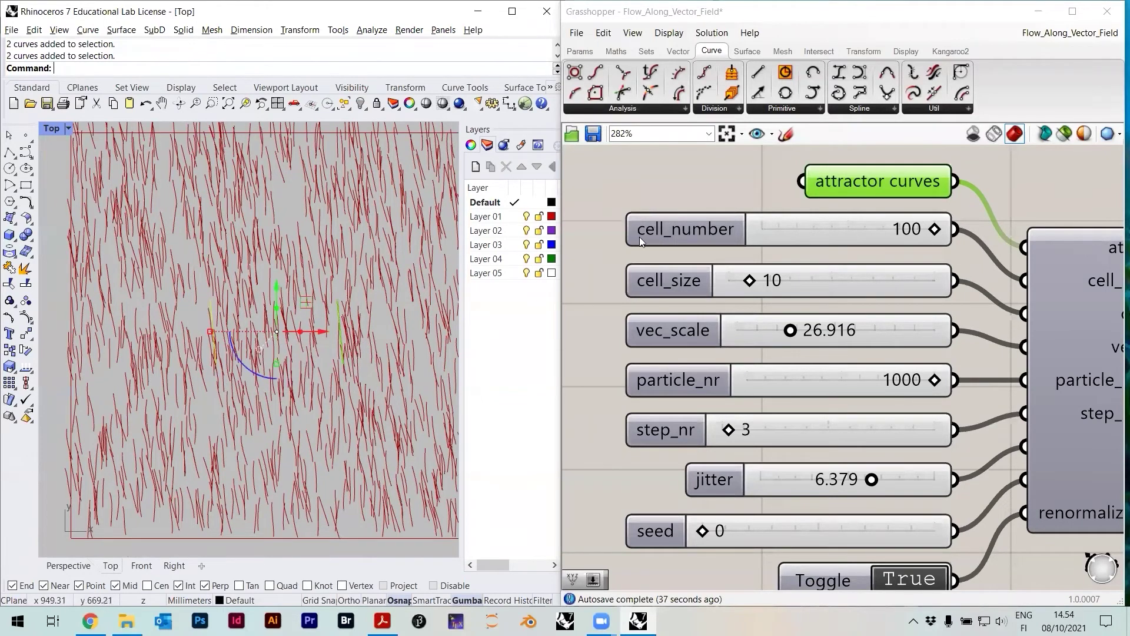
pyautogui.rightClick(858, 182)
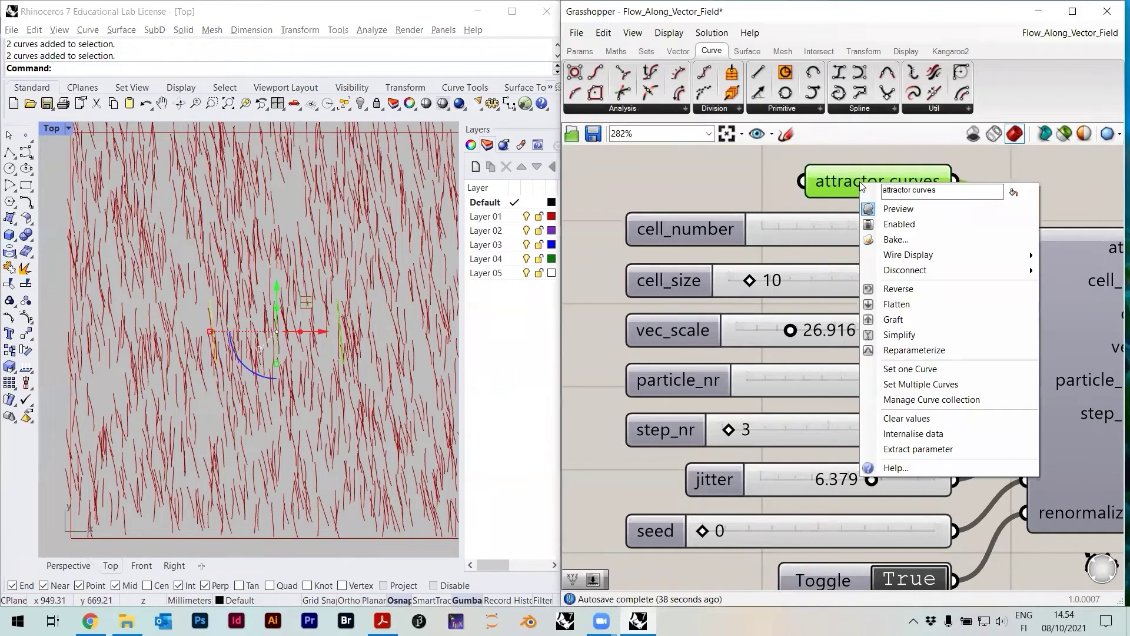
pyautogui.click(910, 385)
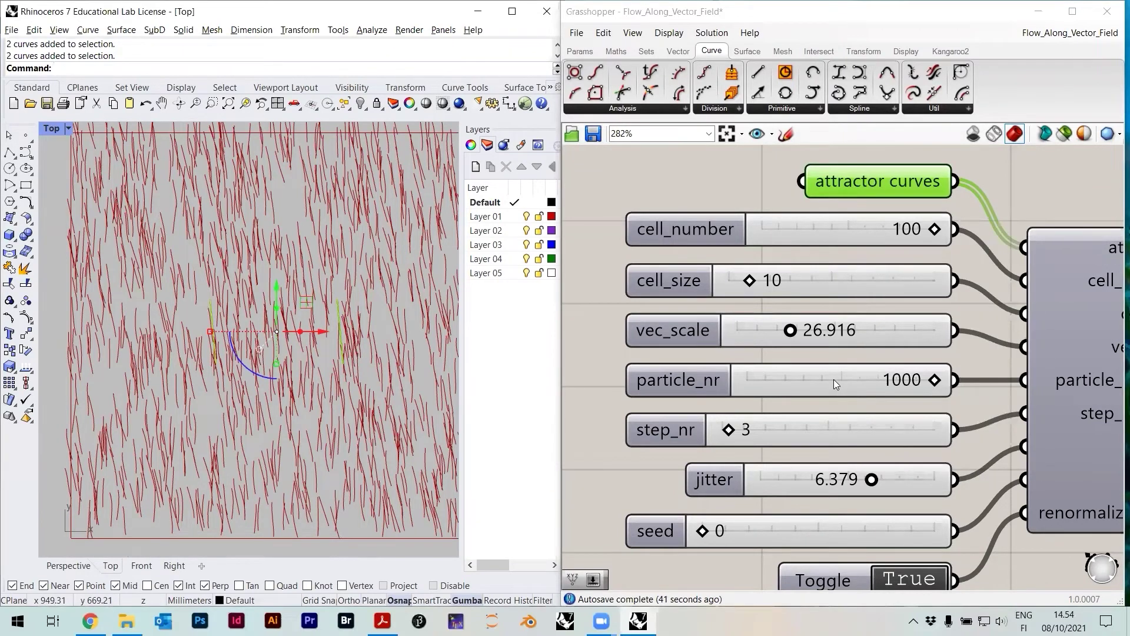
pyautogui.rightClick(917, 181)
pyautogui.click(961, 384)
pyautogui.click(600, 214)
pyautogui.click(319, 258)
# Rotate the two attractor lines in opposite directions so that their upper ends lean toward each other
pyautogui.moveTo(316, 352); pyautogui.dragTo(256, 363, button='right')
pyautogui.click(154, 349)
pyautogui.moveTo(138, 391); pyautogui.dragTo(123, 378)
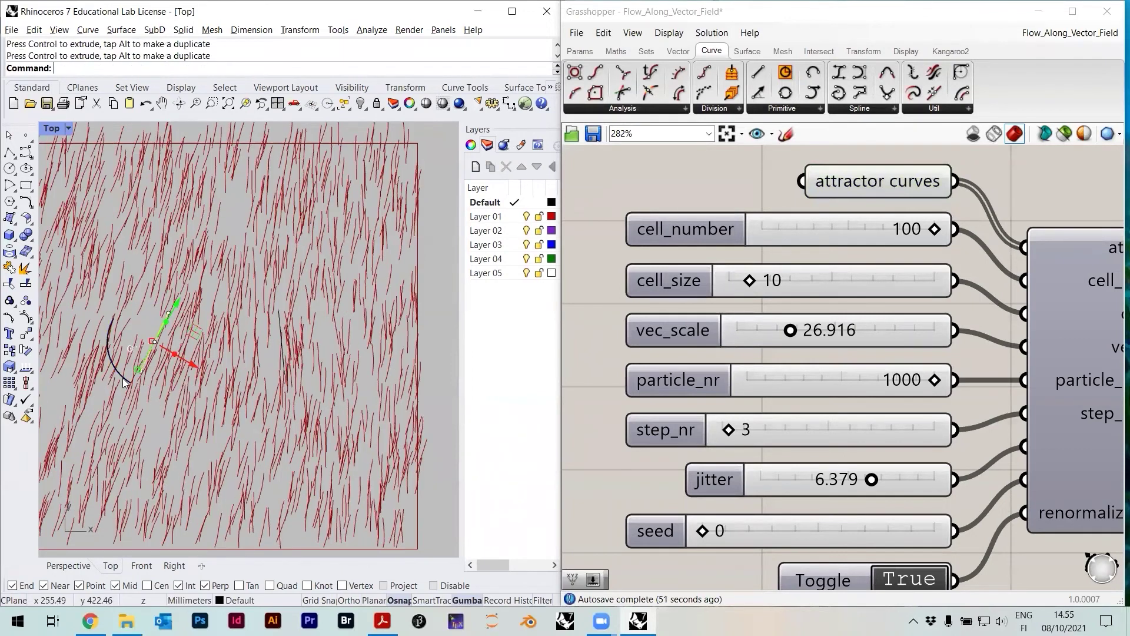
pyautogui.click(249, 377)
pyautogui.moveTo(249, 376); pyautogui.dragTo(267, 387)
pyautogui.click(237, 424)
pyautogui.scroll(-2, 263, 310)
pyautogui.scroll(1, 259, 311)
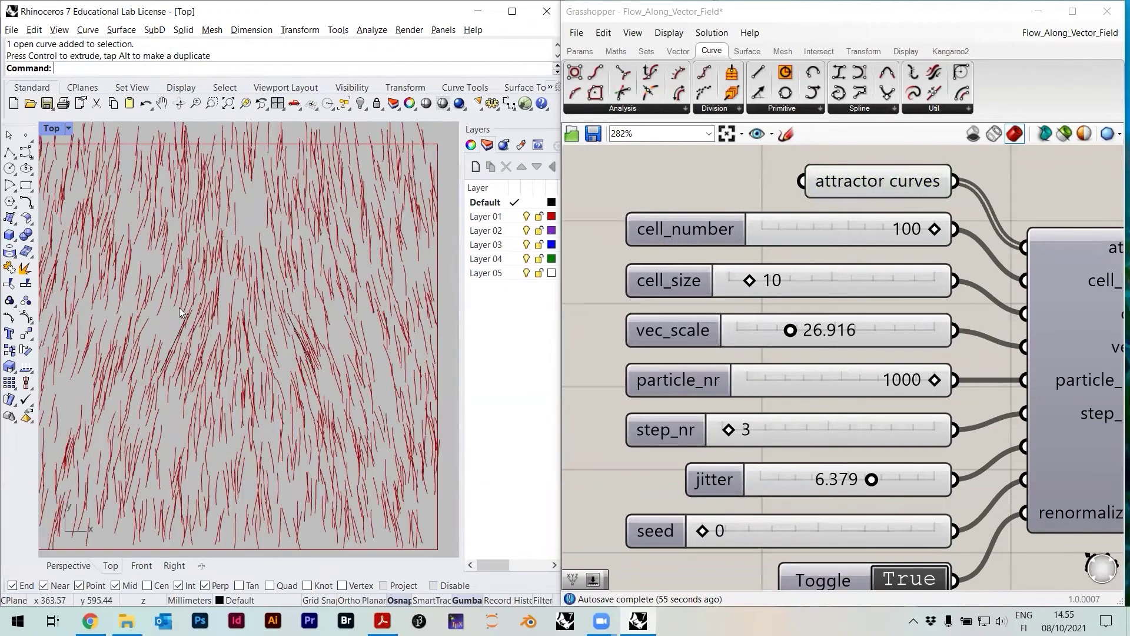
# Rotate the left attractor line slightly further clockwise and check the flow paths across the field
pyautogui.click(159, 361)
pyautogui.moveTo(145, 380); pyautogui.dragTo(137, 371)
pyautogui.click(227, 309)
pyautogui.moveTo(246, 315); pyautogui.dragTo(314, 317, button='right')
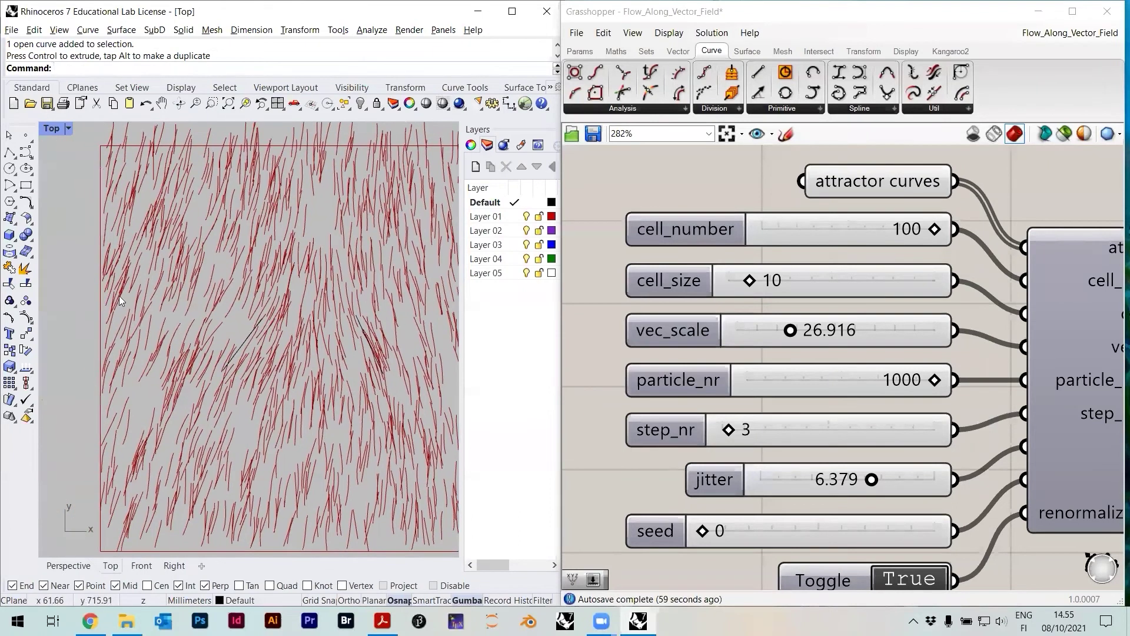
pyautogui.moveTo(300, 276); pyautogui.dragTo(224, 283, button='right')
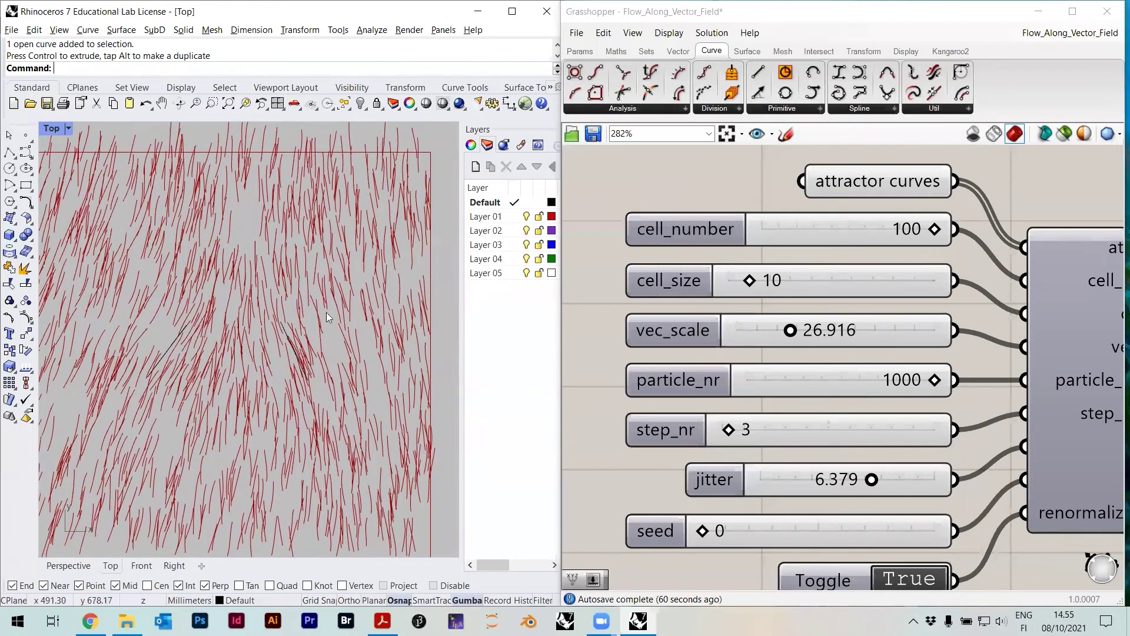
# Rotate both attractor lines further toward horizontal, keeping their slopes opposed, and inspect the converging flow across the field
pyautogui.click(293, 348)
pyautogui.moveTo(273, 393); pyautogui.dragTo(297, 397)
pyautogui.click(162, 358)
pyautogui.moveTo(153, 396); pyautogui.dragTo(136, 397)
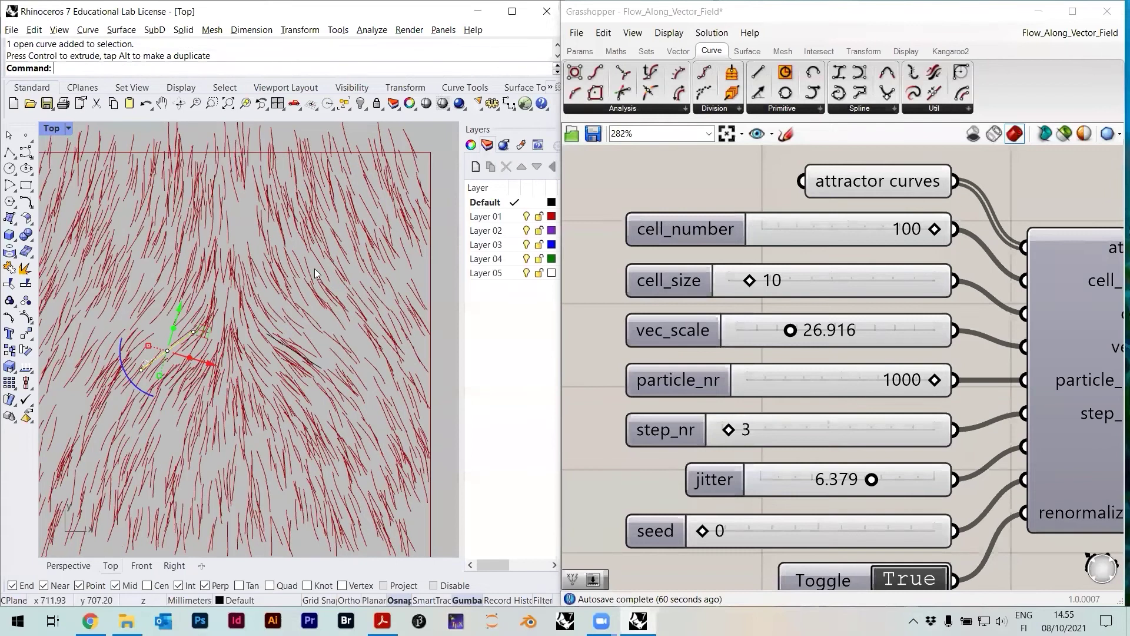
pyautogui.click(315, 265)
pyautogui.scroll(-4, 316, 265)
pyautogui.scroll(4, 275, 322)
pyautogui.scroll(-3, 304, 289)
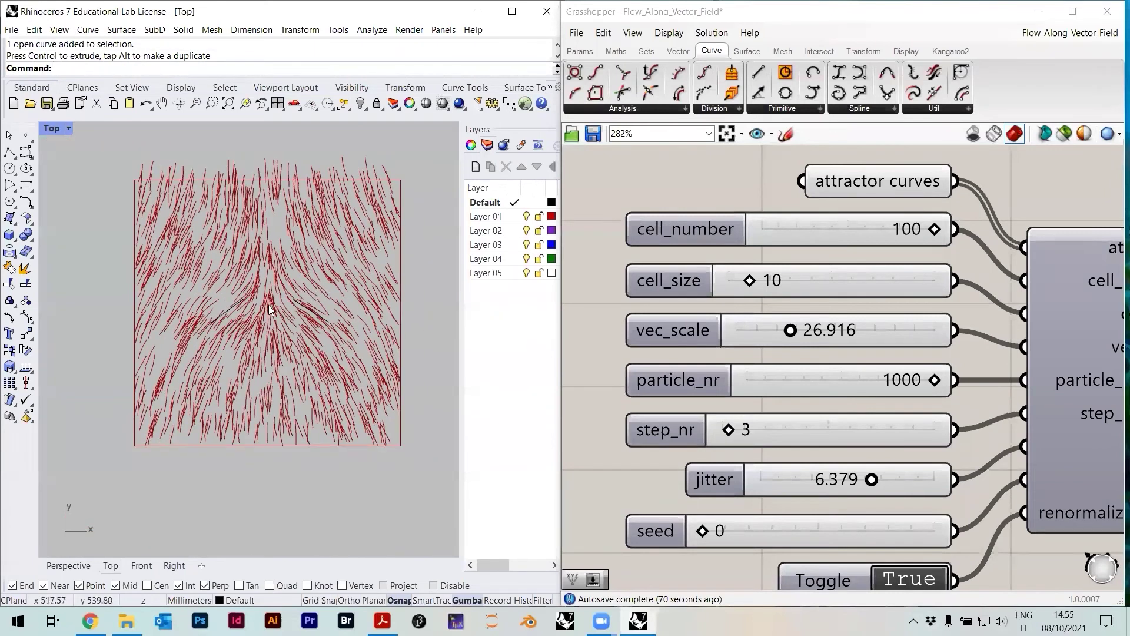
# Rotate the left attractor line until it slopes down to the right in roughly the same direction as the other line
pyautogui.scroll(1, 269, 306)
pyautogui.scroll(4, 257, 295)
pyautogui.click(210, 322)
pyautogui.moveTo(176, 365); pyautogui.dragTo(265, 364)
pyautogui.scroll(-6, 308, 336)
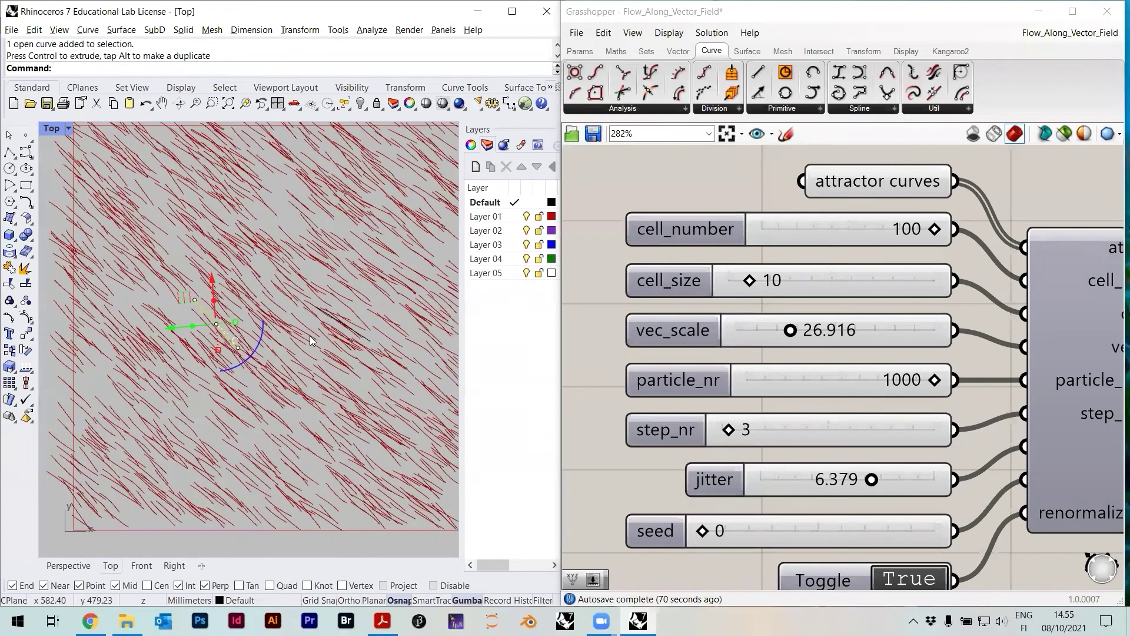
pyautogui.click(303, 338)
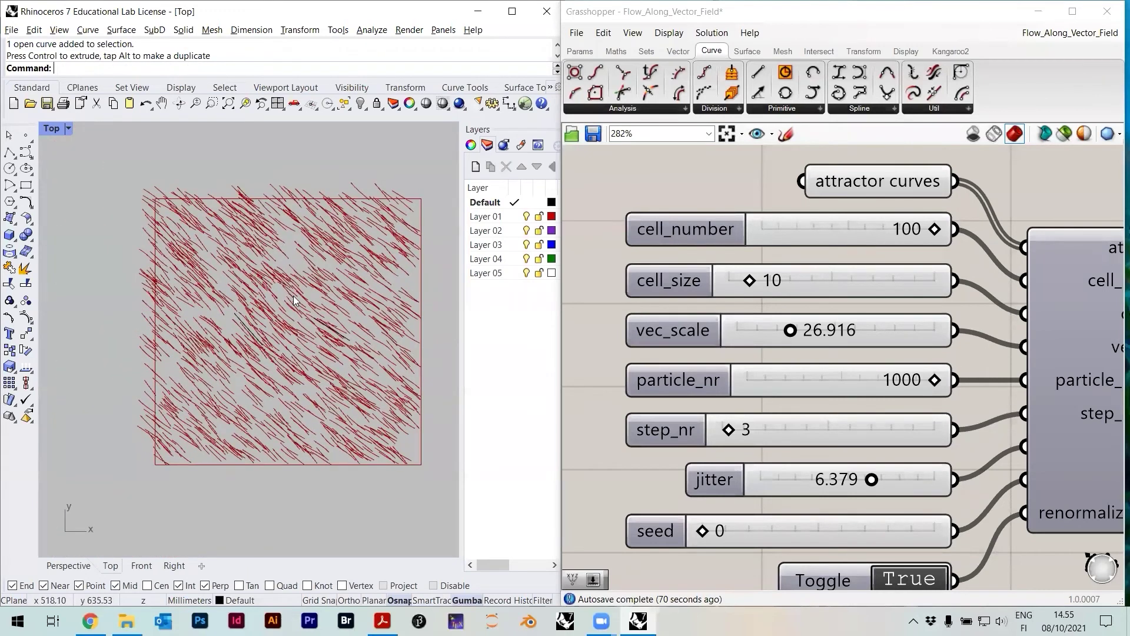
# Turn off the preview of the paths output so that only the boundary and the two attractor lines are displayed
pyautogui.scroll(-3, 901, 286)
pyautogui.moveTo(1090, 324); pyautogui.dragTo(960, 328, button='right')
pyautogui.scroll(2, 959, 326)
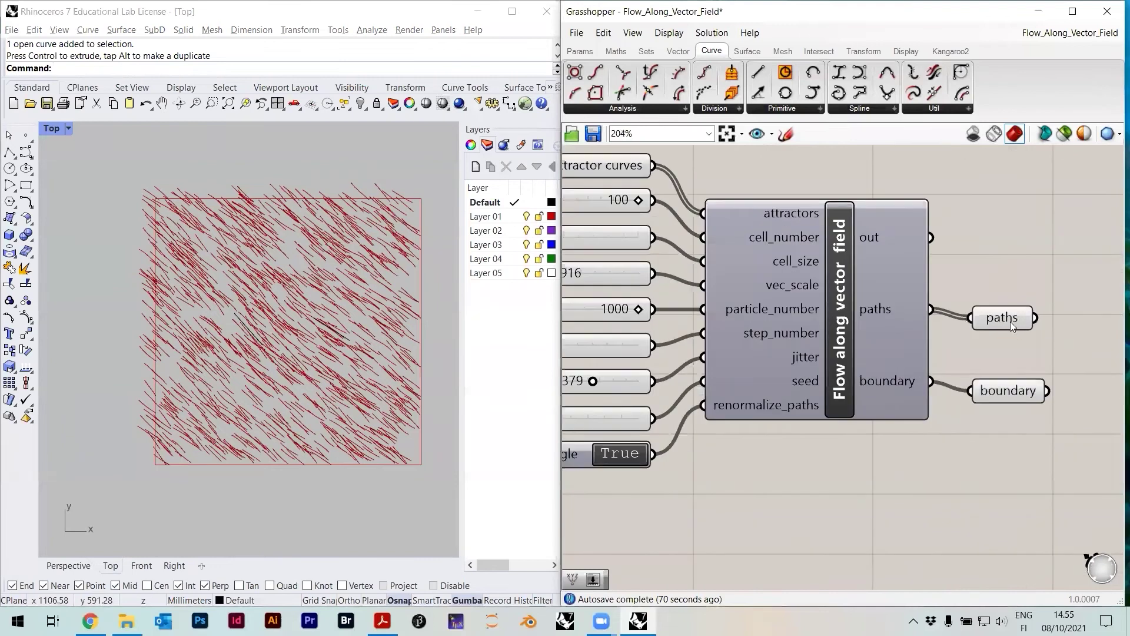
pyautogui.click(1010, 324)
pyautogui.click(1049, 421)
pyautogui.click(1008, 315)
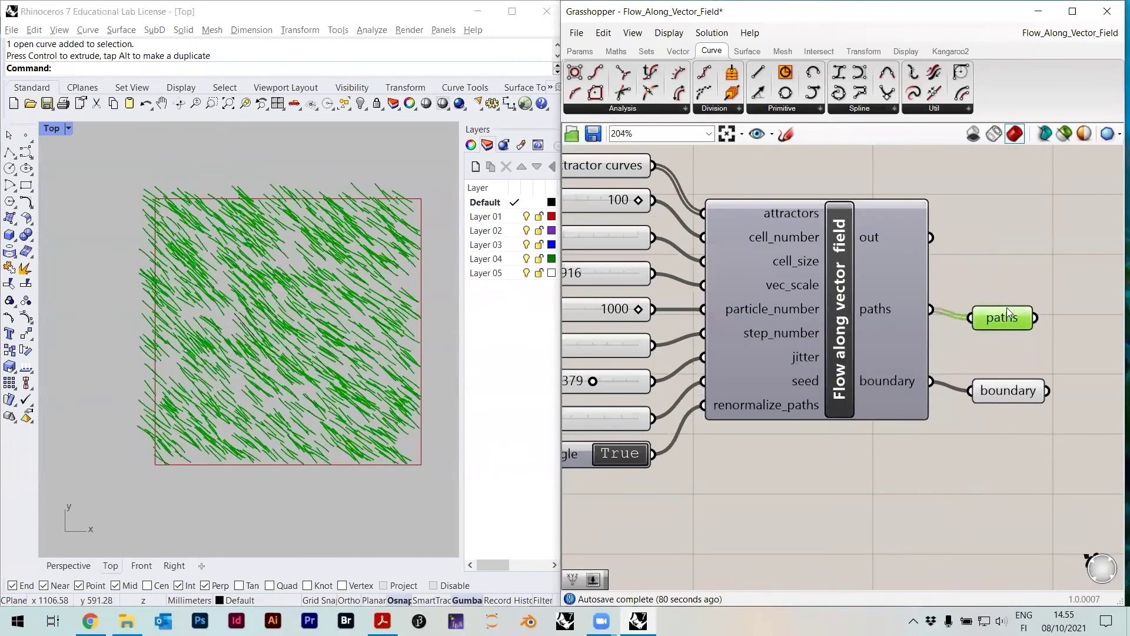
pyautogui.rightClick(1003, 323)
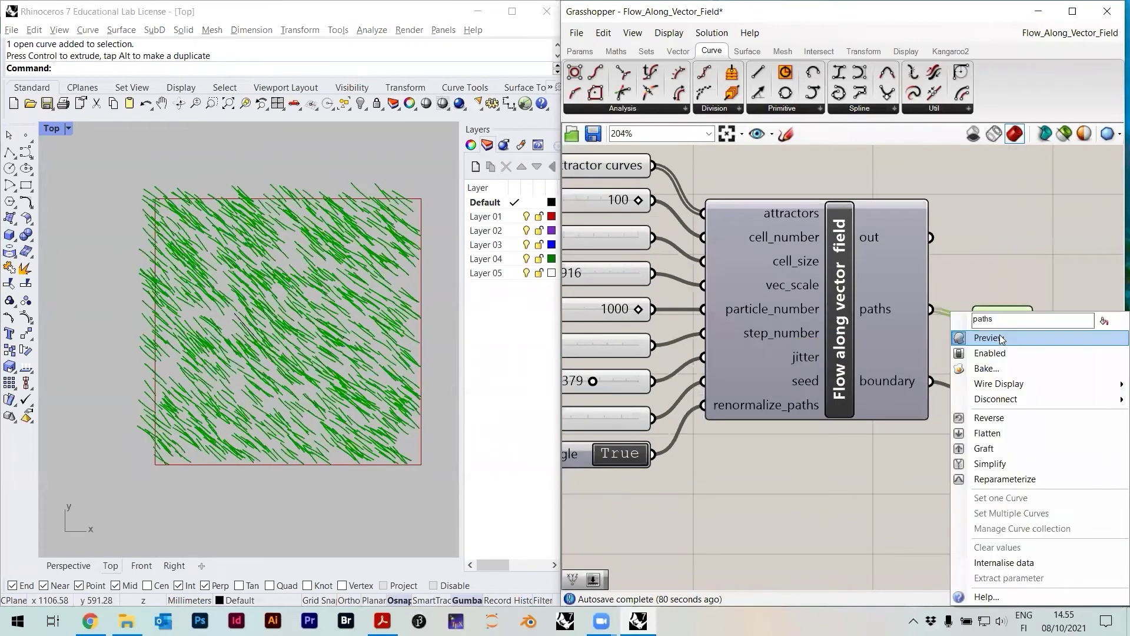
pyautogui.click(1003, 337)
pyautogui.click(240, 314)
pyautogui.moveTo(287, 310); pyautogui.dragTo(272, 309, button='right')
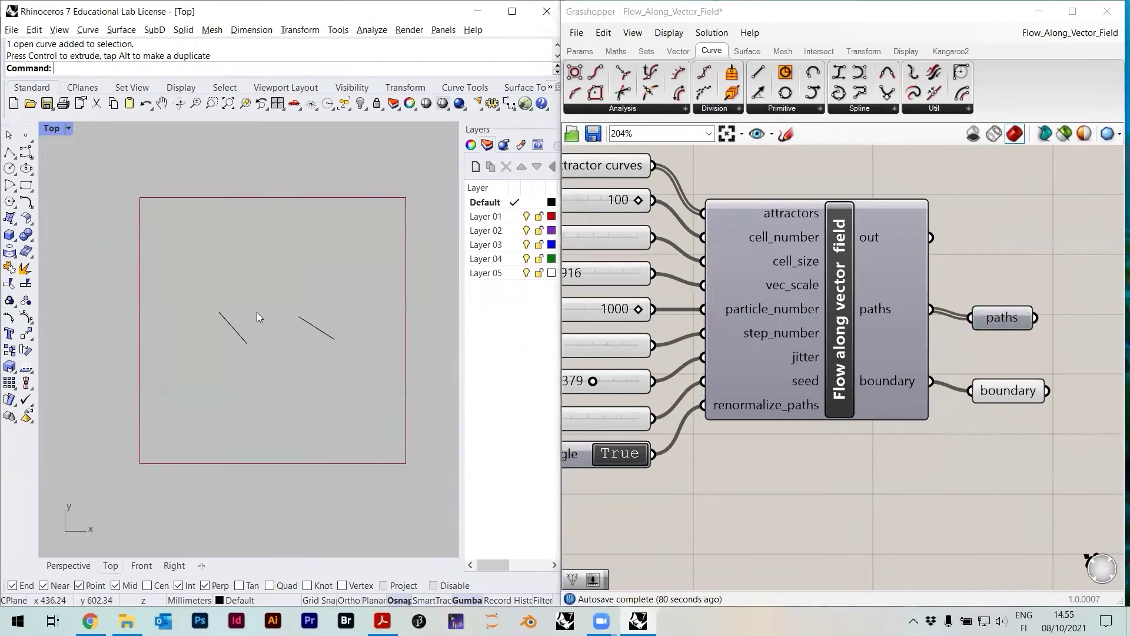
# Draw three more short attractor lines around the two existing ones: one below, one above and one to the upper right
pyautogui.moveTo(258, 322); pyautogui.dragTo(219, 290)
pyautogui.click(247, 262)
pyautogui.write('Line')
pyautogui.press('Return')
pyautogui.scroll(2, 248, 262)
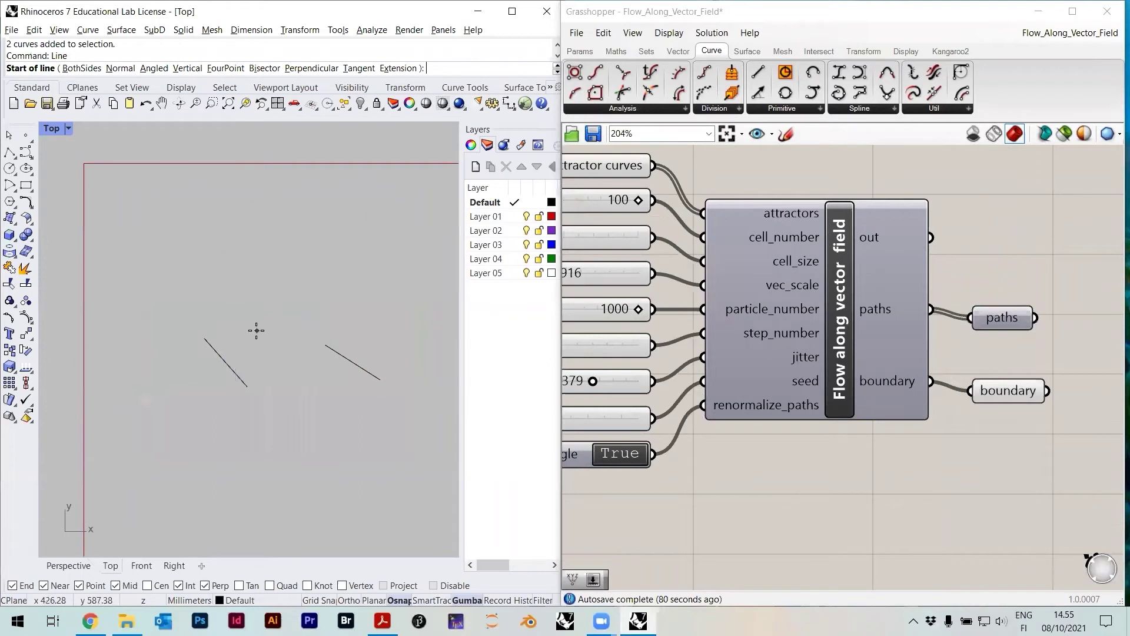
pyautogui.click(208, 462)
pyautogui.click(187, 409)
pyautogui.press('Return')
pyautogui.click(276, 288)
pyautogui.click(255, 243)
pyautogui.press('Return')
pyautogui.click(410, 316)
pyautogui.click(371, 287)
# Draw more short lines in the lower half of the boundary, including a horizontal one and several opposing slopes
pyautogui.press('Return')
pyautogui.click(381, 437)
pyautogui.click(339, 438)
pyautogui.press('Return')
pyautogui.click(389, 478)
pyautogui.click(362, 501)
pyautogui.moveTo(443, 411); pyautogui.dragTo(402, 382, button='right')
pyautogui.press('Return')
pyautogui.click(405, 381)
pyautogui.click(377, 410)
pyautogui.press('Return')
pyautogui.click(244, 466)
pyautogui.click(210, 488)
pyautogui.scroll(-2, 113, 479)
pyautogui.scroll(4, 176, 290)
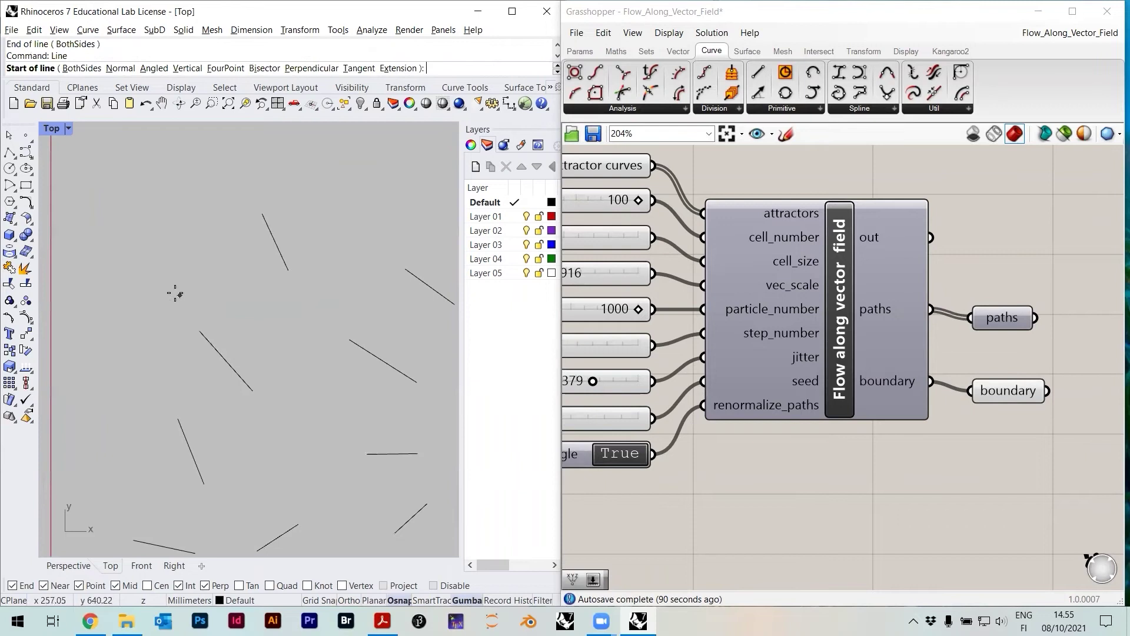
# Draw short lines with varied slopes across the upper half of the boundary, from the left edge to the upper-right corner
pyautogui.press('Return')
pyautogui.click(117, 199)
pyautogui.click(182, 214)
pyautogui.press('Return')
pyautogui.click(205, 152)
pyautogui.click(225, 176)
pyautogui.moveTo(150, 291); pyautogui.dragTo(87, 316, button='right')
pyautogui.press('Return')
pyautogui.click(282, 256)
pyautogui.click(266, 203)
pyautogui.press('Return')
pyautogui.click(362, 229)
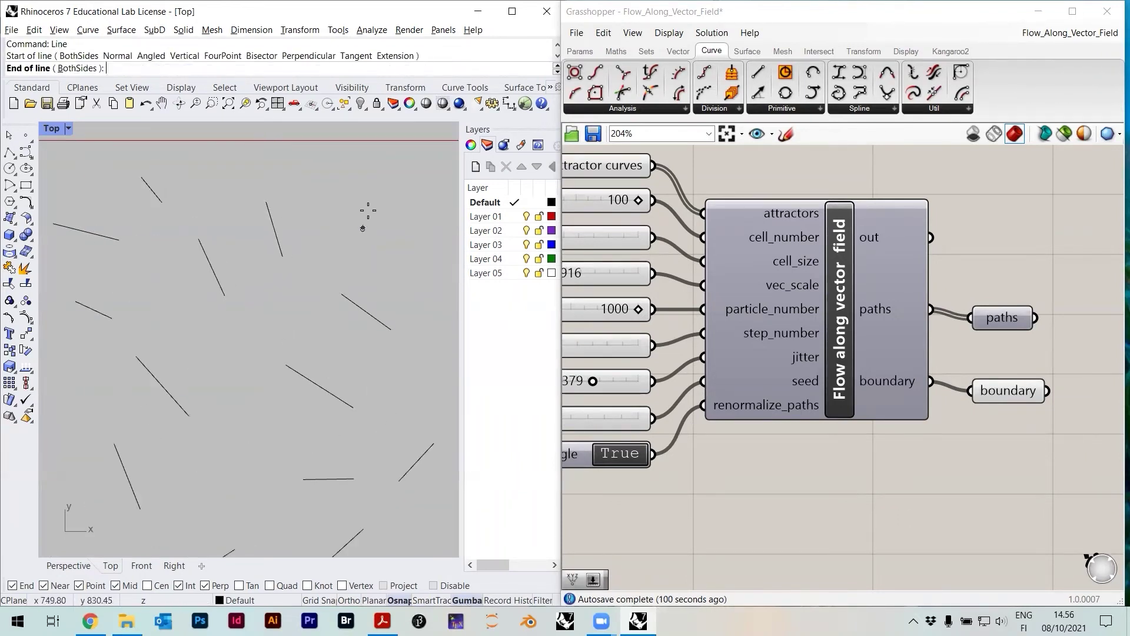
pyautogui.click(378, 191)
# Add a small, nearly horizontal line near the boundary's top edge and a steep line at the lower left
pyautogui.moveTo(313, 286); pyautogui.dragTo(338, 309, button='right')
pyautogui.press('Return')
pyautogui.click(256, 245)
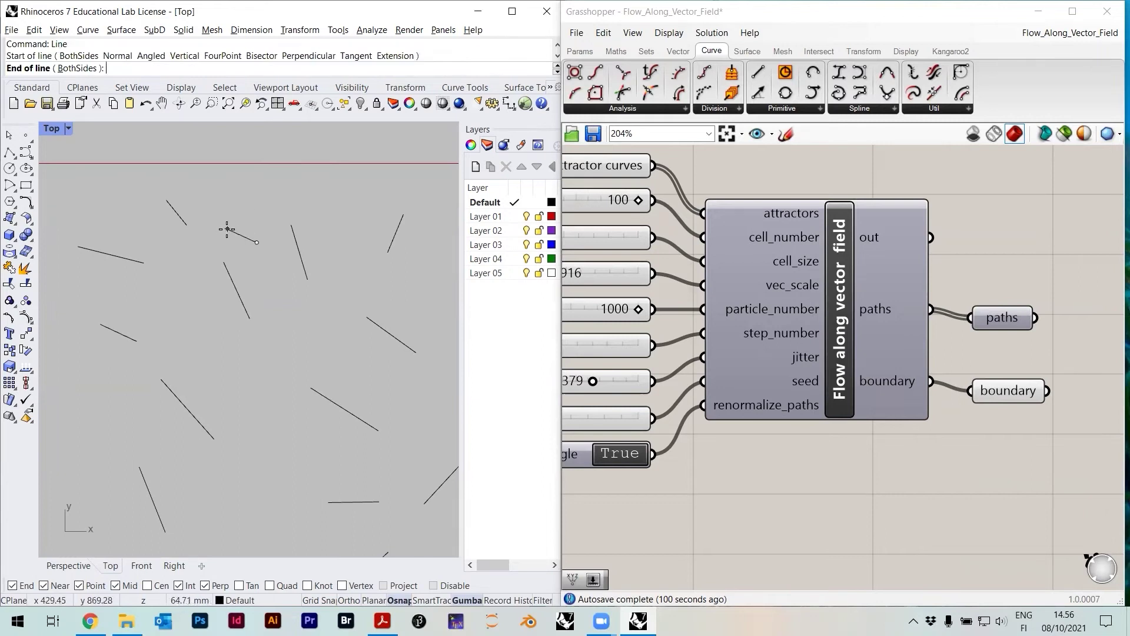
pyautogui.press('Escape')
pyautogui.scroll(-2, 252, 234)
pyautogui.scroll(4, 252, 242)
pyautogui.press('Return')
pyautogui.click(261, 234)
pyautogui.click(232, 228)
pyautogui.scroll(-4, 238, 190)
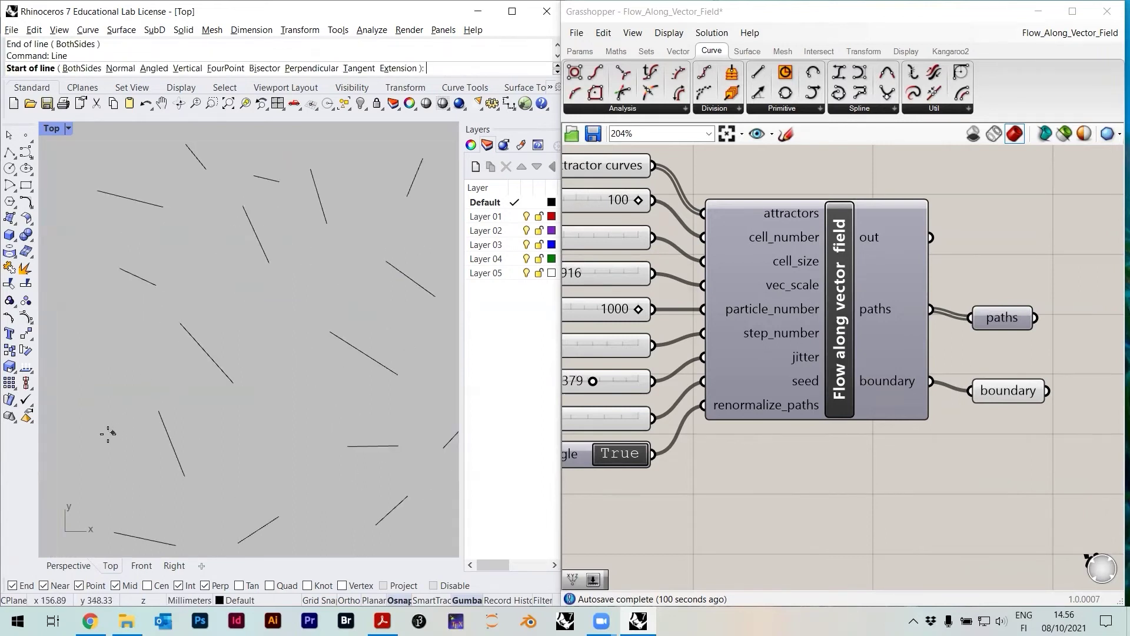
pyautogui.scroll(-2, 181, 265)
pyautogui.scroll(3, 229, 312)
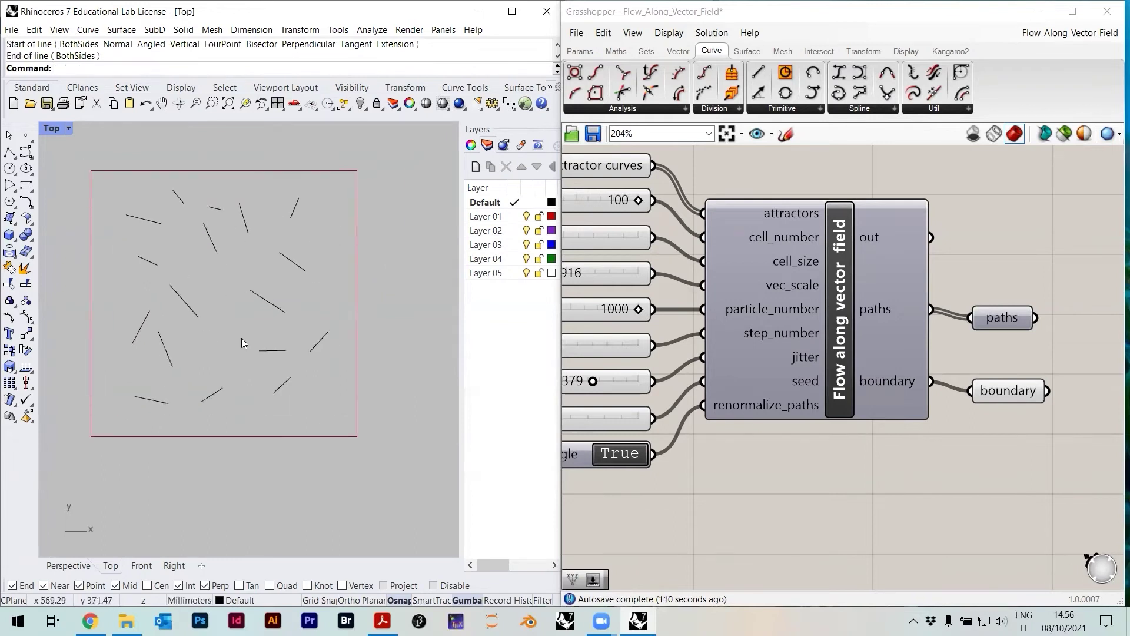
# Display the direction arrows of all attractor lines with the Dir command and examine which way each one points
pyautogui.scroll(-1, 275, 342)
pyautogui.moveTo(393, 469); pyautogui.dragTo(155, 195)
pyautogui.write('Dir')
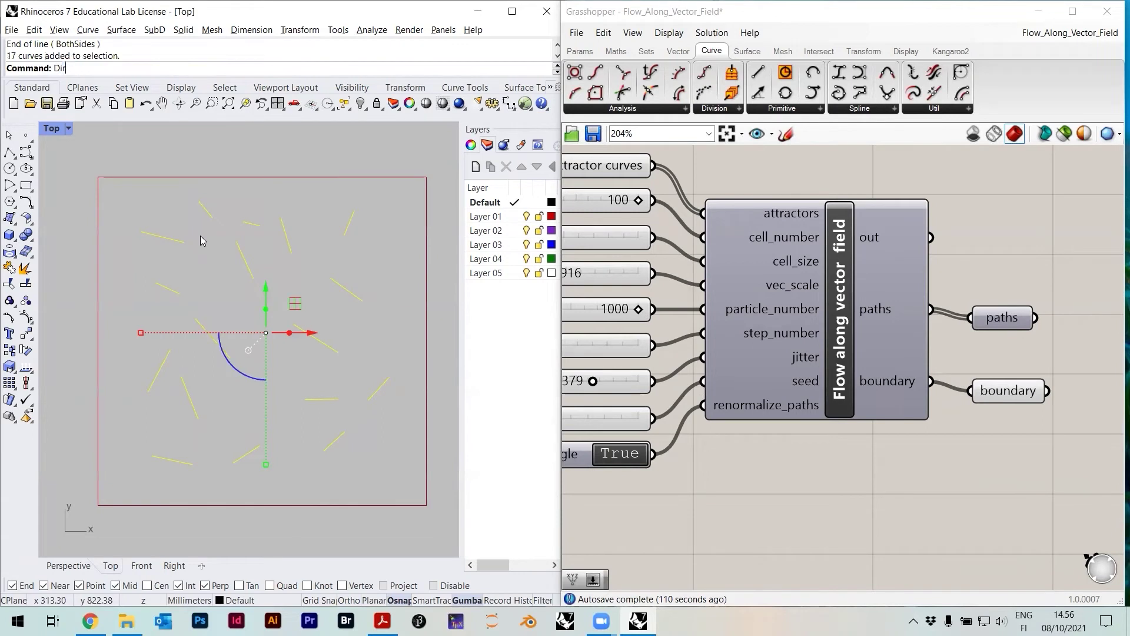
pyautogui.press('Return')
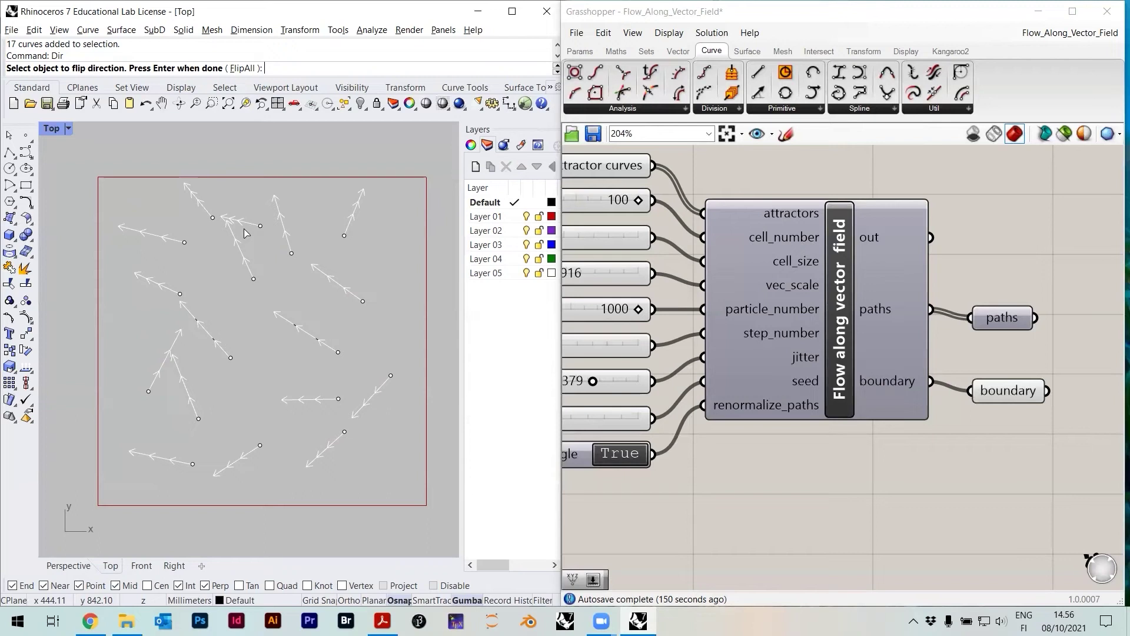
pyautogui.scroll(1, 238, 248)
pyautogui.scroll(-1, 235, 253)
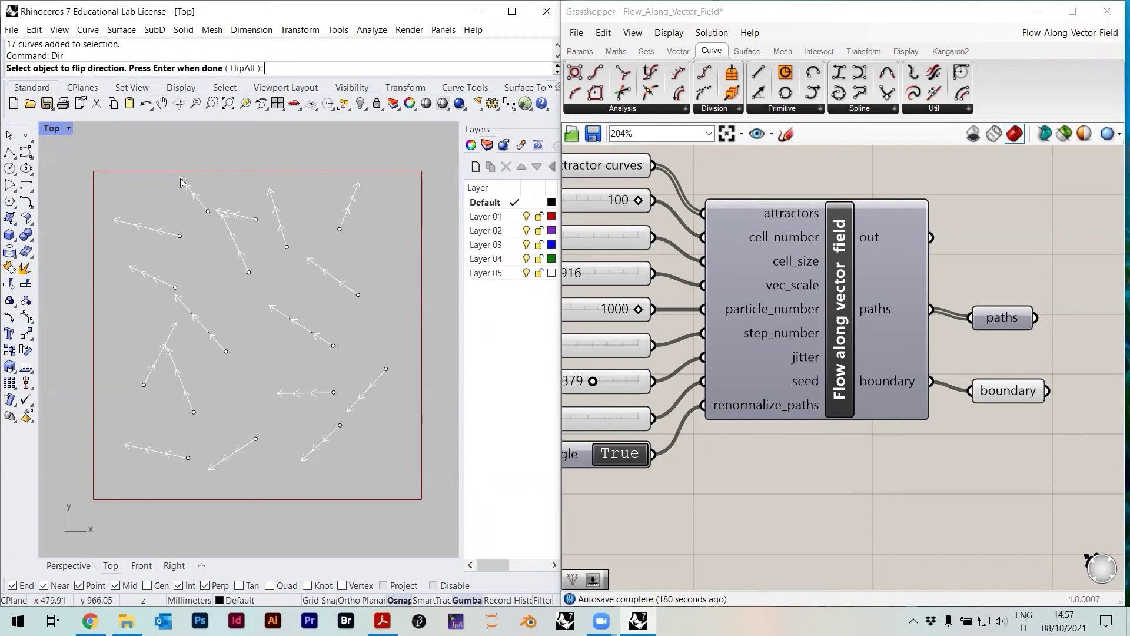
pyautogui.moveTo(222, 334); pyautogui.dragTo(228, 336, button='right')
pyautogui.scroll(4, 231, 332)
pyautogui.scroll(-4, 231, 332)
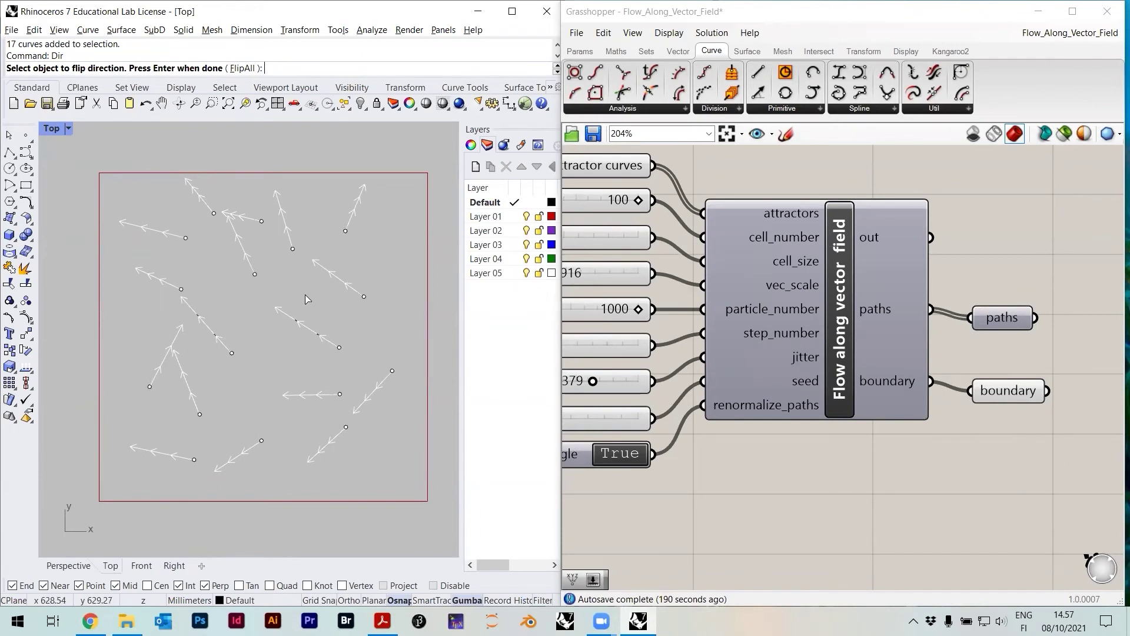
pyautogui.press('Return')
# Reassign the attractor curves parameter to reference all the lines drawn inside the boundary
pyautogui.moveTo(600, 170); pyautogui.dragTo(789, 245, button='right')
pyautogui.click(783, 242)
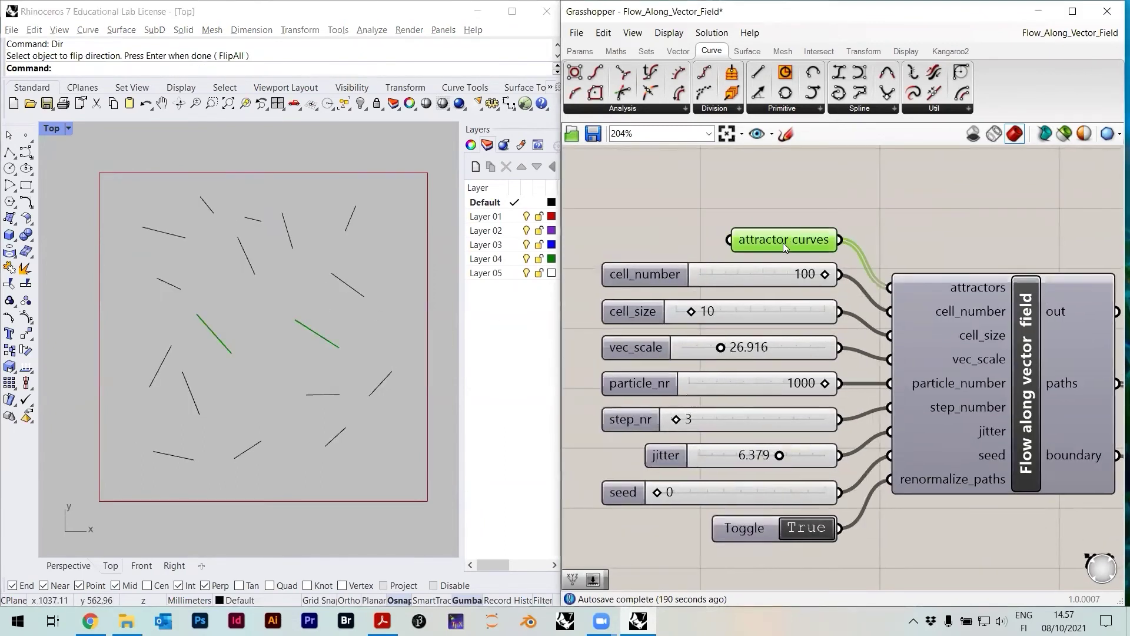
pyautogui.rightClick(778, 241)
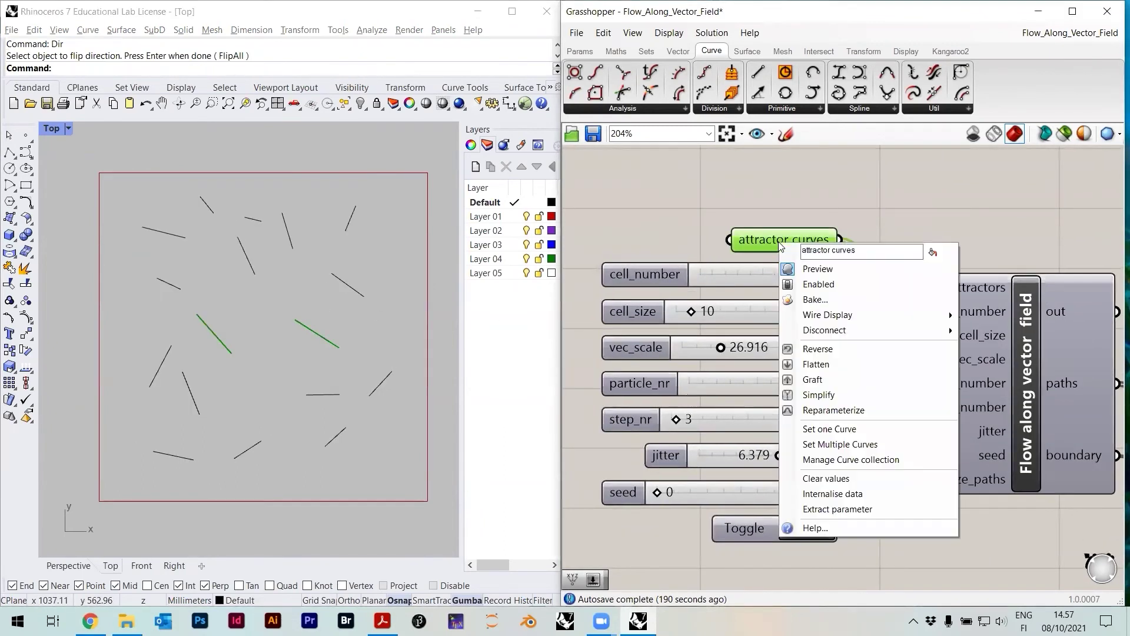
pyautogui.click(826, 429)
pyautogui.moveTo(391, 463); pyautogui.dragTo(129, 191)
pyautogui.press('Return')
pyautogui.click(649, 200)
# Turn the preview of the paths output back on and inspect the flow generated by all the attractor lines
pyautogui.moveTo(883, 260); pyautogui.dragTo(802, 252, button='right')
pyautogui.scroll(-2, 801, 282)
pyautogui.scroll(1, 1036, 406)
pyautogui.click(1018, 341)
pyautogui.rightClick(1020, 338)
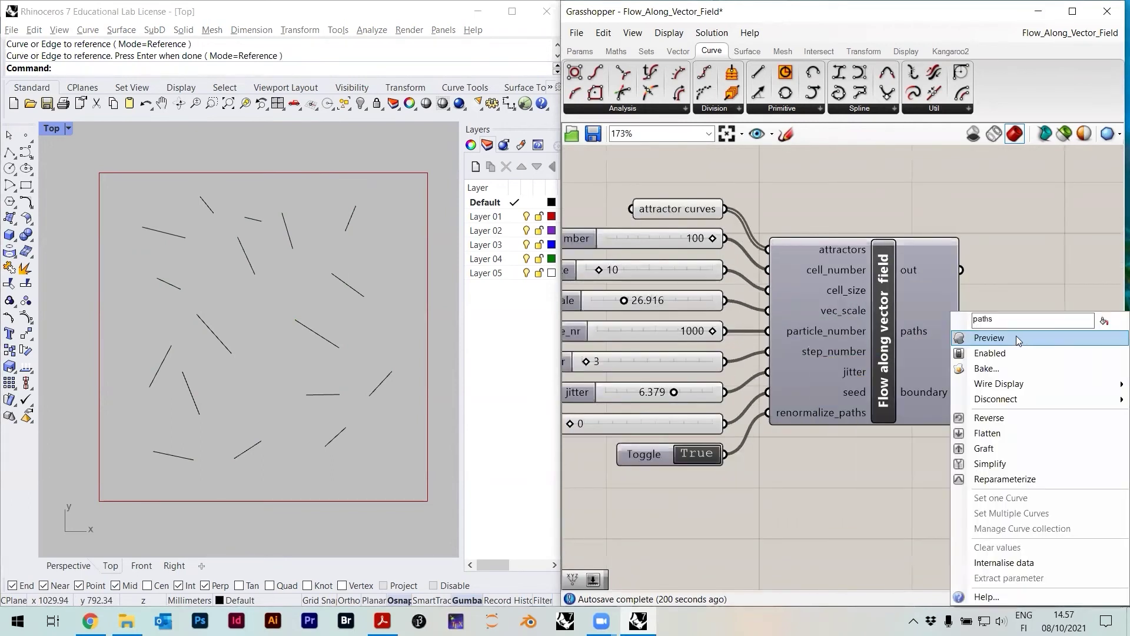
pyautogui.click(985, 368)
pyautogui.scroll(4, 171, 383)
pyautogui.scroll(-5, 171, 379)
pyautogui.scroll(4, 216, 364)
pyautogui.scroll(-1, 272, 343)
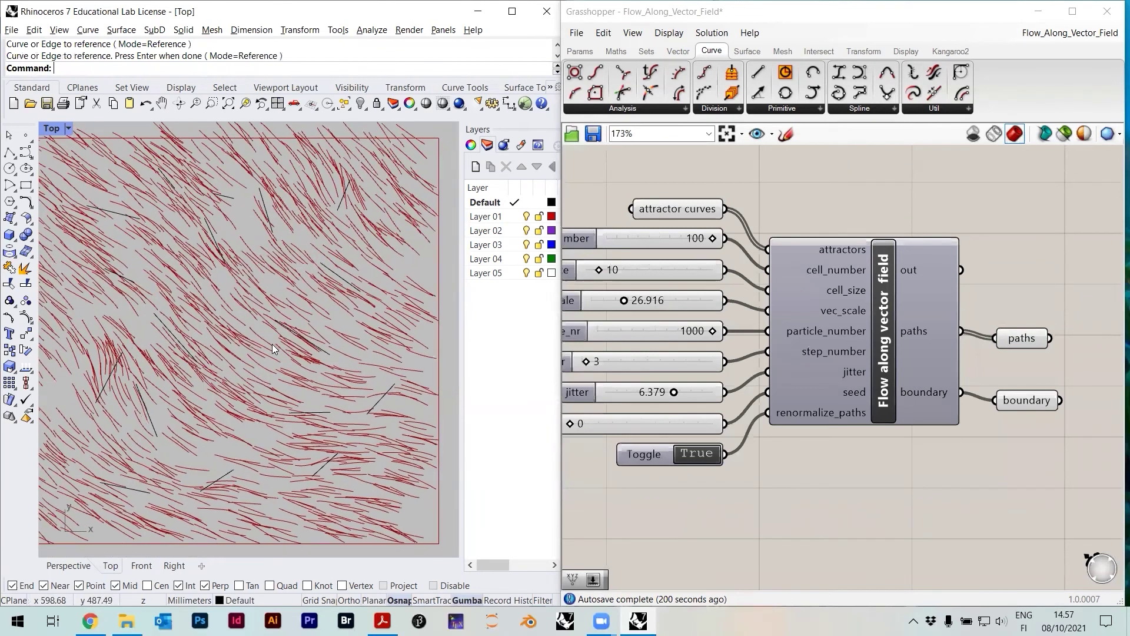
pyautogui.scroll(-1, 272, 344)
pyautogui.scroll(2, 274, 365)
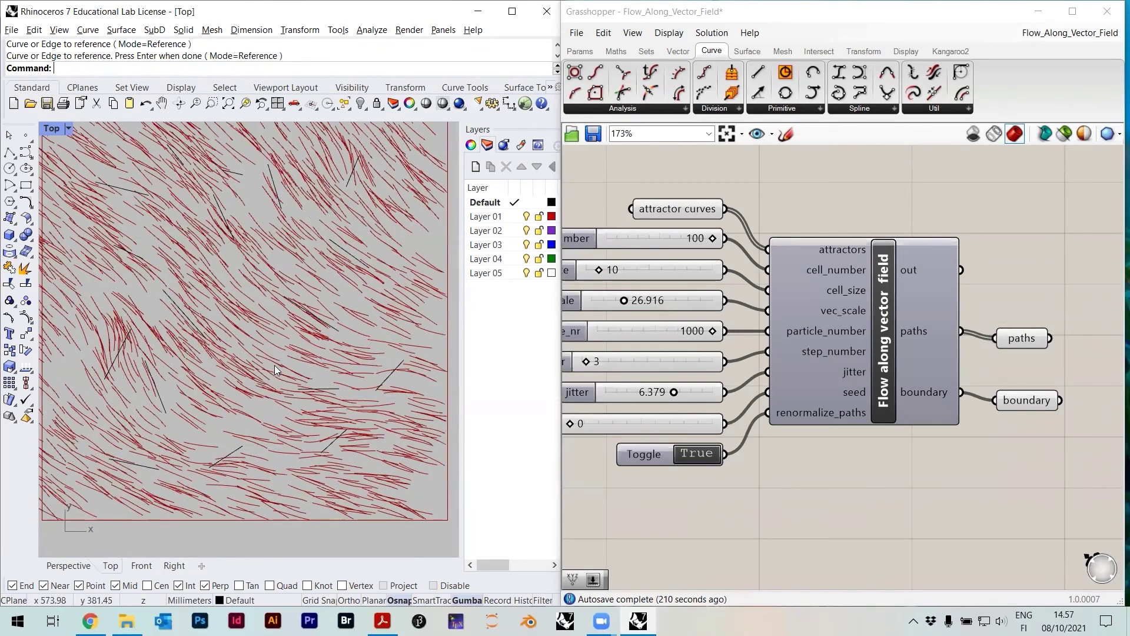
pyautogui.scroll(-3, 238, 305)
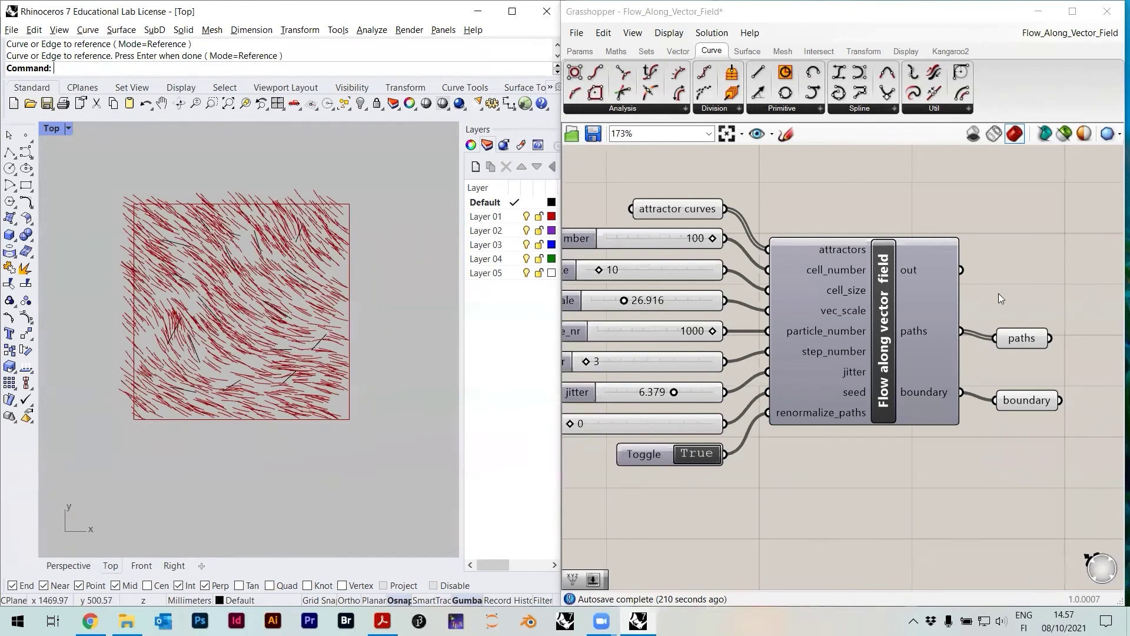
# Bake the boundary with grouping enabled and check the baked object by selecting it with SelLast
pyautogui.moveTo(999, 293); pyautogui.dragTo(969, 295, button='right')
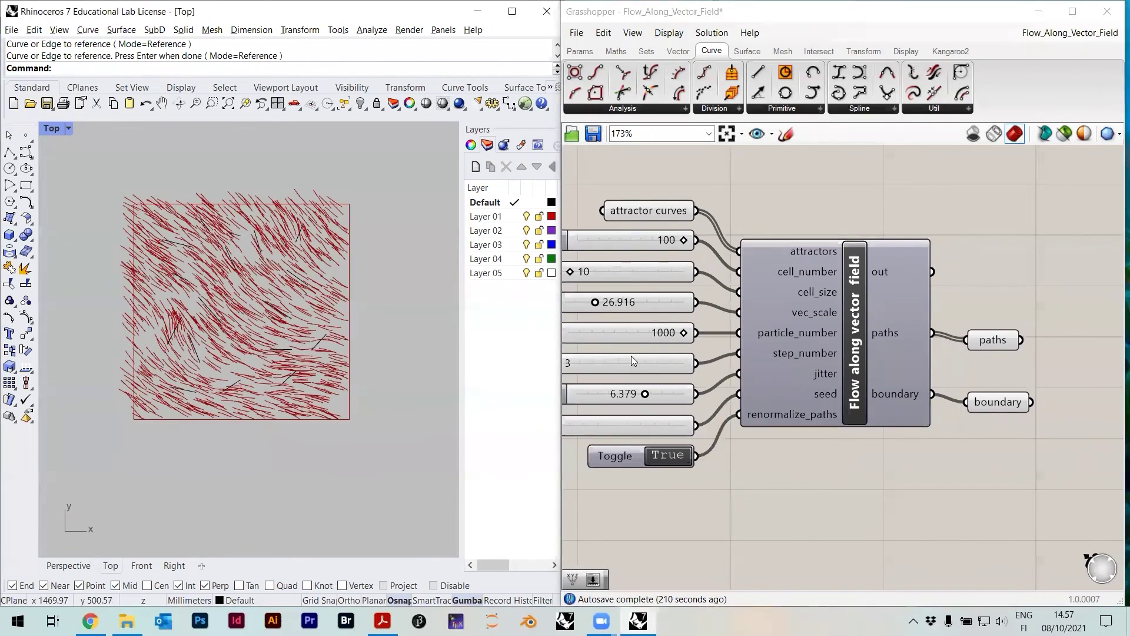
pyautogui.moveTo(1012, 436); pyautogui.dragTo(973, 328)
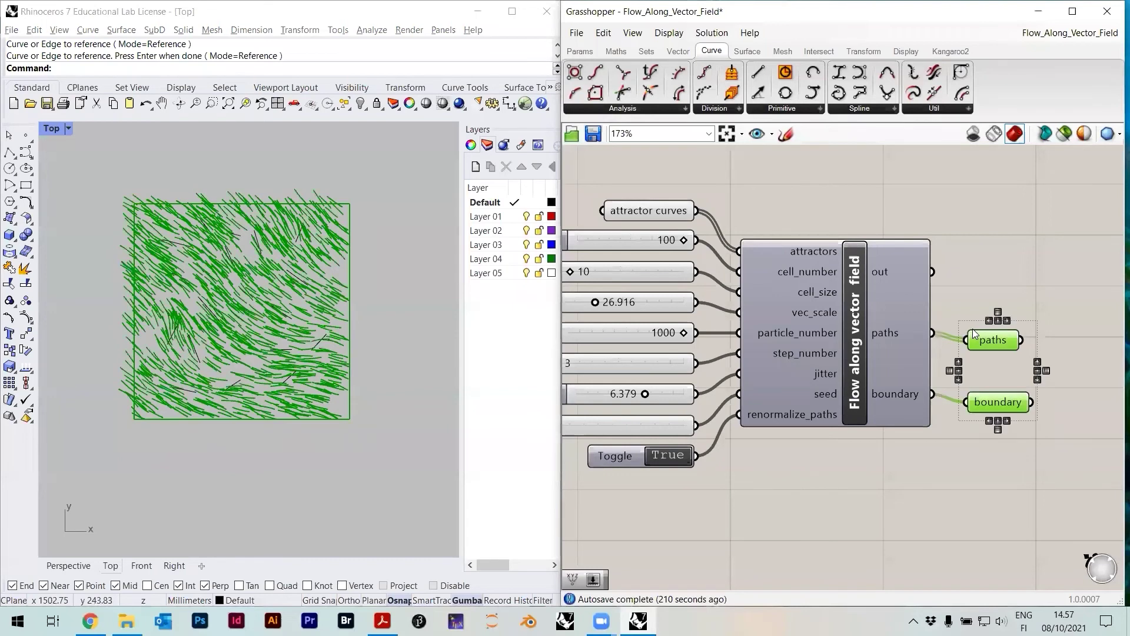
pyautogui.rightClick(1004, 403)
pyautogui.click(998, 370)
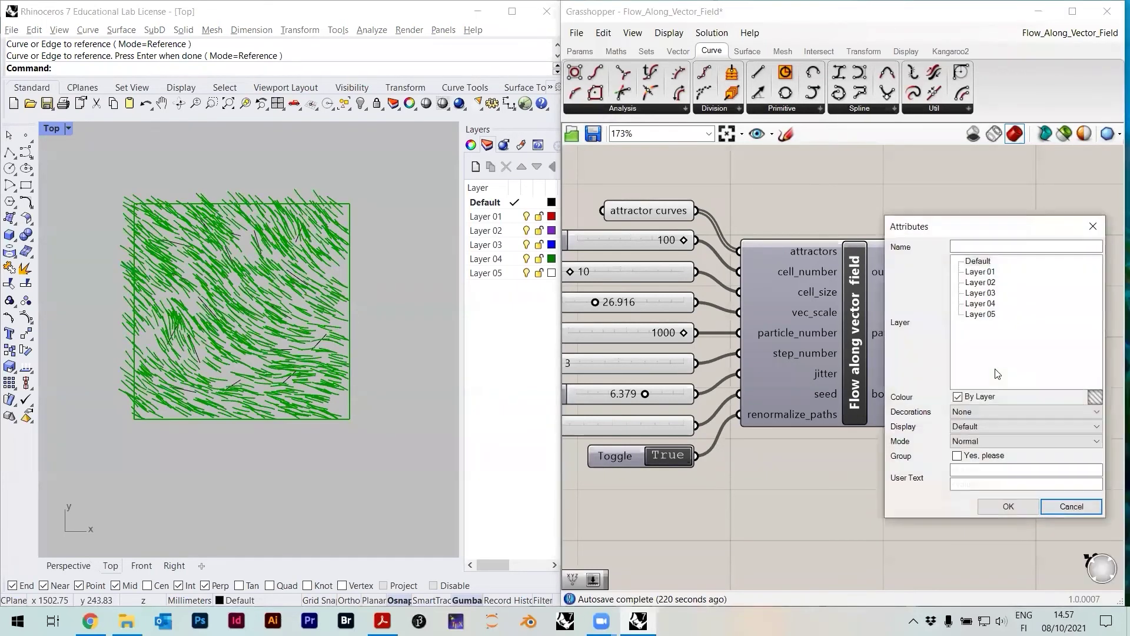
pyautogui.click(991, 458)
pyautogui.click(1008, 507)
pyautogui.write('SelLast')
pyautogui.press('Return')
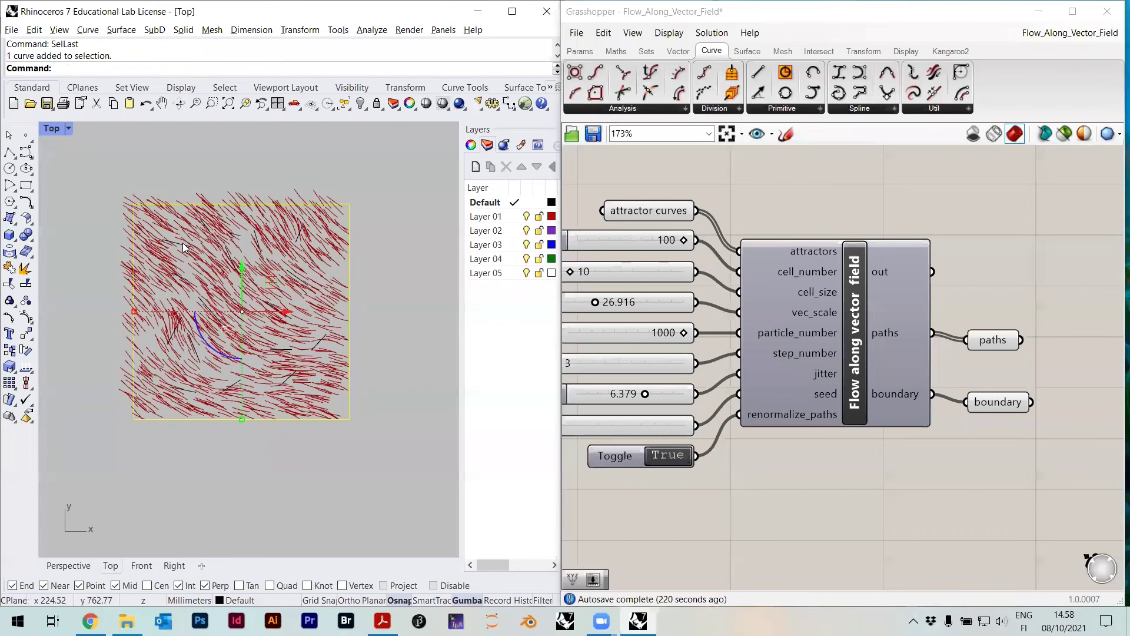
pyautogui.scroll(5, 184, 247)
pyautogui.press('Escape')
# Bake the paths output into the Rhino document
pyautogui.click(1001, 402)
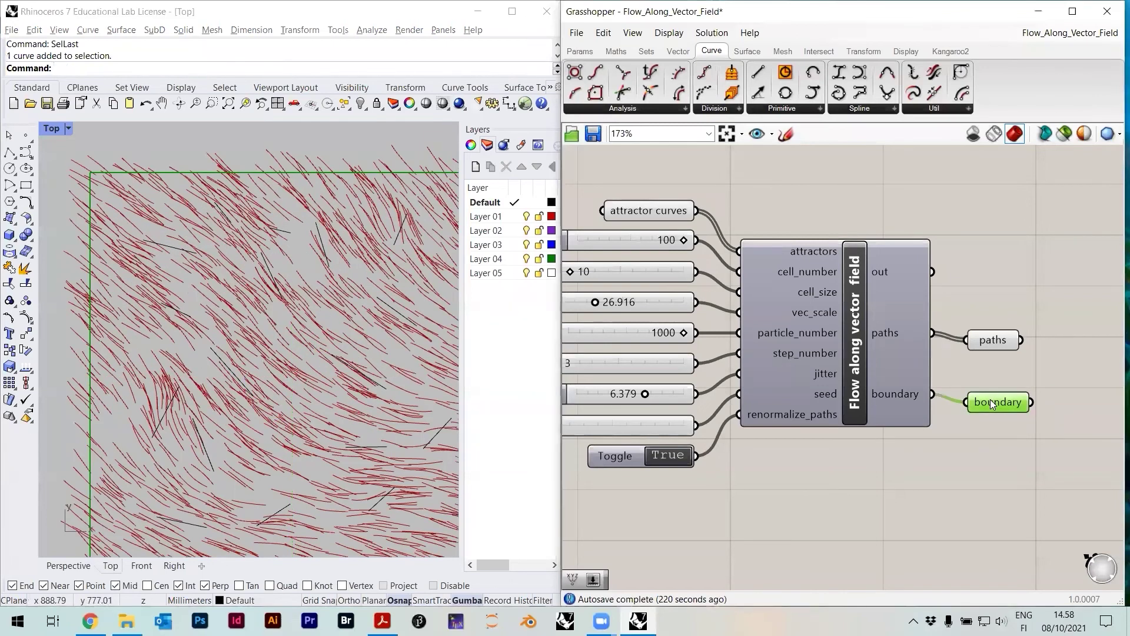
pyautogui.click(994, 341)
pyautogui.moveTo(994, 344)
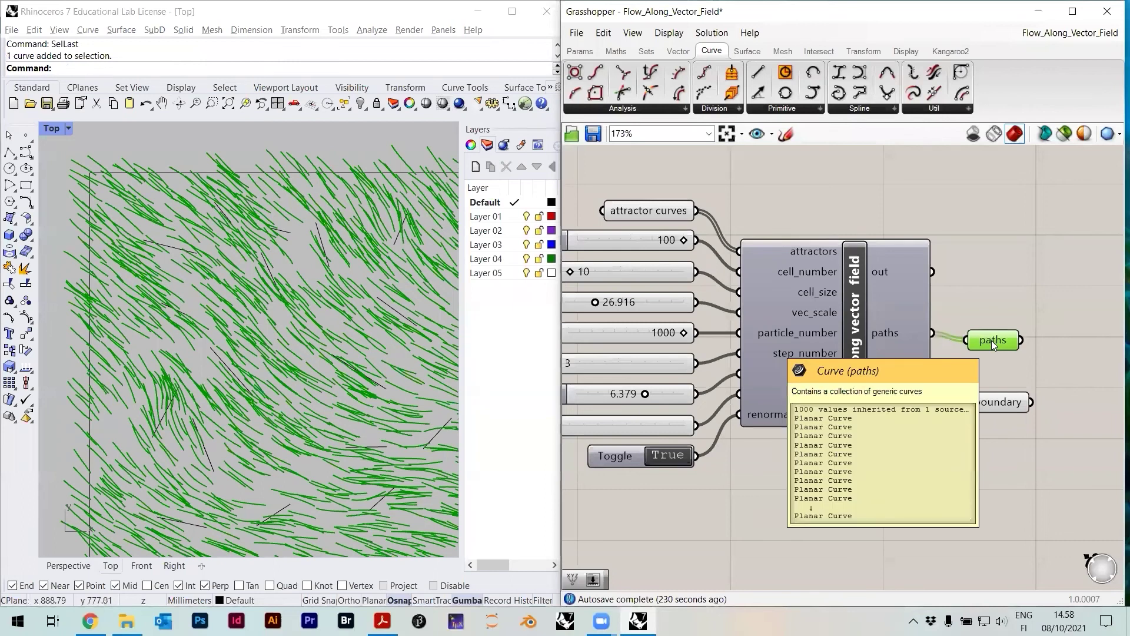
pyautogui.rightClick(994, 343)
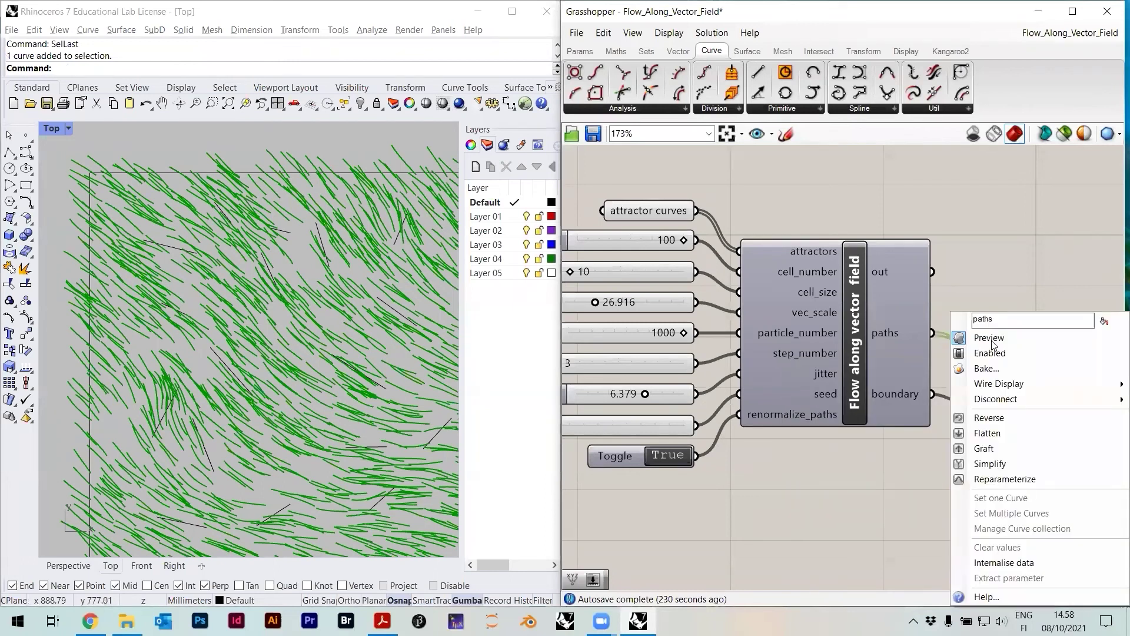
pyautogui.click(983, 370)
pyautogui.click(987, 505)
pyautogui.click(970, 312)
pyautogui.scroll(-5, 282, 308)
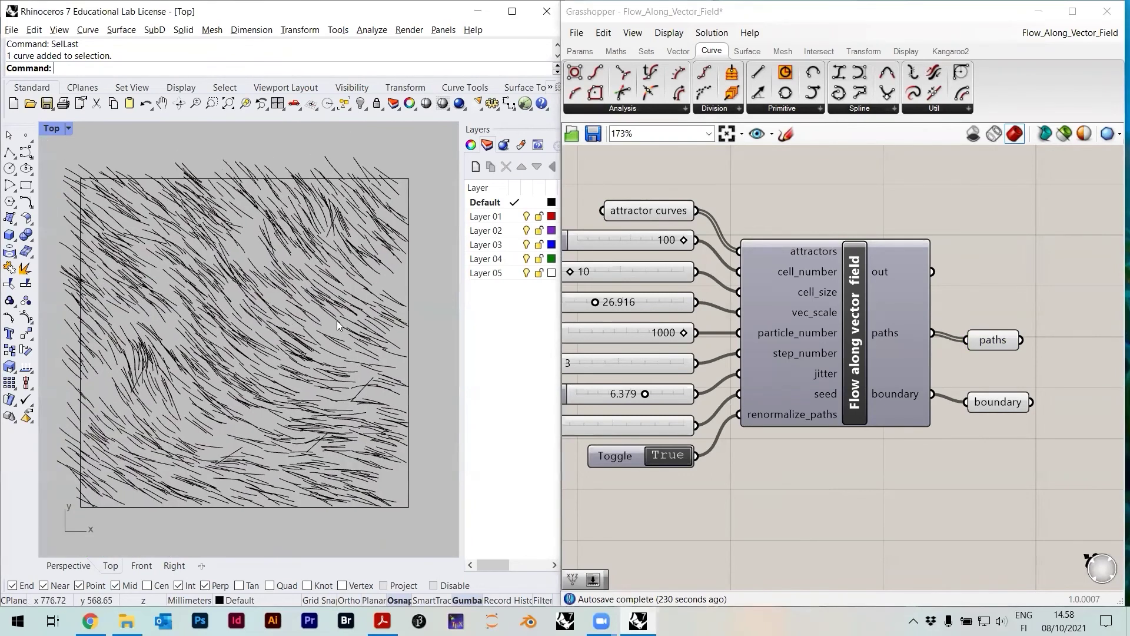
# Copy and paste the baked paths together with the boundary, and nudge the selection 50 units to the right
pyautogui.hotkey('ctrl', 'a')
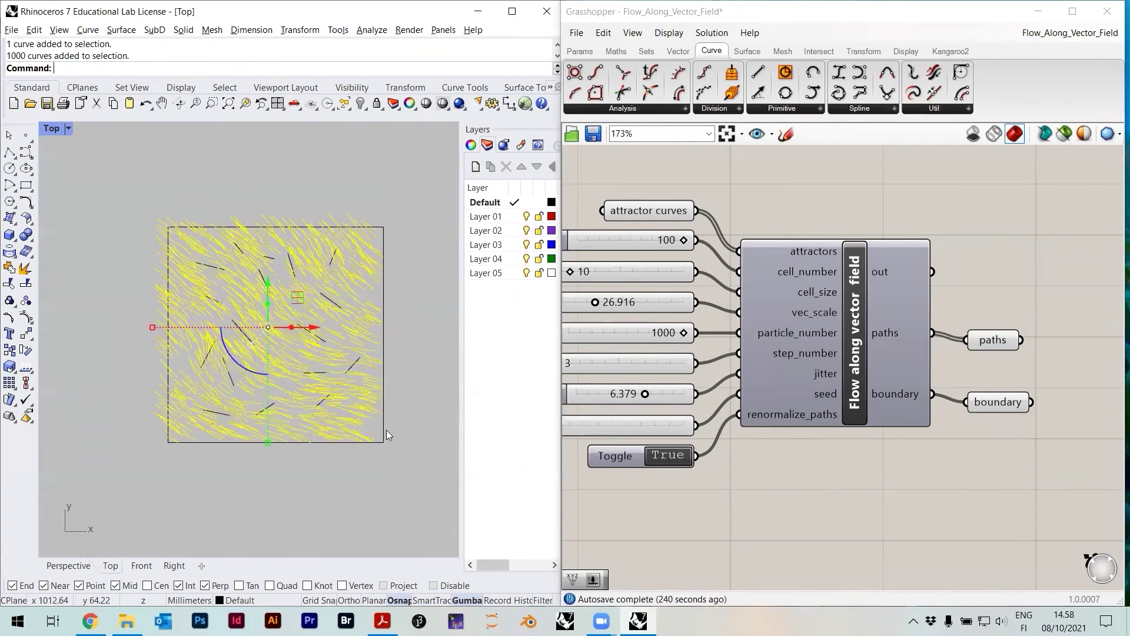
pyautogui.hotkey('ctrl', 'c')
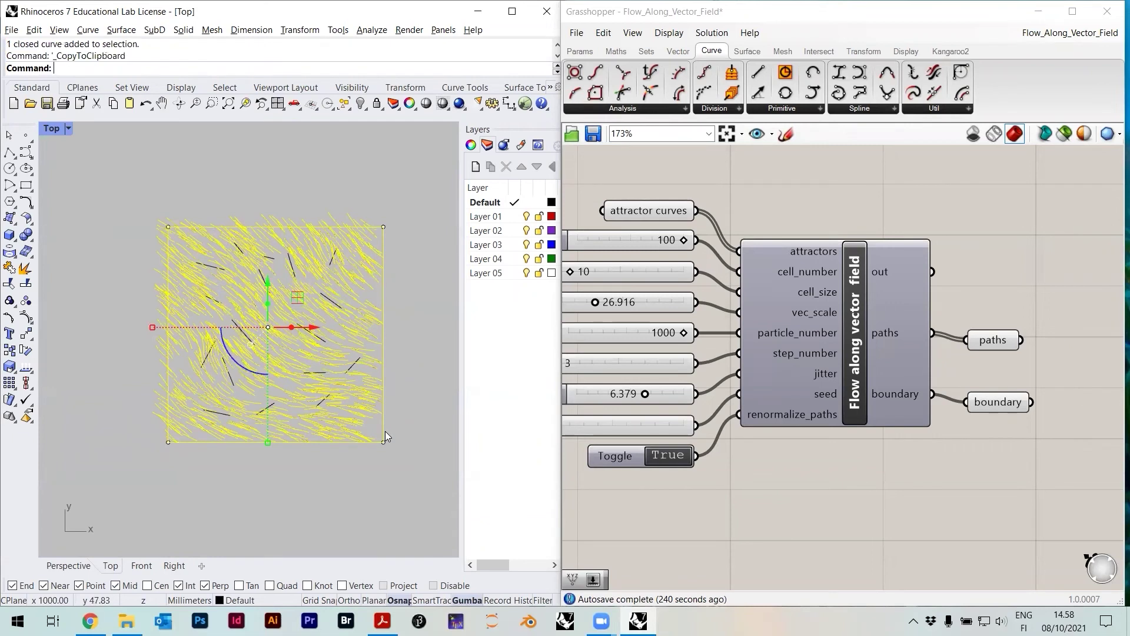
pyautogui.hotkey('ctrl', 'v')
pyautogui.hotkey('alt', 'Right')
pyautogui.hotkey('alt', 'Right')
pyautogui.hotkey('alt', 'Right')
pyautogui.hotkey('alt', 'Right')
pyautogui.hotkey('alt', 'Right')
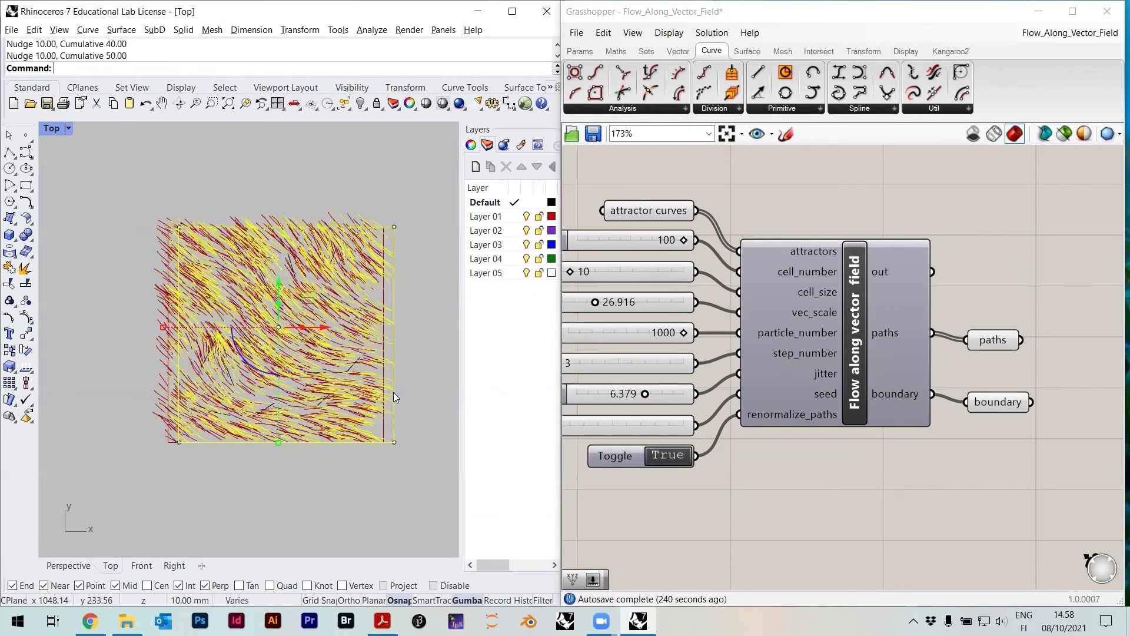
# Move the selected paths and boundary from the boundary's lower-left corner to an empty area right of the previewed field
pyautogui.write('M')
pyautogui.press('Return')
pyautogui.scroll(4, 180, 451)
pyautogui.click(176, 437)
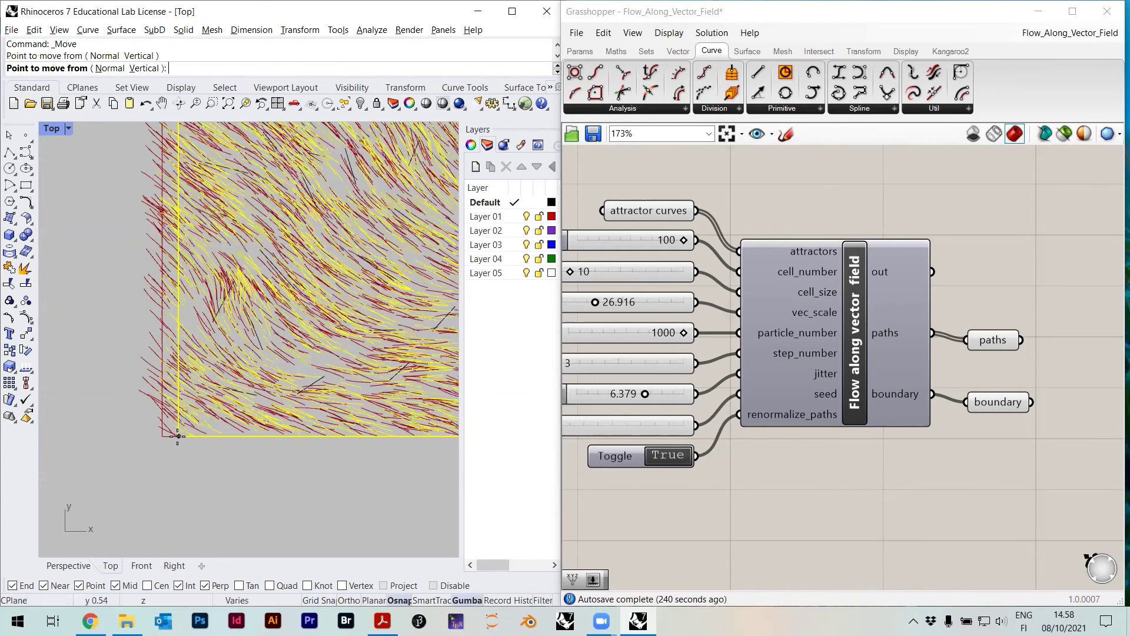
pyautogui.scroll(-6, 122, 440)
pyautogui.scroll(-2, 122, 439)
pyautogui.click(359, 442)
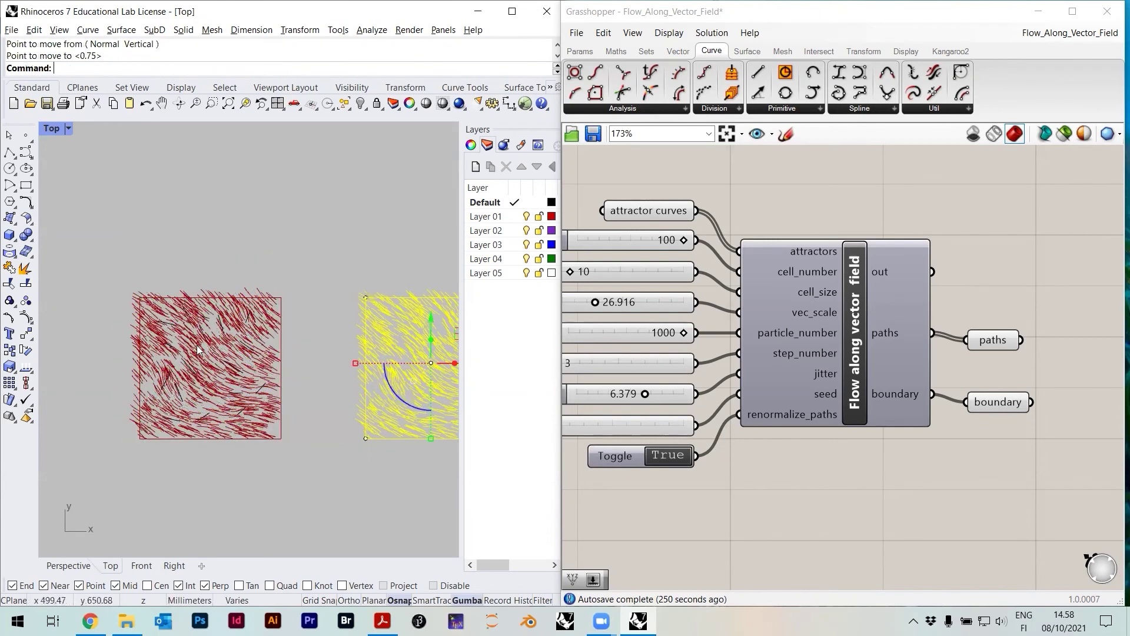
# Deselect the moved curves and examine the baked flow lines up close across the whole field
pyautogui.scroll(-2, 436, 306)
pyautogui.moveTo(435, 307); pyautogui.dragTo(325, 313, button='right')
pyautogui.press('Escape')
pyautogui.scroll(3, 259, 324)
pyautogui.scroll(-1, 267, 304)
pyautogui.scroll(2, 359, 380)
pyautogui.moveTo(359, 380); pyautogui.dragTo(301, 373, button='right')
pyautogui.scroll(2, 298, 350)
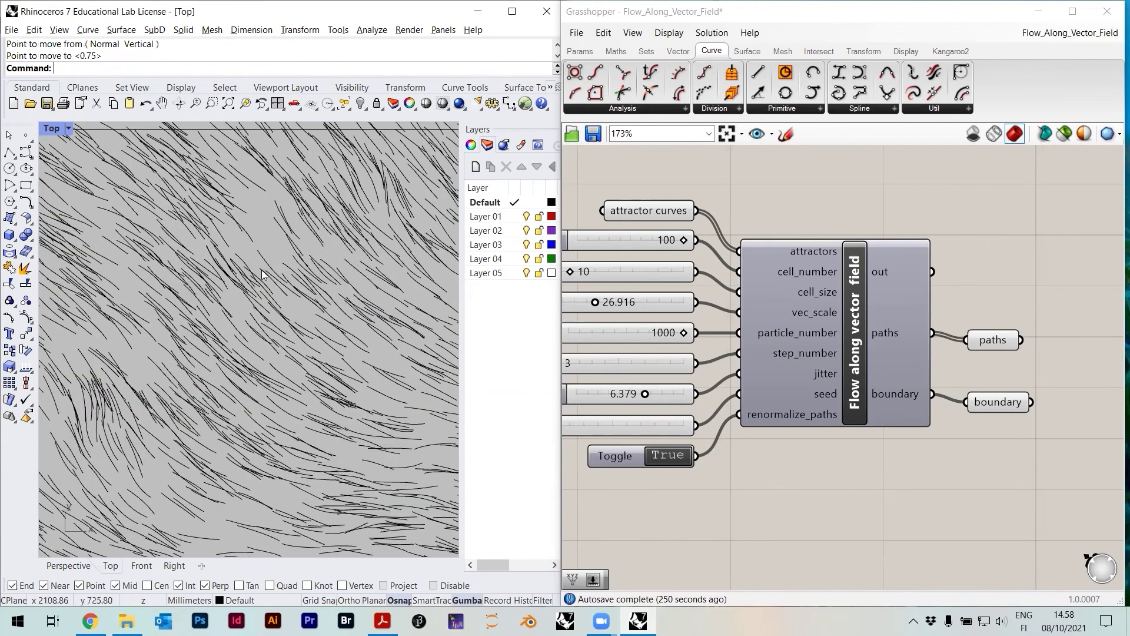
pyautogui.scroll(-1, 281, 280)
pyautogui.scroll(3, 127, 382)
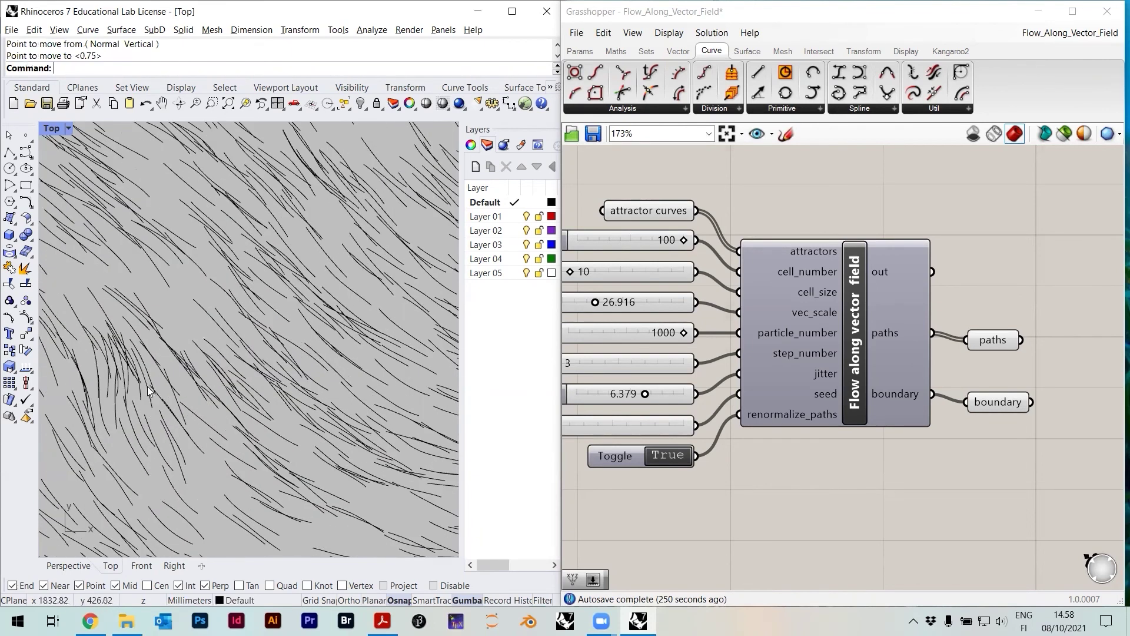
pyautogui.scroll(-1, 144, 301)
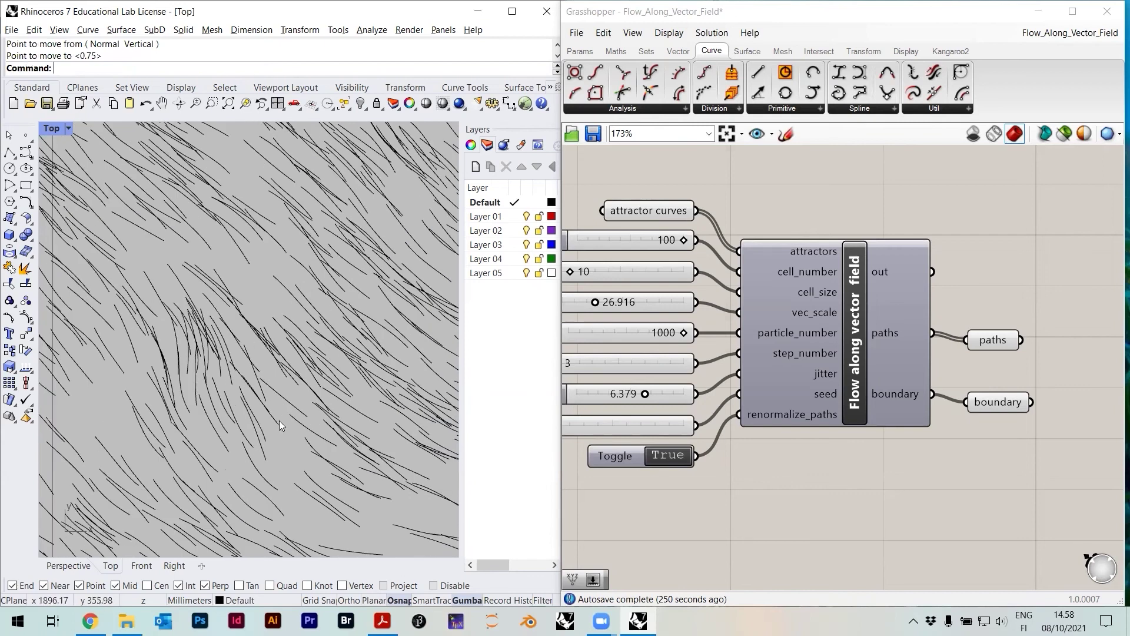
pyautogui.scroll(-9, 287, 419)
pyautogui.moveTo(307, 435); pyautogui.dragTo(395, 439, button='right')
pyautogui.moveTo(157, 413); pyautogui.dragTo(231, 418, button='right')
pyautogui.scroll(4, 232, 418)
pyautogui.moveTo(444, 429); pyautogui.dragTo(255, 379, button='right')
pyautogui.scroll(-2, 254, 379)
pyautogui.moveTo(449, 376); pyautogui.dragTo(245, 363, button='right')
pyautogui.scroll(8, 293, 360)
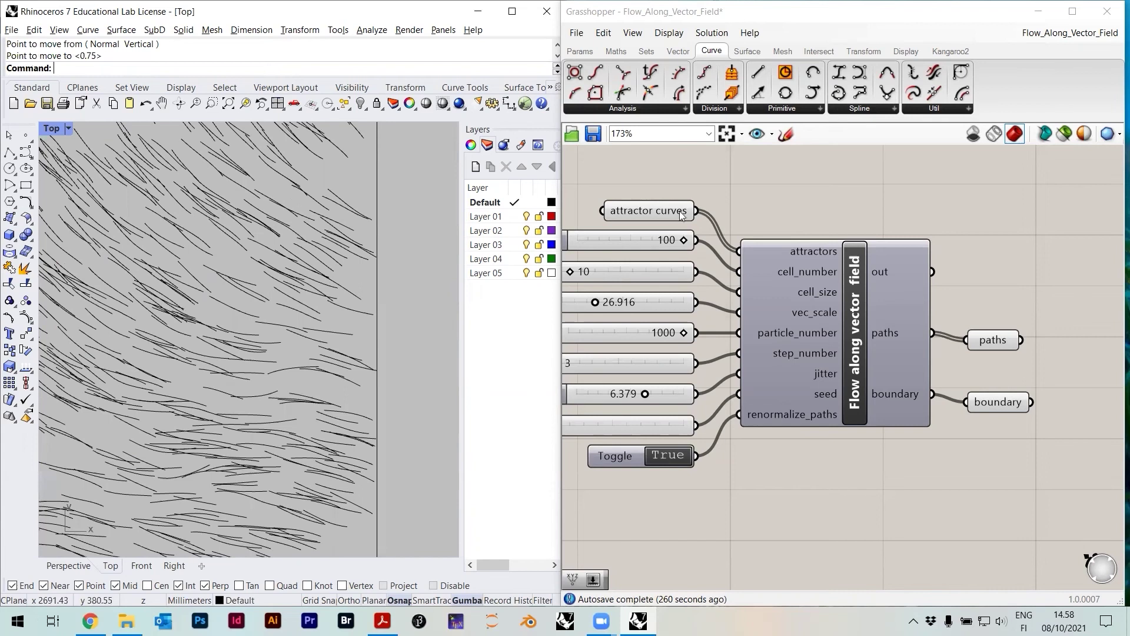
# Ungroup the moved set of baked flow paths into individual curves
pyautogui.click(652, 208)
pyautogui.click(743, 191)
pyautogui.scroll(-3, 267, 357)
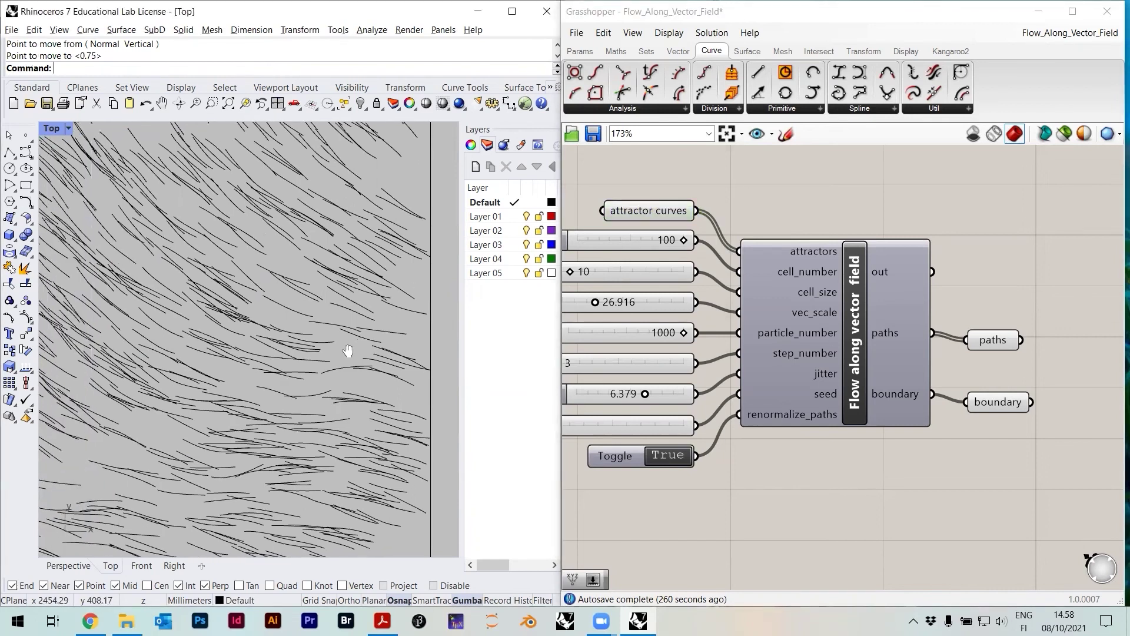
pyautogui.scroll(3, 183, 398)
pyautogui.click(203, 345)
pyautogui.scroll(-7, 219, 327)
pyautogui.write('ungroup')
pyautogui.press('Return')
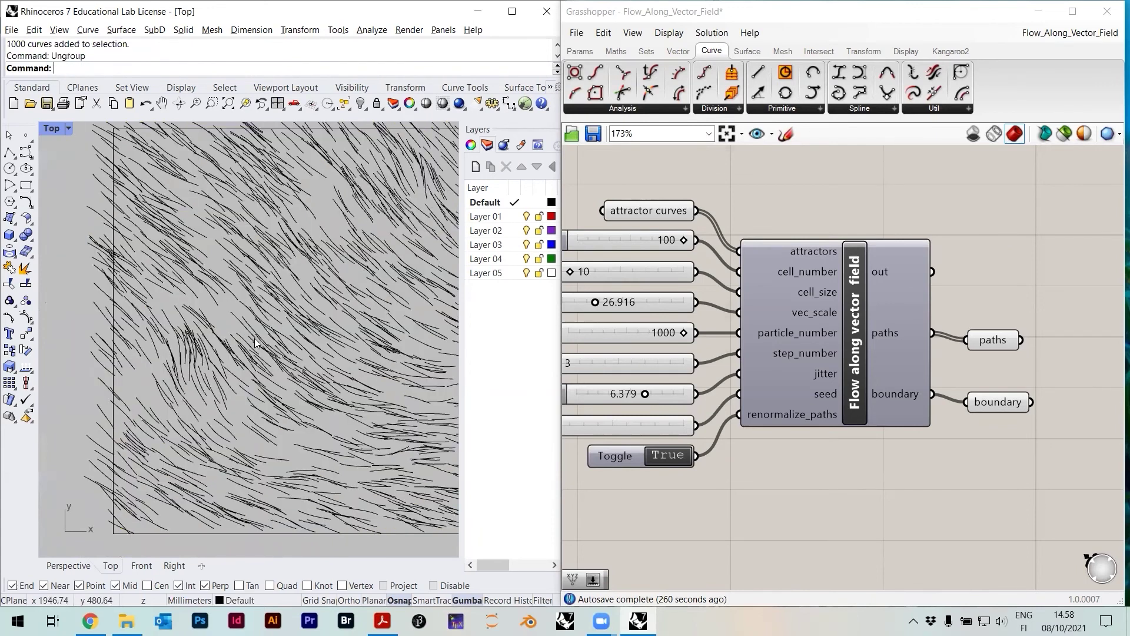
# Select a few individual flow lines and a small cluster inside the moved field, and clear the selection
pyautogui.scroll(5, 254, 338)
pyautogui.click(280, 342)
pyautogui.click(204, 303)
pyautogui.click(214, 304)
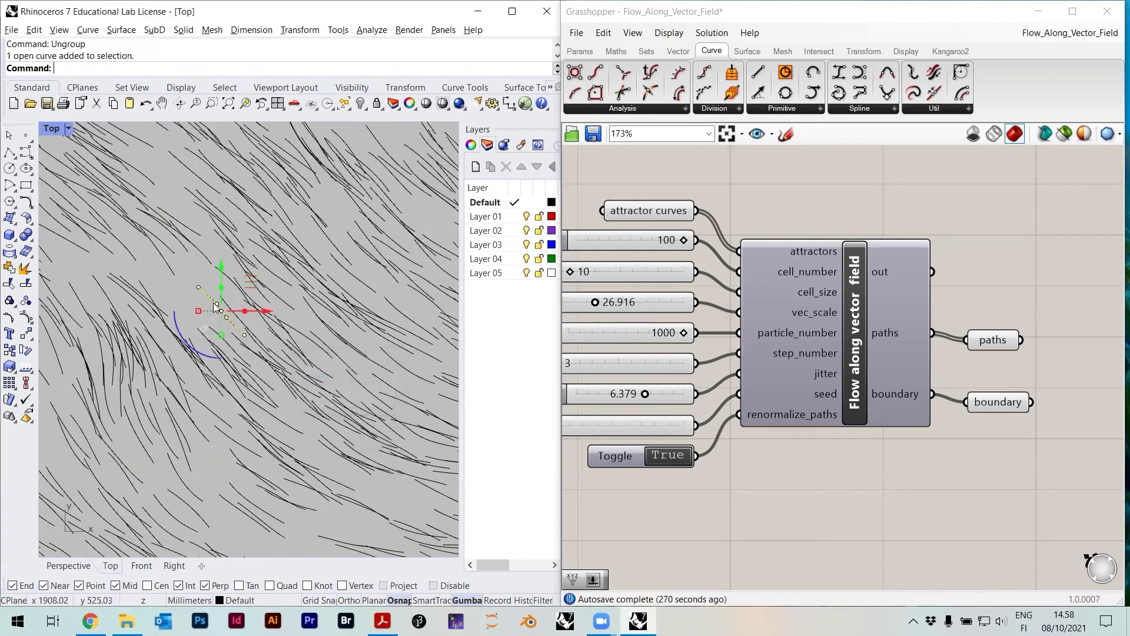
pyautogui.scroll(4, 179, 311)
pyautogui.moveTo(177, 324); pyautogui.dragTo(143, 401)
pyautogui.scroll(-7, 170, 383)
pyautogui.press('Escape')
pyautogui.scroll(-3, 295, 313)
pyautogui.scroll(5, 204, 316)
# Copy and paste a patch of flow curves from inside the black field and move the copies into the empty space above it
pyautogui.moveTo(193, 336); pyautogui.dragTo(108, 430)
pyautogui.scroll(-2, 184, 369)
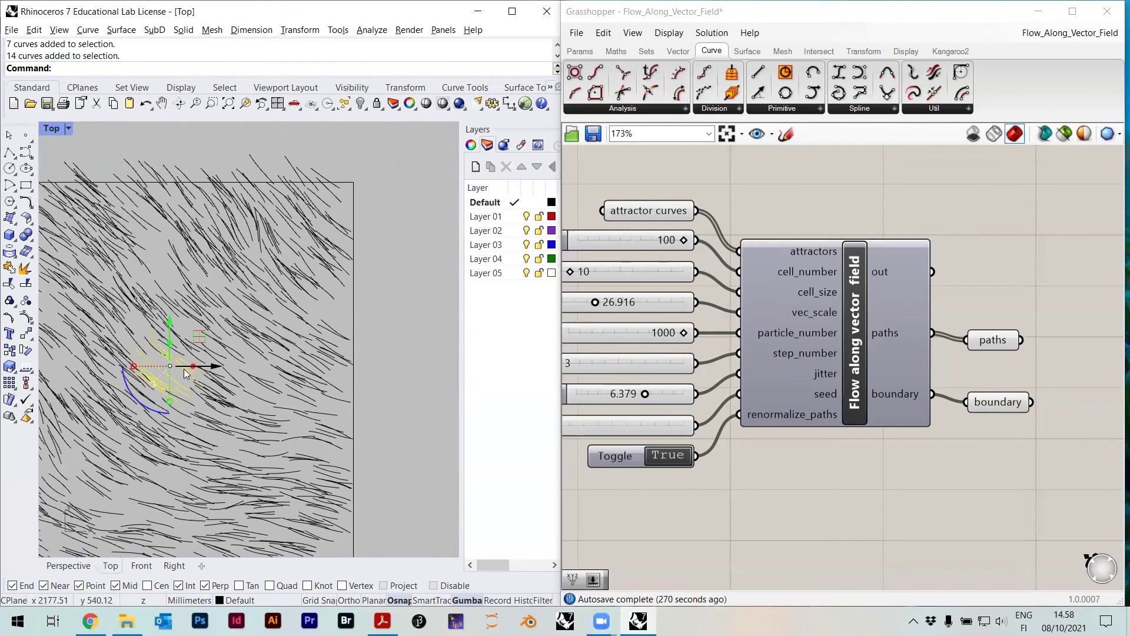
pyautogui.scroll(2, 183, 310)
pyautogui.moveTo(154, 257); pyautogui.dragTo(74, 387)
pyautogui.scroll(-6, 214, 384)
pyautogui.hotkey('ctrl', 'c')
pyautogui.hotkey('ctrl', 'v')
pyautogui.moveTo(163, 303); pyautogui.dragTo(163, 99)
pyautogui.scroll(-3, 198, 259)
pyautogui.moveTo(196, 255); pyautogui.dragTo(197, 196)
pyautogui.click(260, 189)
# Examine the copied patch of flow curves up close and delete it
pyautogui.scroll(12, 208, 267)
pyautogui.moveTo(215, 262); pyautogui.dragTo(348, 354, button='right')
pyautogui.moveTo(327, 298); pyautogui.dragTo(228, 324, button='right')
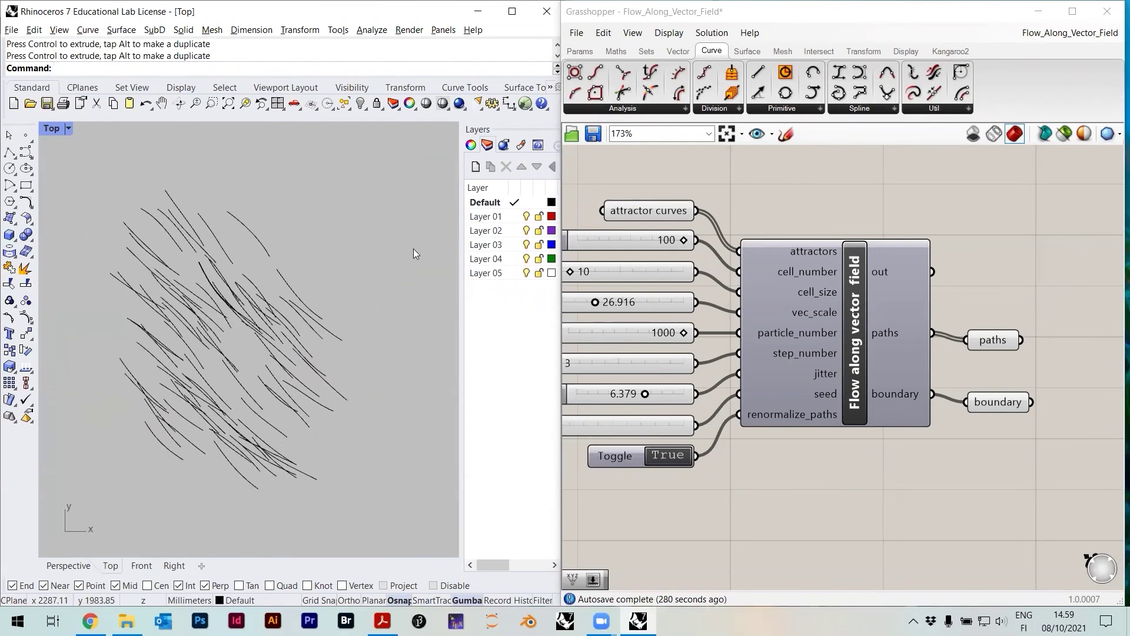
pyautogui.scroll(-6, 345, 294)
pyautogui.moveTo(272, 253); pyautogui.dragTo(359, 347)
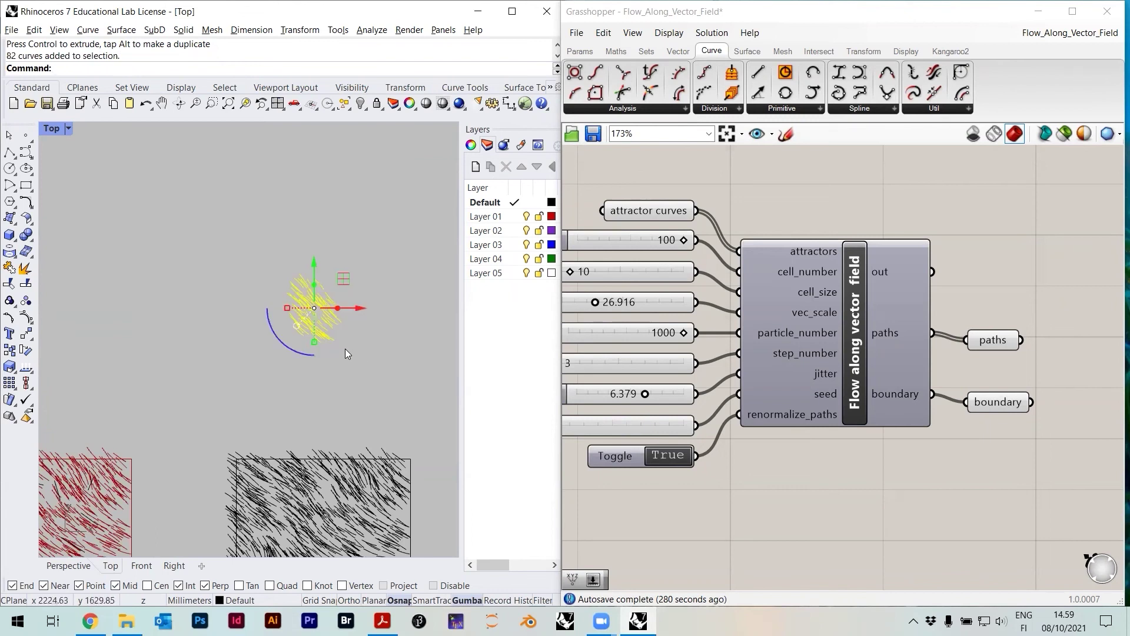
pyautogui.press('Delete')
# Copy all black paths with their boundary twice to the right, snapping from the boundary's lower-left corner to each lower-right corner to form a row of three tiles
pyautogui.scroll(-6, 285, 291)
pyautogui.moveTo(318, 446); pyautogui.dragTo(294, 383, button='right')
pyautogui.scroll(4, 306, 409)
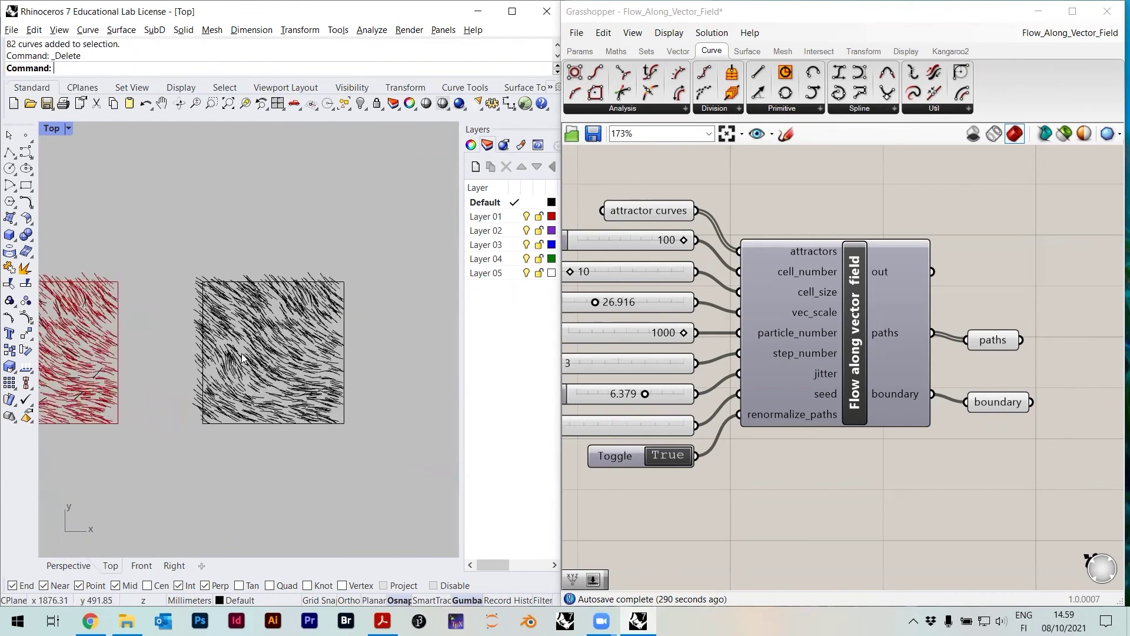
pyautogui.scroll(4, 238, 354)
pyautogui.moveTo(164, 202); pyautogui.dragTo(414, 475)
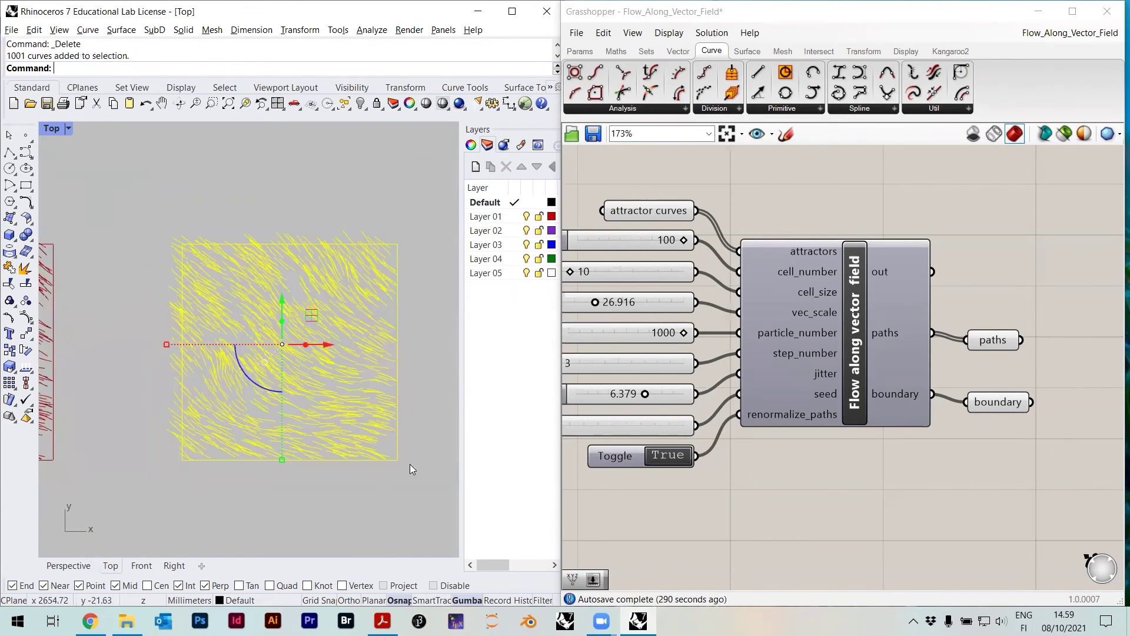
pyautogui.write('Copy')
pyautogui.press('Return')
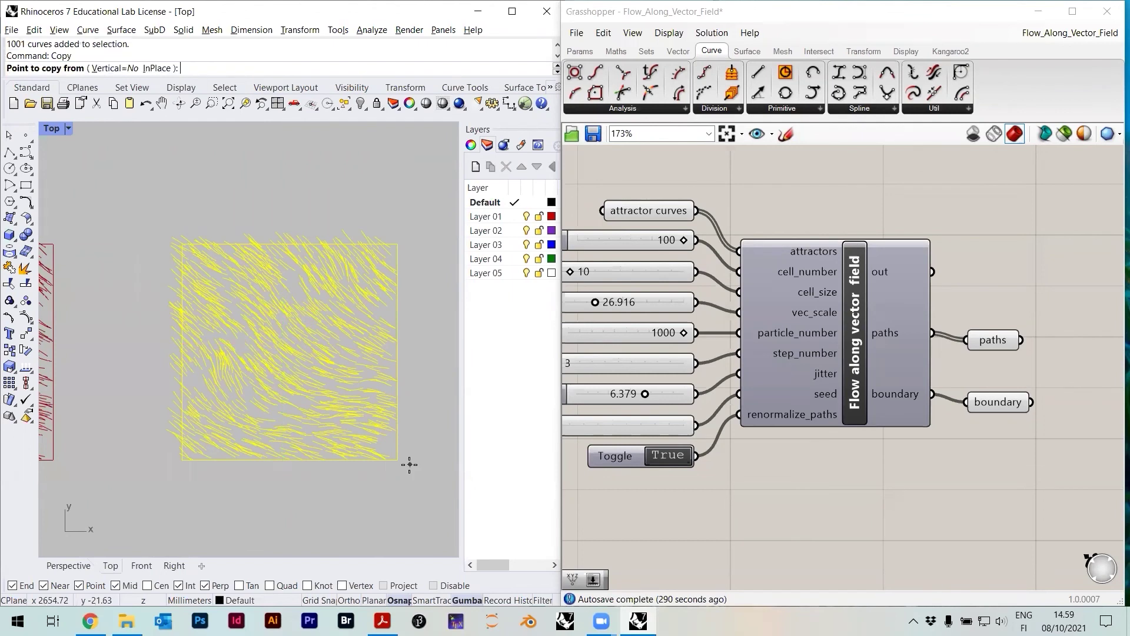
pyautogui.scroll(3, 153, 459)
pyautogui.click(217, 461)
pyautogui.scroll(-3, 217, 463)
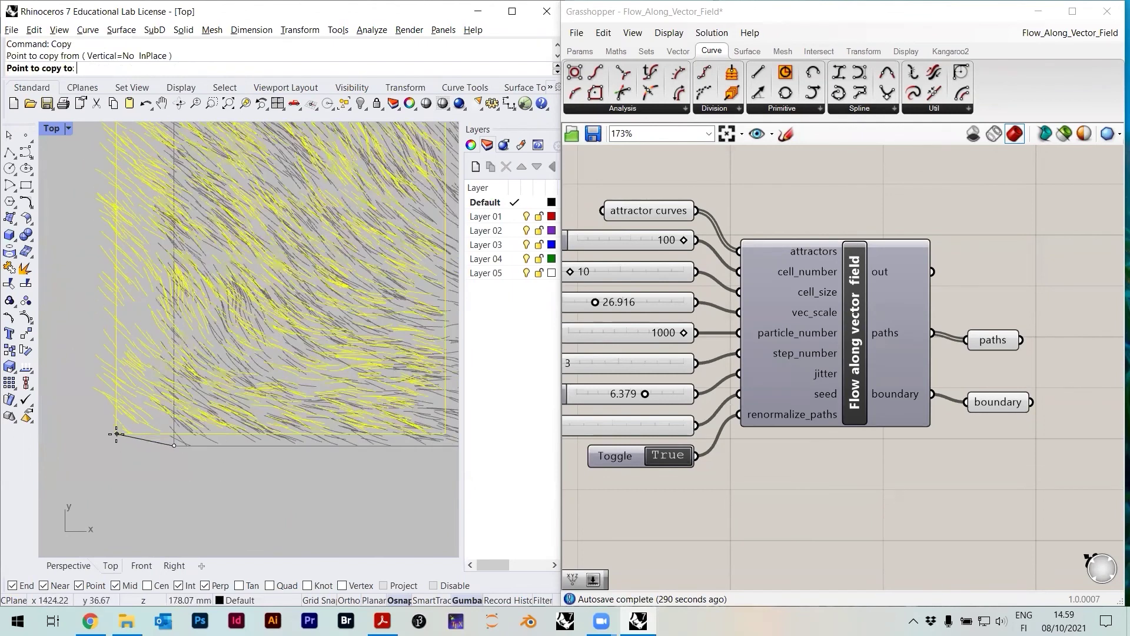
pyautogui.scroll(-2, 230, 428)
pyautogui.moveTo(377, 430); pyautogui.dragTo(188, 427, button='right')
pyautogui.scroll(6, 377, 426)
pyautogui.click(356, 446)
pyautogui.click(365, 441)
pyautogui.scroll(-4, 366, 449)
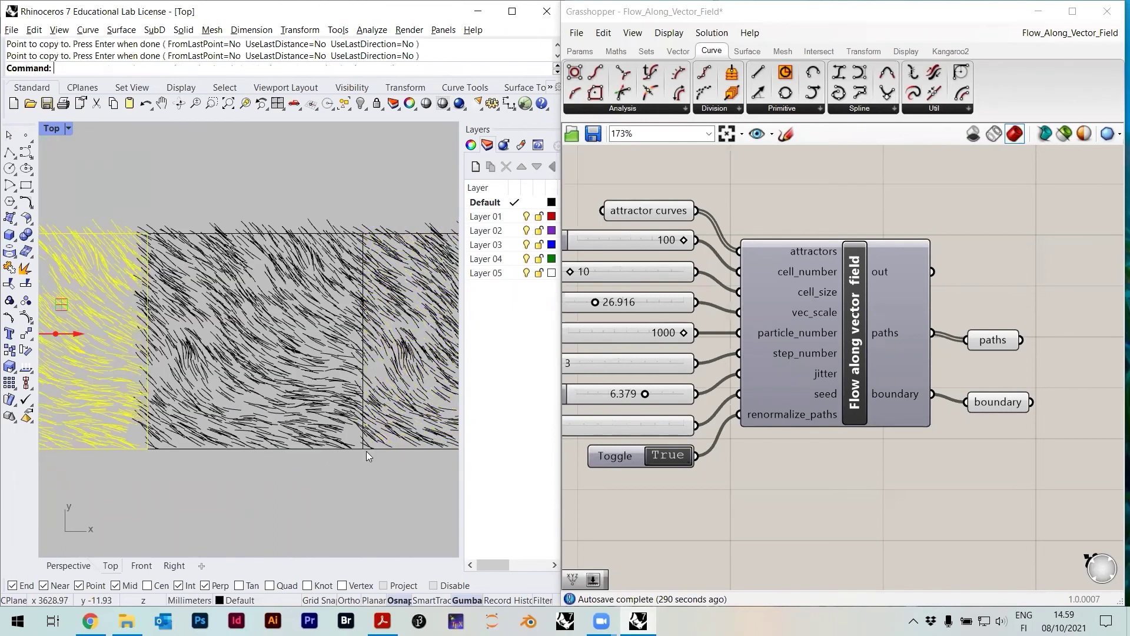
pyautogui.press('Return')
# Copy the row of three tiles twice upward, snapping its lower-left corner to each upper-left corner to build a 3 by 3 grid, and deselect everything
pyautogui.moveTo(393, 449); pyautogui.dragTo(143, 310)
pyautogui.write('copy')
pyautogui.press('Return')
pyautogui.scroll(6, 174, 376)
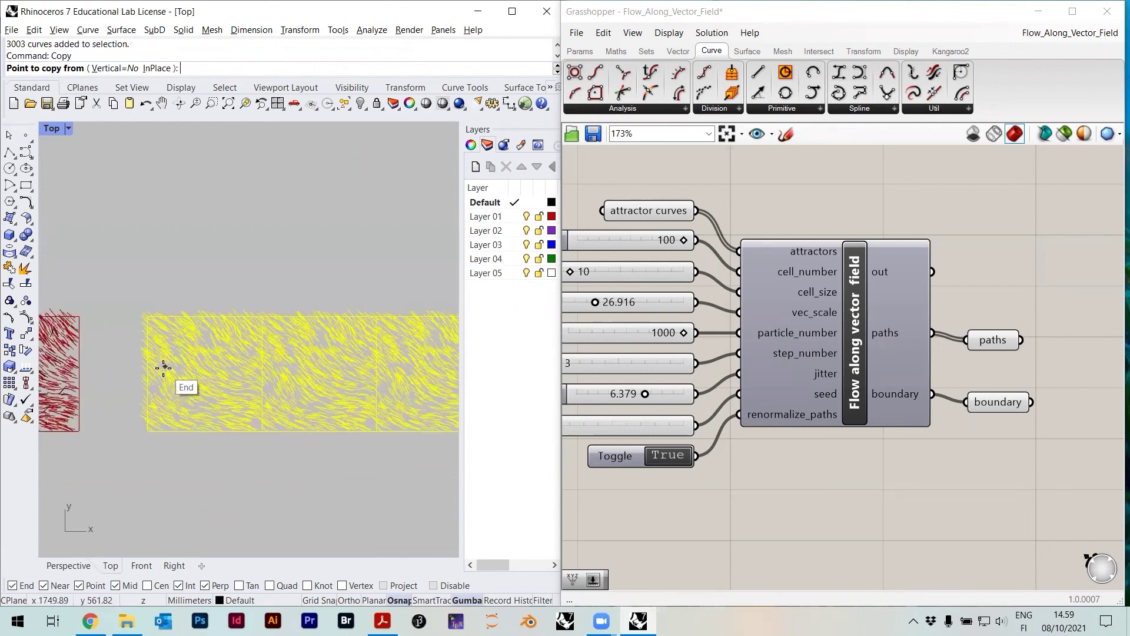
pyautogui.click(122, 480)
pyautogui.scroll(-6, 200, 327)
pyautogui.scroll(8, 167, 292)
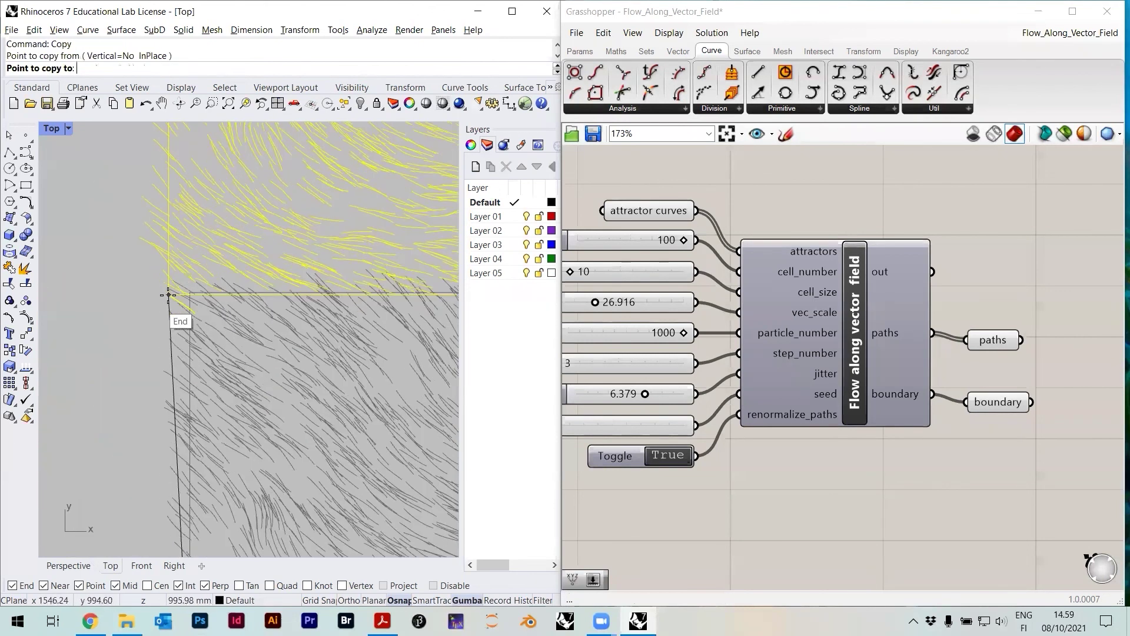
pyautogui.click(197, 307)
pyautogui.scroll(-4, 254, 412)
pyautogui.scroll(6, 253, 328)
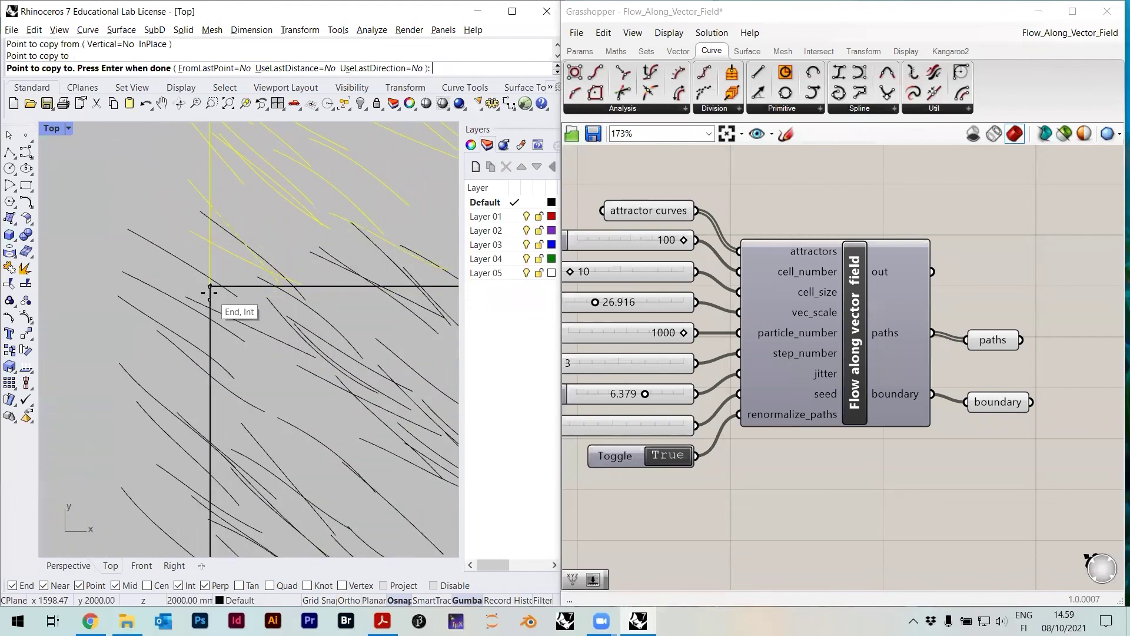
pyautogui.click(228, 291)
pyautogui.scroll(-6, 229, 295)
pyautogui.press('Return')
pyautogui.press('Escape')
# Examine how the flow lines continue across the tile boundaries in the middle and upper part of the 3 by 3 grid
pyautogui.scroll(8, 272, 248)
pyautogui.scroll(-2, 278, 288)
pyautogui.scroll(3, 279, 293)
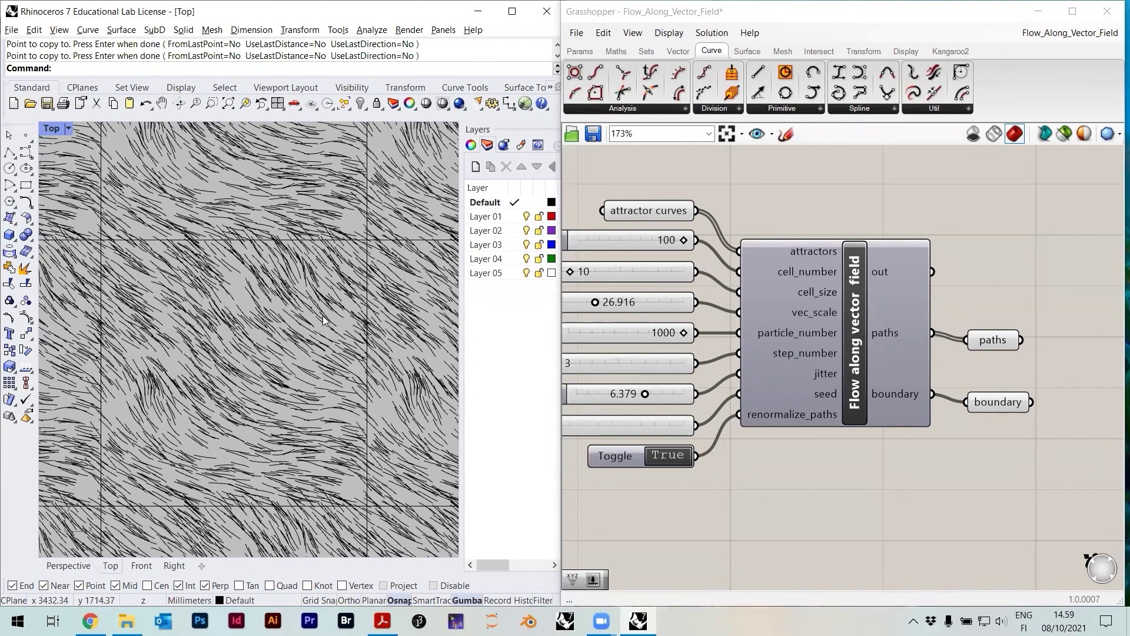
pyautogui.scroll(-4, 322, 317)
pyautogui.moveTo(341, 336); pyautogui.dragTo(323, 335, button='right')
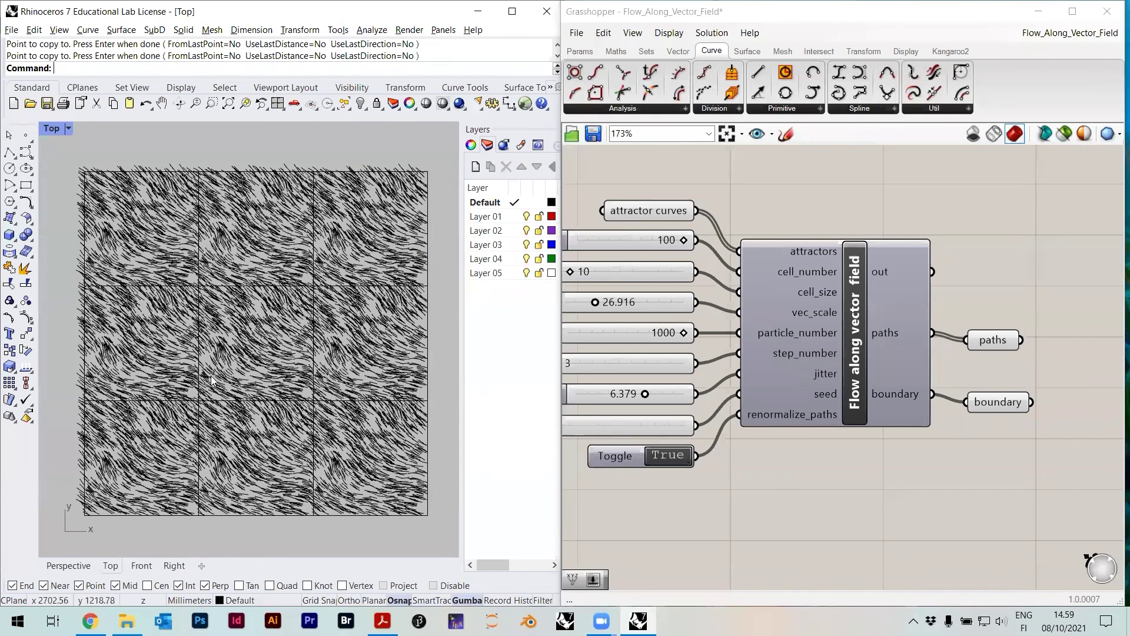
pyautogui.scroll(3, 230, 355)
pyautogui.moveTo(338, 315); pyautogui.dragTo(216, 367, button='right')
pyautogui.scroll(-1, 279, 300)
pyautogui.scroll(3, 260, 307)
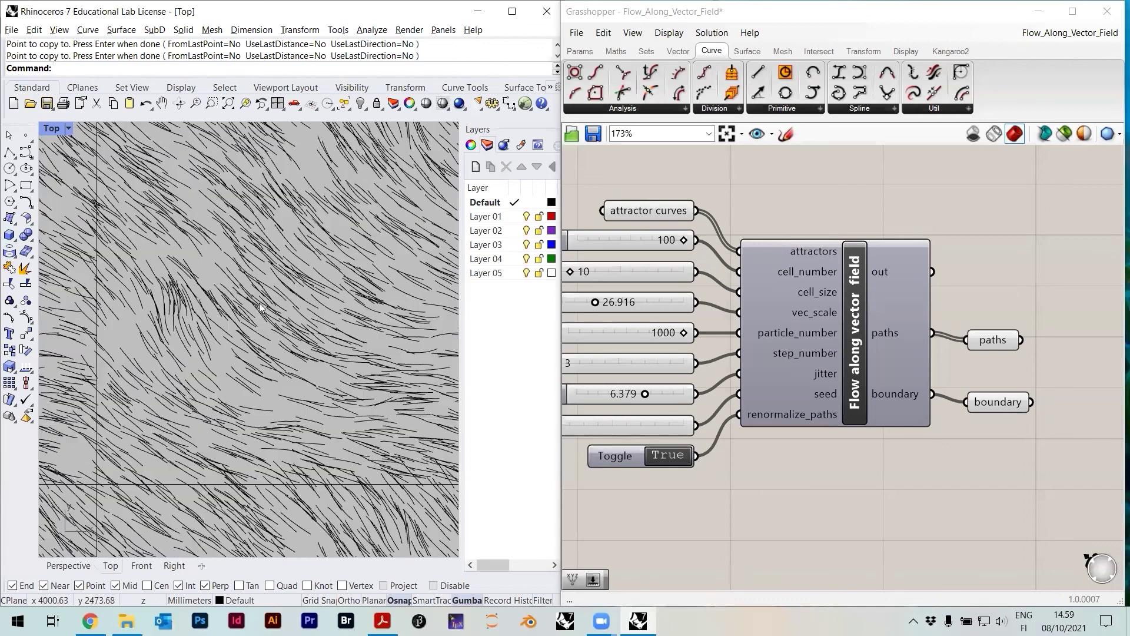
# Paste the previously copied patch of flow curves onto the tiled pattern and undo the paste
pyautogui.scroll(-5, 211, 353)
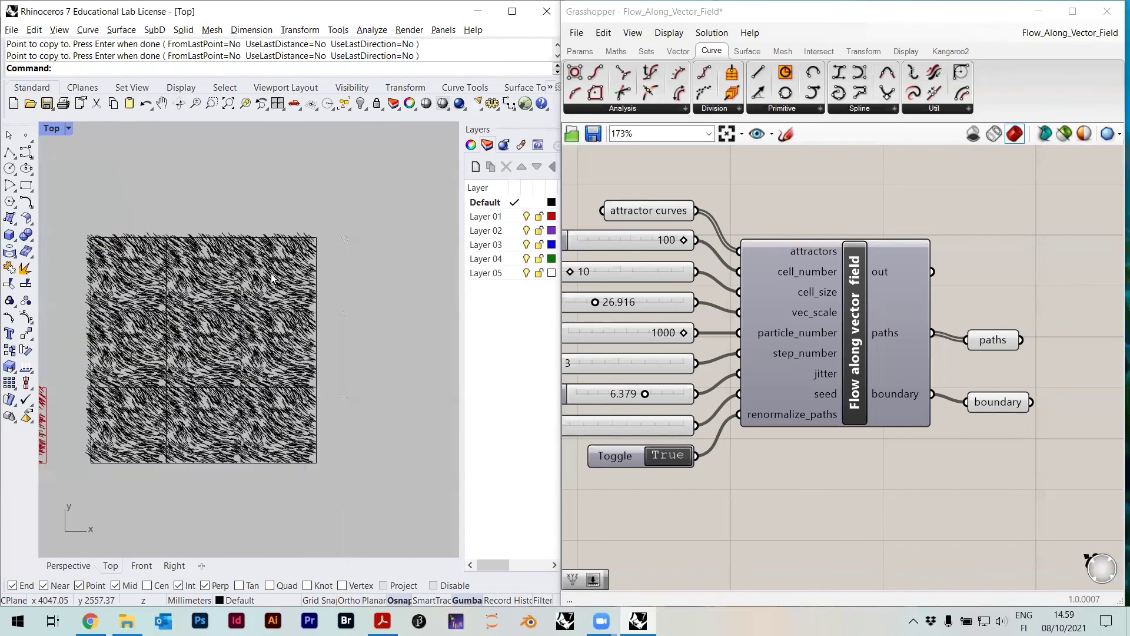
pyautogui.hotkey('ctrl', 'v')
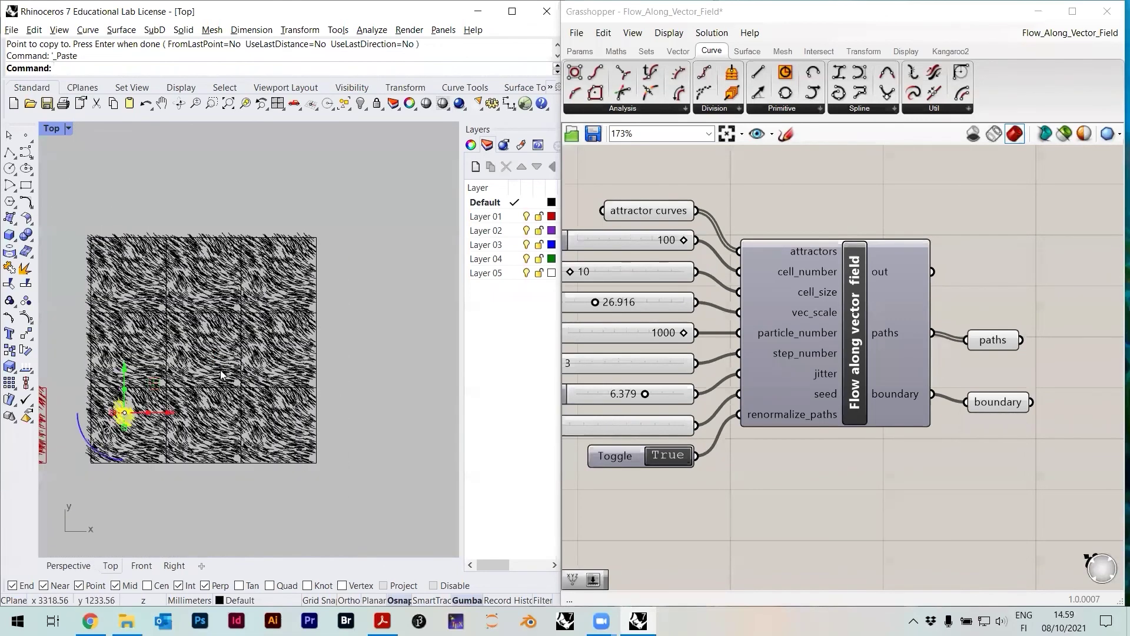
pyautogui.hotkey('ctrl', 'z')
# Compare the tiled flow pattern close up and as a whole, checking how visibly the single tile repeats
pyautogui.scroll(5, 222, 374)
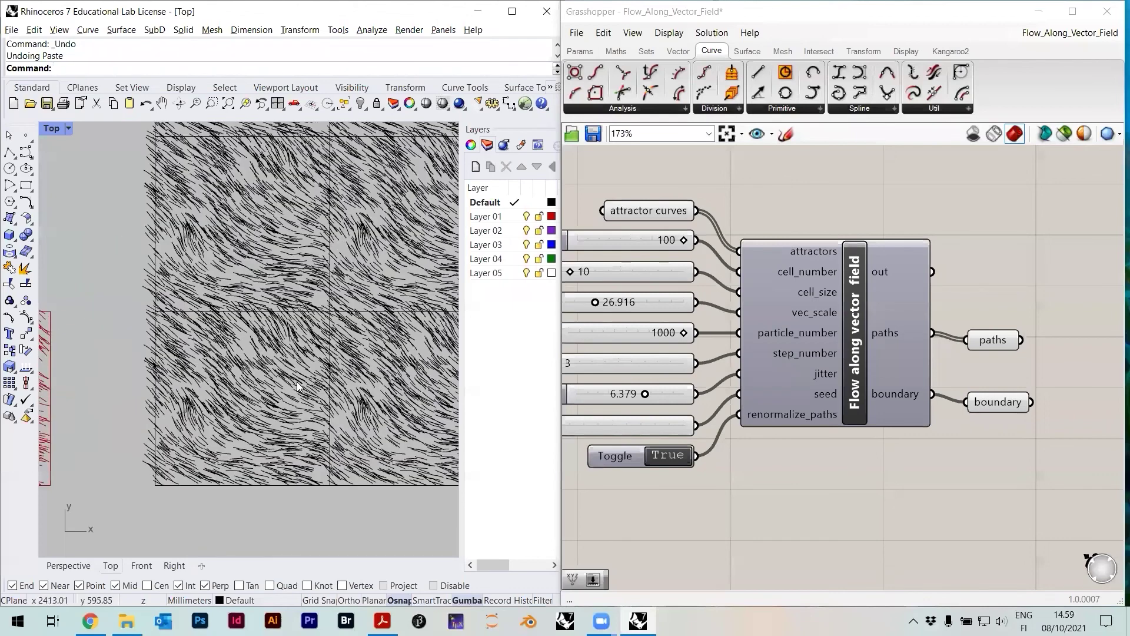
pyautogui.scroll(-5, 198, 394)
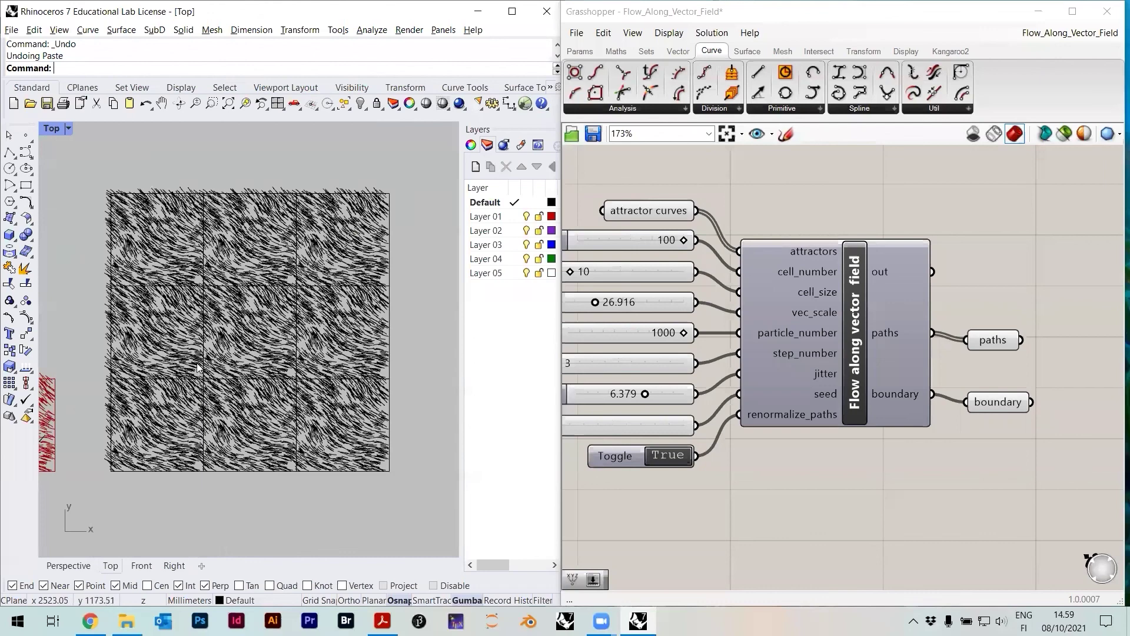
pyautogui.scroll(5, 186, 338)
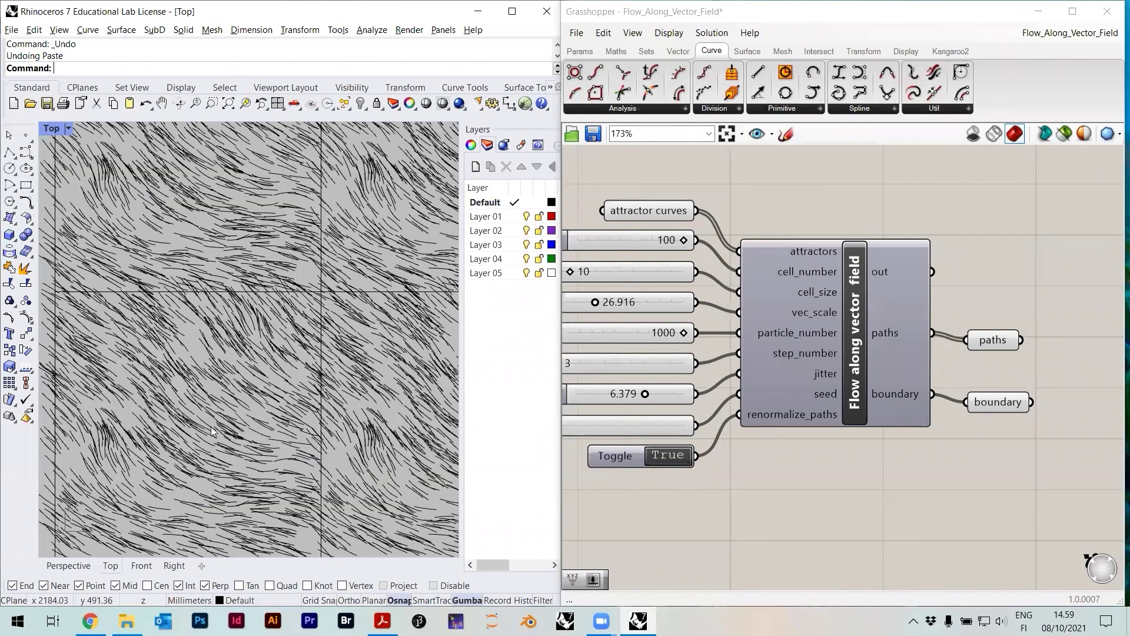
pyautogui.scroll(-5, 208, 356)
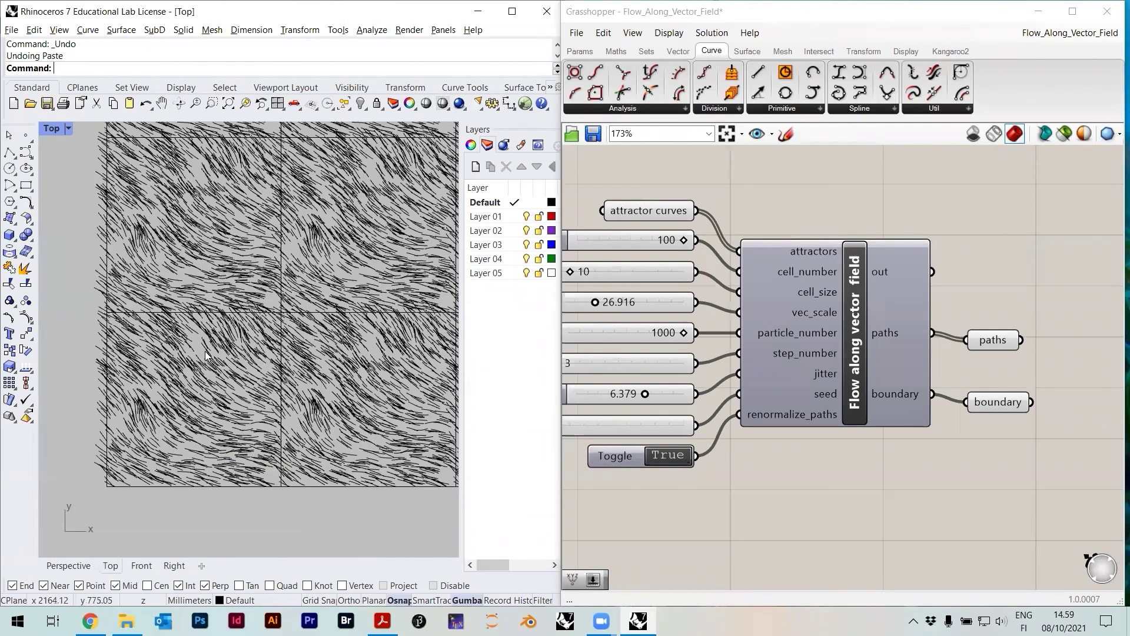
pyautogui.scroll(-2, 270, 338)
pyautogui.scroll(4, 218, 319)
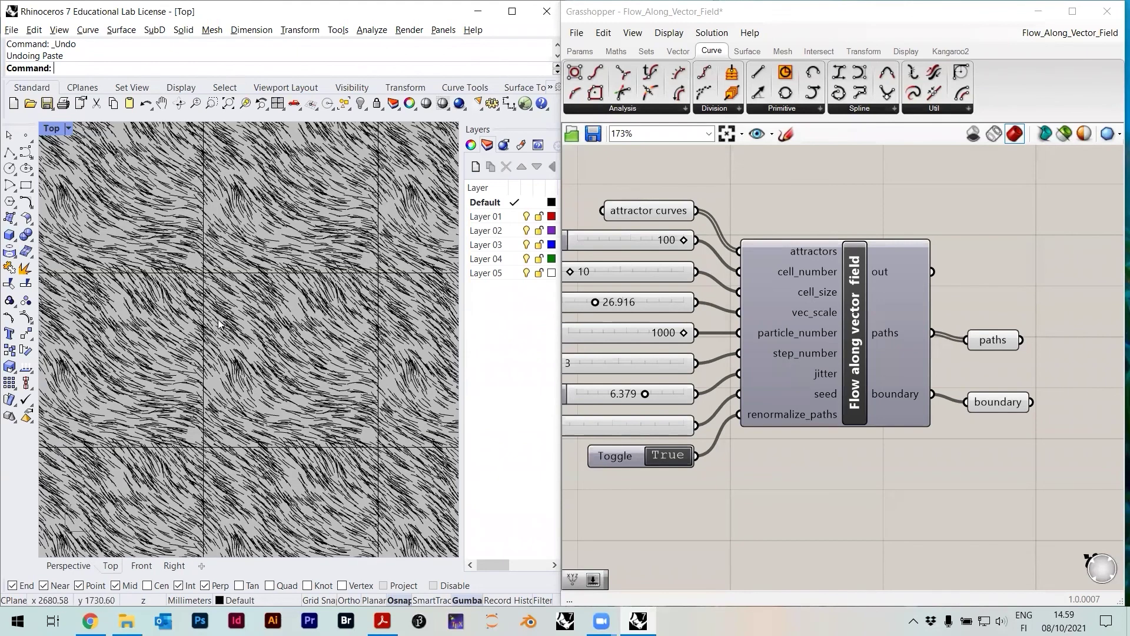
pyautogui.scroll(-3, 234, 337)
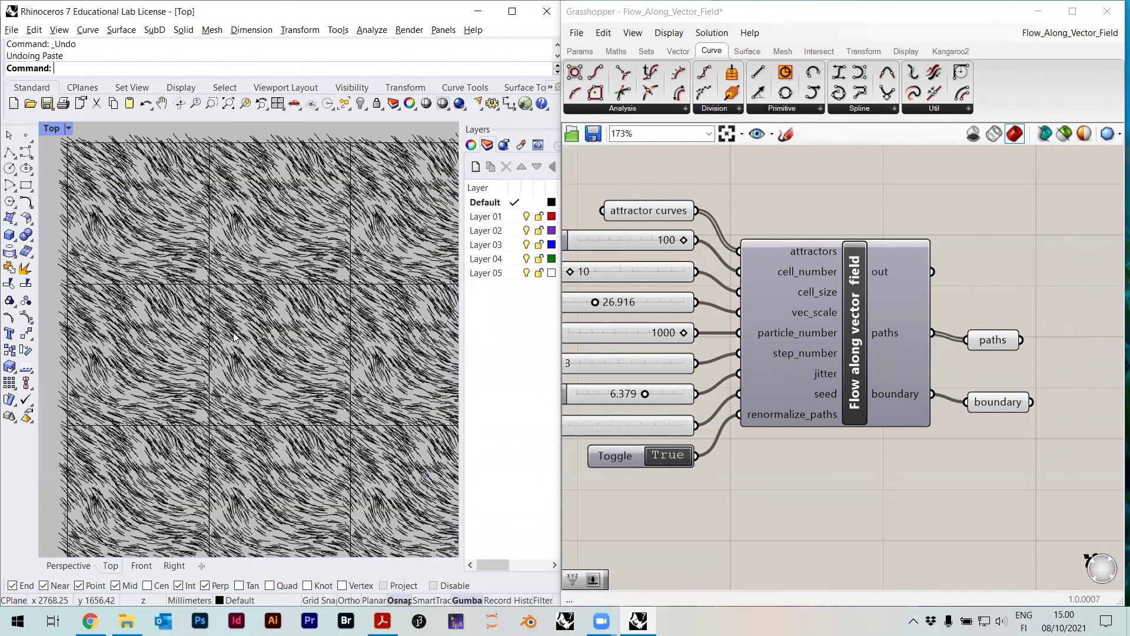
pyautogui.scroll(-2, 295, 339)
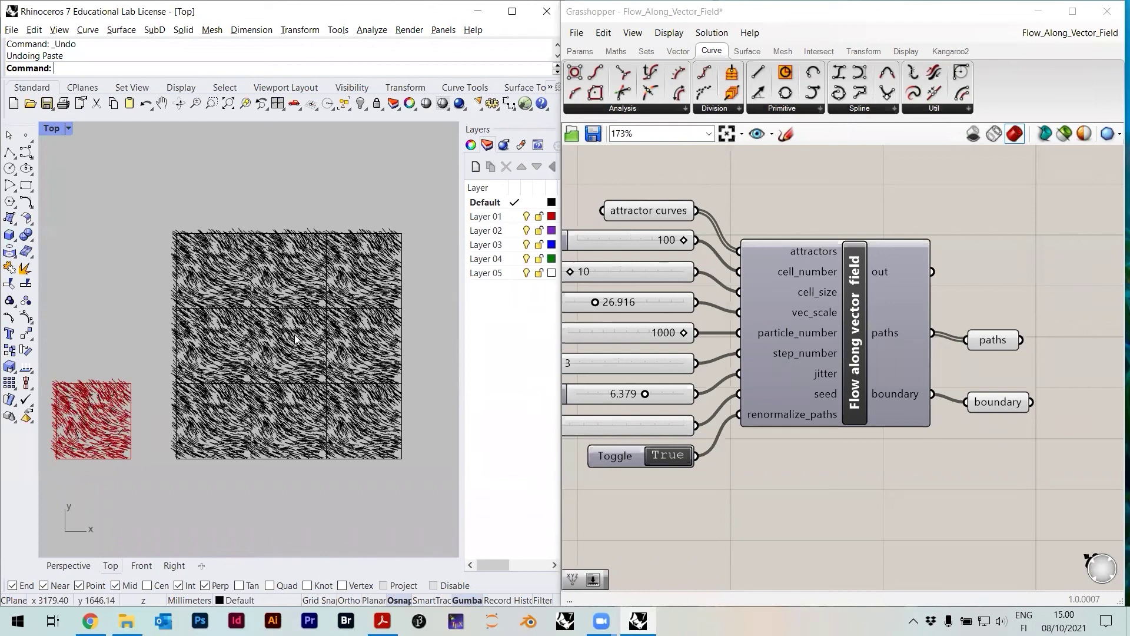
# Switch to the Grasshopper definition and review the named input sliders feeding the Flow along vector field component
pyautogui.click(939, 280)
pyautogui.scroll(-3, 912, 342)
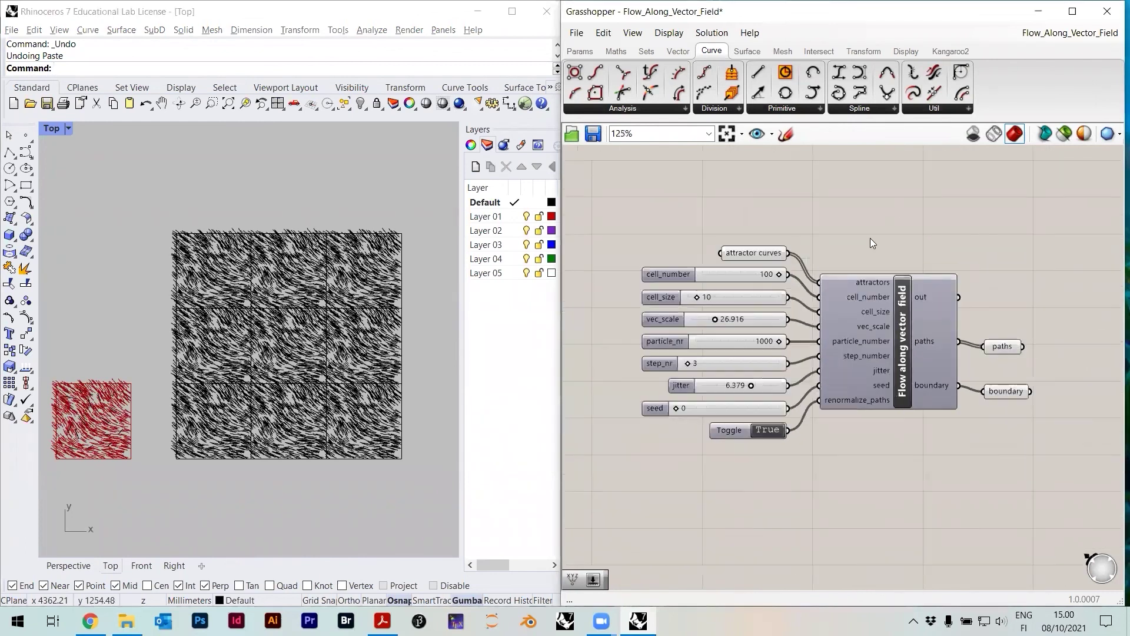
pyautogui.scroll(1, 854, 271)
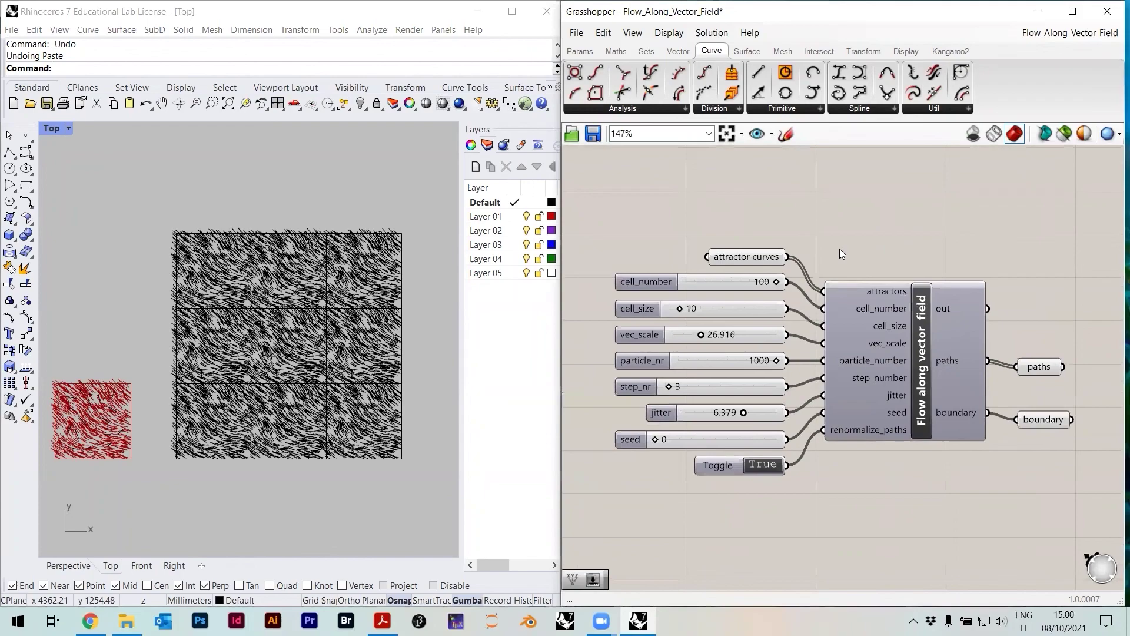